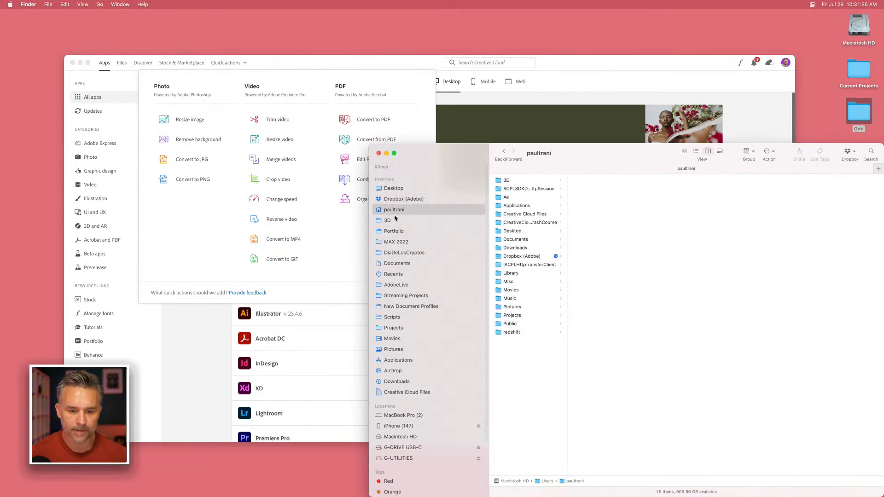
Step: Copy ChainBike.mov from the S6309 Pro Photoshop Tips folder in MAX 2022 to the desktop
{"action": "left_click", "coordinate": [393, 242]}
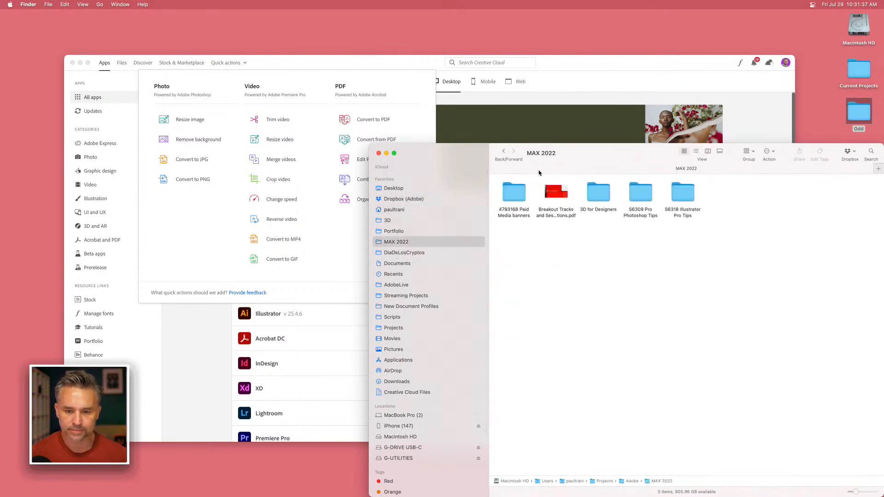
{"action": "left_click", "coordinate": [597, 192]}
{"action": "double_click", "coordinate": [647, 192]}
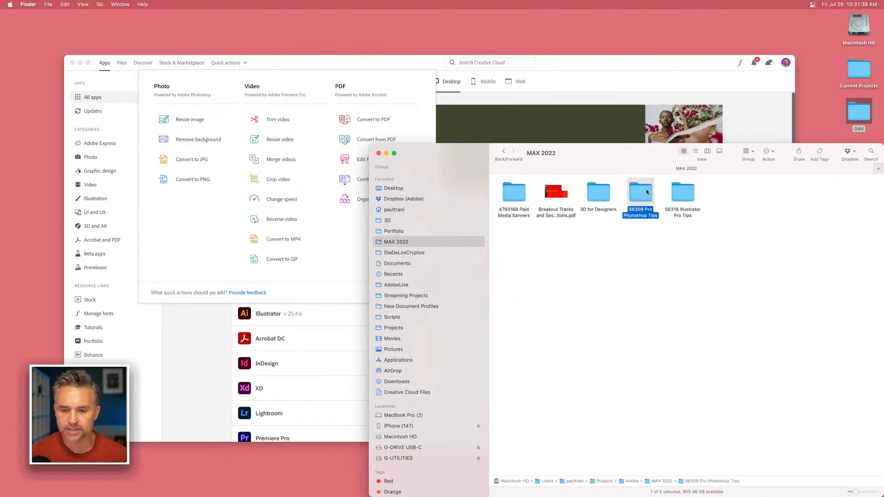
{"action": "left_click", "coordinate": [514, 191]}
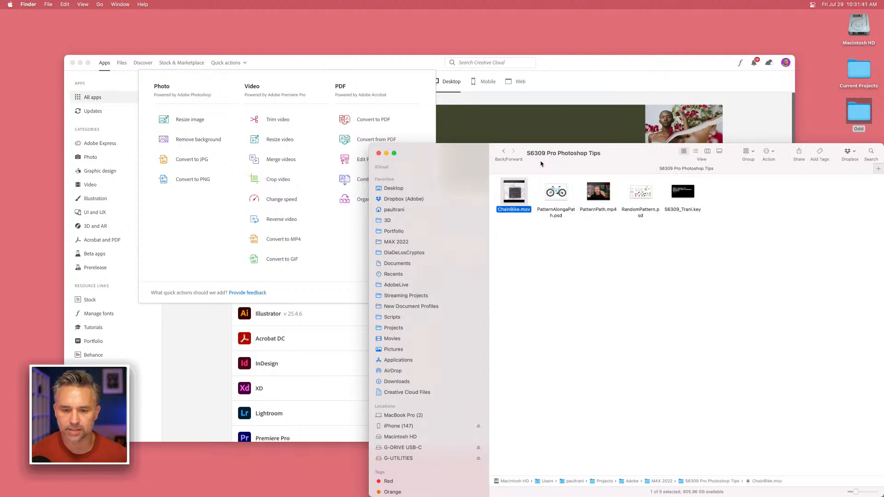
{"action": "left_click_drag", "start_coordinate": [444, 160], "coordinate": [468, 326]}
{"action": "left_click_drag", "start_coordinate": [536, 359], "coordinate": [838, 217]}
Step: Open ChainBike.mov from the desktop and play it in full screen
{"action": "double_click", "coordinate": [839, 219]}
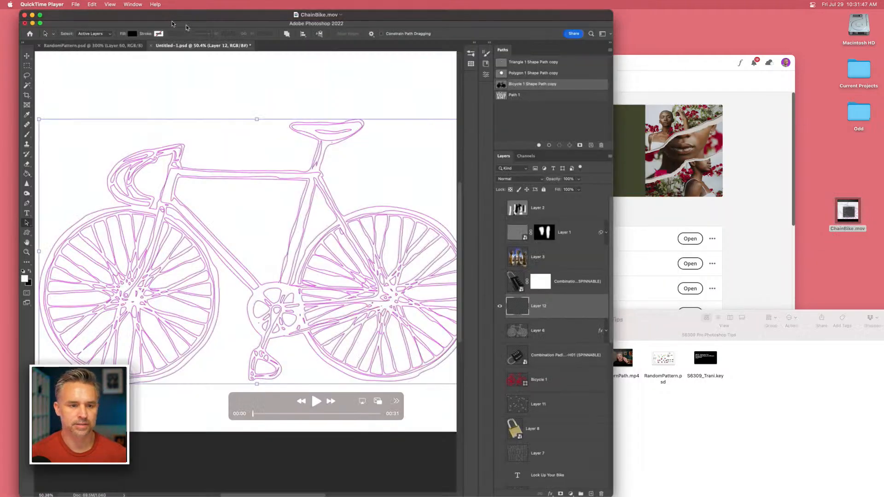
{"action": "left_click_drag", "start_coordinate": [174, 19], "coordinate": [333, 10]}
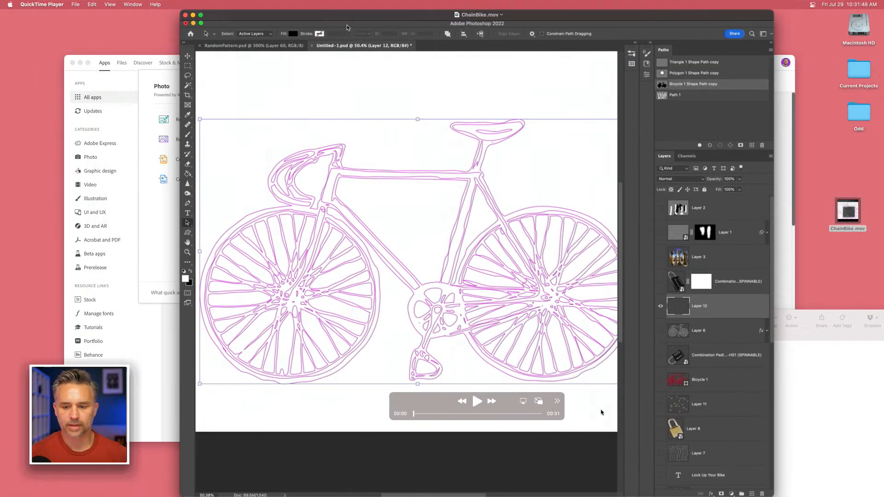
{"action": "left_click", "coordinate": [200, 15]}
{"action": "key", "text": "space"}
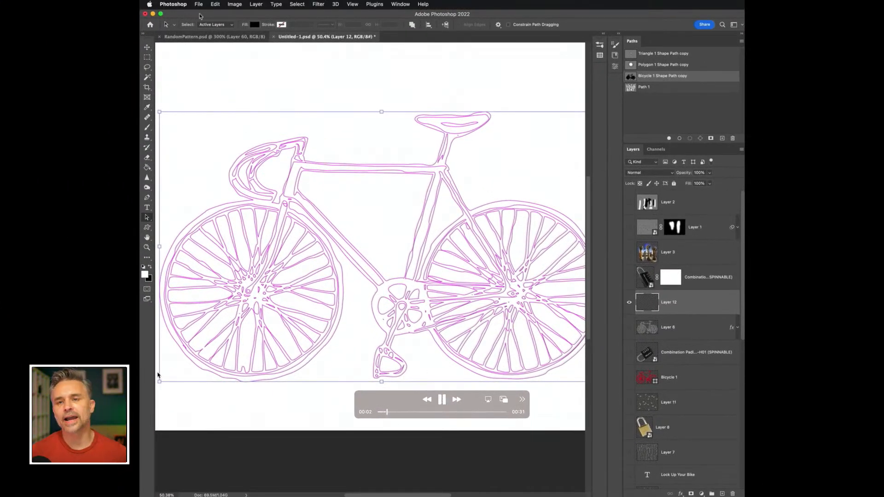
{"action": "left_click", "coordinate": [213, 6]}
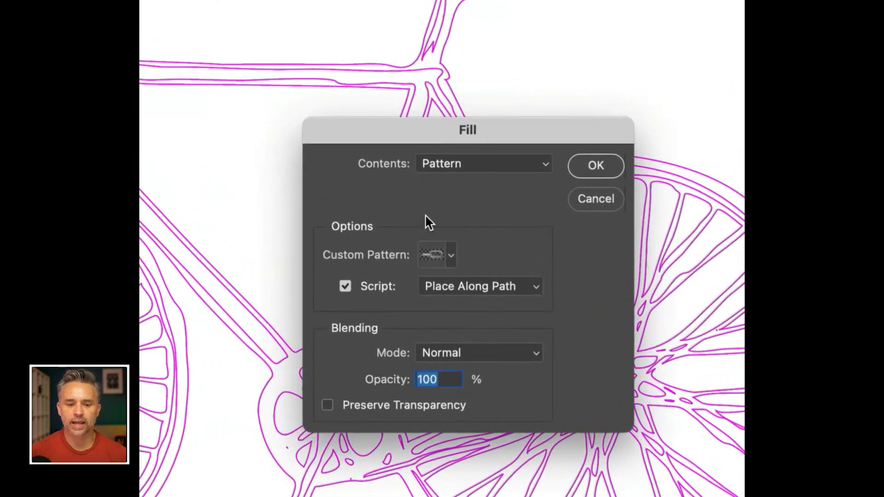
{"action": "left_click", "coordinate": [446, 203]}
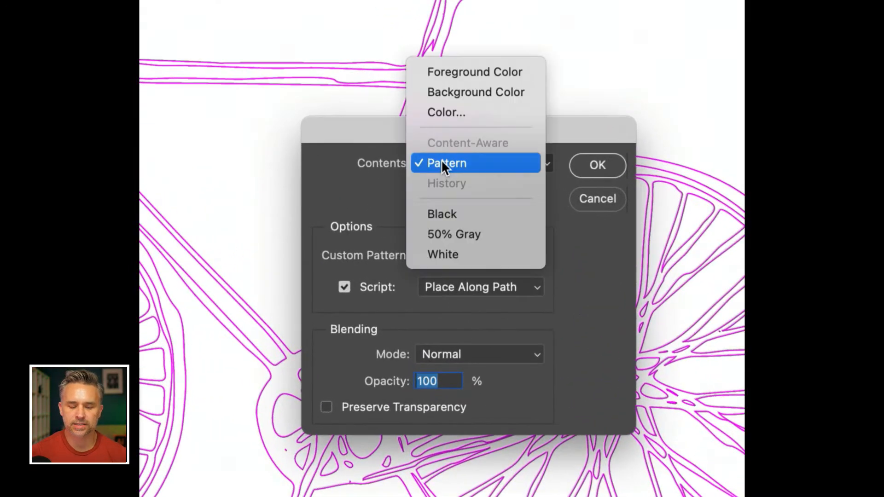
{"action": "left_click", "coordinate": [441, 163]}
{"action": "left_click", "coordinate": [451, 256]}
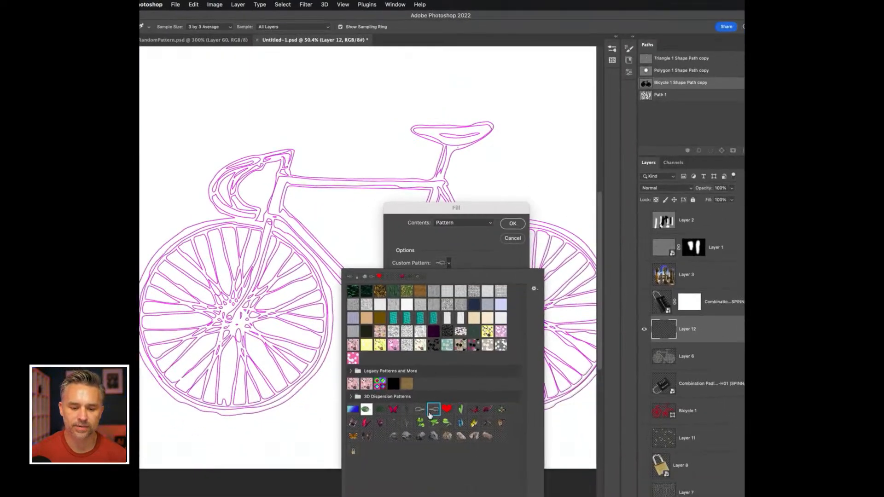
{"action": "left_click", "coordinate": [456, 244]}
{"action": "left_click", "coordinate": [464, 278]}
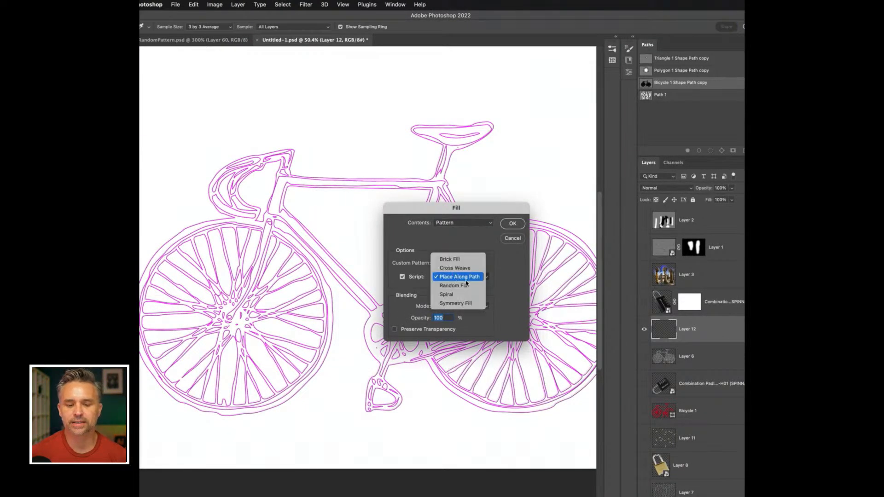
{"action": "left_click", "coordinate": [481, 279]}
{"action": "left_click", "coordinate": [511, 226]}
{"action": "left_click_drag", "start_coordinate": [525, 168], "coordinate": [458, 142]}
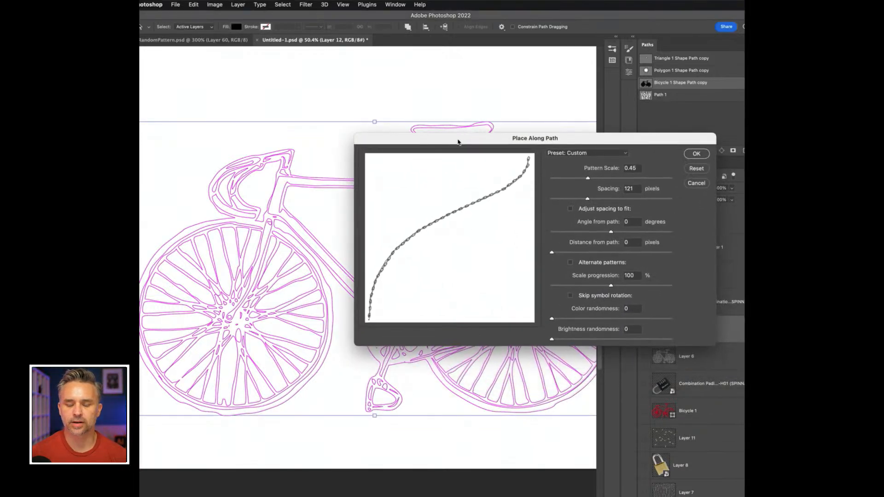
{"action": "left_click", "coordinate": [696, 154]}
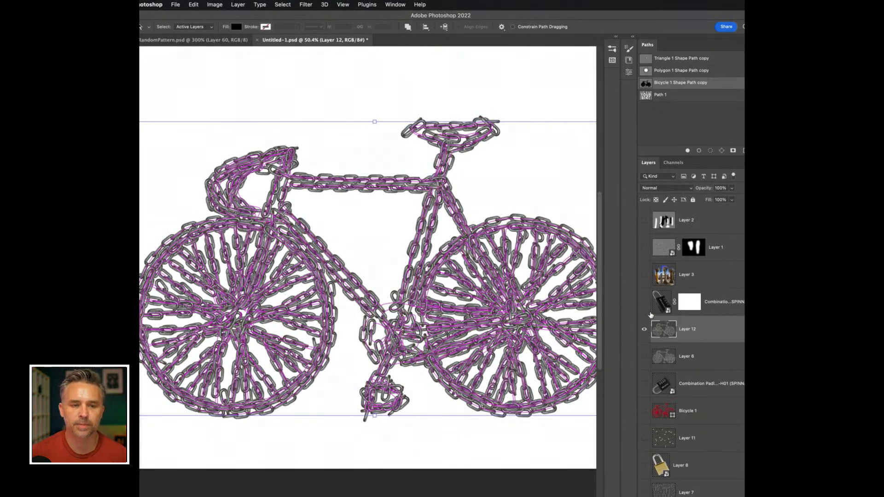
{"action": "left_click", "coordinate": [667, 120]}
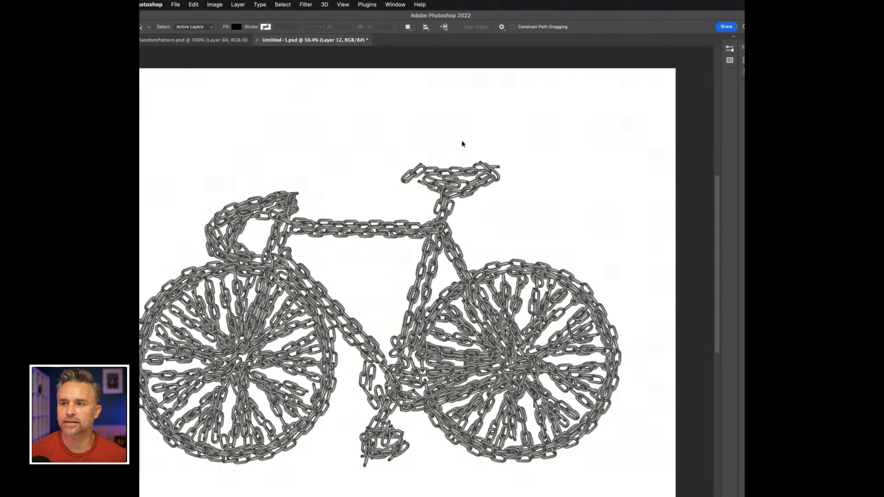
Step: Exit full-screen playback and close the ChainBike.mov video
{"action": "key", "text": "Escape"}
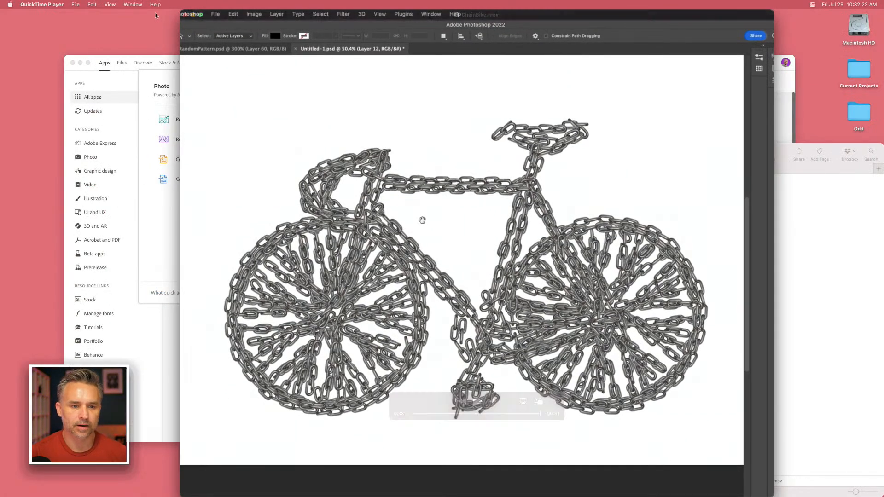
{"action": "left_click", "coordinate": [185, 14]}
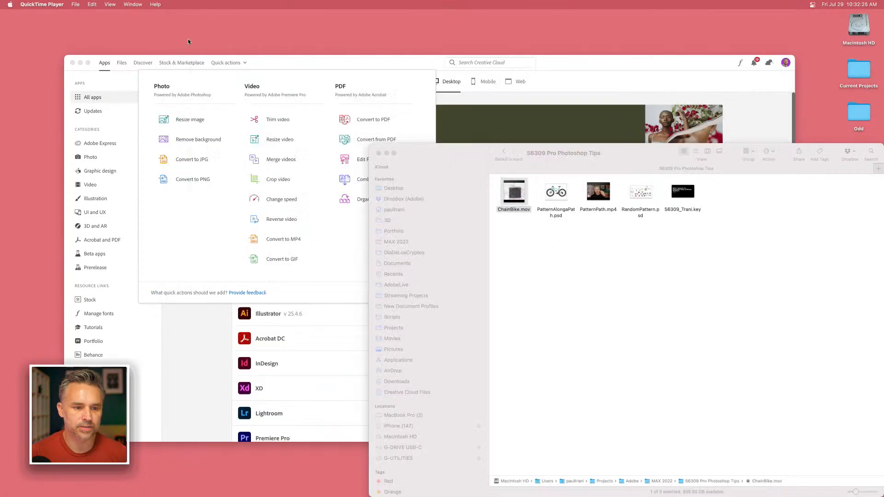
Step: Open the Change speed quick action in Creative Cloud, clear away the Finder windows and load ChainBike.mov from the desktop
{"action": "left_click", "coordinate": [175, 223]}
{"action": "left_click", "coordinate": [281, 199]}
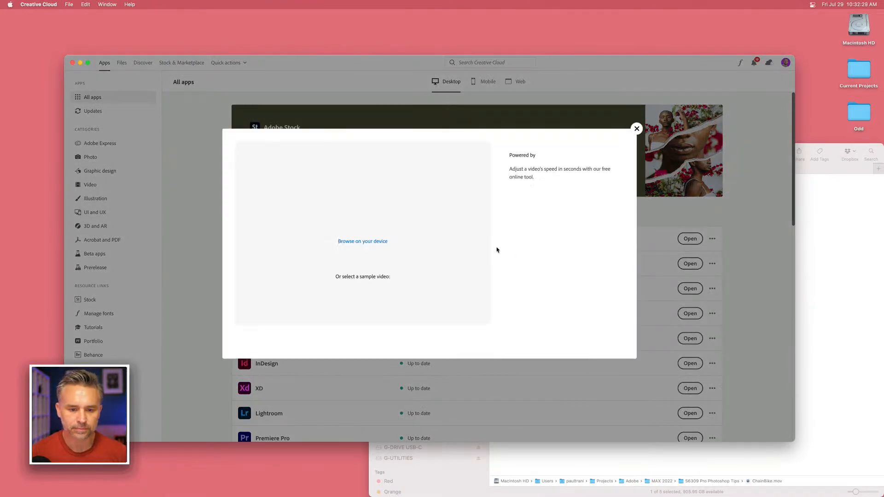
{"action": "left_click", "coordinate": [819, 230]}
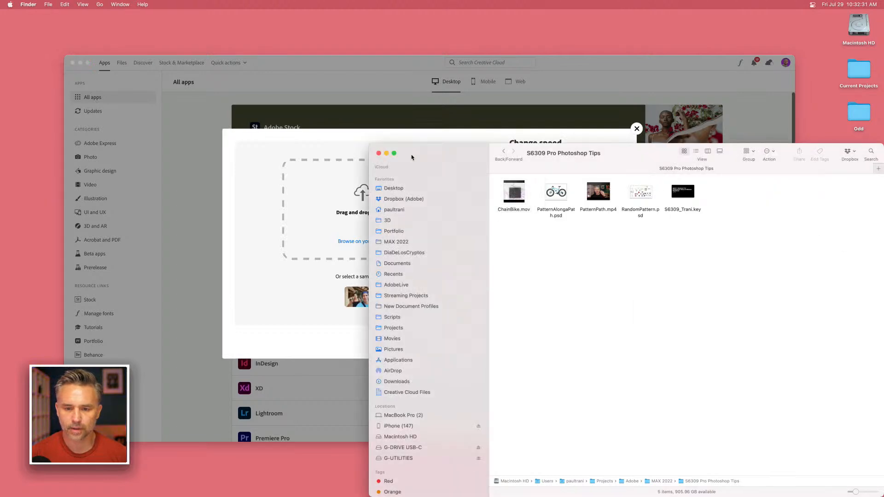
{"action": "left_click", "coordinate": [379, 154]}
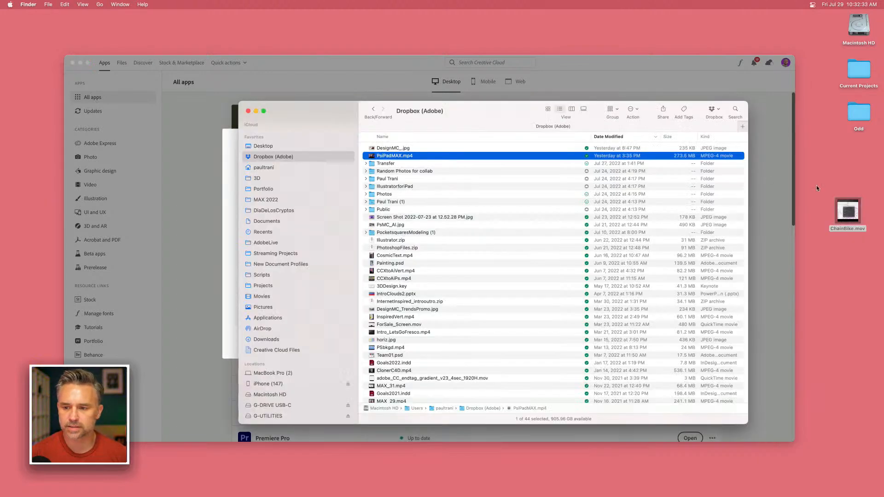
{"action": "left_click", "coordinate": [846, 215]}
{"action": "left_click", "coordinate": [188, 106]}
{"action": "left_click_drag", "start_coordinate": [853, 215], "coordinate": [356, 201]}
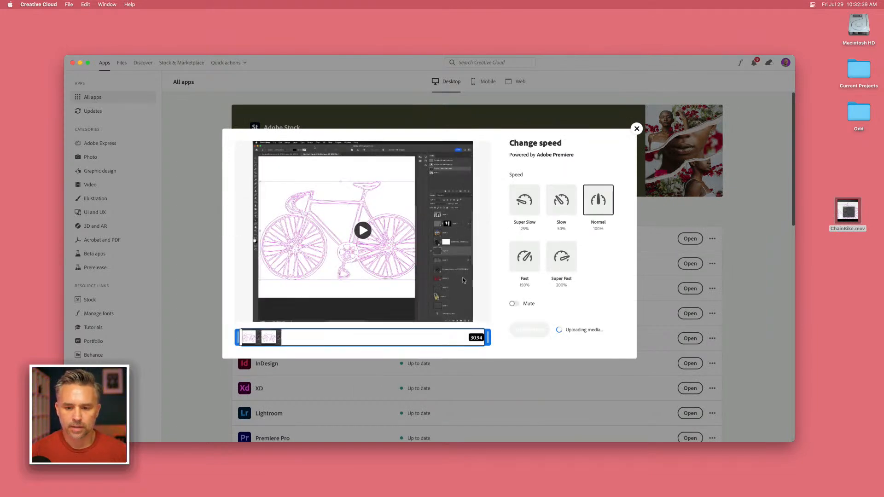
Step: Set the video's speed to Super Fast (200%) and download the result
{"action": "left_click", "coordinate": [562, 258]}
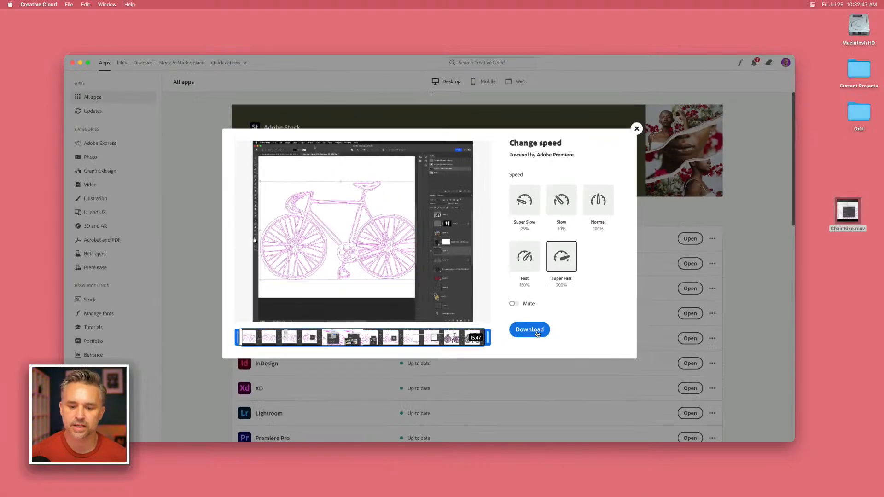
{"action": "left_click", "coordinate": [530, 330]}
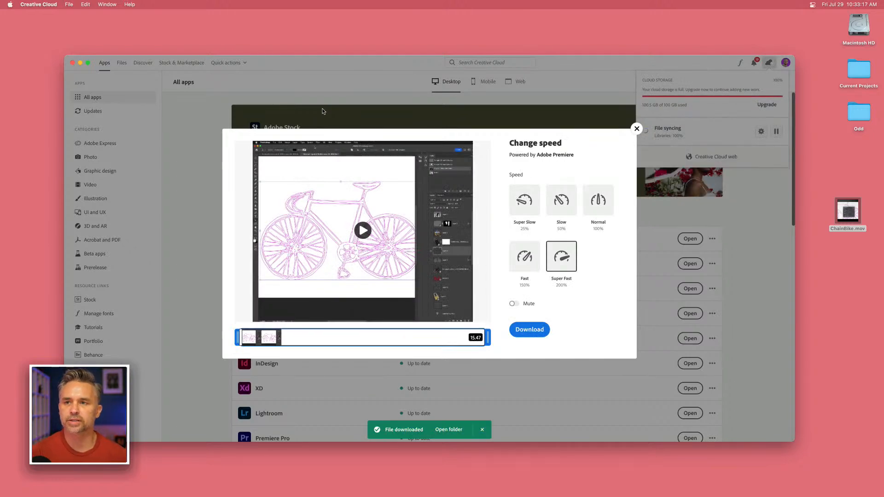
Step: Switch to Adobe Express in Chrome and open its Change speed quick action
{"action": "mouse_move", "coordinate": [552, 496]}
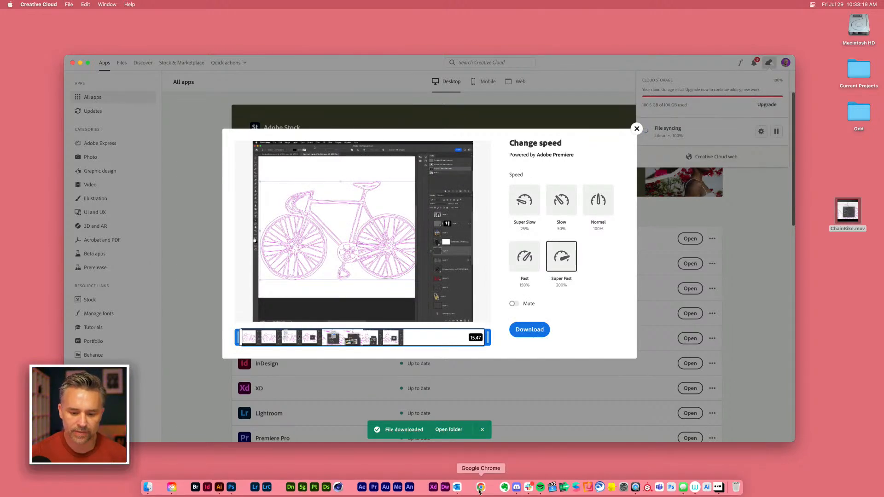
{"action": "left_click", "coordinate": [481, 487]}
{"action": "scroll", "coordinate": [125, 103], "scroll_direction": "up", "scroll_amount": 15}
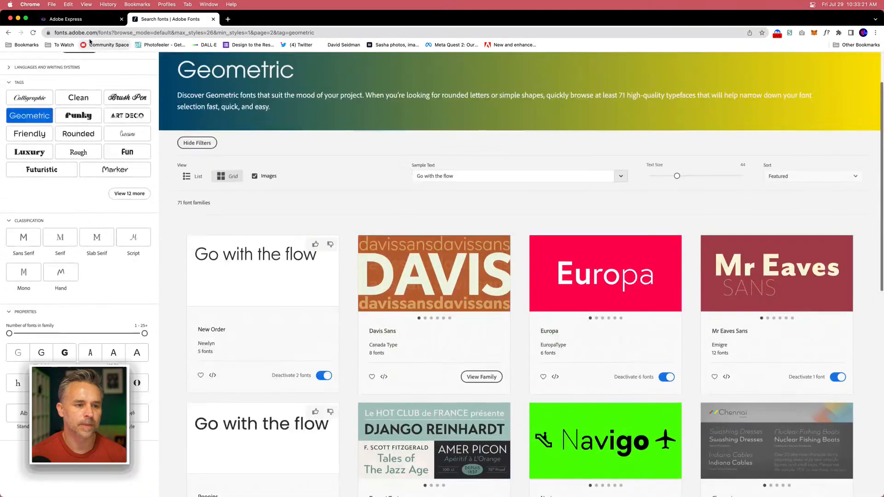
{"action": "left_click", "coordinate": [66, 19]}
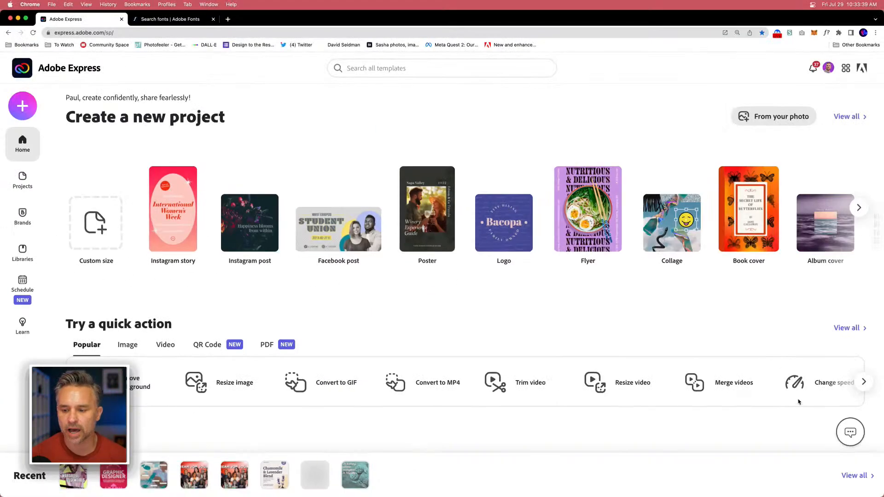
{"action": "left_click", "coordinate": [831, 382]}
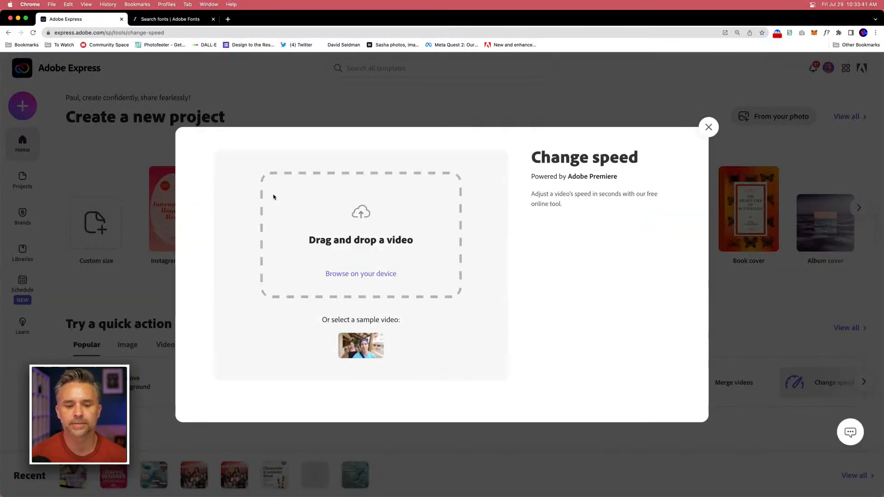
Step: Narrow the browser window to expose the desktop and load ChainBike.mov into the Change speed tool
{"action": "left_click_drag", "start_coordinate": [876, 194], "coordinate": [647, 194]}
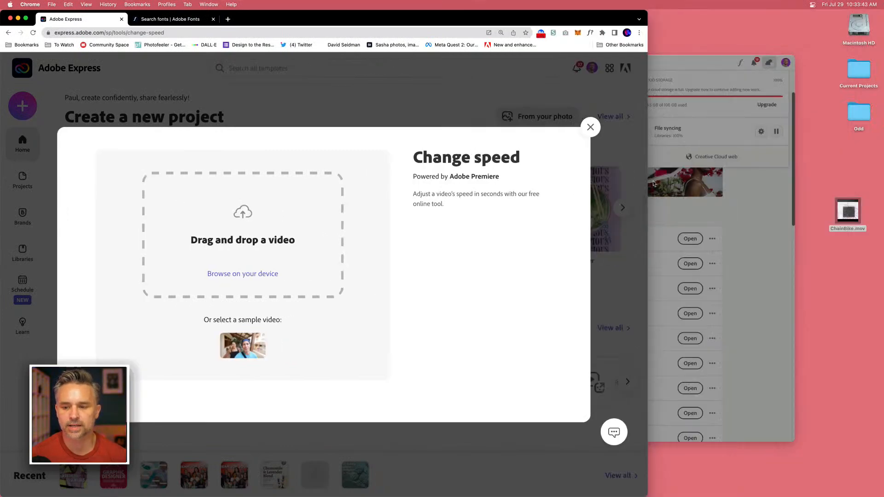
{"action": "left_click_drag", "start_coordinate": [848, 211], "coordinate": [249, 199]}
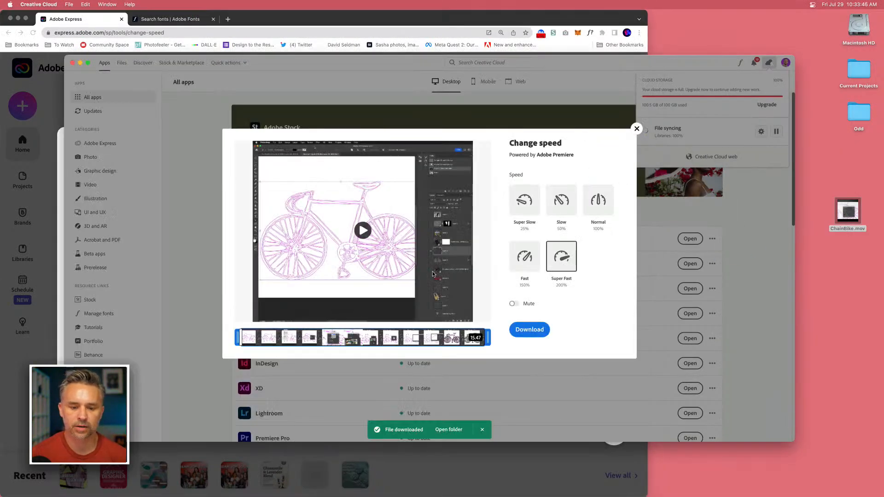
{"action": "left_click", "coordinate": [524, 329]}
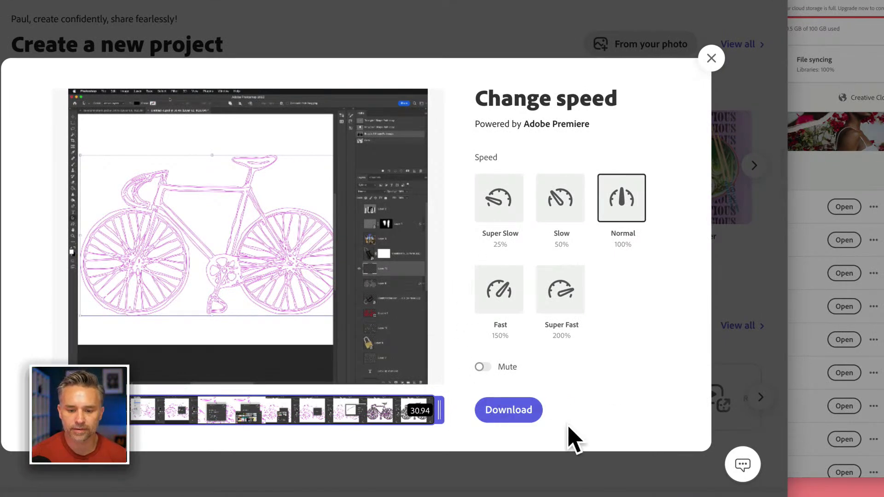
Step: Set the speed to Super Fast (200%) in Adobe Express, start the download and enlarge the browser window again
{"action": "left_click", "coordinate": [546, 290]}
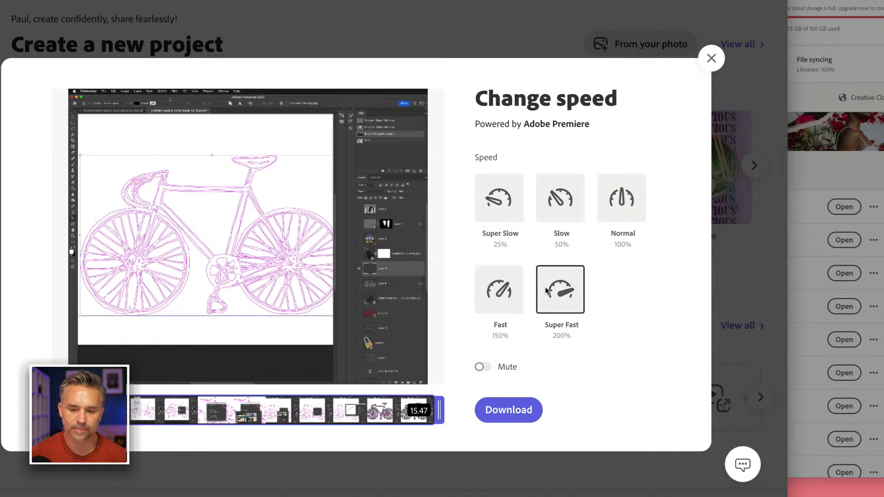
{"action": "left_click", "coordinate": [497, 411]}
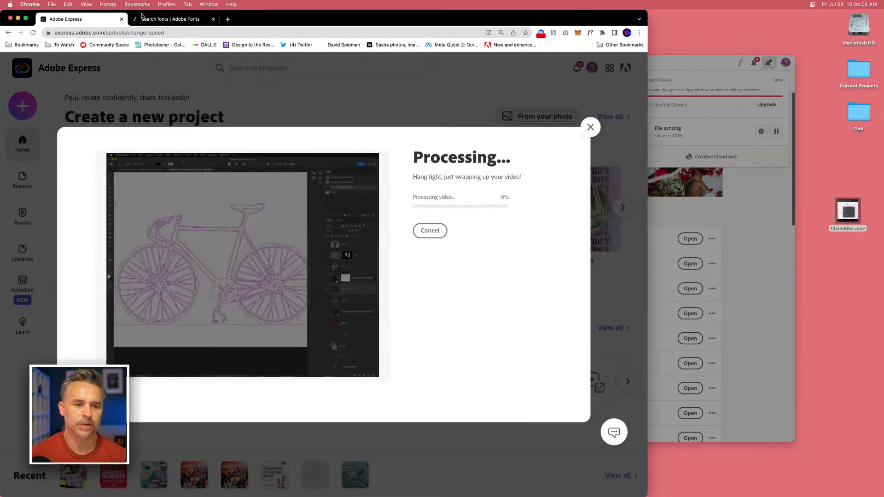
{"action": "double_click", "coordinate": [648, 10]}
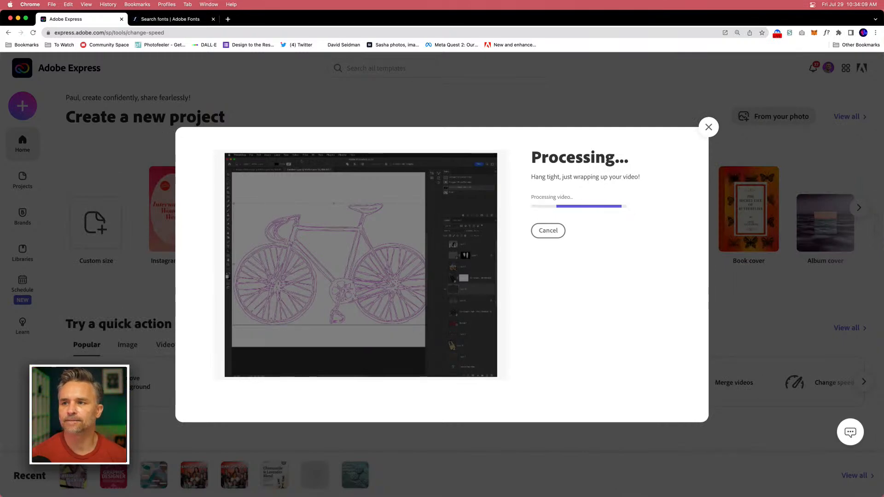
Step: Switch to Illustrator and collapse the Properties panel to widen the canvas
{"action": "mouse_move", "coordinate": [204, 496]}
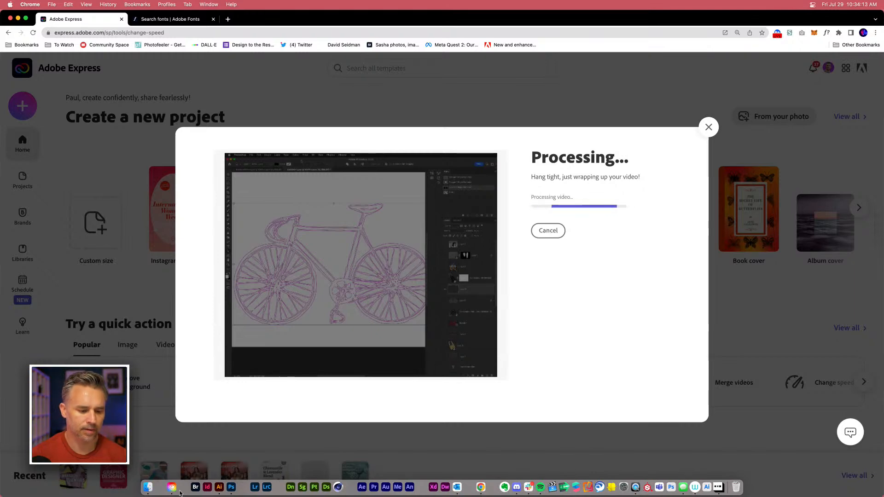
{"action": "left_click", "coordinate": [219, 487]}
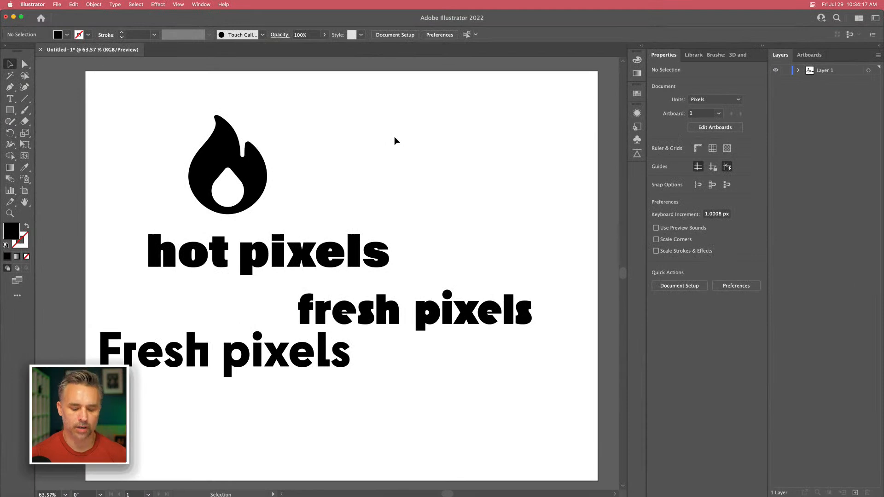
{"action": "left_click", "coordinate": [763, 47]}
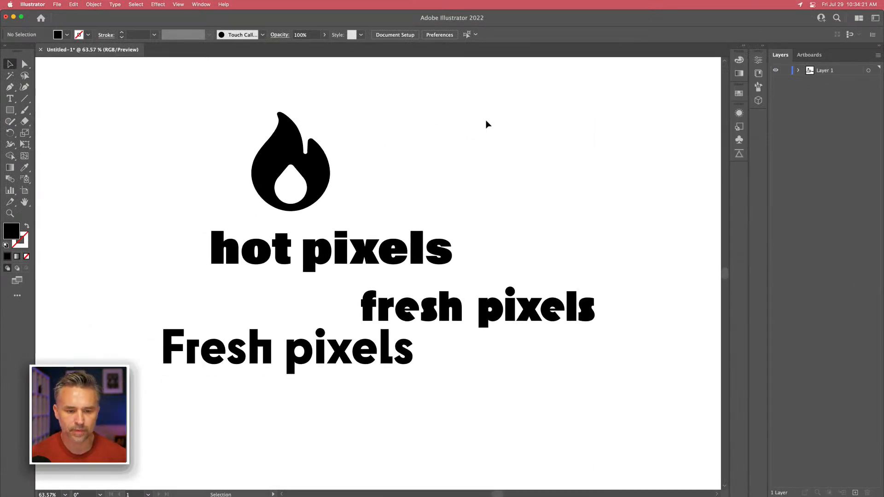
Step: Move the flame icon up and to the left, away from the "hot pixels" text
{"action": "left_click", "coordinate": [304, 175]}
{"action": "left_click_drag", "start_coordinate": [304, 175], "coordinate": [196, 160]}
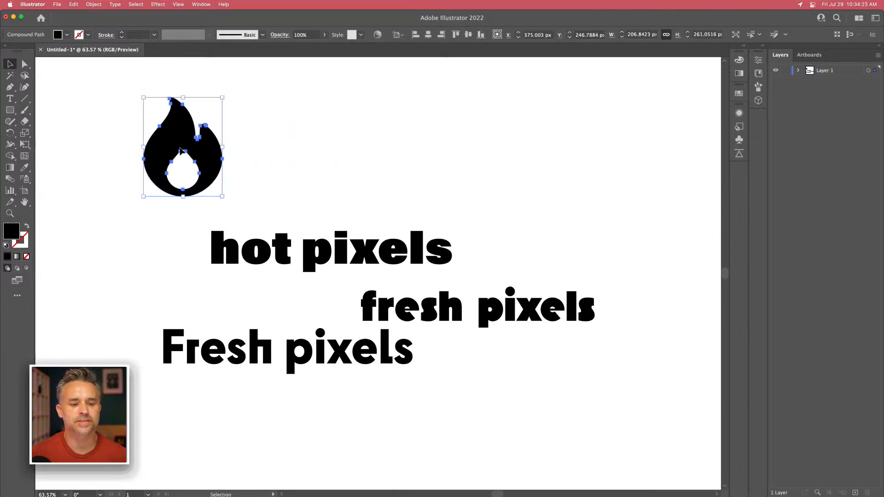
Step: Move the "Fresh pixels" line slightly down and to the right, below the other text samples
{"action": "left_click_drag", "start_coordinate": [295, 363], "coordinate": [316, 378]}
{"action": "left_click_drag", "start_coordinate": [155, 315], "coordinate": [176, 317]}
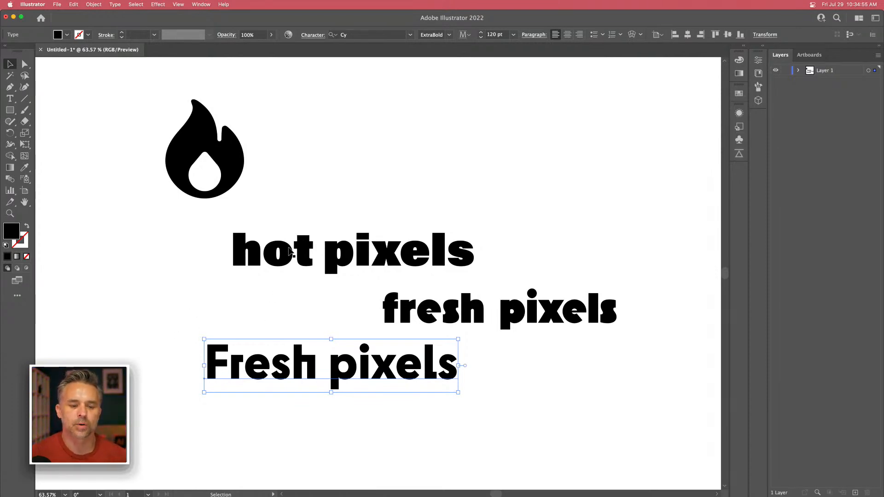
{"action": "left_click", "coordinate": [290, 250]}
Step: Try deleting the lowercase "fresh pixels" text and undo the deletion
{"action": "left_click", "coordinate": [404, 309]}
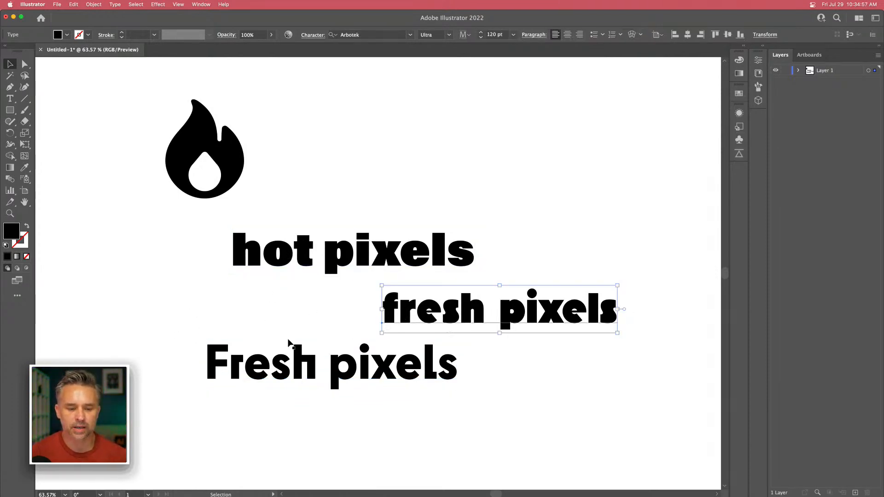
{"action": "key", "text": "BackSpace"}
{"action": "left_click", "coordinate": [305, 362]}
{"action": "key", "text": "super+z"}
{"action": "left_click", "coordinate": [192, 302]}
Step: Move the lowercase "fresh pixels" text beneath the "Fresh pixels" line and shift "hot pixels" down and to the right
{"action": "left_click_drag", "start_coordinate": [485, 308], "coordinate": [446, 416]}
{"action": "left_click_drag", "start_coordinate": [274, 256], "coordinate": [306, 276]}
{"action": "left_click", "coordinate": [368, 338]}
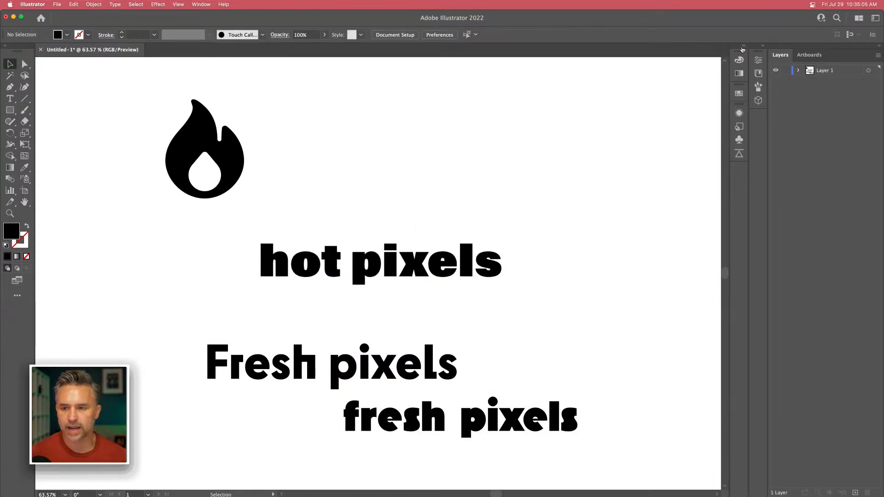
Step: Duplicate "hot pixels" twice and sample the fresh pixels lines to restyle the upper copy in Cy ExtraBold and the other in Arbotek Ultra
{"action": "left_click_drag", "start_coordinate": [355, 259], "coordinate": [428, 142]}
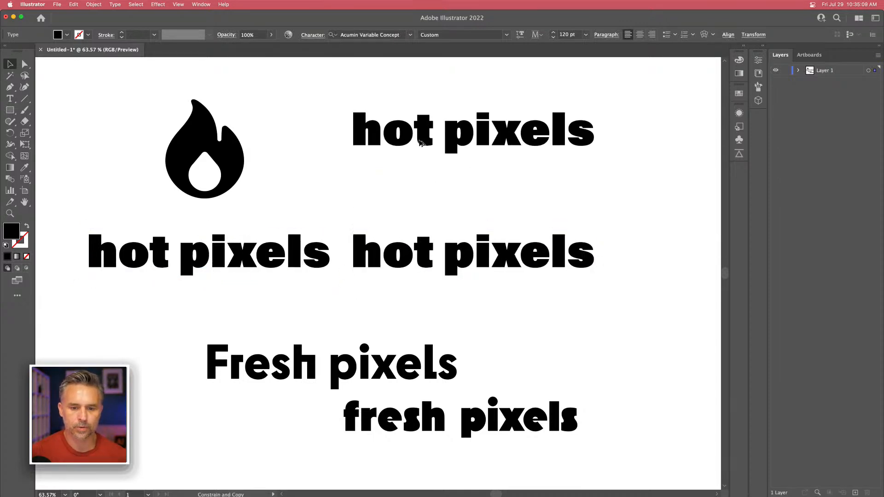
{"action": "key", "text": "i"}
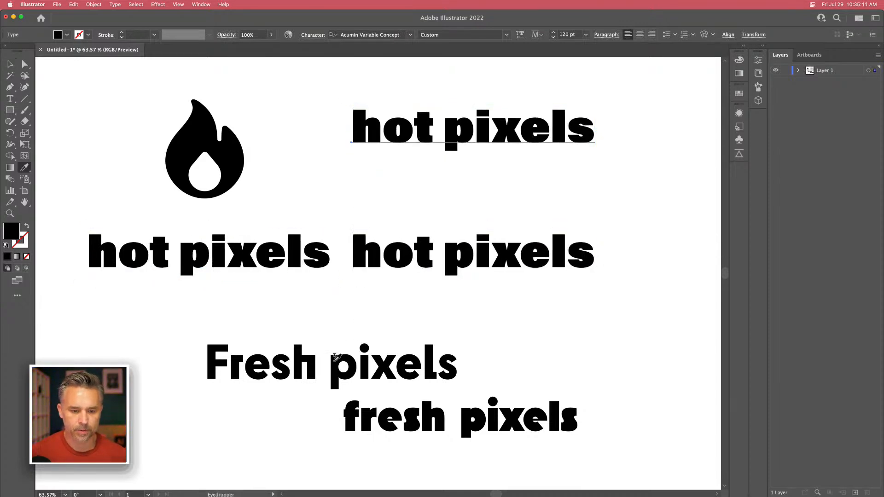
{"action": "left_click", "coordinate": [334, 362]}
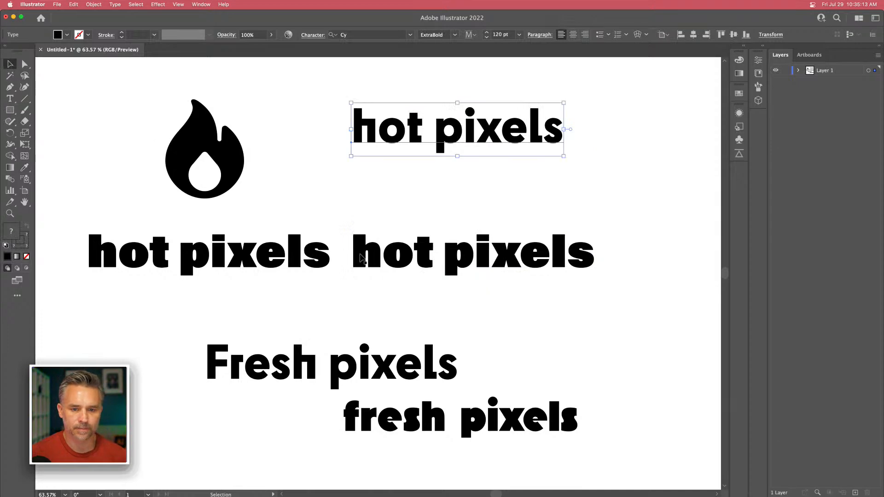
{"action": "left_click", "coordinate": [358, 252], "text": "super"}
{"action": "left_click", "coordinate": [432, 409]}
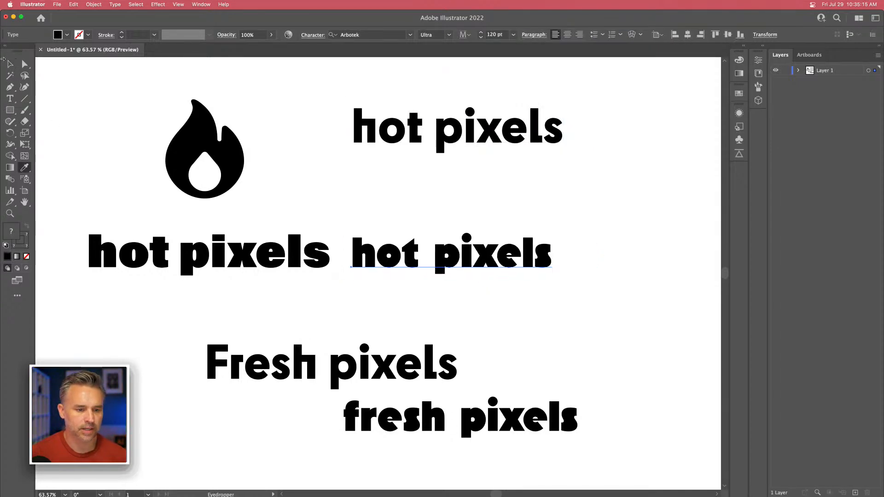
Step: Delete both "fresh pixels" text lines from beneath the three "hot pixels" versions
{"action": "left_click", "coordinate": [10, 64]}
{"action": "left_click_drag", "start_coordinate": [122, 341], "coordinate": [537, 442]}
{"action": "key", "text": "Delete"}
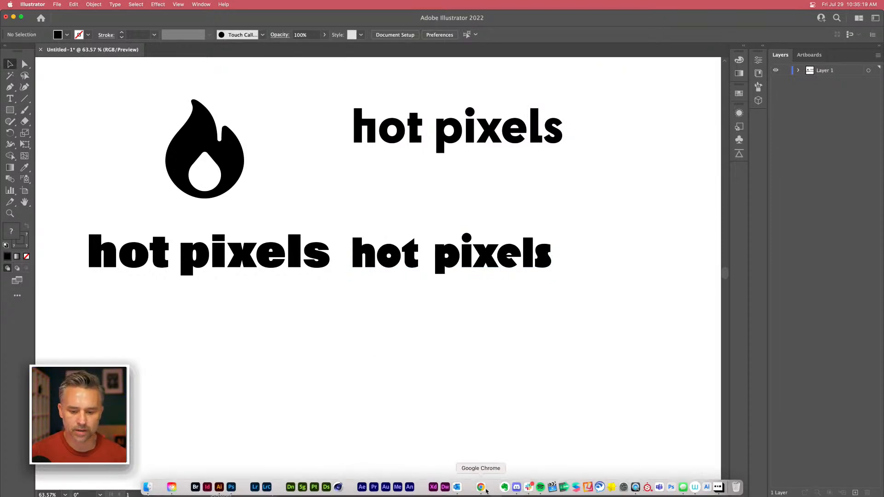
Step: Get Illustrator out of the way, play the downloaded ChainBike_AdobeExpress.mp4 from Chrome and close the player
{"action": "left_click", "coordinate": [480, 481]}
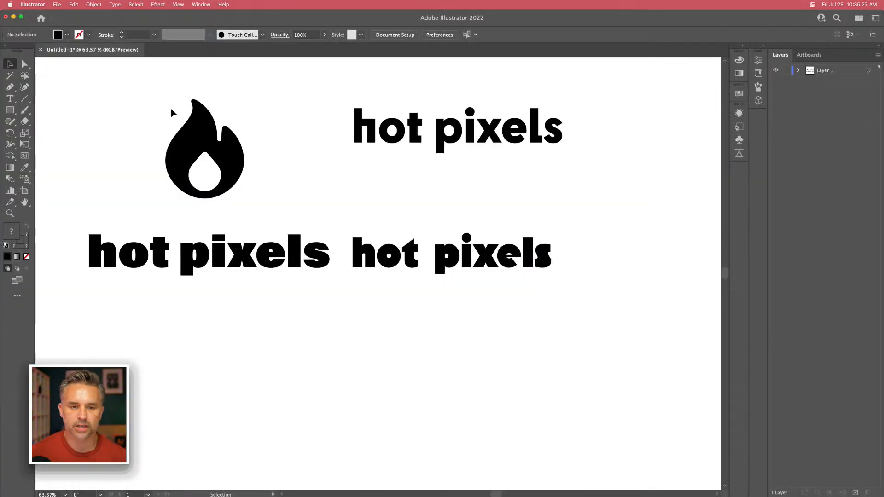
{"action": "left_click", "coordinate": [14, 18]}
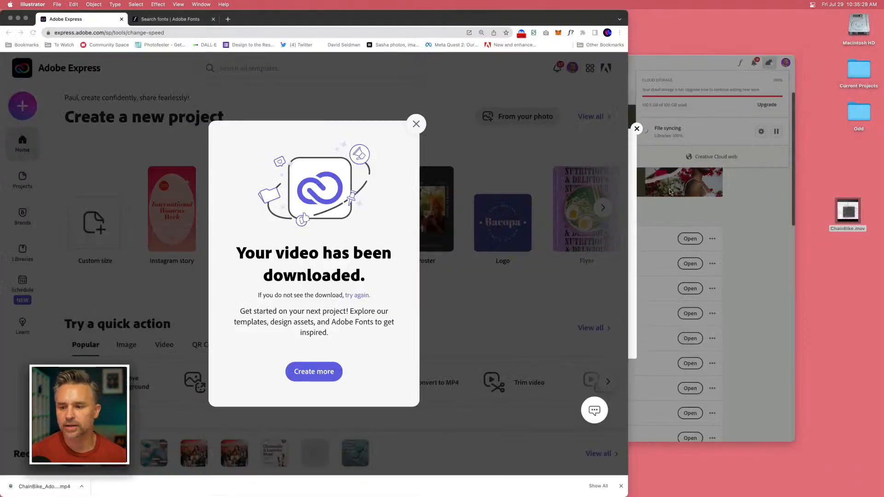
{"action": "left_click", "coordinate": [694, 244]}
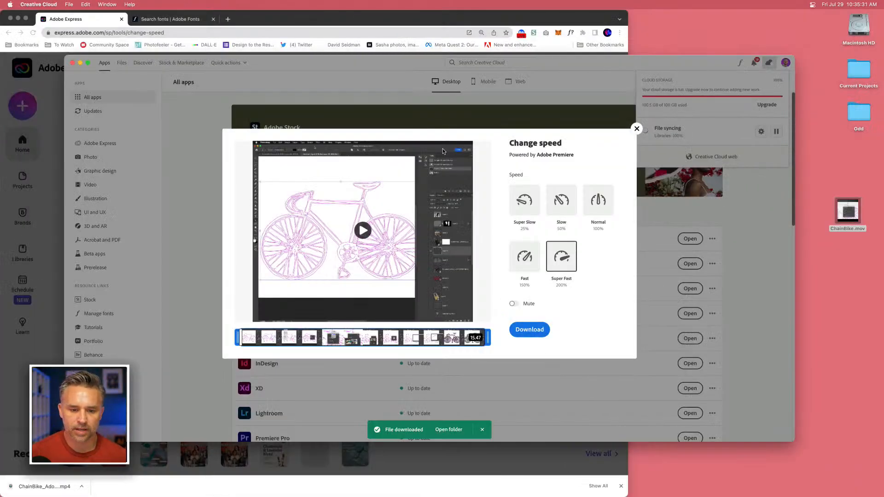
{"action": "left_click", "coordinate": [45, 487]}
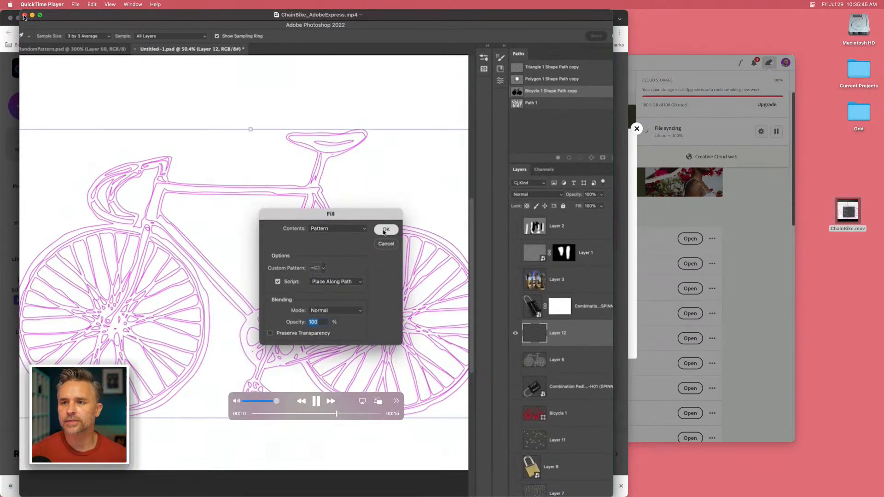
{"action": "left_click", "coordinate": [25, 17]}
Step: Dismiss the download message in Adobe Express and widen the browser window across the whole screen
{"action": "left_click", "coordinate": [418, 134]}
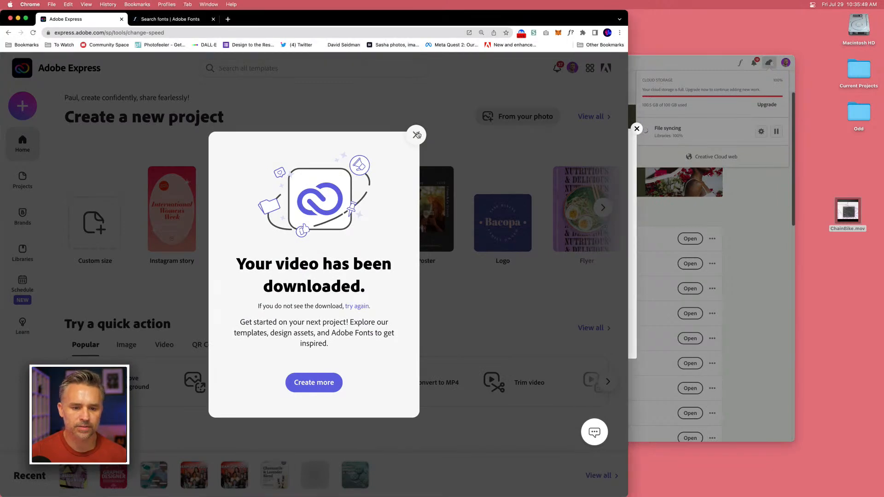
{"action": "left_click", "coordinate": [417, 134]}
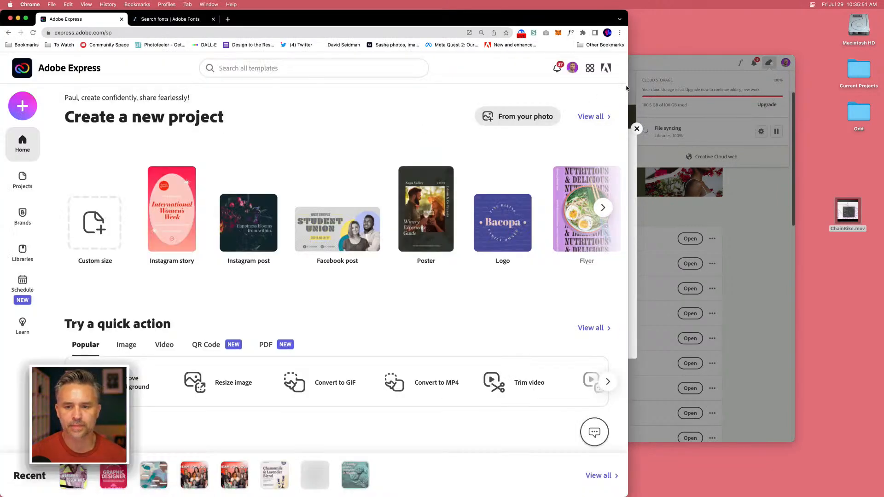
{"action": "left_click_drag", "start_coordinate": [627, 85], "coordinate": [882, 85]}
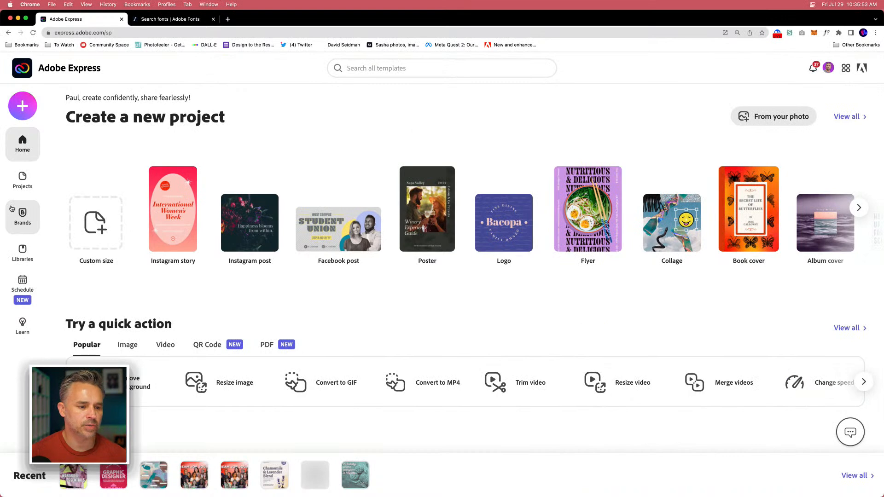
Step: Create a new logo project and search the logo templates for "hot"
{"action": "left_click", "coordinate": [22, 106]}
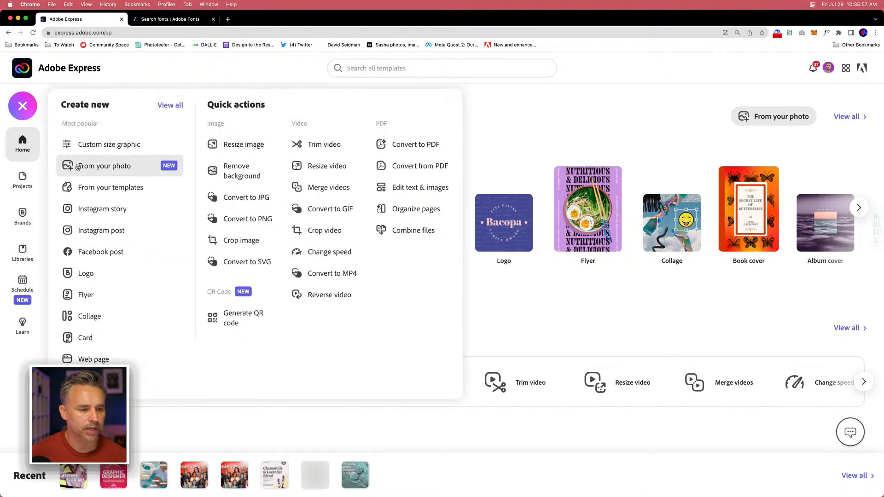
{"action": "left_click", "coordinate": [77, 276]}
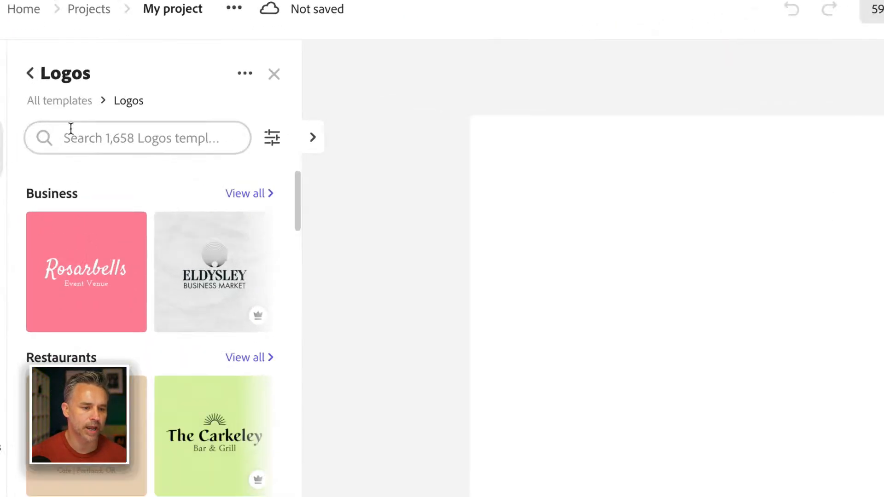
{"action": "left_click", "coordinate": [76, 134]}
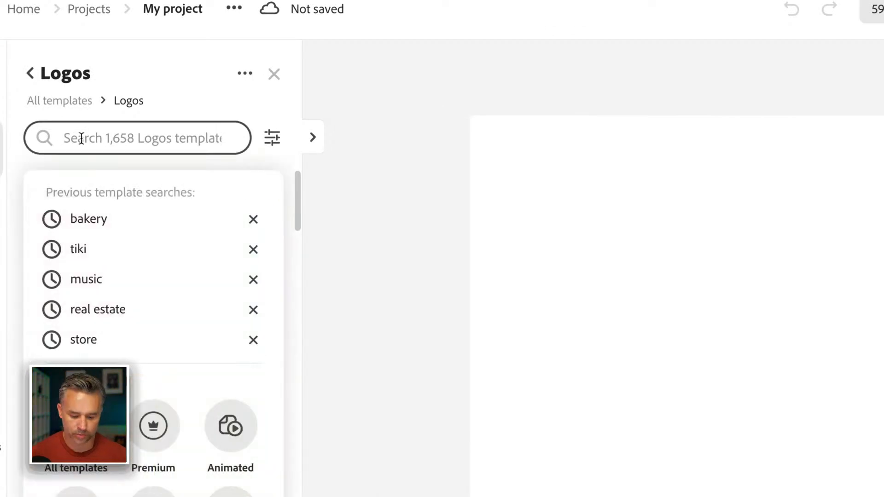
{"action": "type", "text": "hot"}
{"action": "key", "text": "Return"}
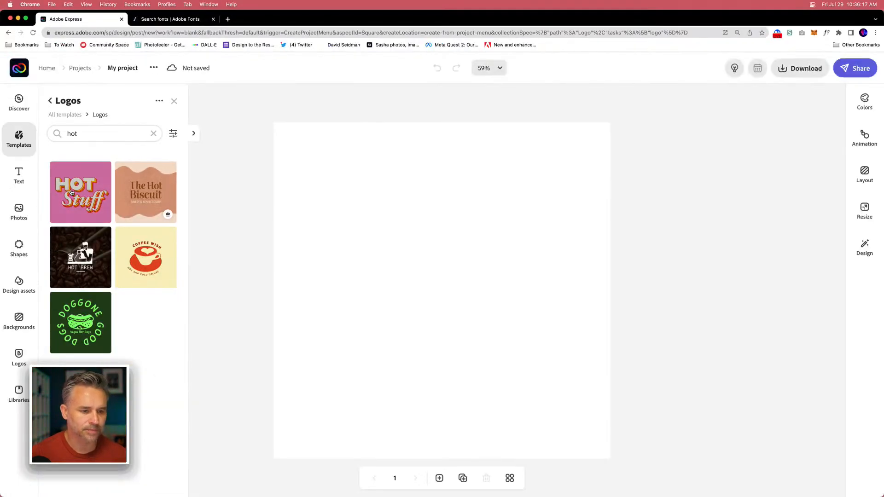
Step: Apply the pink "Hot Stuff" logo template to the canvas and close the template list
{"action": "left_click", "coordinate": [72, 193]}
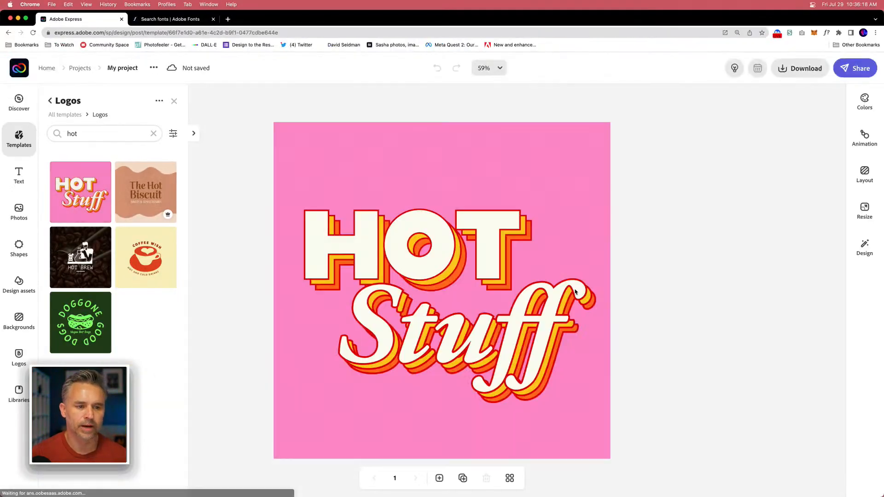
{"action": "left_click", "coordinate": [407, 149]}
{"action": "left_click", "coordinate": [225, 176]}
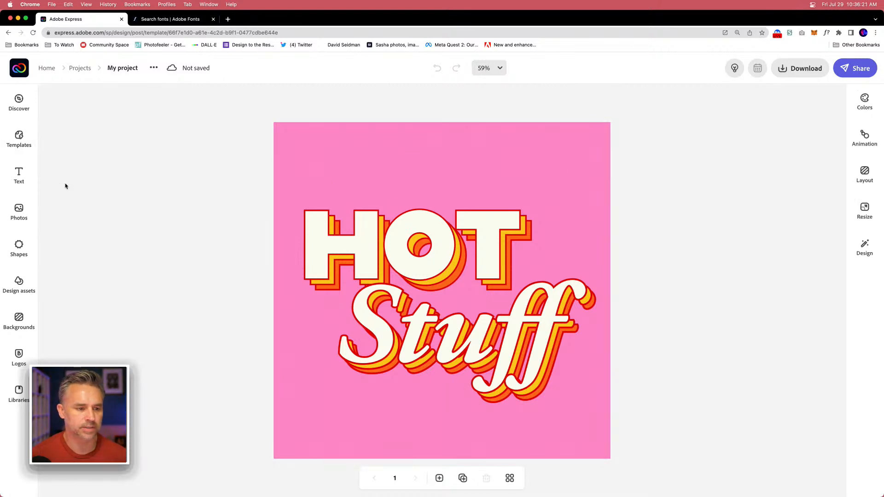
Step: Search the shapes for "fire" and place the first solid flame, scaled down, in the design's upper-left corner above "HOT"
{"action": "left_click", "coordinate": [10, 256]}
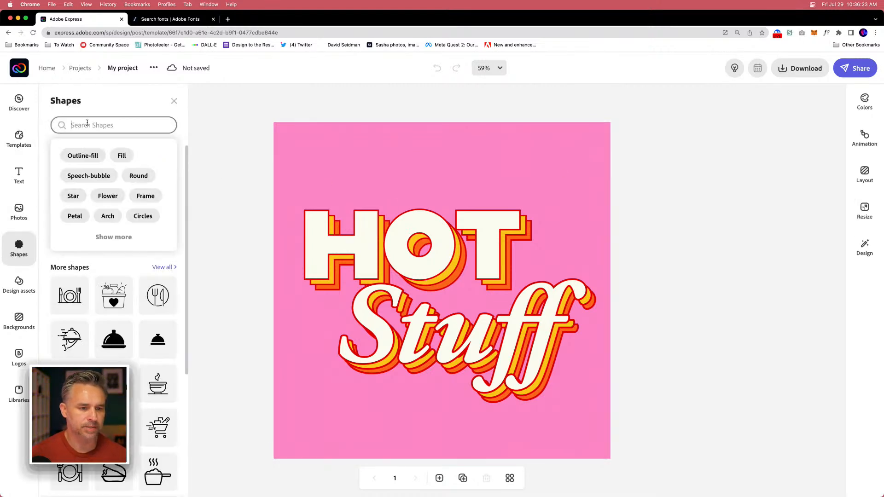
{"action": "type", "text": "fire"}
{"action": "key", "text": "Return"}
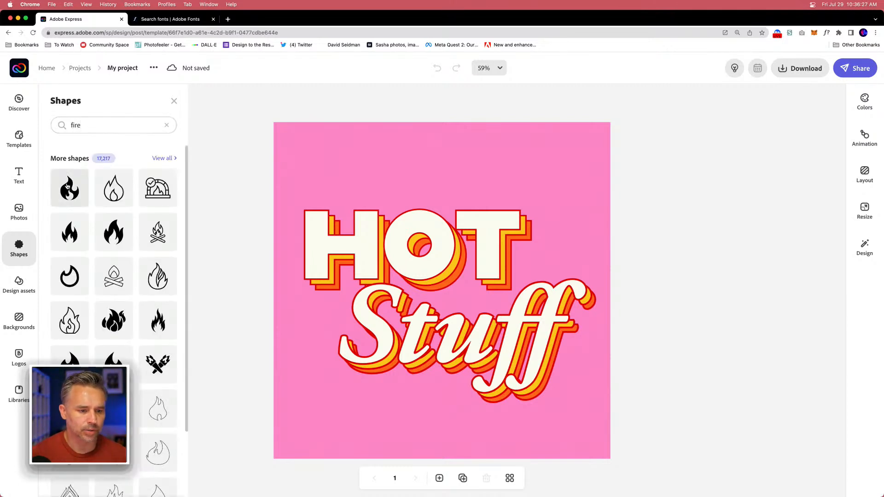
{"action": "left_click", "coordinate": [66, 189]}
{"action": "left_click_drag", "start_coordinate": [407, 201], "coordinate": [324, 168]}
{"action": "left_click_drag", "start_coordinate": [382, 253], "coordinate": [337, 197]}
{"action": "left_click_drag", "start_coordinate": [305, 166], "coordinate": [310, 176]}
Step: Add two more solid flame shapes, one in the design's upper-right corner and one over the start of "Stuff"
{"action": "left_click", "coordinate": [110, 241]}
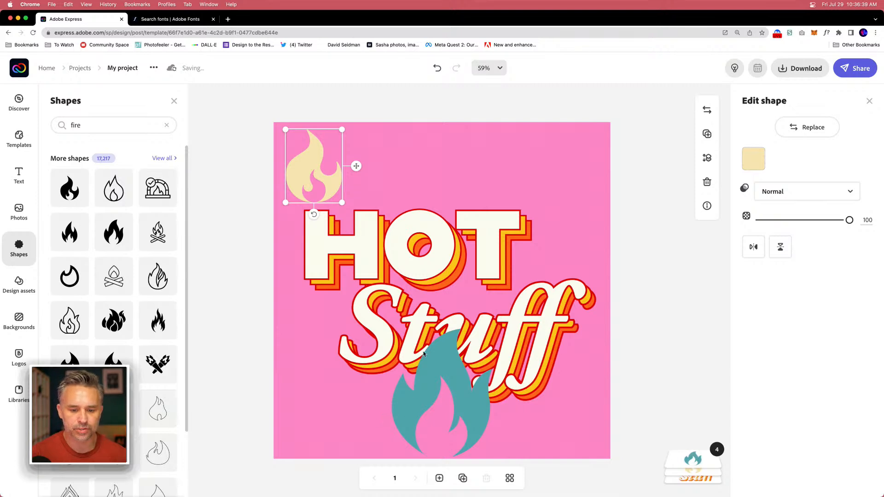
{"action": "left_click_drag", "start_coordinate": [418, 372], "coordinate": [527, 158]}
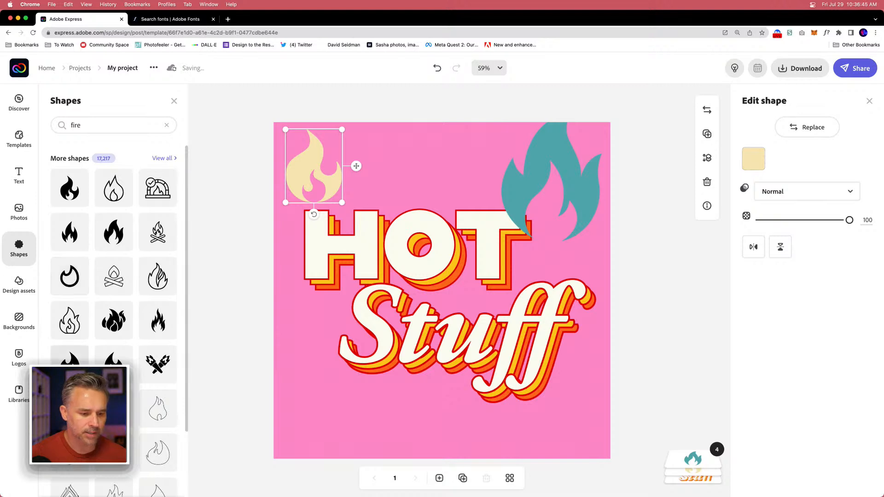
{"action": "left_click_drag", "start_coordinate": [88, 361], "coordinate": [341, 304]}
Step: Add a flame over the end of "Stuff" and another over the "O" of "HOT", and shift the upper-right flame down and left
{"action": "scroll", "coordinate": [167, 375], "scroll_direction": "down", "scroll_amount": 5}
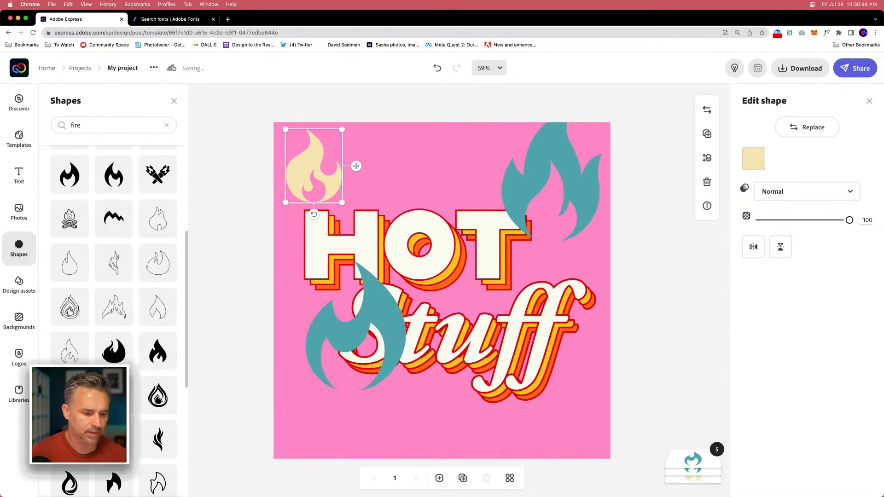
{"action": "key", "text": "super+v"}
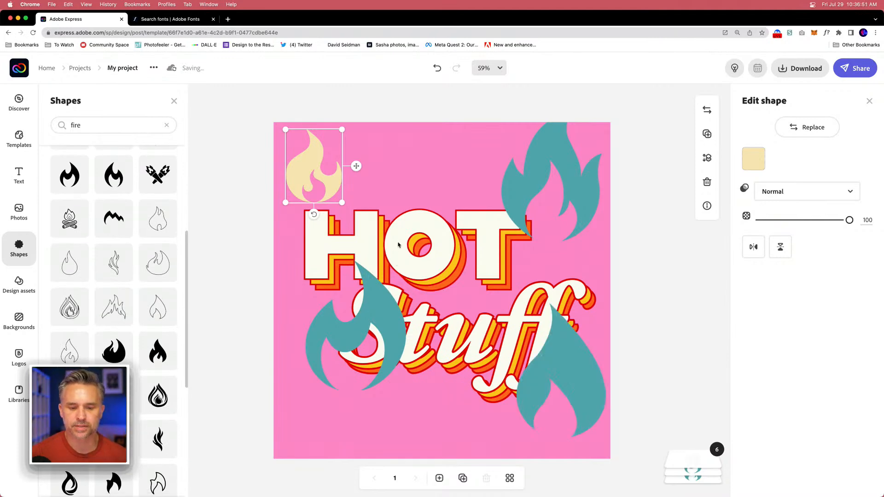
{"action": "left_click_drag", "start_coordinate": [551, 351], "coordinate": [526, 344]}
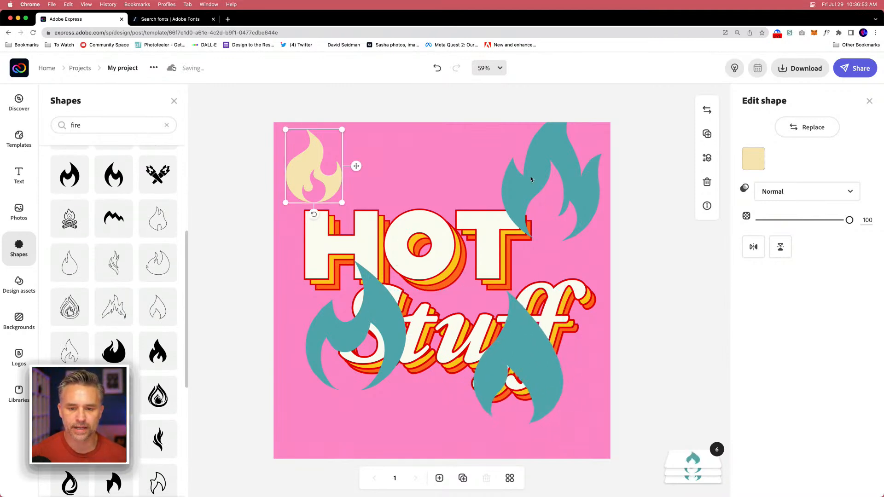
{"action": "left_click_drag", "start_coordinate": [529, 184], "coordinate": [510, 207]}
{"action": "scroll", "coordinate": [115, 299], "scroll_direction": "down", "scroll_amount": 2}
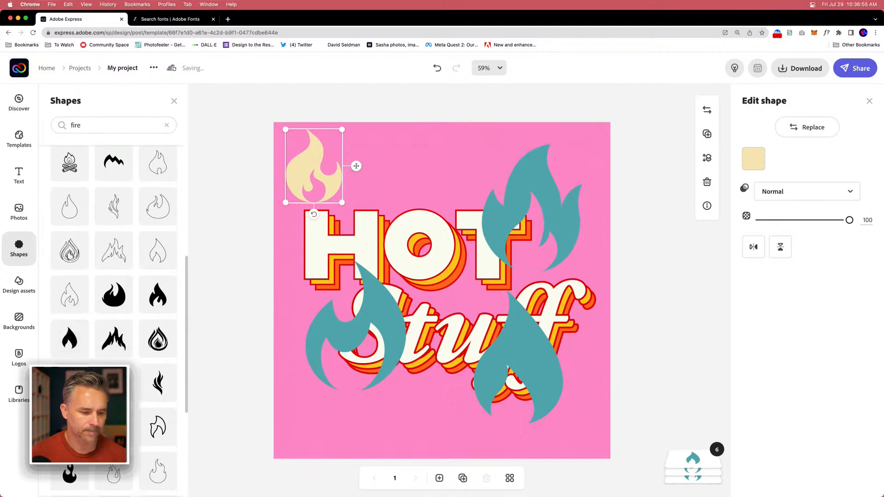
{"action": "key", "text": "super+v"}
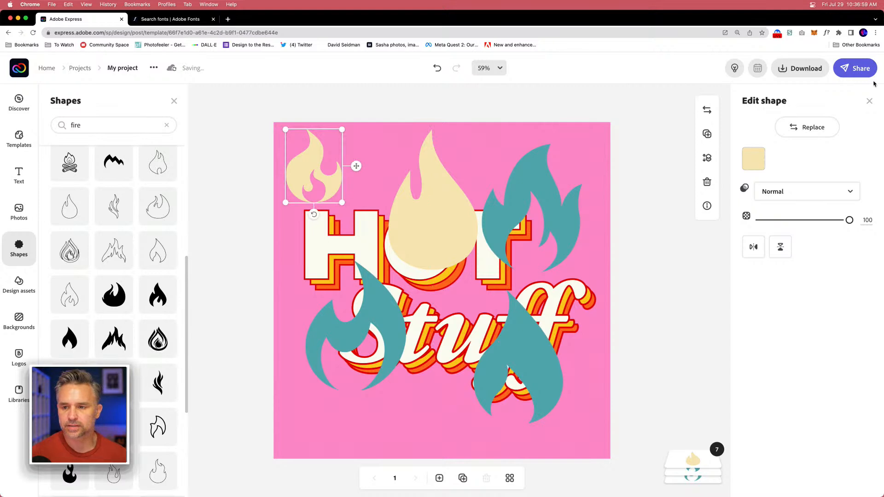
Step: Shrink the two flames covering "Stuff" and place them in the design's lower-right and lower-left corners
{"action": "left_click_drag", "start_coordinate": [544, 358], "coordinate": [562, 362]}
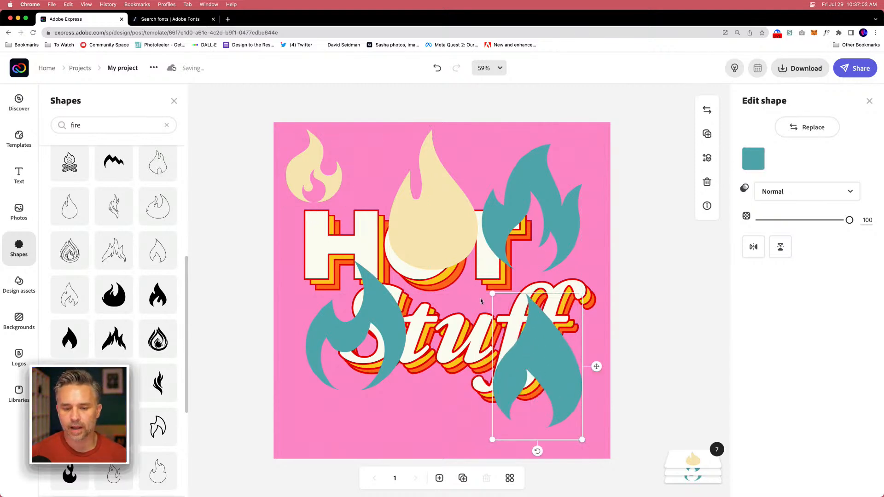
{"action": "left_click_drag", "start_coordinate": [491, 294], "coordinate": [535, 364]}
{"action": "left_click", "coordinate": [372, 267]}
{"action": "left_click_drag", "start_coordinate": [402, 258], "coordinate": [371, 300]}
{"action": "left_click_drag", "start_coordinate": [348, 331], "coordinate": [322, 392]}
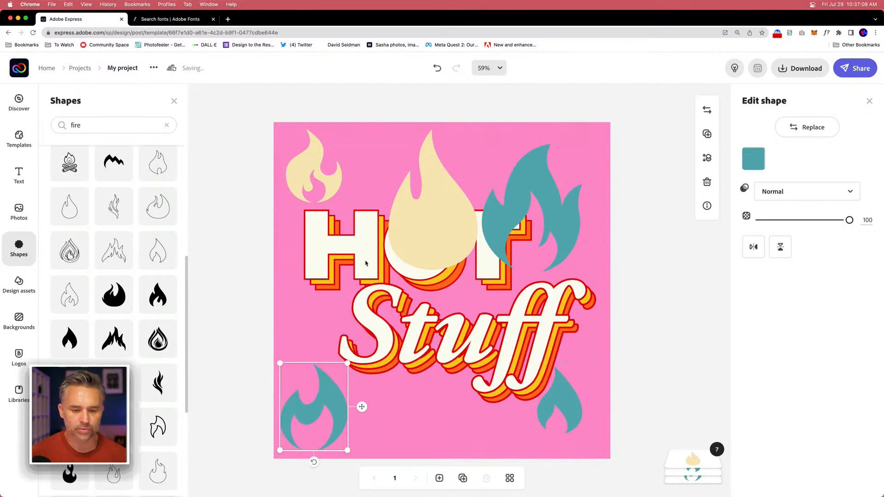
Step: Scale down the cream flame and the teal upper-right flame so both sit above "HOT"
{"action": "left_click", "coordinate": [413, 212]}
{"action": "left_click_drag", "start_coordinate": [381, 272], "coordinate": [413, 175]}
{"action": "left_click", "coordinate": [489, 252]}
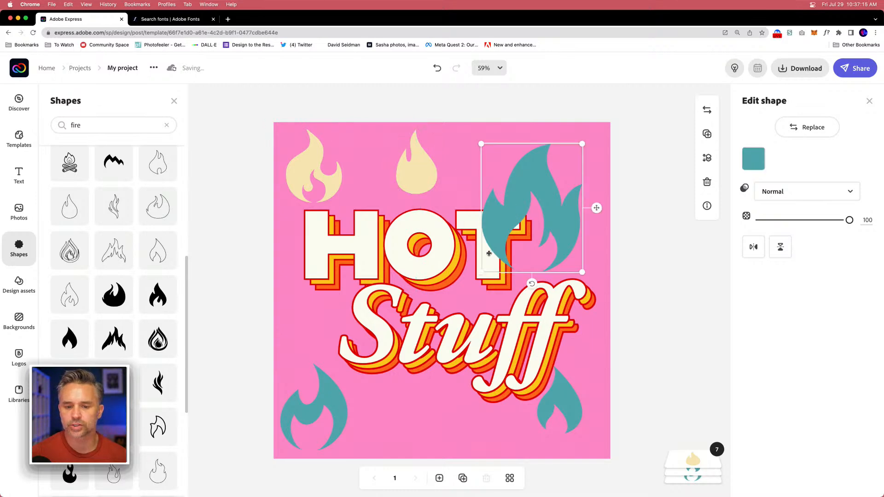
{"action": "left_click_drag", "start_coordinate": [485, 276], "coordinate": [525, 206]}
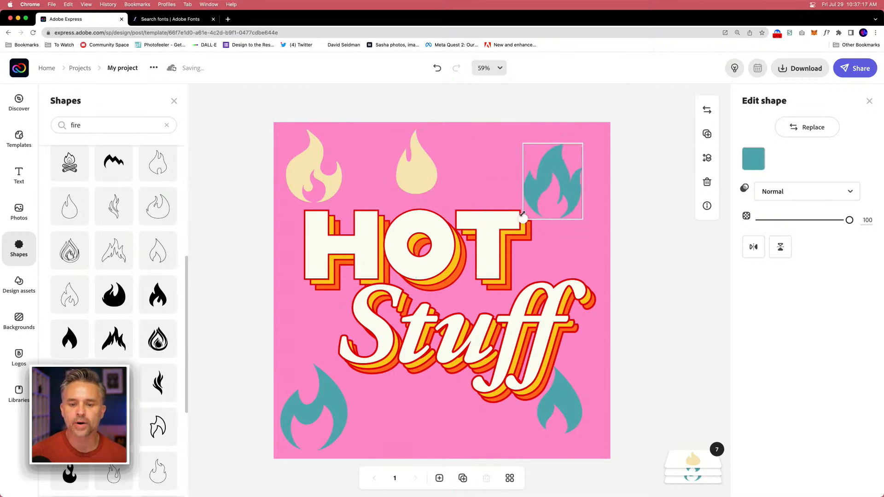
Step: Clear the selection on the "HOT Stuff" design and download it as a PDF
{"action": "left_click", "coordinate": [455, 333]}
{"action": "left_click", "coordinate": [412, 330]}
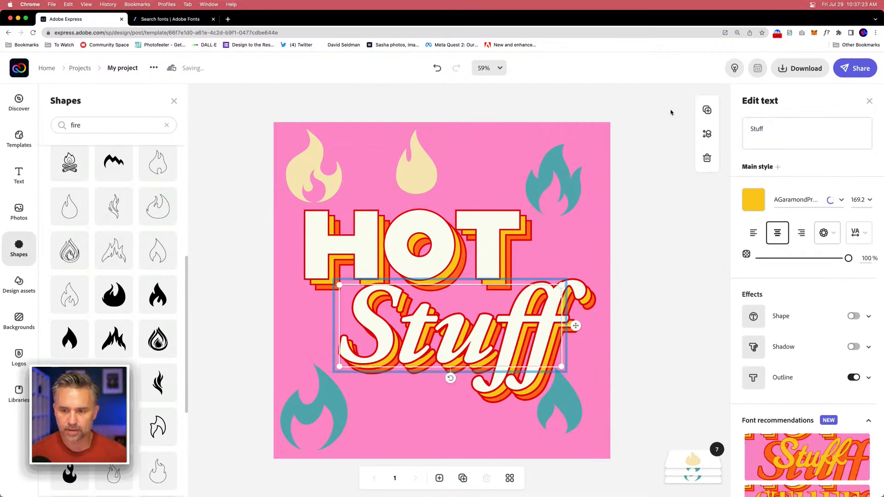
{"action": "left_click", "coordinate": [660, 234]}
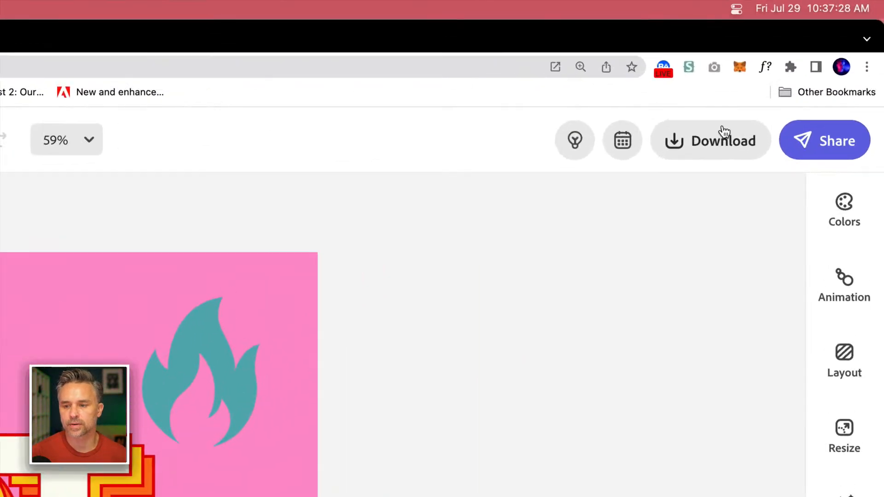
{"action": "left_click", "coordinate": [805, 66]}
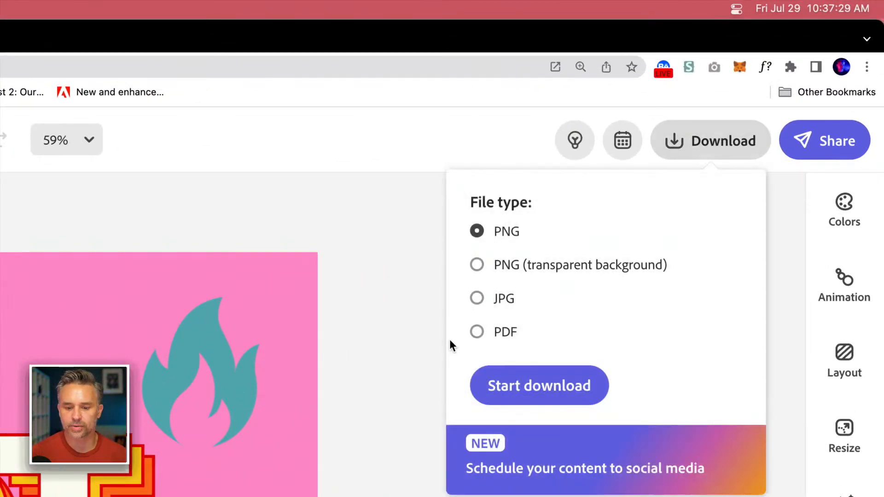
{"action": "left_click", "coordinate": [476, 333]}
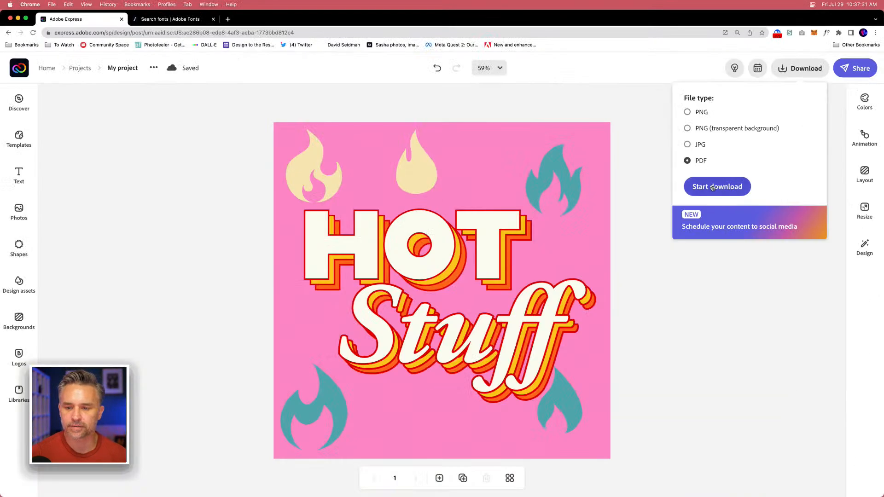
{"action": "left_click", "coordinate": [712, 182]}
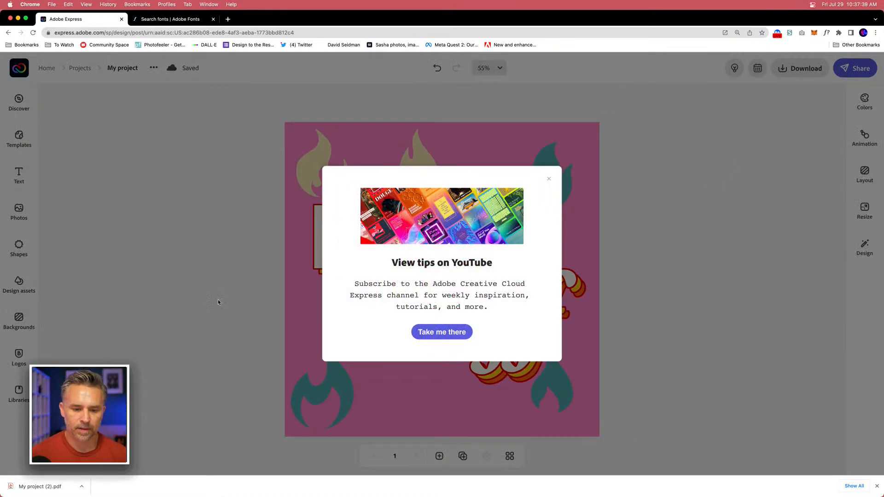
Step: Show the downloaded My project (2).pdf in Finder and open it in Illustrator
{"action": "left_click", "coordinate": [81, 486]}
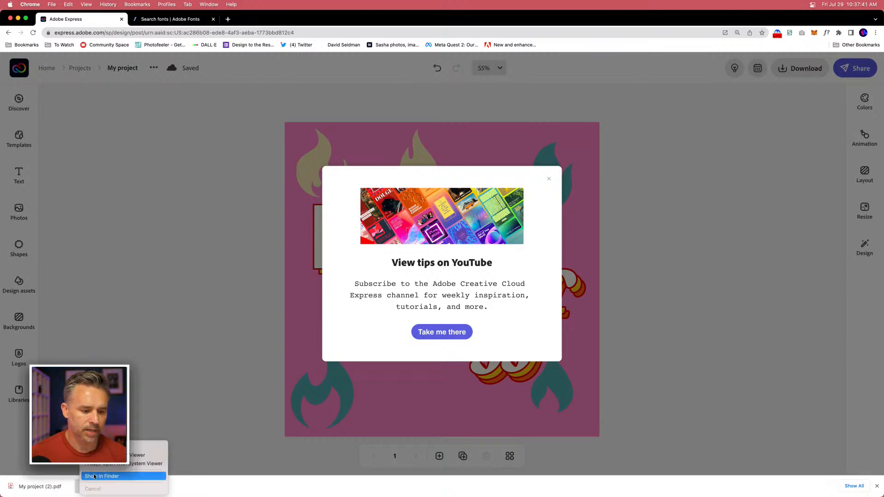
{"action": "left_click", "coordinate": [143, 475]}
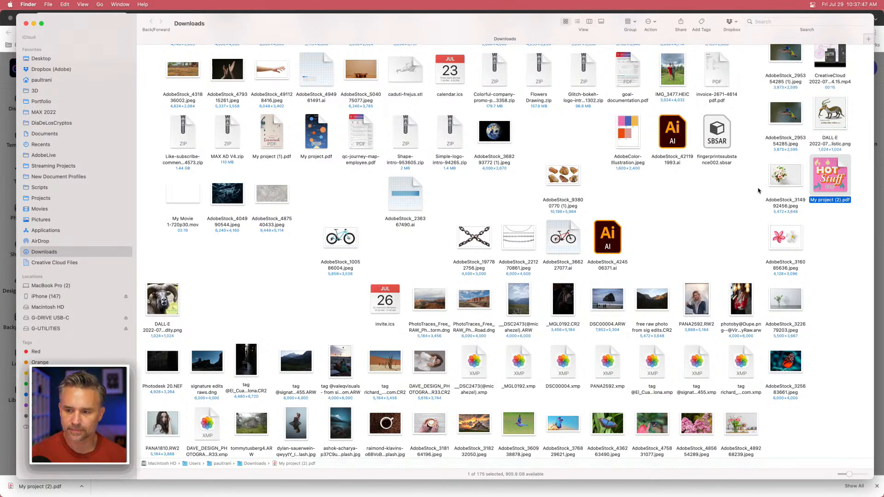
{"action": "left_click_drag", "start_coordinate": [474, 18], "coordinate": [54, 84]}
{"action": "left_click_drag", "start_coordinate": [410, 239], "coordinate": [220, 489]}
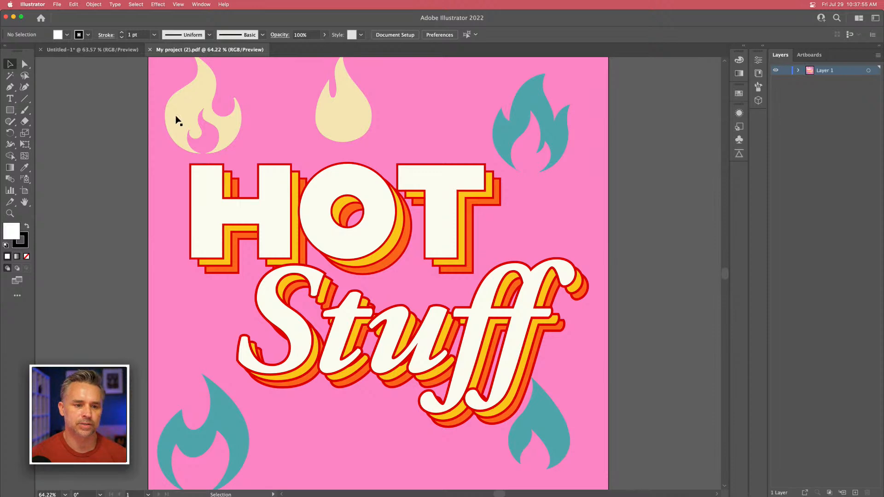
Step: Select the cream flames to check that they are editable paths, and shift the one above the "H" about 92 px right
{"action": "left_click", "coordinate": [179, 121]}
{"action": "scroll", "coordinate": [153, 184], "scroll_direction": "up", "scroll_amount": 3}
{"action": "scroll", "coordinate": [154, 184], "scroll_direction": "left", "scroll_amount": 2}
{"action": "left_click", "coordinate": [402, 193]}
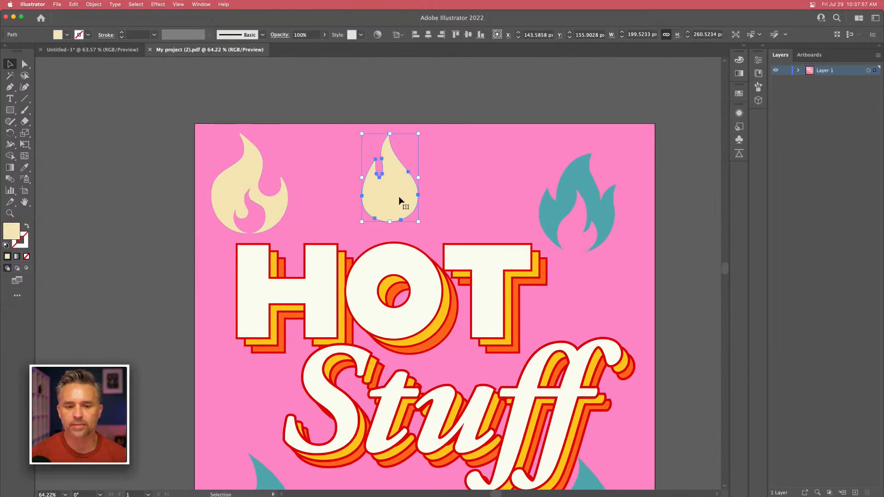
{"action": "scroll", "coordinate": [402, 194], "scroll_direction": "down", "scroll_amount": 3}
{"action": "scroll", "coordinate": [402, 193], "scroll_direction": "right", "scroll_amount": 1}
{"action": "left_click", "coordinate": [213, 134]}
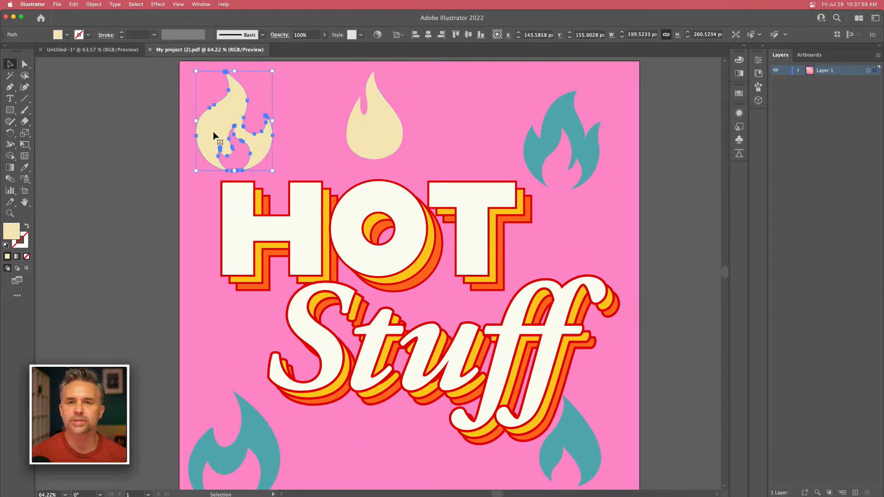
{"action": "left_click_drag", "start_coordinate": [213, 135], "coordinate": [247, 136]}
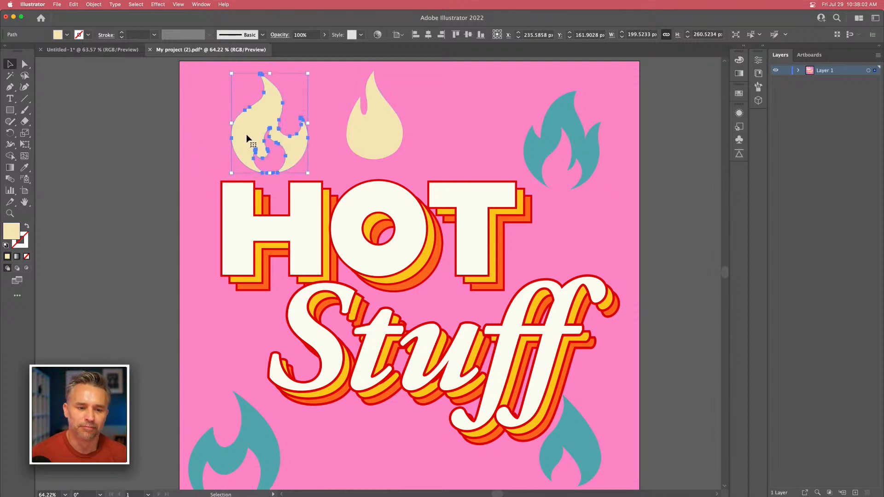
Step: In the Untitled-1 document, move the black flame left and paste the cream flame from the PDF beside it
{"action": "left_click", "coordinate": [89, 50]}
{"action": "left_click", "coordinate": [205, 157]}
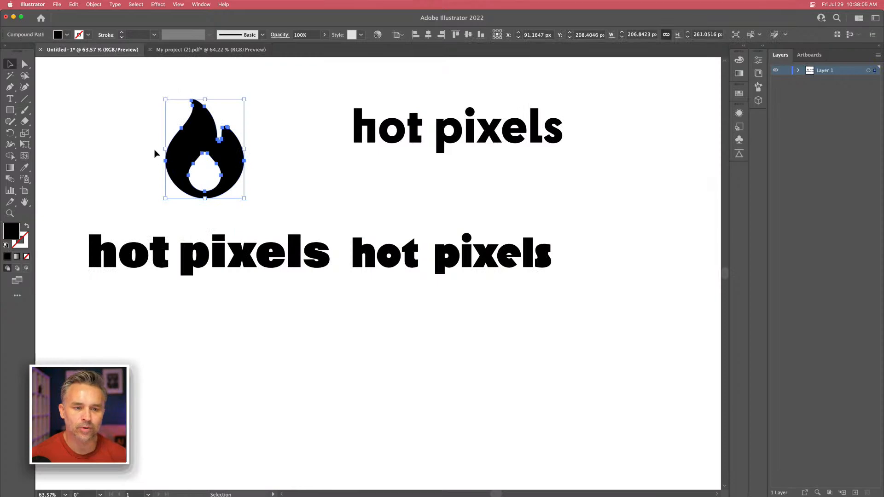
{"action": "left_click_drag", "start_coordinate": [205, 156], "coordinate": [110, 154]}
{"action": "key", "text": "super+v"}
{"action": "key", "text": "v"}
{"action": "left_click_drag", "start_coordinate": [359, 278], "coordinate": [227, 144]}
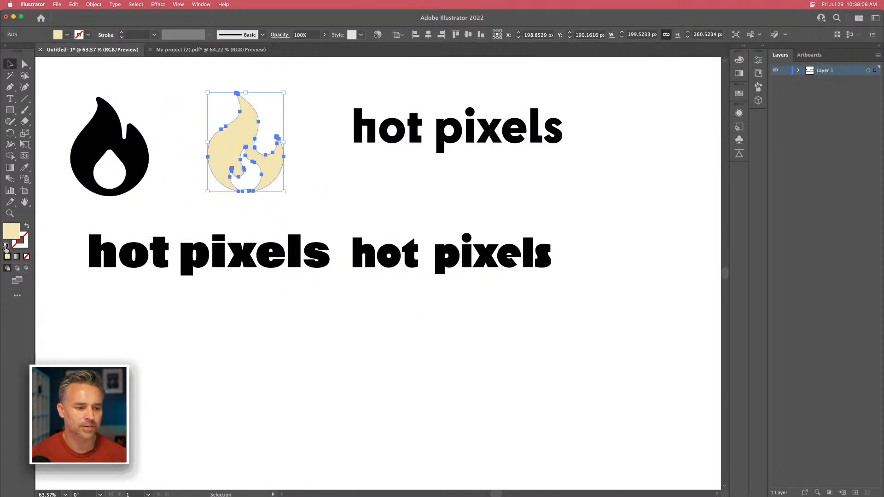
Step: Give the pasted flame a solid black fill with no stroke and deselect it
{"action": "left_click", "coordinate": [5, 245]}
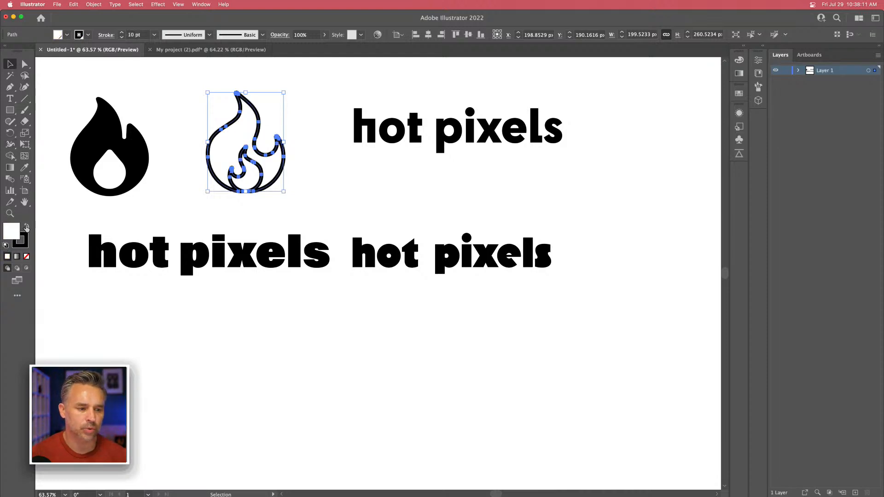
{"action": "left_click", "coordinate": [26, 226]}
{"action": "left_click", "coordinate": [24, 243]}
{"action": "left_click", "coordinate": [26, 256]}
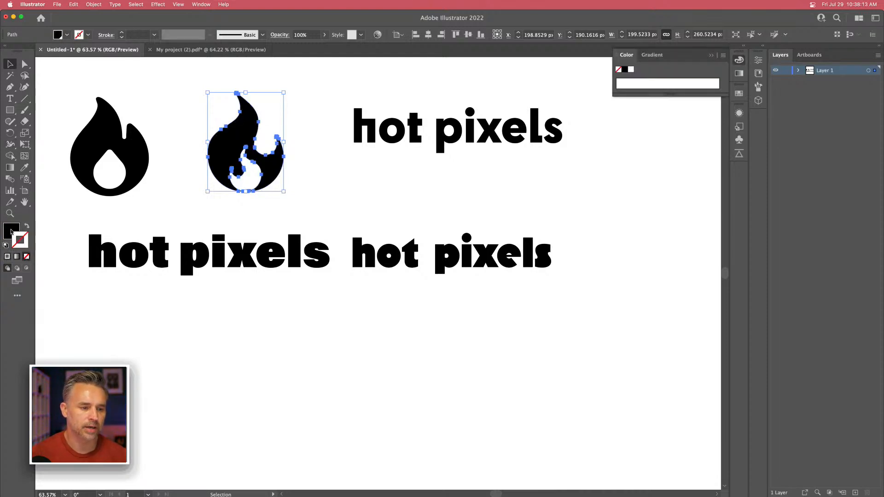
{"action": "left_click", "coordinate": [9, 229]}
{"action": "left_click_drag", "start_coordinate": [312, 205], "coordinate": [348, 257]}
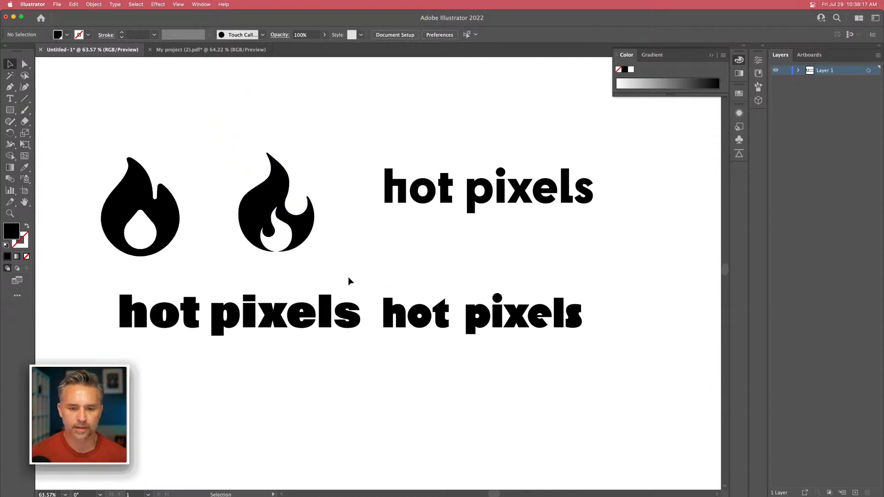
Step: Move the upper "hot pixels" text slightly down and left, closer to the flames, and collapse the Color panel
{"action": "left_click", "coordinate": [459, 190]}
{"action": "left_click_drag", "start_coordinate": [501, 188], "coordinate": [484, 208]}
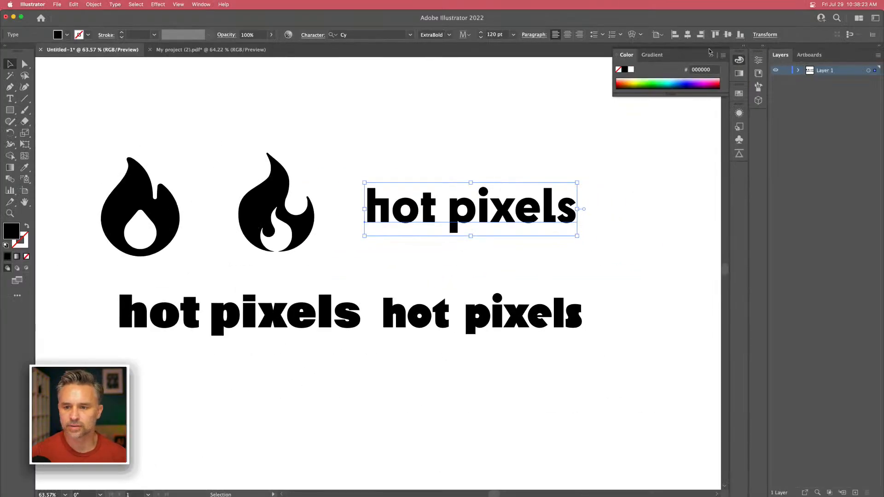
{"action": "left_click", "coordinate": [711, 56]}
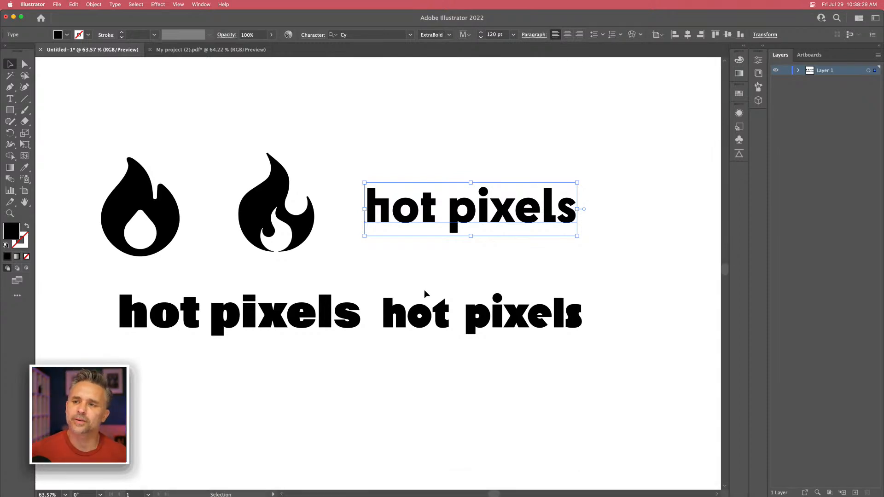
Step: Switch to Adobe Fonts in Chrome, expand the full list of tag filters and look through the styles
{"action": "mouse_move", "coordinate": [424, 495]}
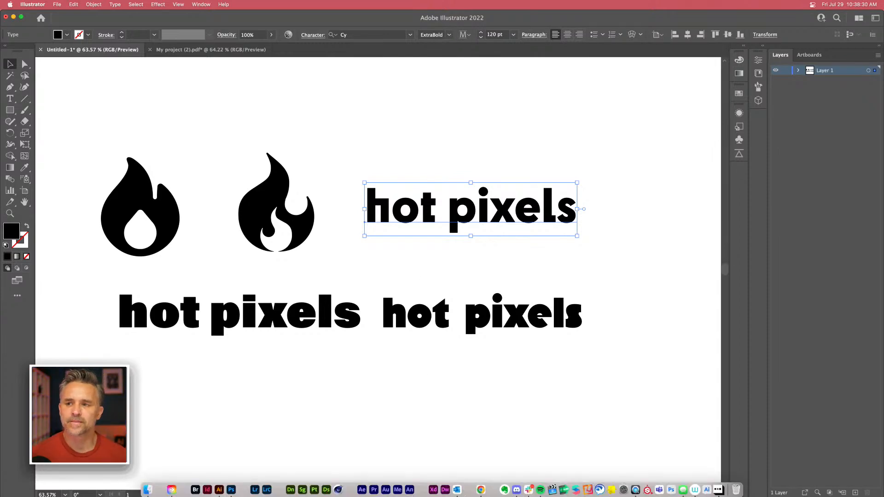
{"action": "left_click", "coordinate": [480, 487]}
{"action": "left_click", "coordinate": [175, 20]}
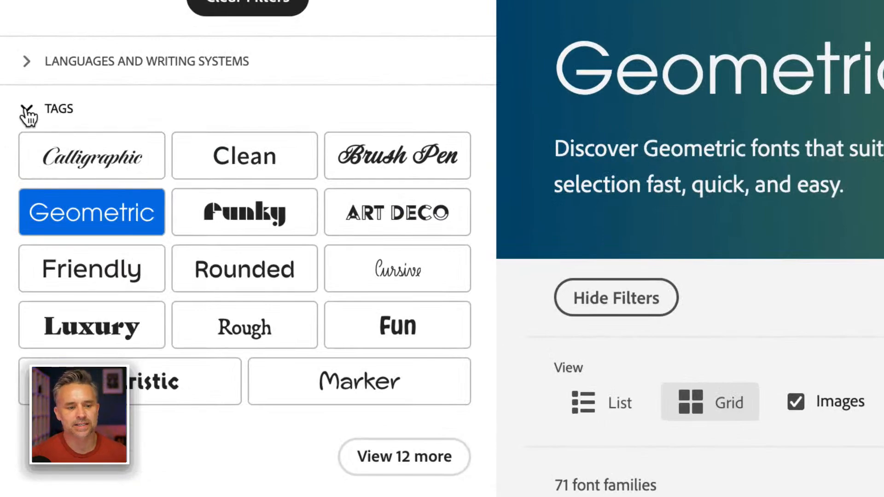
{"action": "left_click", "coordinate": [381, 466]}
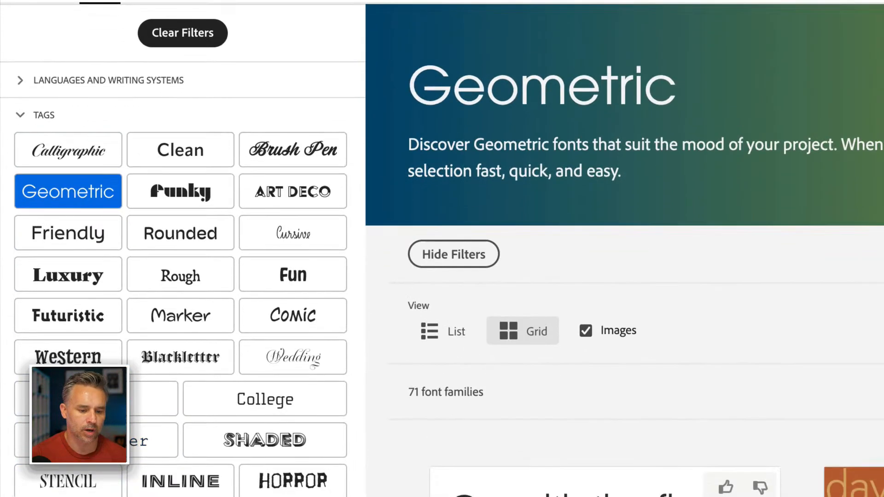
{"action": "scroll", "coordinate": [115, 426], "scroll_direction": "down", "scroll_amount": 1}
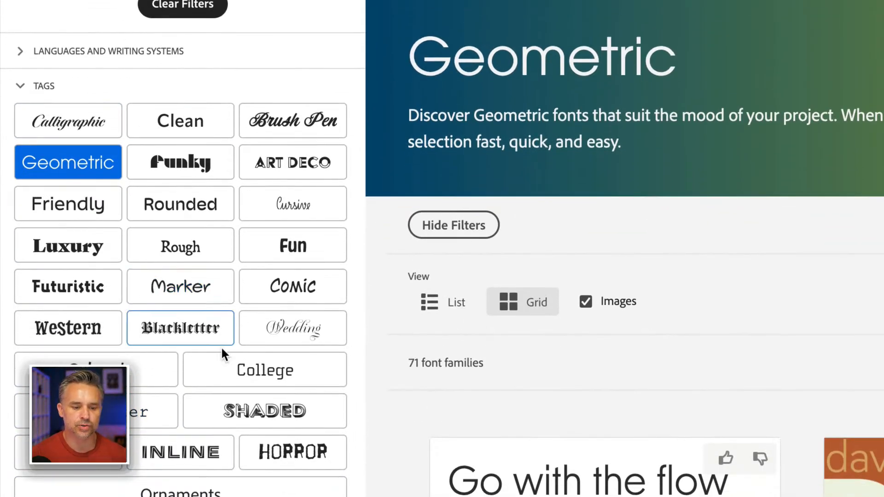
{"action": "scroll", "coordinate": [36, 174], "scroll_direction": "down", "scroll_amount": 1}
{"action": "scroll", "coordinate": [34, 174], "scroll_direction": "down", "scroll_amount": 1}
{"action": "scroll", "coordinate": [34, 175], "scroll_direction": "up", "scroll_amount": 2}
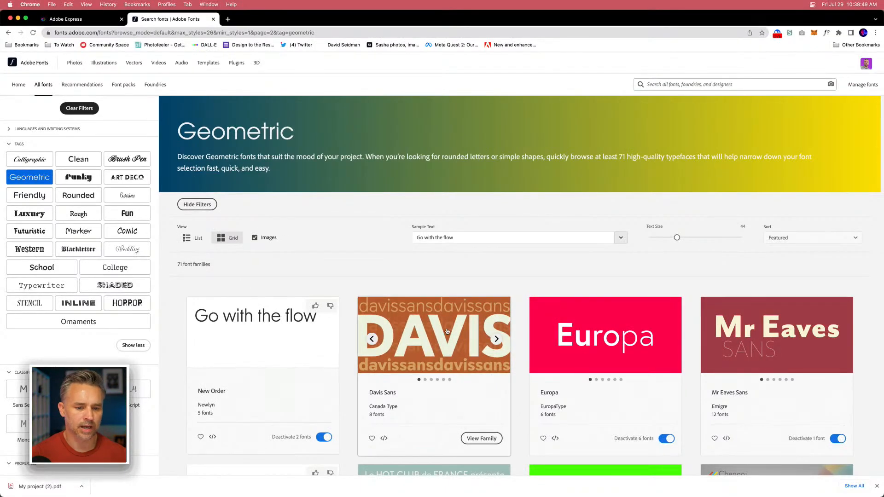
Step: Browse the Geometric fonts through to page 3 of the results and open the Le Havre family
{"action": "scroll", "coordinate": [517, 257], "scroll_direction": "down", "scroll_amount": 8}
{"action": "scroll", "coordinate": [517, 256], "scroll_direction": "down", "scroll_amount": 2}
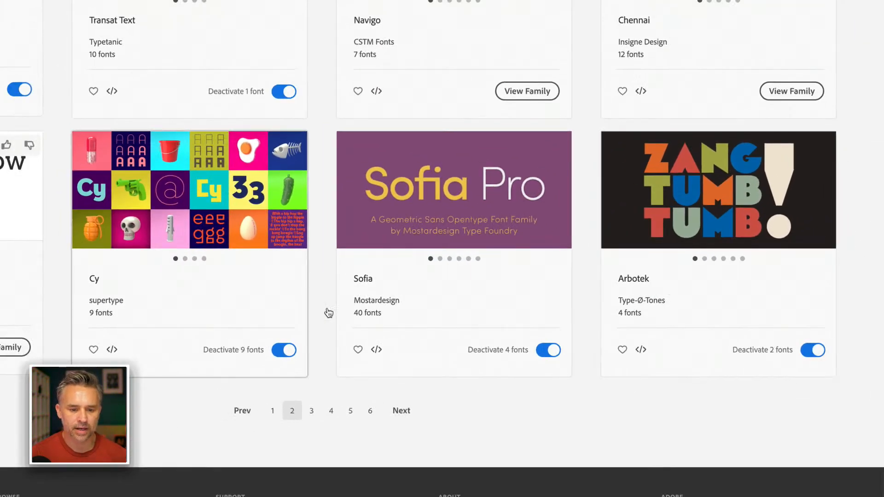
{"action": "left_click", "coordinate": [309, 413]}
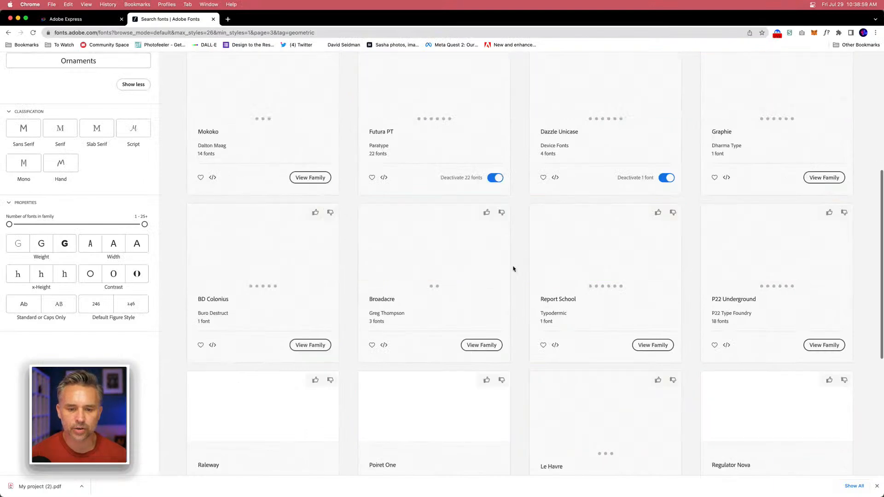
{"action": "scroll", "coordinate": [490, 78], "scroll_direction": "up", "scroll_amount": 3}
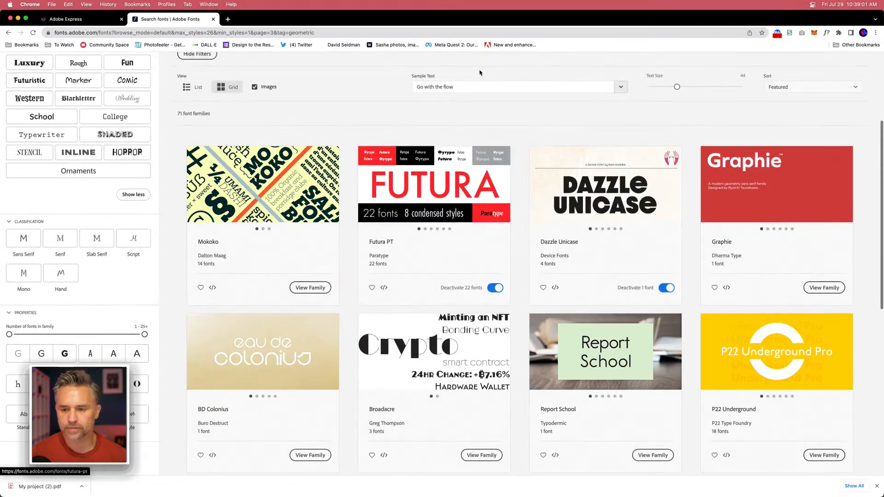
{"action": "scroll", "coordinate": [500, 102], "scroll_direction": "down", "scroll_amount": 5}
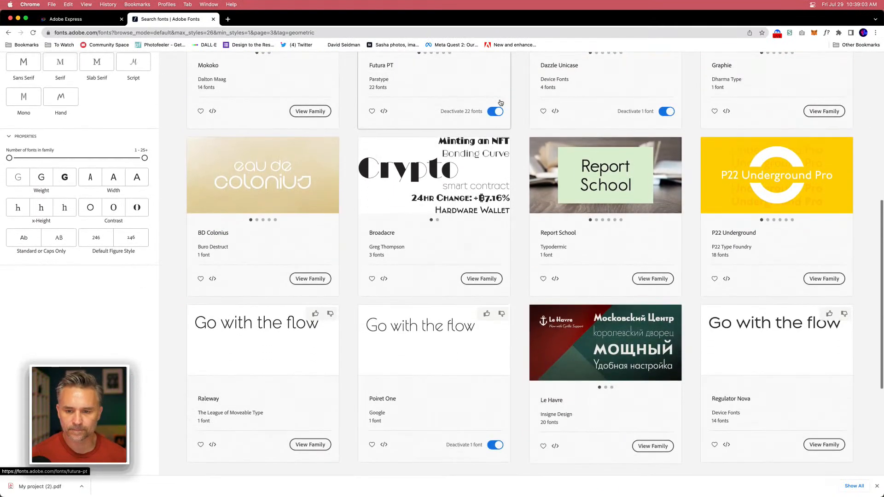
{"action": "scroll", "coordinate": [501, 102], "scroll_direction": "down", "scroll_amount": 2}
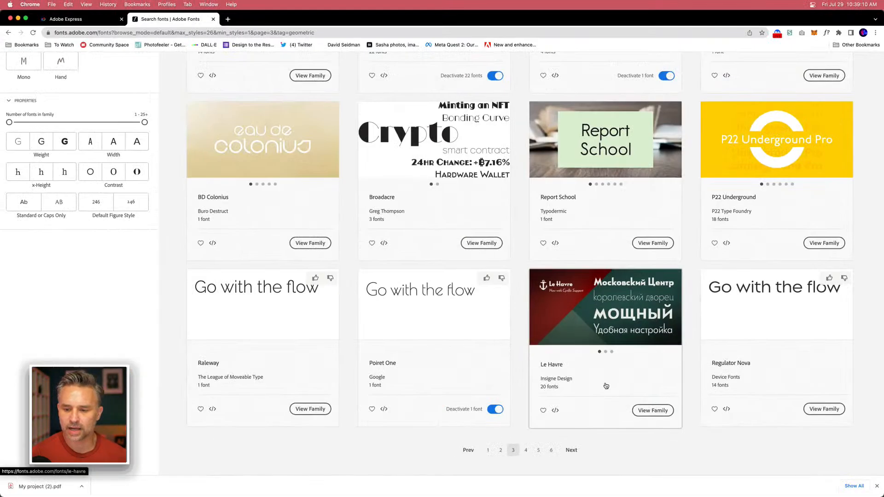
{"action": "left_click", "coordinate": [490, 295]}
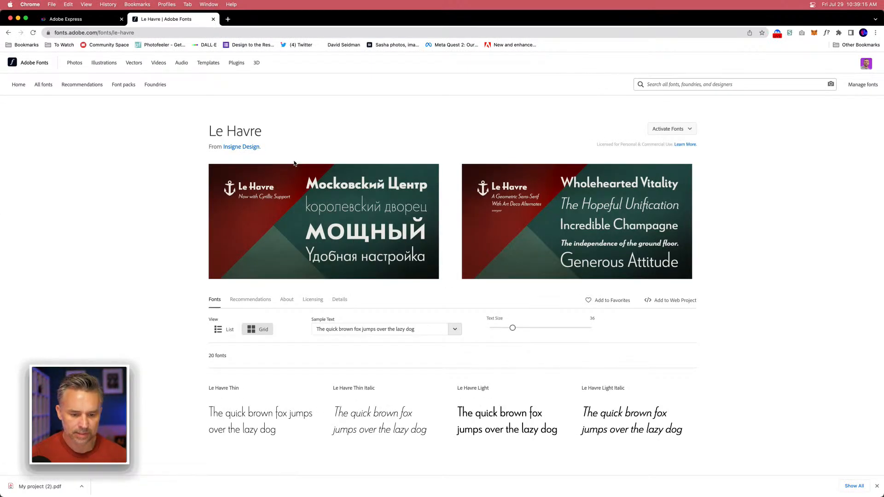
Step: Preview all Le Havre styles with the sample text "Hot Pixels", and return to the Geometric font results
{"action": "left_click", "coordinate": [392, 333]}
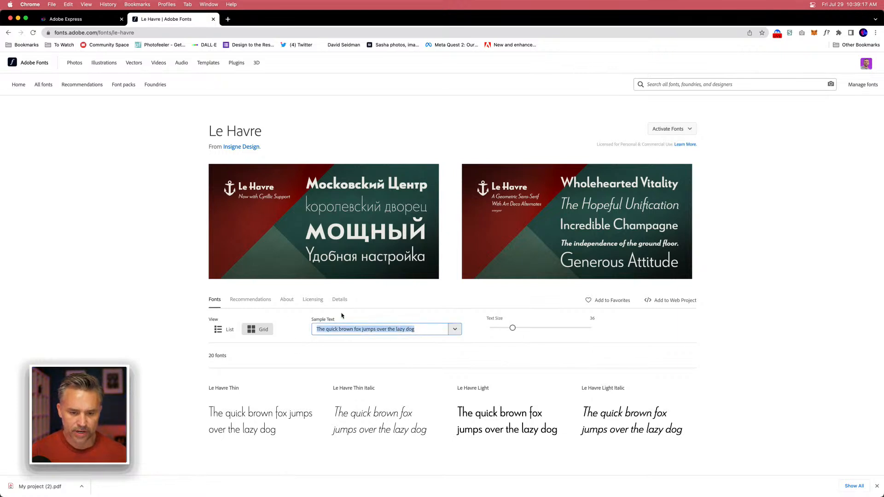
{"action": "type", "text": "Hot Pixels"}
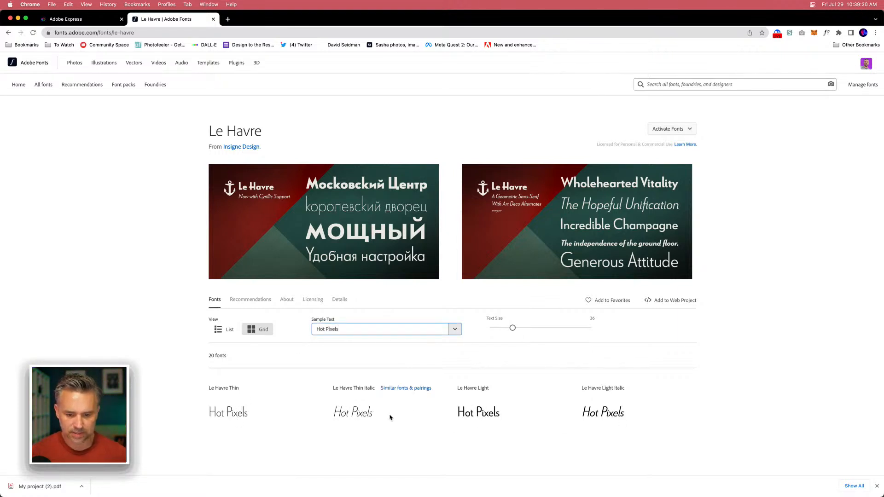
{"action": "scroll", "coordinate": [389, 416], "scroll_direction": "down", "scroll_amount": 6}
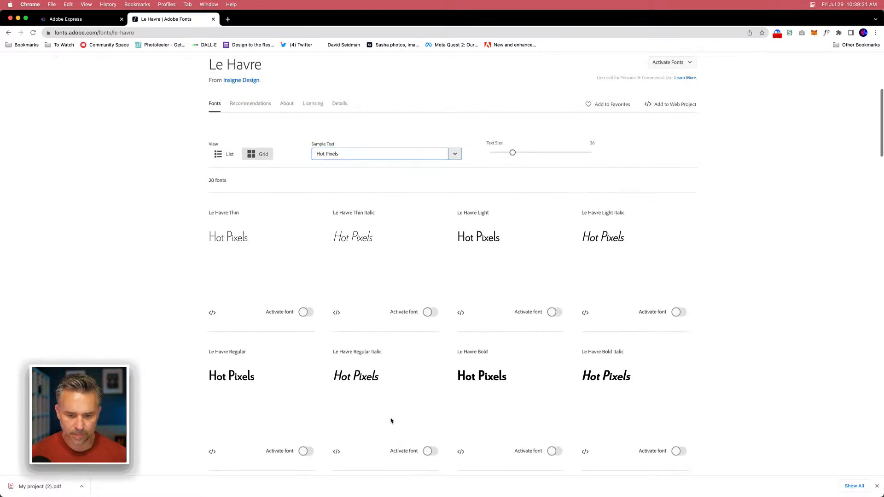
{"action": "scroll", "coordinate": [391, 422], "scroll_direction": "down", "scroll_amount": 5}
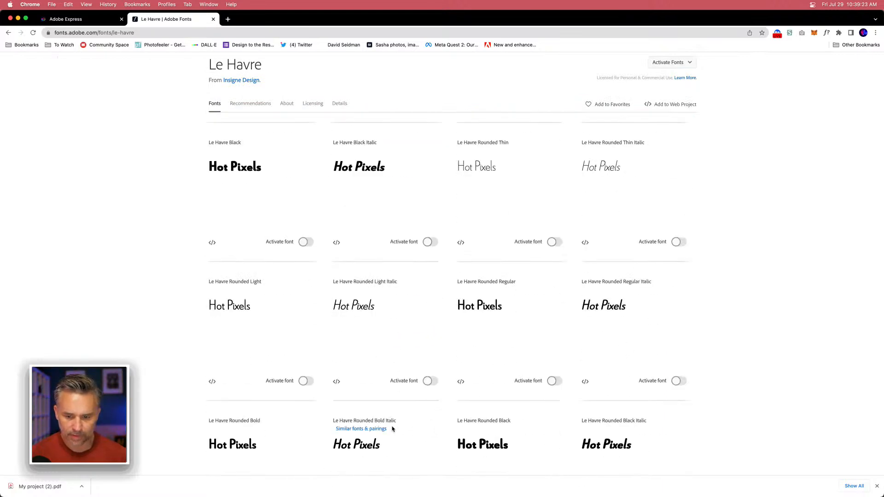
{"action": "scroll", "coordinate": [392, 429], "scroll_direction": "up", "scroll_amount": 11}
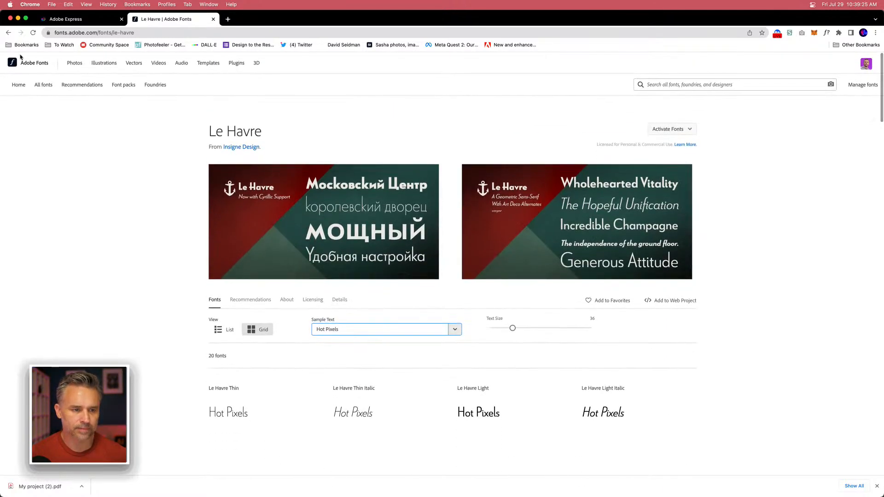
{"action": "left_click", "coordinate": [8, 33]}
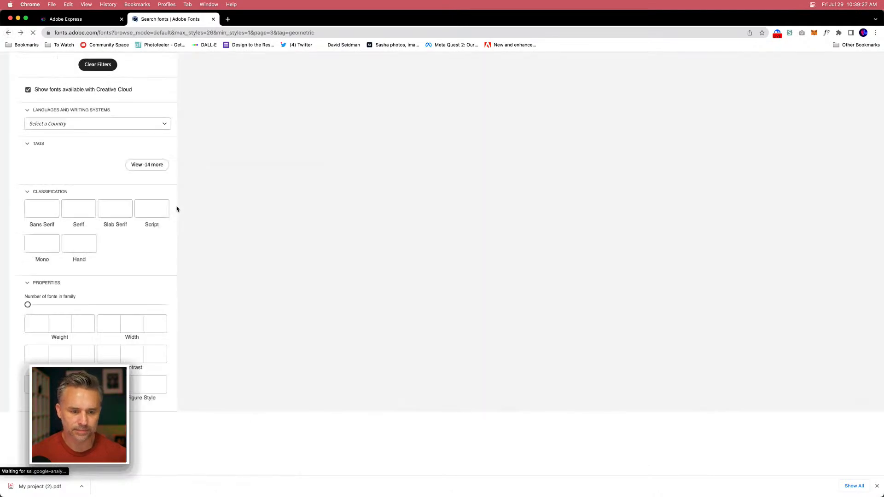
Step: Go to page 4 of the Geometric font results
{"action": "scroll", "coordinate": [744, 384], "scroll_direction": "down", "scroll_amount": 4}
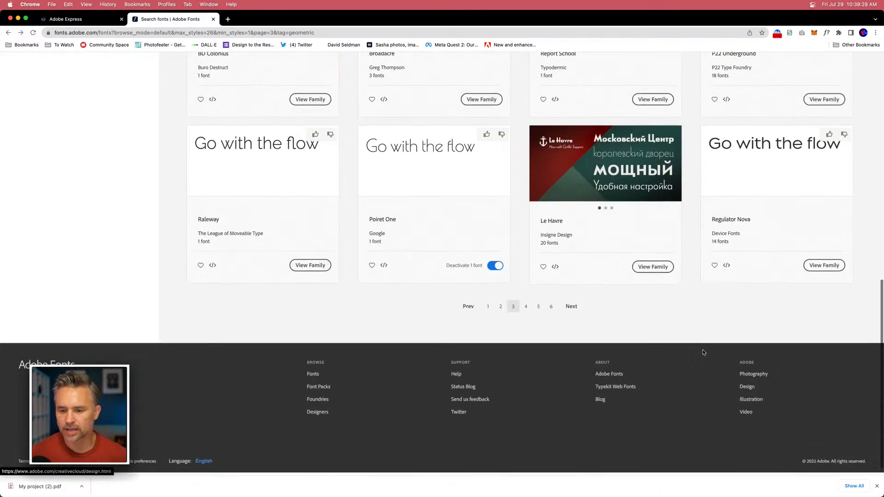
{"action": "left_click", "coordinate": [571, 252]}
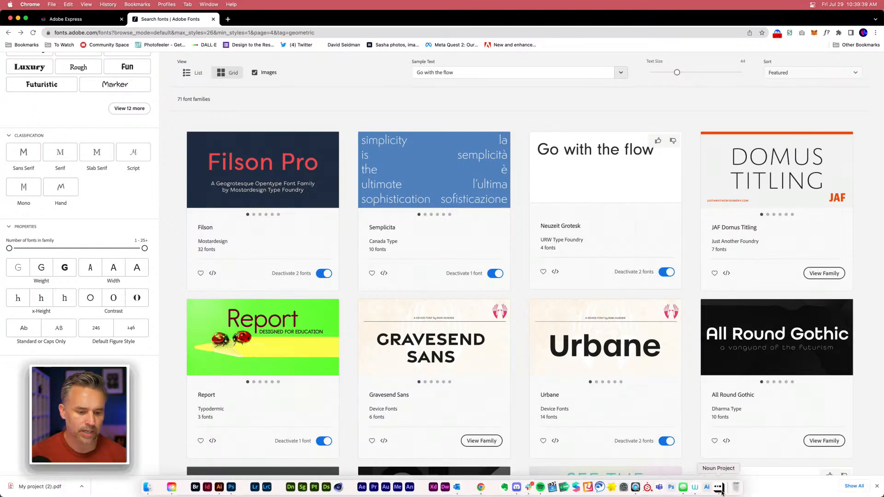
Step: Switch to Illustrator's "My project (2).pdf" document, expand Layer 1 and select all of the Hot Stuff artwork for copying
{"action": "left_click", "coordinate": [221, 487]}
{"action": "left_click", "coordinate": [172, 50]}
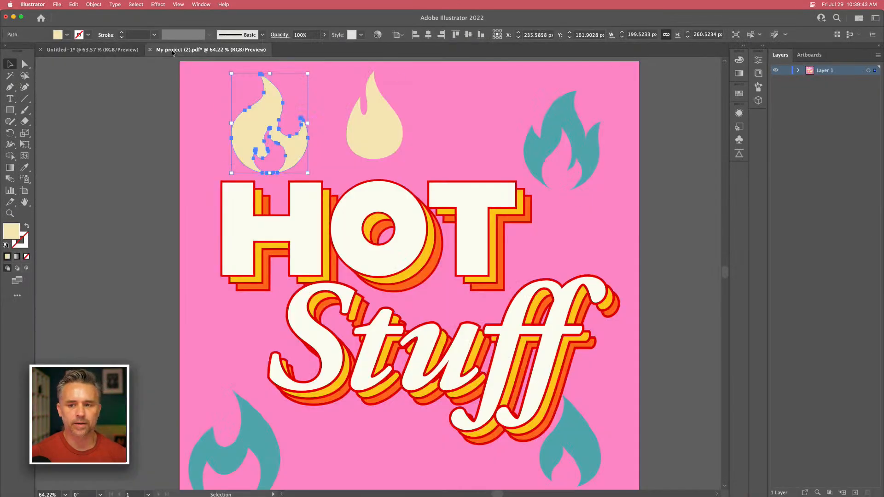
{"action": "left_click", "coordinate": [799, 70]}
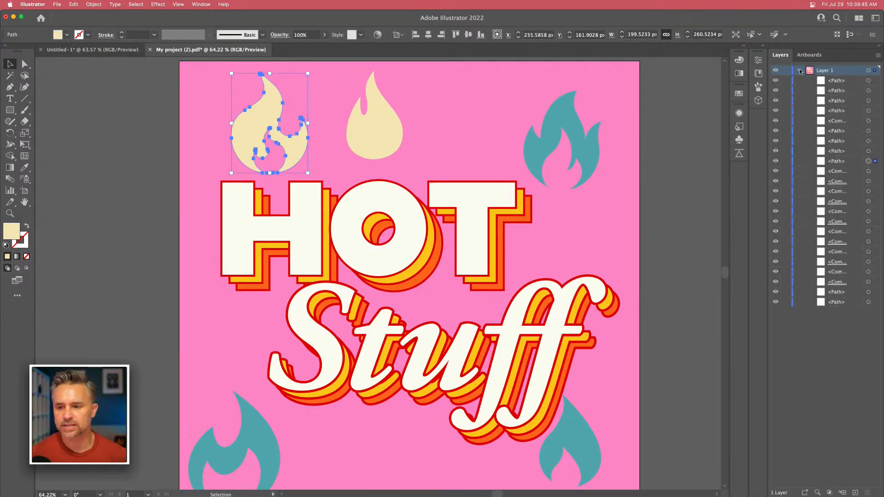
{"action": "left_click", "coordinate": [122, 151]}
{"action": "key", "text": "super+a"}
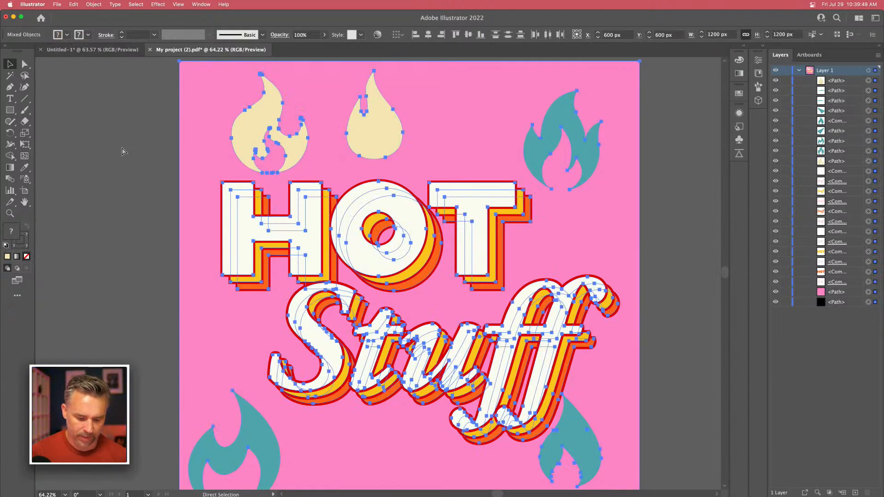
Step: Switch to Photoshop and create a new blank 1200 x 1200 px document
{"action": "left_click", "coordinate": [231, 487]}
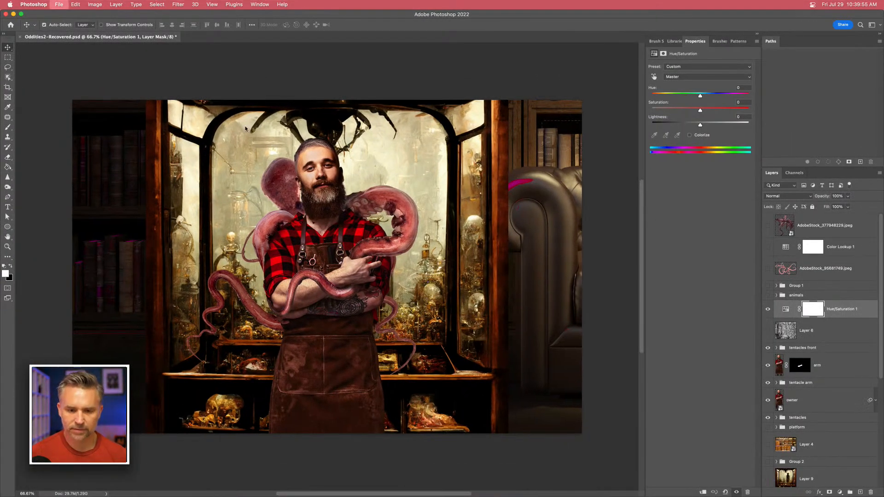
{"action": "key", "text": "super+n"}
{"action": "left_click", "coordinate": [423, 150]}
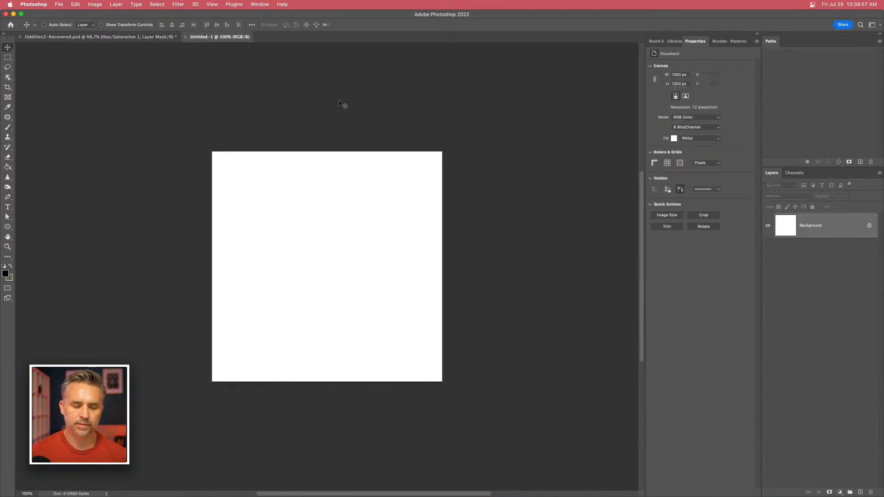
Step: Paste the copied artwork as Layers, allowing some of the content to be rasterized
{"action": "key", "text": "super+v"}
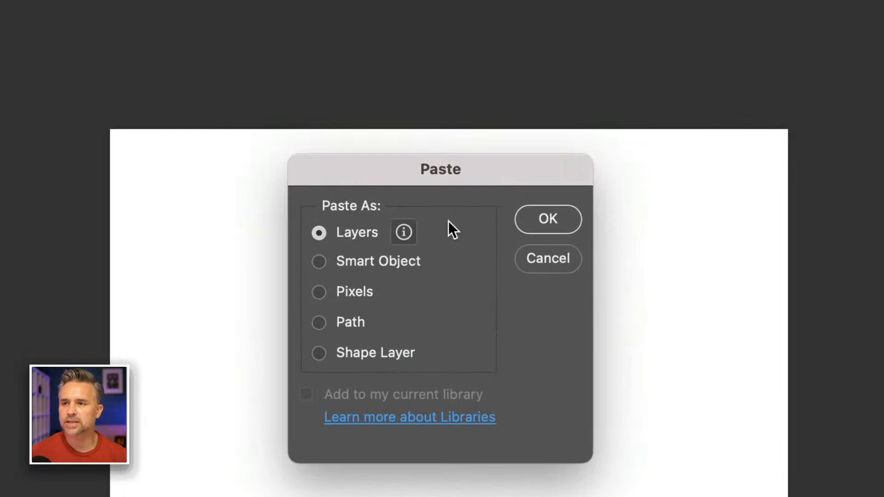
{"action": "left_click", "coordinate": [530, 219]}
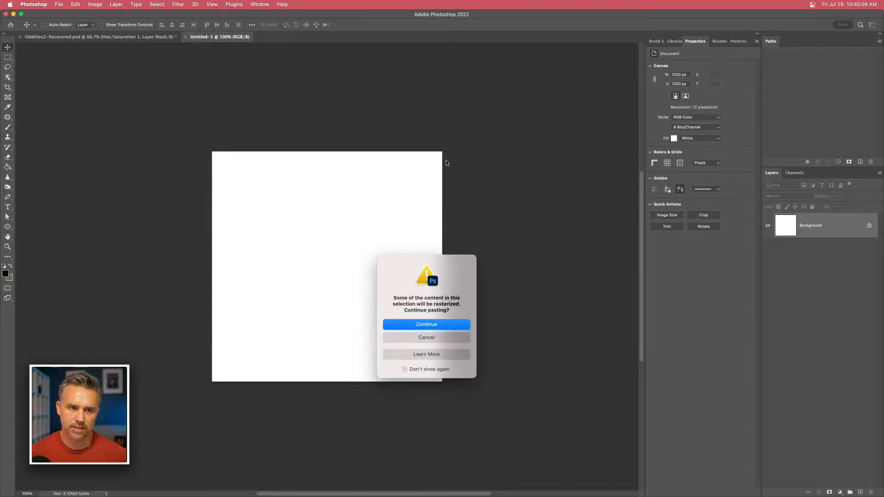
{"action": "left_click", "coordinate": [412, 325]}
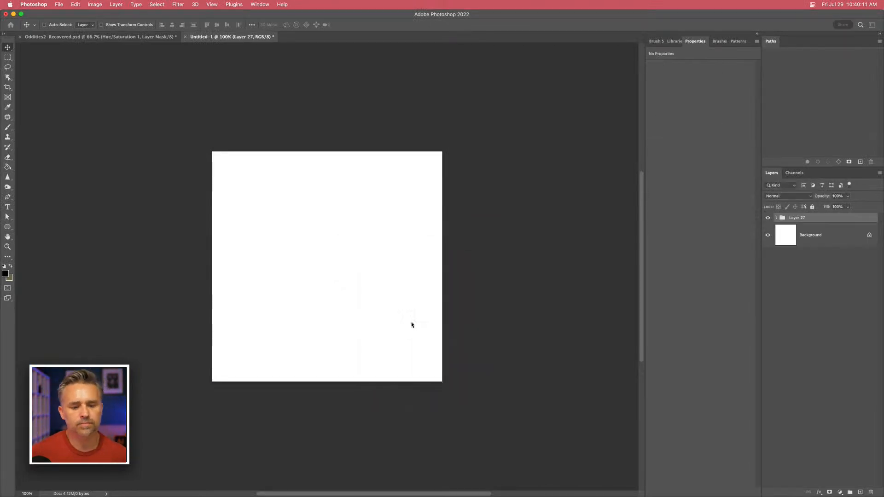
Step: Ungroup the outer pasted group, expand the Layer 1 group to reveal its shape layers, and collapse the Properties panel
{"action": "right_click", "coordinate": [839, 215]}
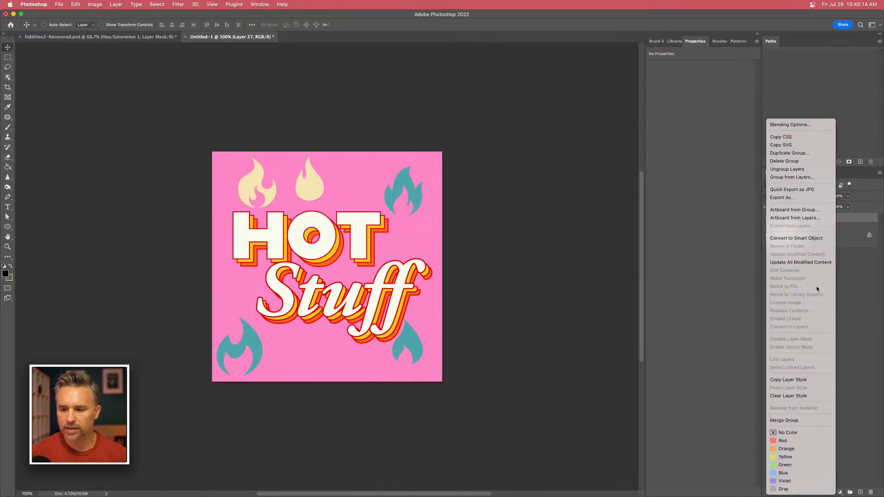
{"action": "left_click", "coordinate": [801, 170]}
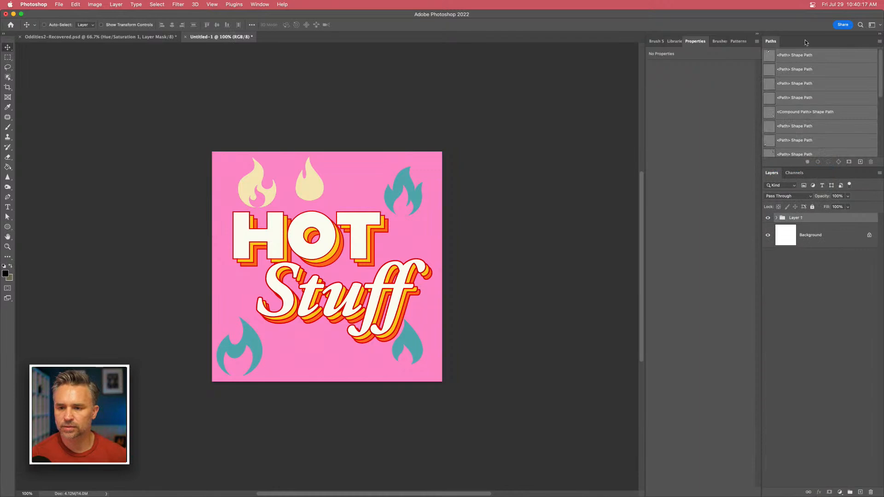
{"action": "left_click", "coordinate": [777, 218]}
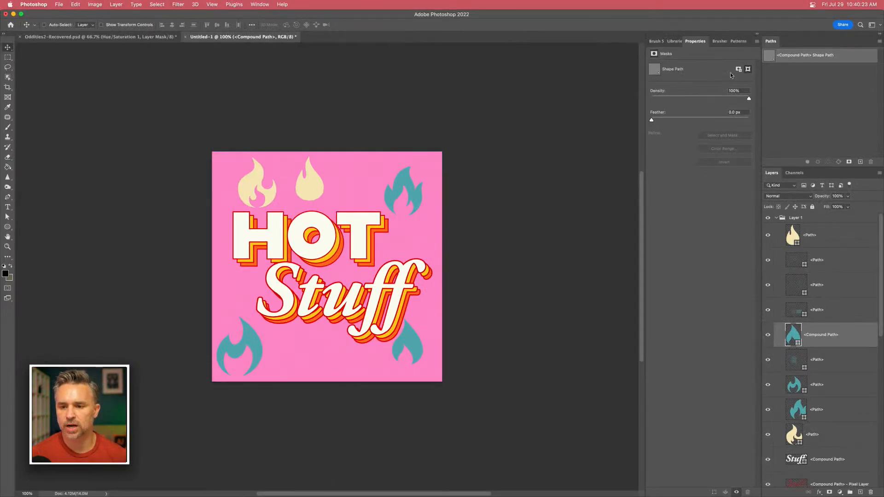
{"action": "left_click", "coordinate": [756, 34]}
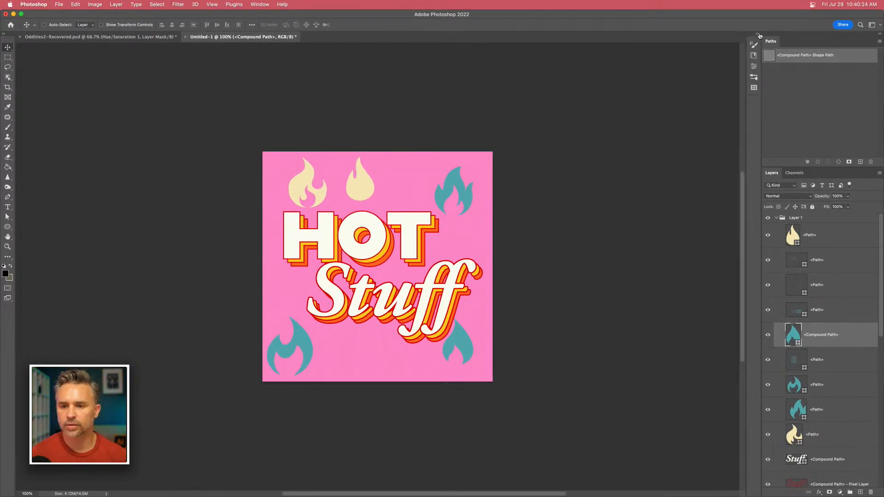
Step: Return to Illustrator's Untitled-1 document and undo the recent text changes back to a single "hot pixels" text in Cy ExtraBold
{"action": "left_click", "coordinate": [12, 15]}
{"action": "left_click", "coordinate": [75, 62]}
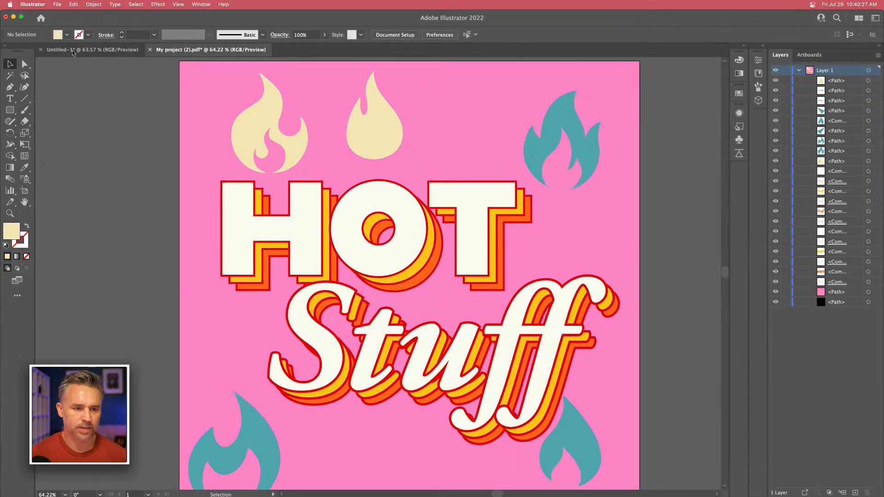
{"action": "left_click", "coordinate": [77, 51]}
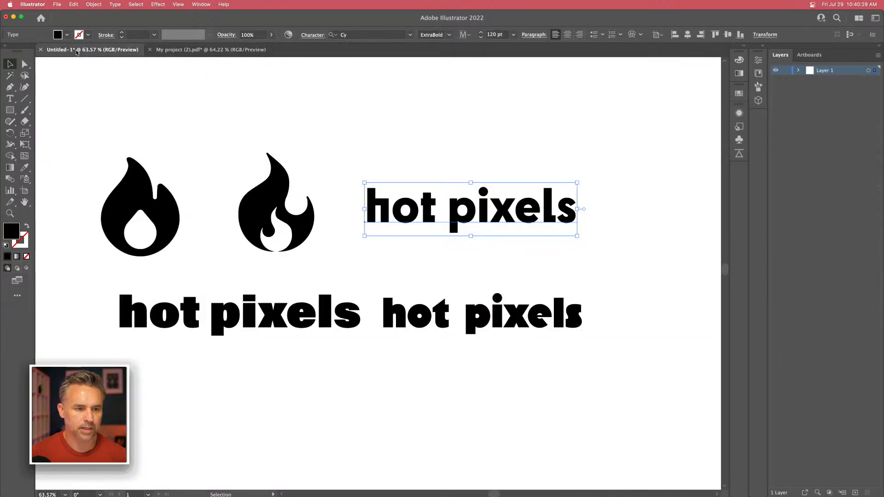
{"action": "left_click", "coordinate": [325, 171]}
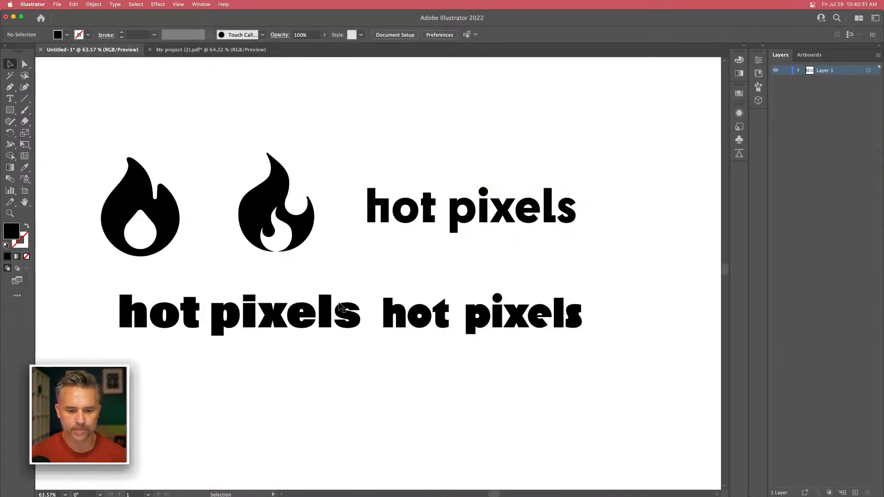
{"action": "left_click", "coordinate": [434, 328]}
{"action": "key", "text": "super+z"}
{"action": "key", "text": "super+z"}
{"action": "key", "text": "super+z"}
{"action": "key", "text": "super+z"}
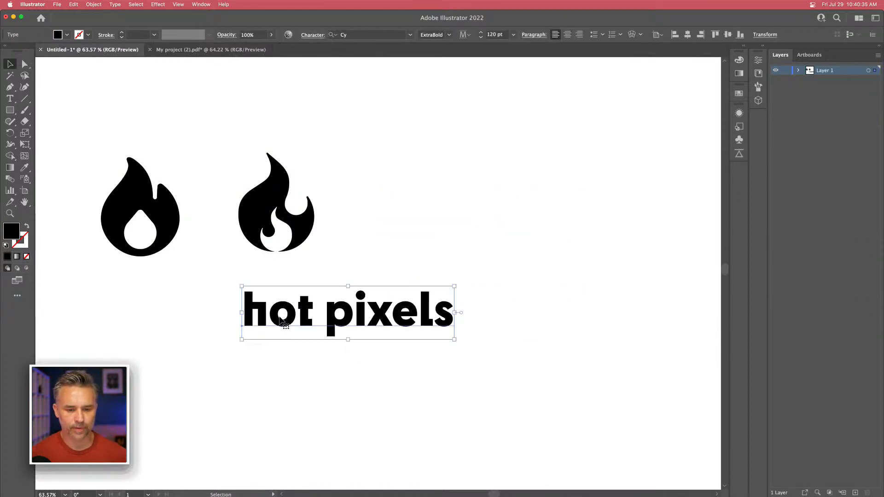
Step: Move and duplicate the "hot pixels" text, trimming one copy to "hot" and the other to "pixels"
{"action": "left_click_drag", "start_coordinate": [281, 321], "coordinate": [347, 299]}
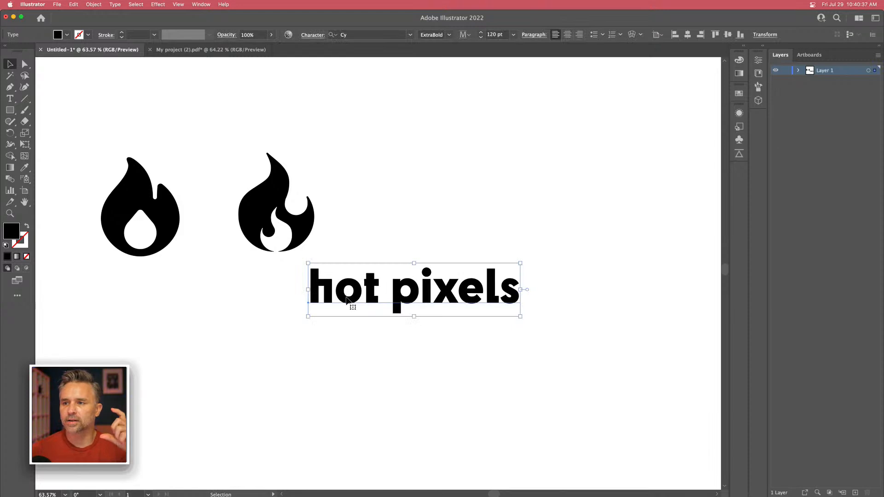
{"action": "left_click", "coordinate": [364, 217]}
{"action": "left_click_drag", "start_coordinate": [324, 292], "coordinate": [651, 286]}
{"action": "double_click", "coordinate": [351, 276]}
{"action": "key", "text": "super+a"}
{"action": "key", "text": "BackSpace"}
{"action": "left_click_drag", "start_coordinate": [399, 357], "coordinate": [249, 328]}
{"action": "key", "text": "BackSpace"}
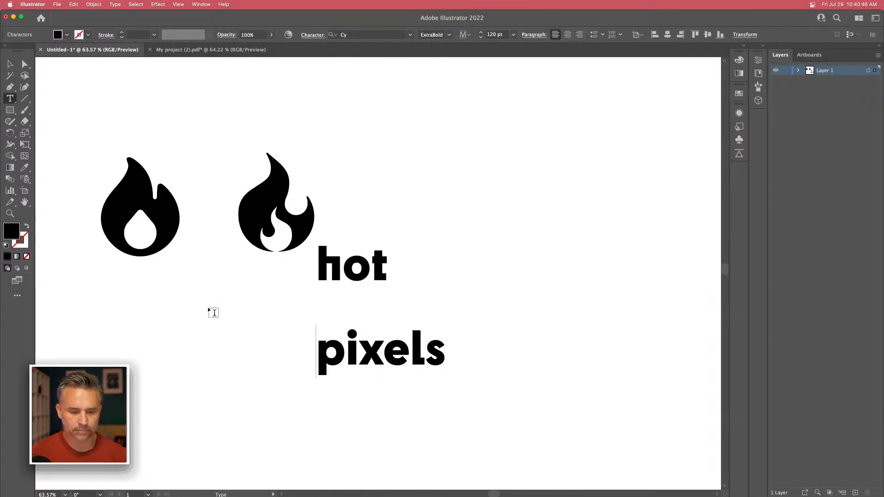
Step: Move the word "hot" down so it sits directly above "pixels", keeping its original size
{"action": "left_click", "coordinate": [9, 63]}
{"action": "left_click", "coordinate": [335, 286]}
{"action": "left_click_drag", "start_coordinate": [336, 286], "coordinate": [336, 323]}
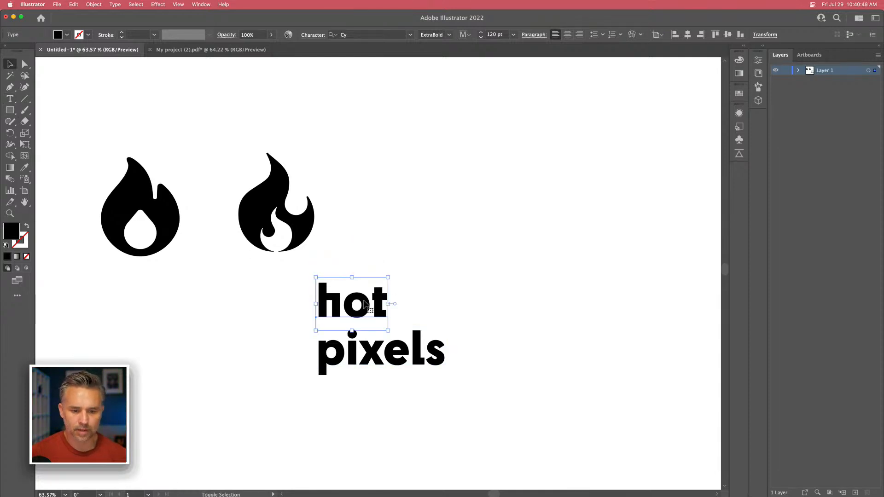
{"action": "left_click_drag", "start_coordinate": [388, 277], "coordinate": [424, 267]}
{"action": "key", "text": "super+z"}
Step: Place the stacked words "hot" and "pixels" beneath the first flame, with a duplicate pair beside the second flame
{"action": "left_click", "coordinate": [341, 309], "text": "shift"}
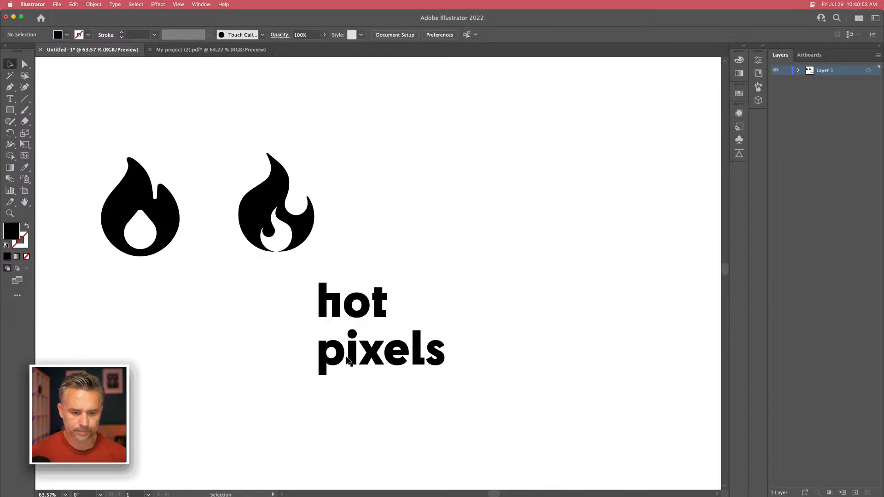
{"action": "left_click_drag", "start_coordinate": [348, 362], "coordinate": [278, 296]}
{"action": "left_click_drag", "start_coordinate": [388, 367], "coordinate": [452, 296]}
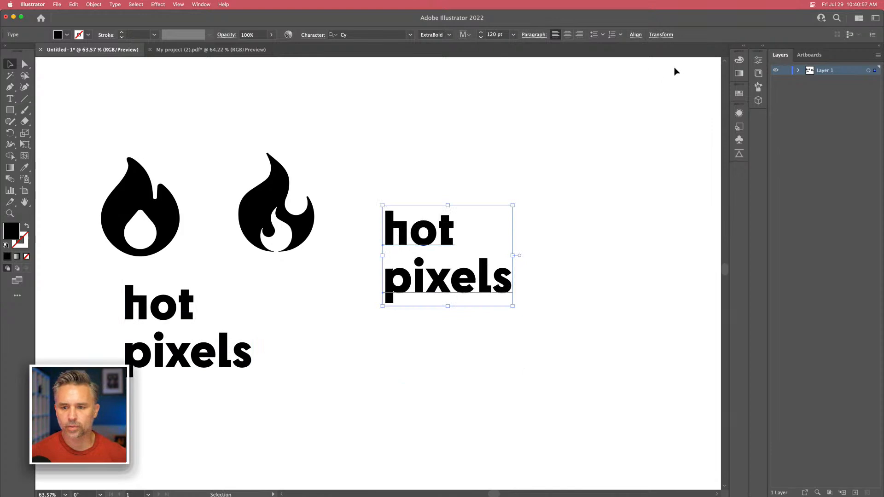
Step: Collapse the Color panel again and expand the Properties panel for the selected text
{"action": "left_click", "coordinate": [743, 46]}
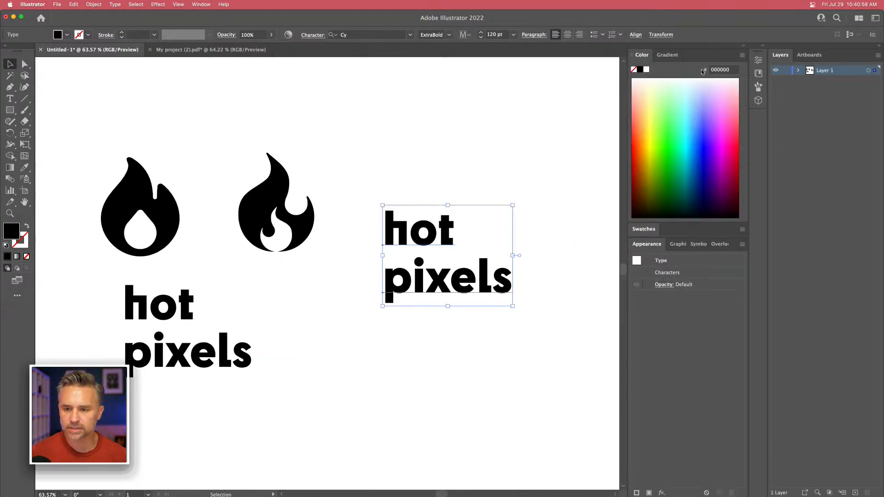
{"action": "left_click", "coordinate": [742, 46]}
{"action": "left_click", "coordinate": [763, 46]}
Step: Switch to the Adobe Express project in Chrome, dismiss the YouTube tips, look at the Logos section, and return to Illustrator
{"action": "mouse_move", "coordinate": [571, 490]}
{"action": "left_click", "coordinate": [479, 488]}
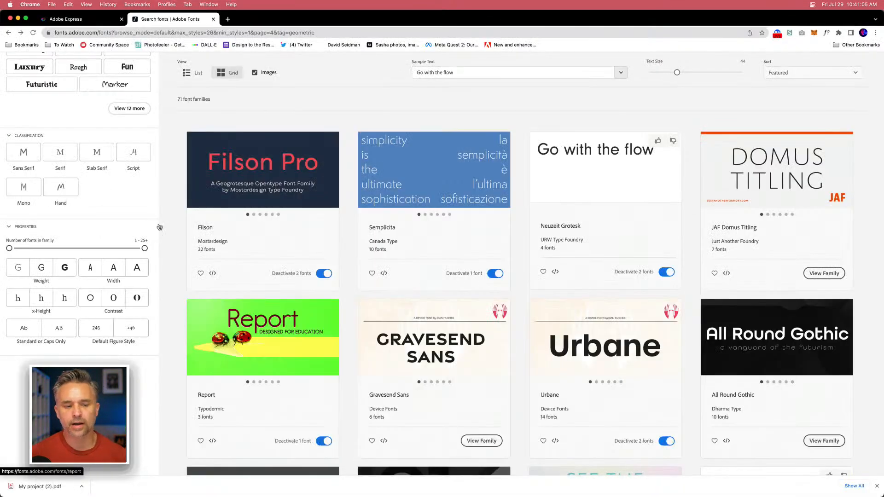
{"action": "left_click", "coordinate": [71, 19]}
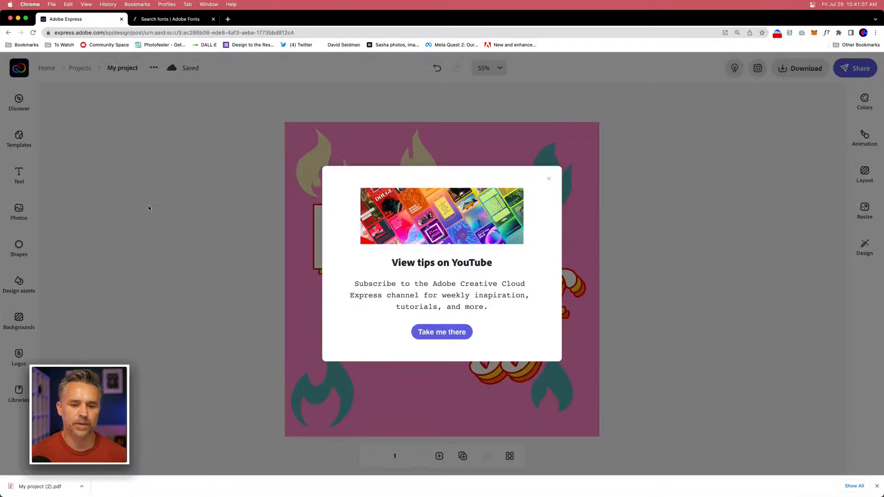
{"action": "left_click", "coordinate": [543, 178]}
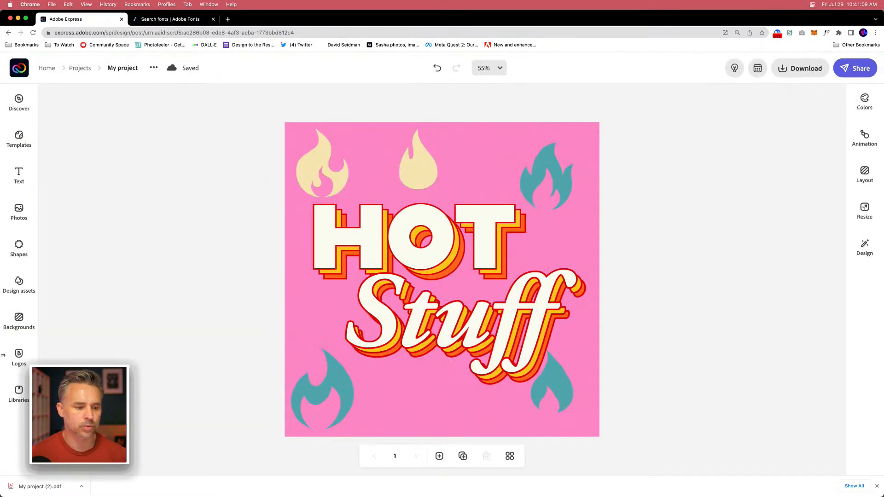
{"action": "left_click", "coordinate": [19, 357]}
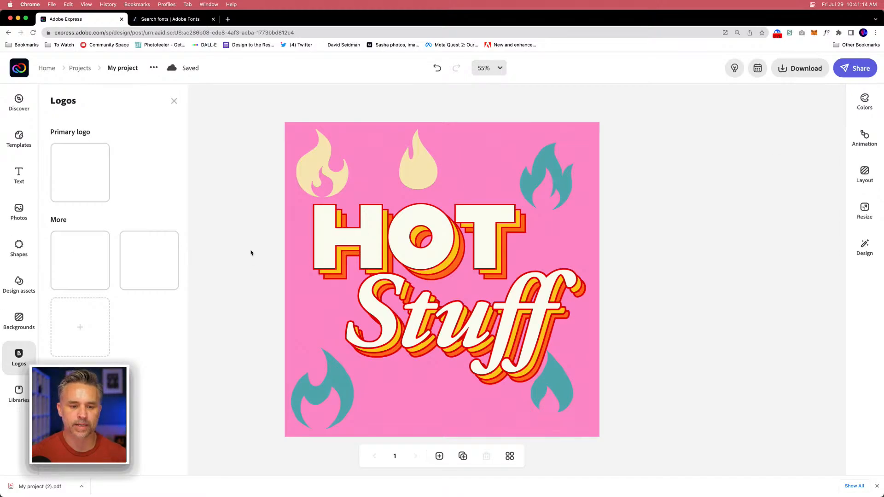
{"action": "left_click", "coordinate": [251, 253]}
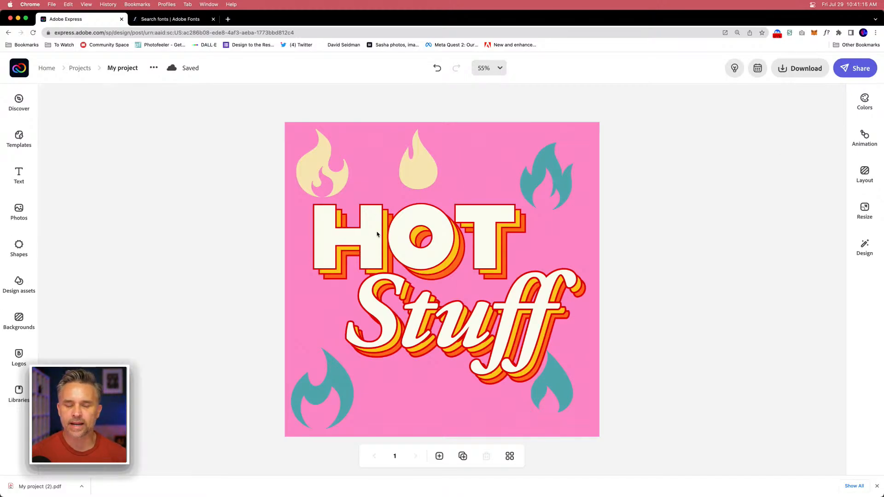
{"action": "left_click", "coordinate": [18, 18]}
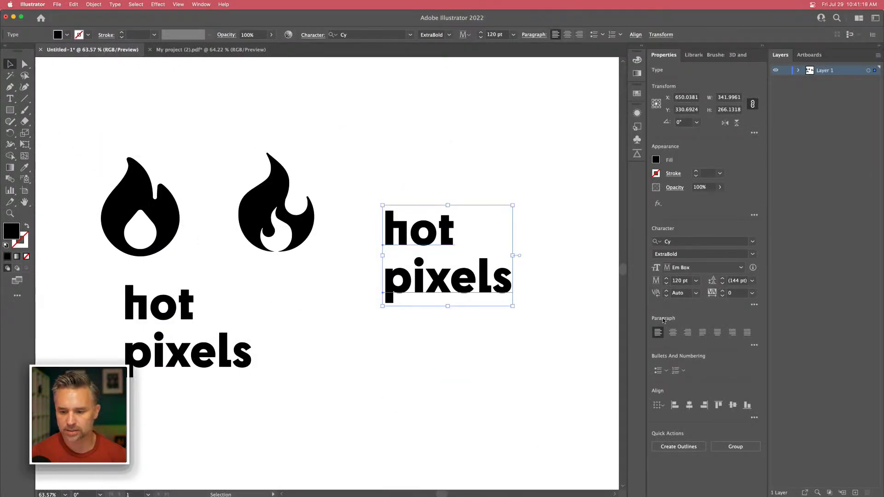
Step: Apply All Caps to the stacked "hot pixels" text beside the second flame and deselect it
{"action": "left_click", "coordinate": [755, 306]}
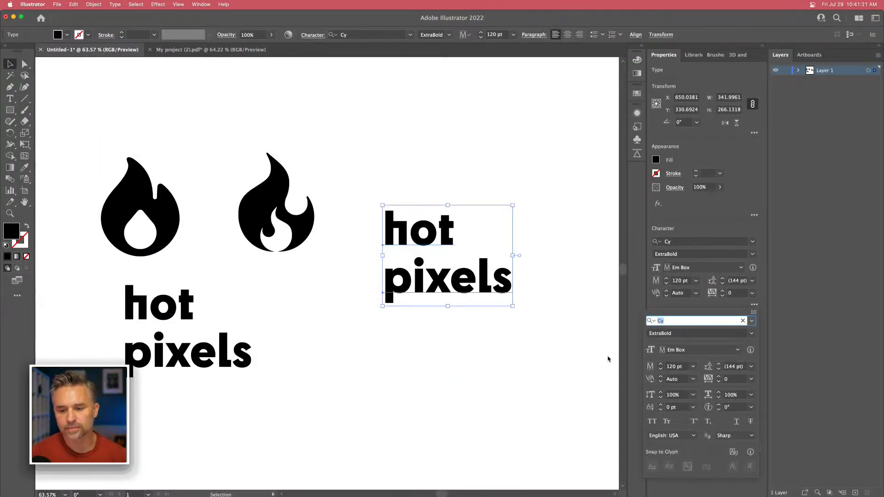
{"action": "left_click", "coordinate": [652, 421]}
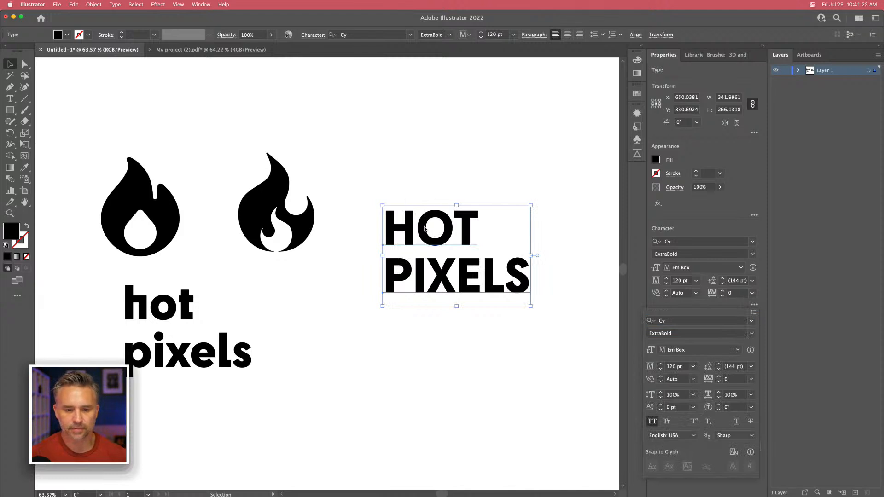
{"action": "left_click", "coordinate": [311, 293]}
Step: Move the uppercase "HOT" down closer to "PIXELS", and nudge the lowercase "hot" beneath the flames up slightly
{"action": "mouse_move", "coordinate": [416, 228]}
{"action": "left_mouse_down"}
{"action": "mouse_move", "coordinate": [294, 320]}
{"action": "mouse_move", "coordinate": [403, 220]}
{"action": "mouse_move", "coordinate": [416, 236]}
{"action": "left_mouse_up"}
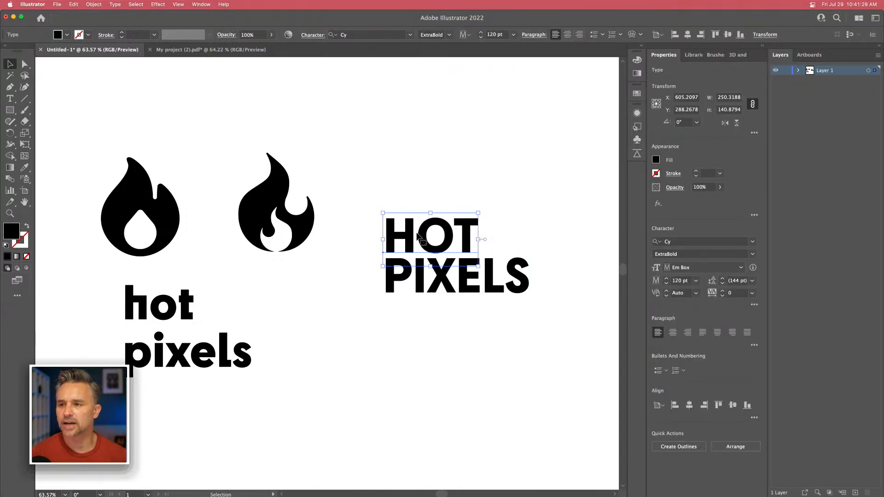
{"action": "left_click", "coordinate": [270, 409]}
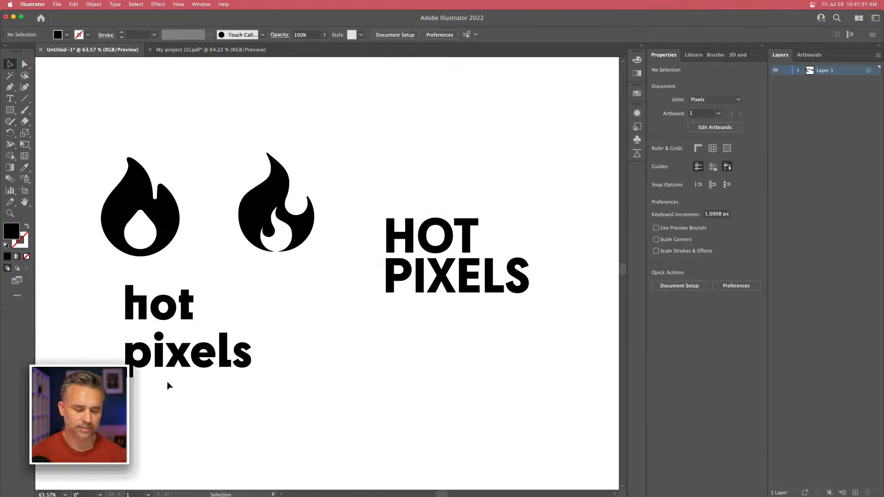
{"action": "mouse_move", "coordinate": [128, 313]}
{"action": "left_mouse_down"}
{"action": "mouse_move", "coordinate": [92, 319]}
{"action": "mouse_move", "coordinate": [128, 311]}
{"action": "left_mouse_up"}
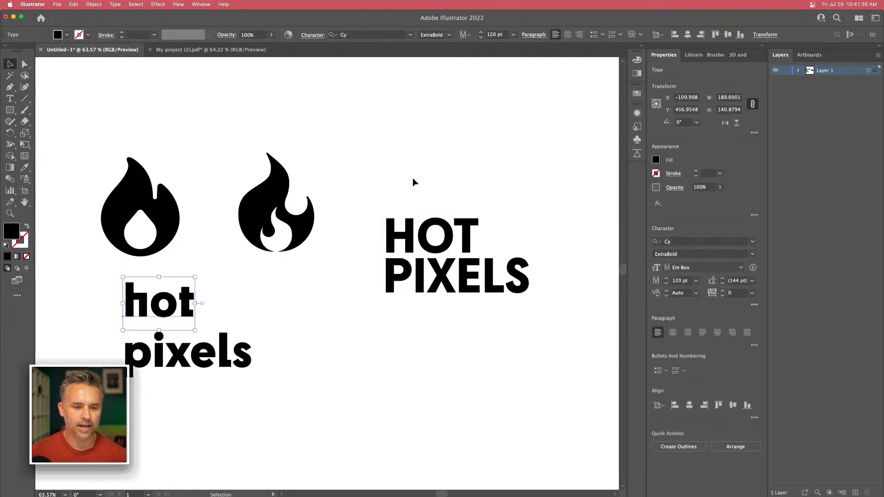
Step: Move the teardrop flame above the uppercase "HOT PIXELS" and the curled flame above the lowercase "hot pixels"
{"action": "left_click_drag", "start_coordinate": [255, 202], "coordinate": [402, 131]}
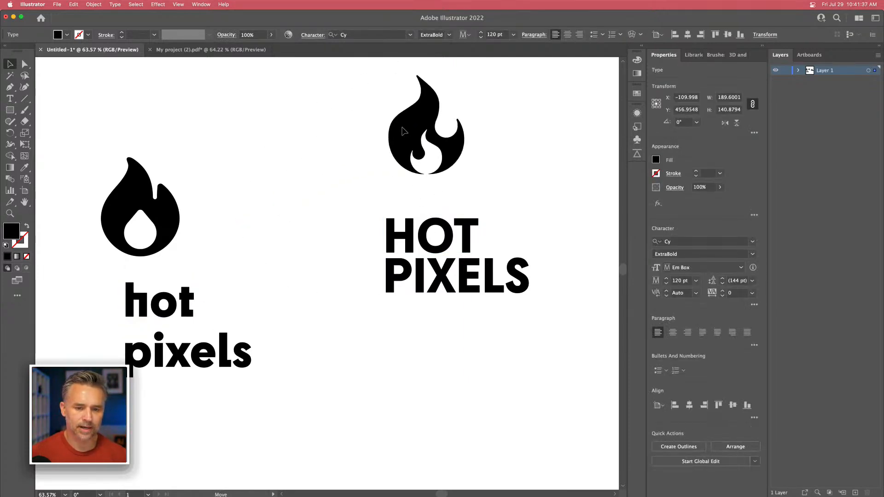
{"action": "key", "text": "super+z"}
{"action": "left_click_drag", "start_coordinate": [98, 218], "coordinate": [405, 131]}
{"action": "left_click_drag", "start_coordinate": [243, 186], "coordinate": [310, 106]}
{"action": "left_click_drag", "start_coordinate": [118, 290], "coordinate": [209, 269]}
Step: Duplicate the lowercase "hot" and "pixels" text into the empty space below the two existing wordmarks
{"action": "key", "text": "super+1"}
{"action": "key", "text": "space"}
{"action": "left_click", "coordinate": [297, 371]}
{"action": "left_click", "coordinate": [198, 304]}
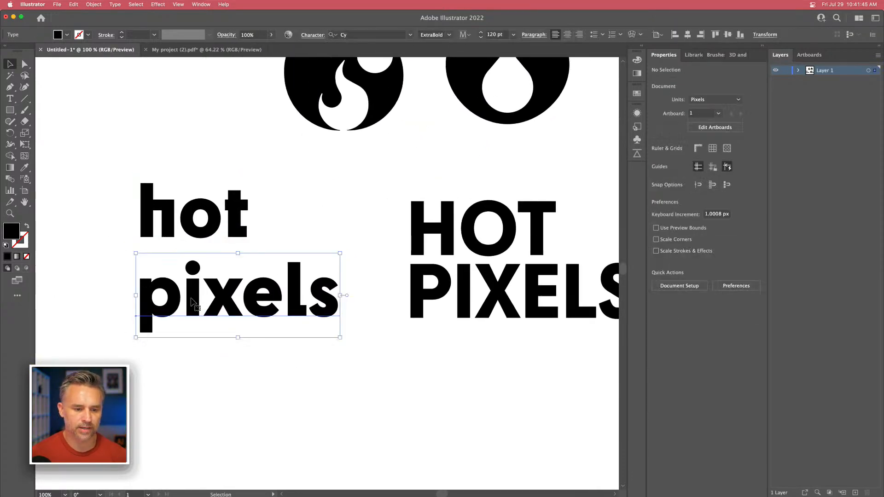
{"action": "key", "text": "space"}
{"action": "left_click_drag", "start_coordinate": [251, 375], "coordinate": [209, 203]}
{"action": "left_click_drag", "start_coordinate": [193, 145], "coordinate": [192, 347]}
{"action": "left_click_drag", "start_coordinate": [156, 275], "coordinate": [304, 279]}
{"action": "key", "text": "space"}
{"action": "mouse_move", "coordinate": [379, 304]}
{"action": "left_mouse_down"}
{"action": "mouse_move", "coordinate": [357, 312]}
{"action": "mouse_move", "coordinate": [368, 314]}
{"action": "left_mouse_up"}
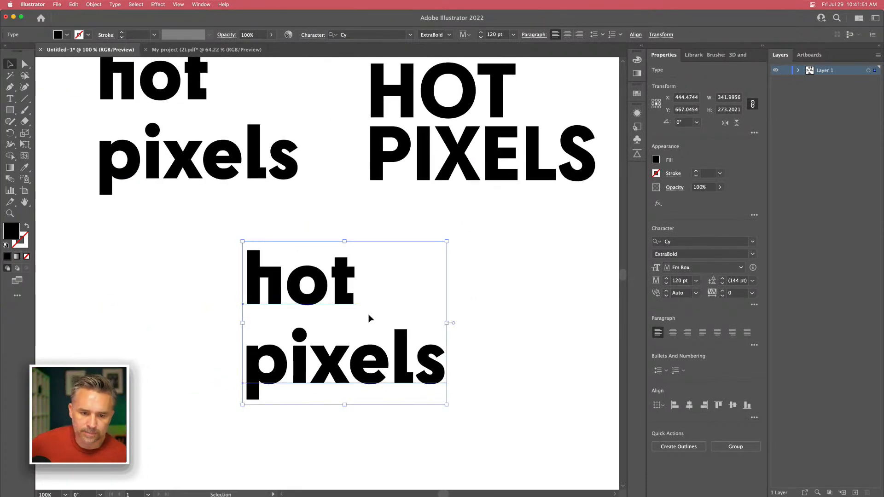
Step: Convert the duplicated word "pixels" to outlines and ungroup it into separate letters
{"action": "left_click", "coordinate": [338, 331]}
{"action": "left_click", "coordinate": [275, 372]}
{"action": "right_click", "coordinate": [275, 372]}
{"action": "left_click", "coordinate": [288, 370]}
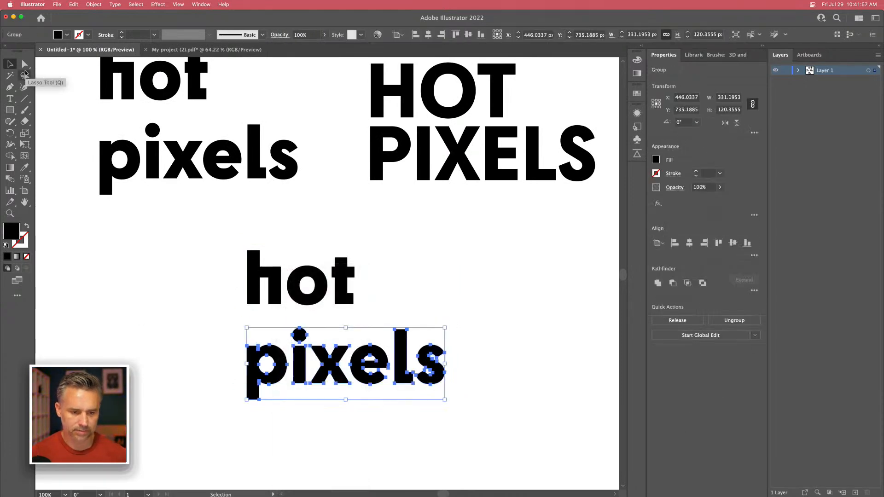
{"action": "right_click", "coordinate": [302, 366]}
{"action": "left_click", "coordinate": [323, 421]}
{"action": "left_click", "coordinate": [188, 298]}
Step: Release the compound path of the outlined letter "i" so its dot and stem are separate paths
{"action": "left_click", "coordinate": [297, 355]}
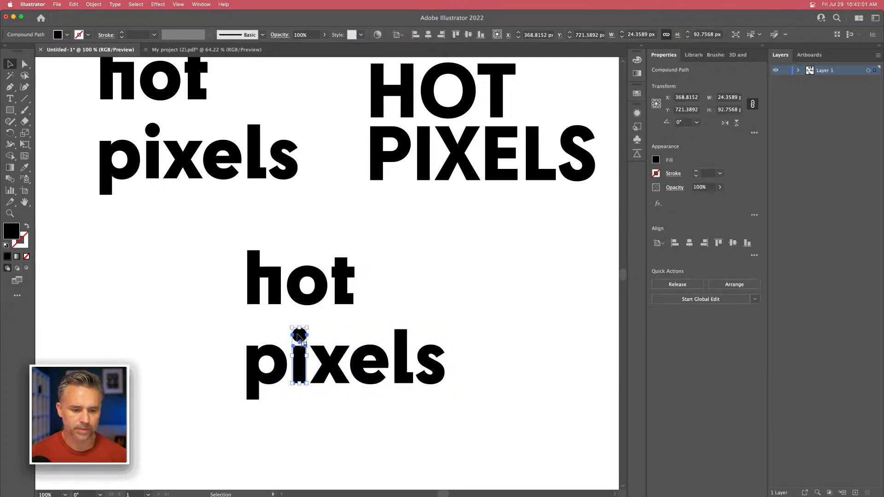
{"action": "right_click", "coordinate": [298, 324]}
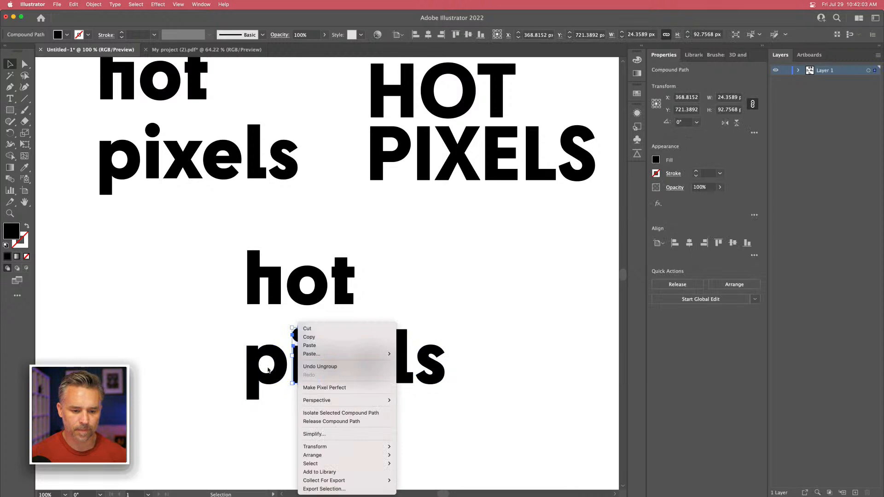
{"action": "left_click", "coordinate": [266, 362]}
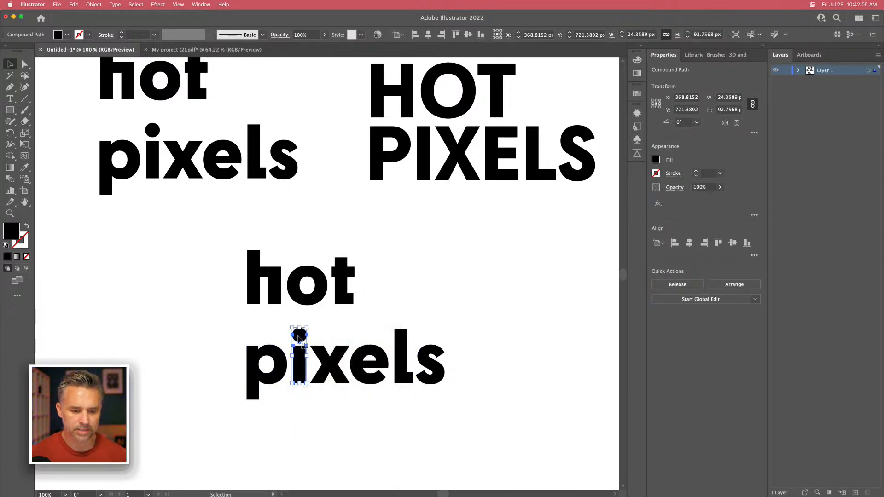
{"action": "right_click", "coordinate": [299, 323]}
{"action": "left_click", "coordinate": [318, 421]}
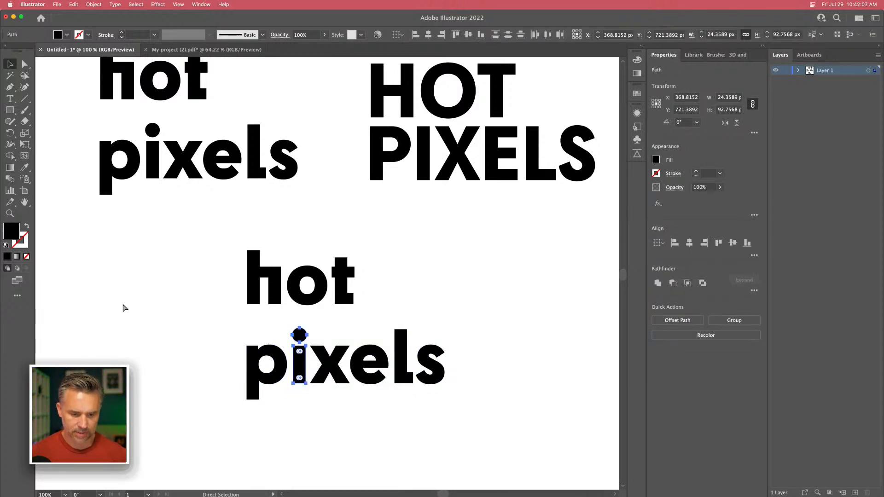
Step: Delete the dot of the "i" in the outlined word "pixels"
{"action": "key", "text": "super+equal"}
{"action": "key", "text": "super+equal"}
{"action": "left_click_drag", "start_coordinate": [211, 258], "coordinate": [150, 313]}
{"action": "left_click", "coordinate": [212, 281]}
{"action": "left_click", "coordinate": [265, 291]}
{"action": "key", "text": "Delete"}
Step: Move the duplicated "hot" down so it sits tightly on top of the dotless "pixels", aligned with its first letter
{"action": "left_click_drag", "start_coordinate": [180, 147], "coordinate": [209, 235]}
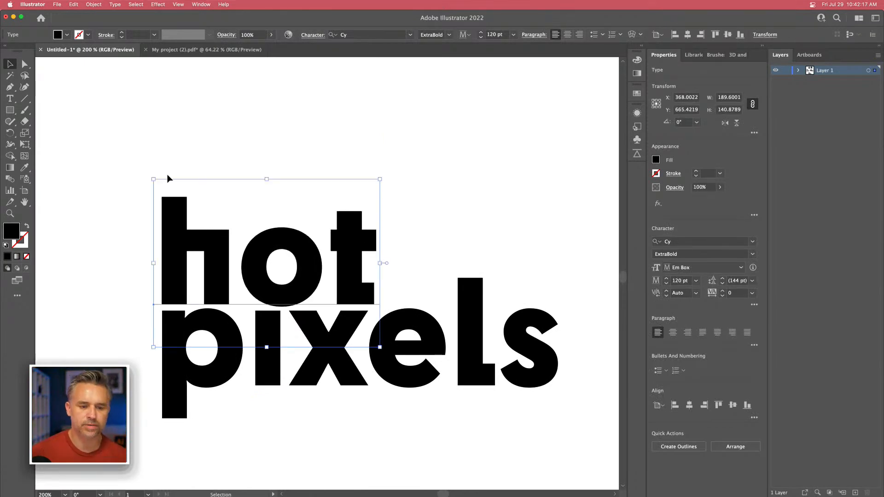
{"action": "left_click", "coordinate": [173, 131]}
{"action": "key", "text": "super+minus"}
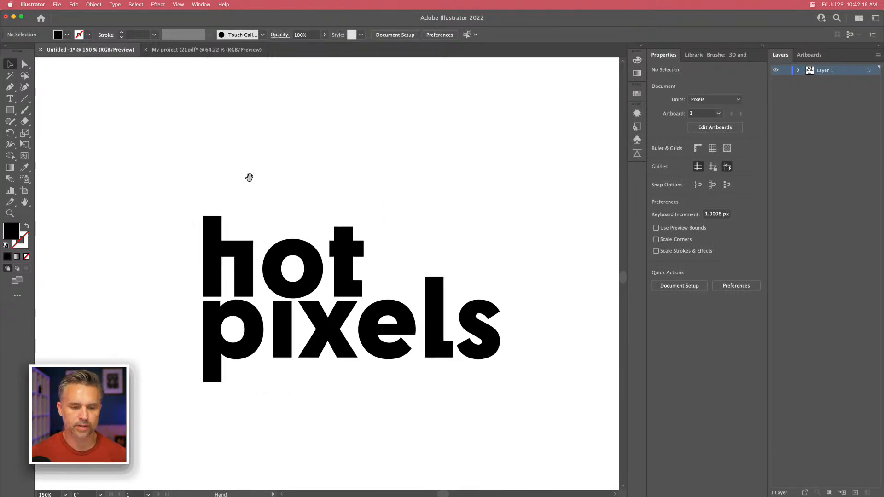
{"action": "scroll", "coordinate": [241, 174], "scroll_direction": "down", "scroll_amount": 2}
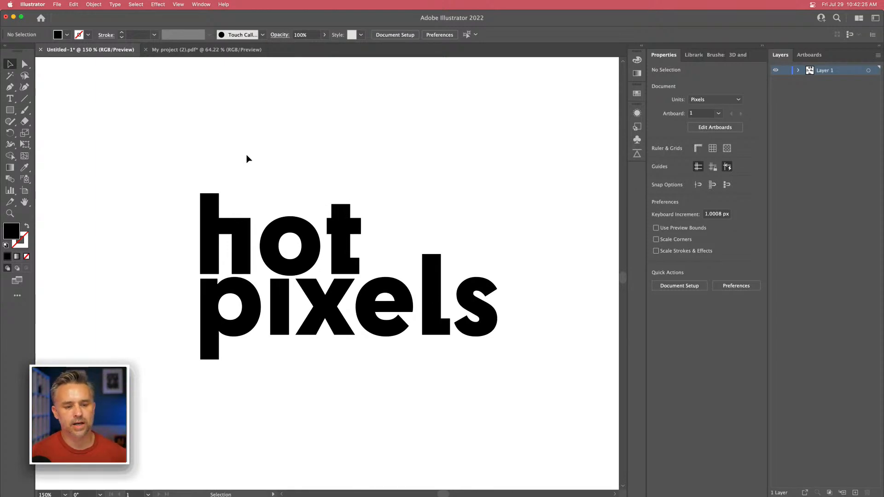
{"action": "key", "text": "super+minus"}
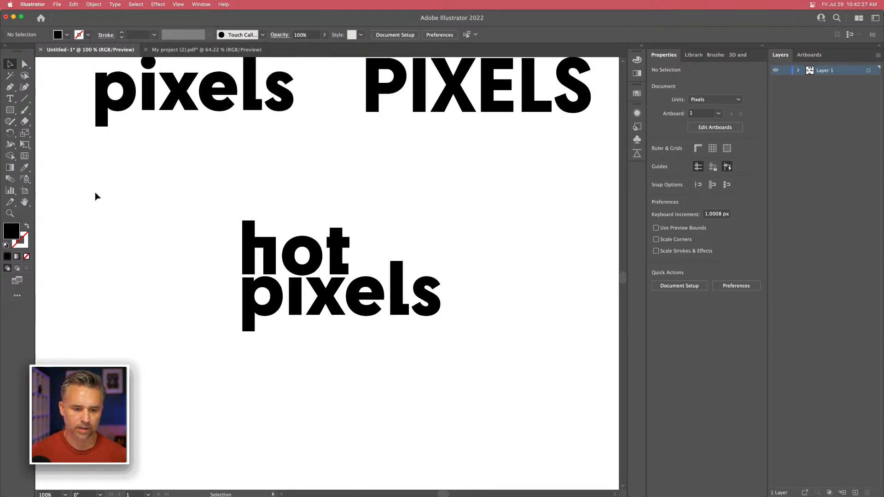
Step: Arrange the tightened "hot pixels" wordmark beneath the lowercase version and place a copy of it beneath the uppercase version
{"action": "left_click_drag", "start_coordinate": [212, 185], "coordinate": [450, 335]}
{"action": "left_click_drag", "start_coordinate": [303, 266], "coordinate": [428, 262]}
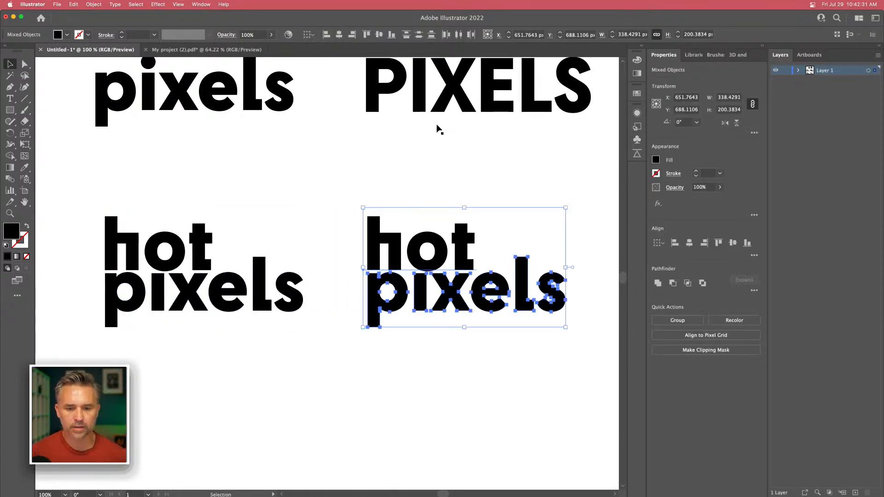
{"action": "left_click", "coordinate": [443, 88]}
{"action": "left_click_drag", "start_coordinate": [409, 164], "coordinate": [308, 168]}
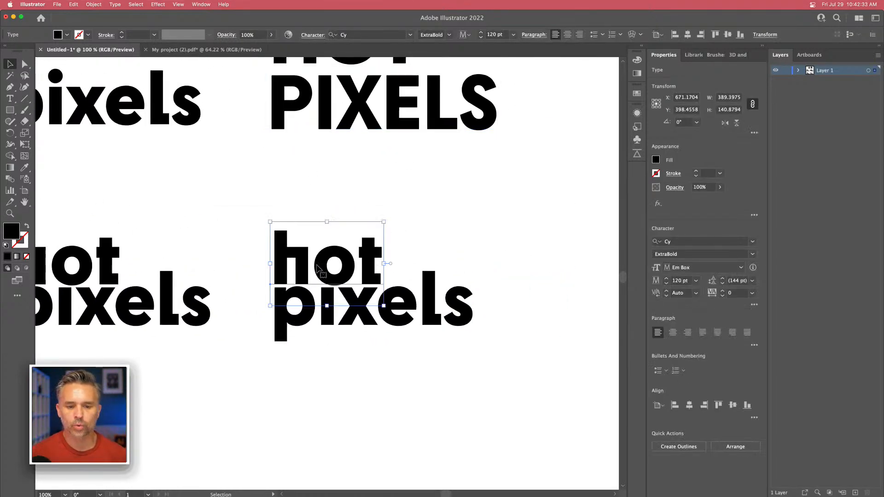
{"action": "left_click", "coordinate": [275, 209]}
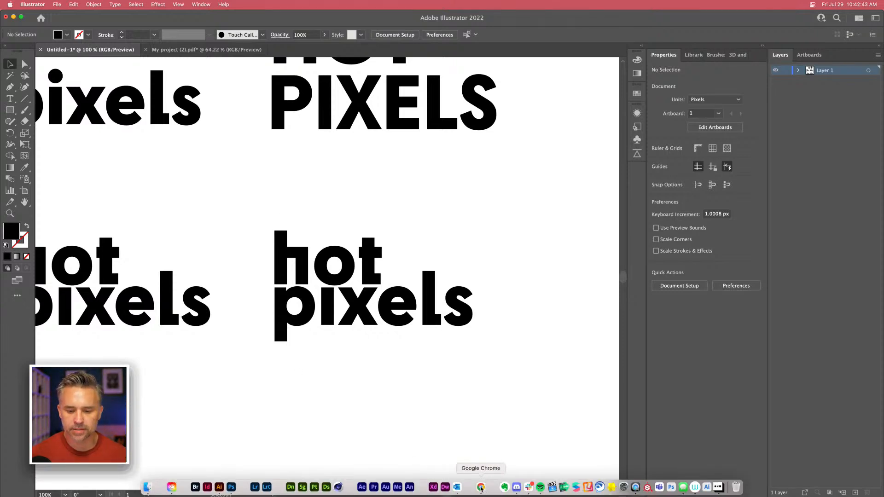
Step: Switch to the Adobe Express project in Chrome and delete all flames and "HOT Stuff" lettering from the pink page
{"action": "left_click", "coordinate": [482, 484]}
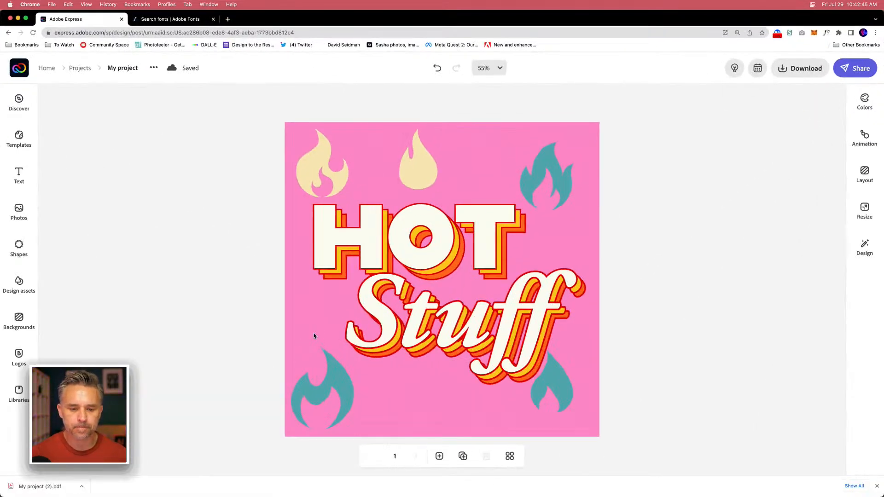
{"action": "left_click_drag", "start_coordinate": [249, 113], "coordinate": [624, 446]}
{"action": "key", "text": "Delete"}
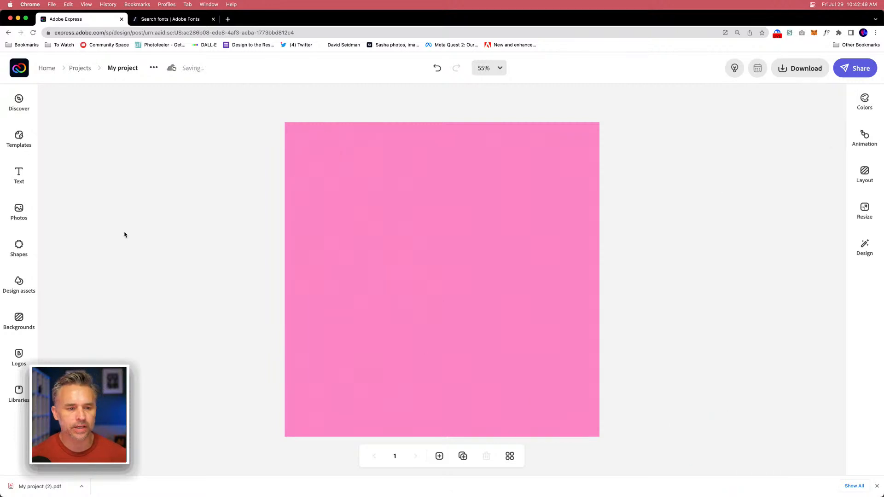
Step: Resize the blank pink page to the Instagram story format, 1080 x 1920
{"action": "left_click", "coordinate": [859, 220]}
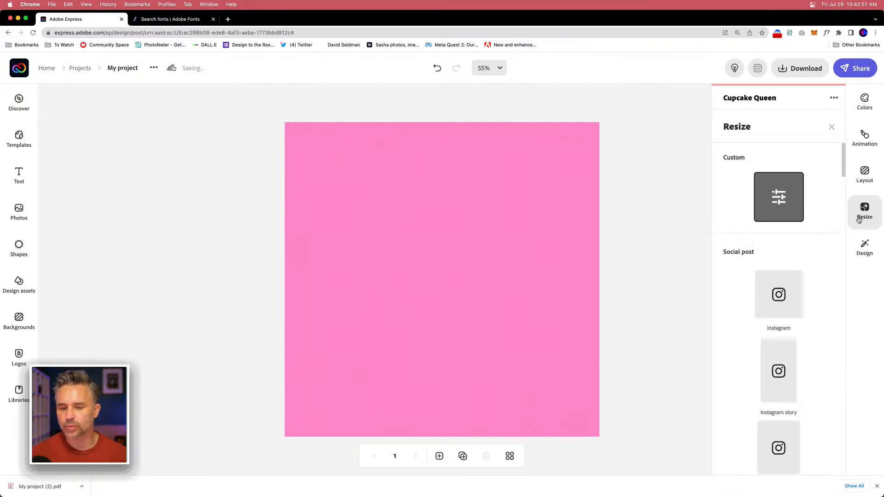
{"action": "scroll", "coordinate": [773, 302], "scroll_direction": "down", "scroll_amount": 3}
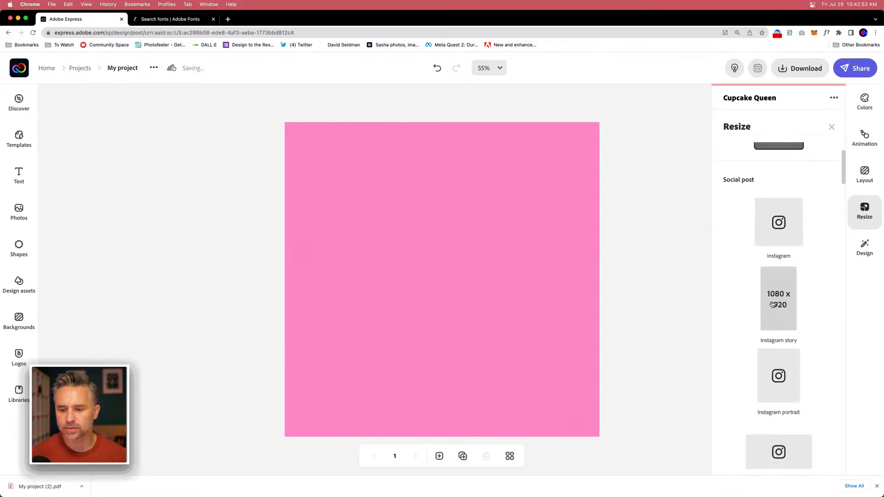
{"action": "left_click", "coordinate": [772, 304]}
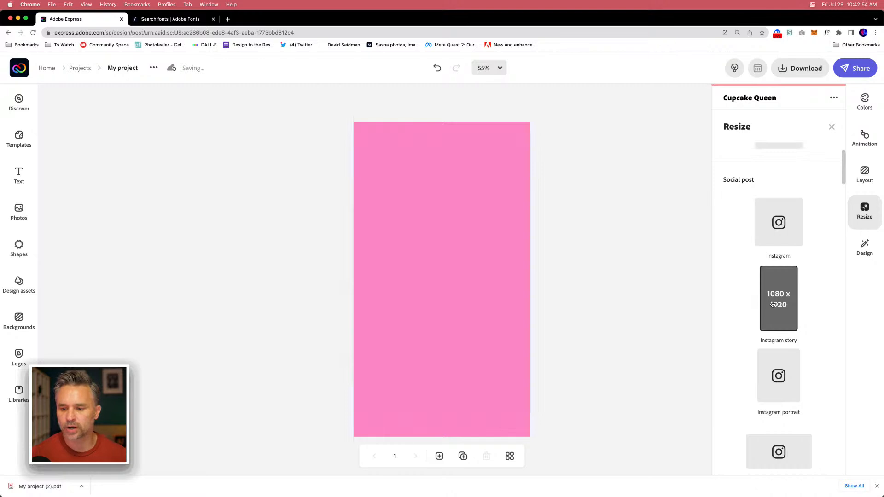
{"action": "left_click", "coordinate": [831, 128]}
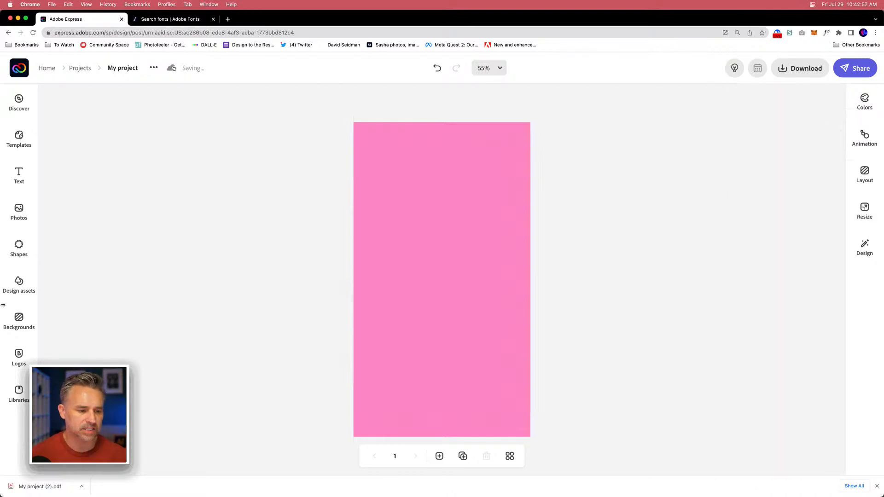
Step: Open the Misc library from Your Libraries in the Express project
{"action": "left_click", "coordinate": [18, 393]}
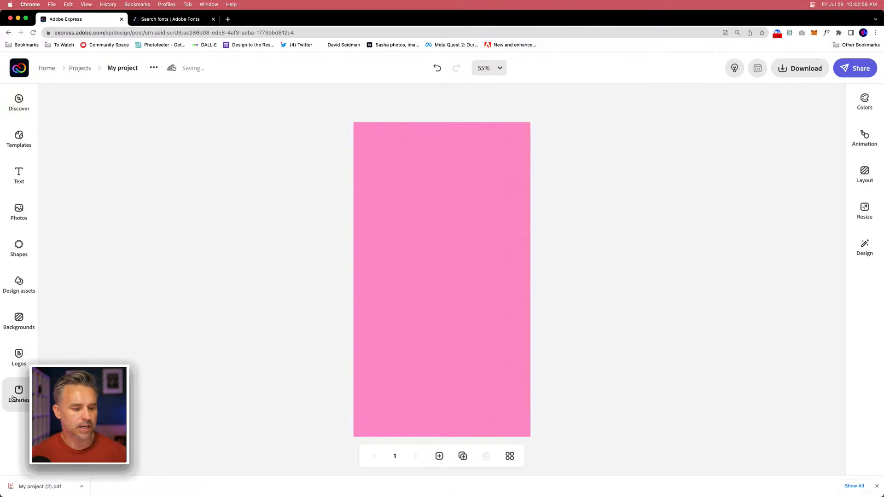
{"action": "left_click", "coordinate": [88, 129]}
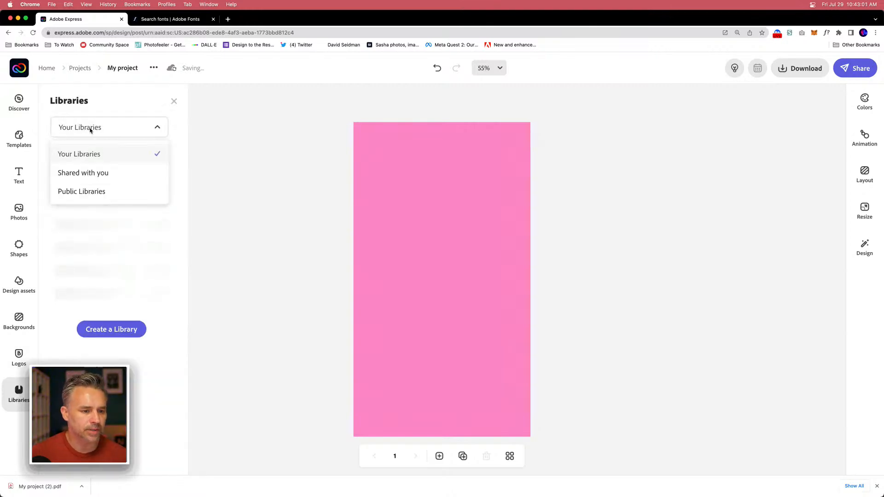
{"action": "left_click", "coordinate": [74, 153]}
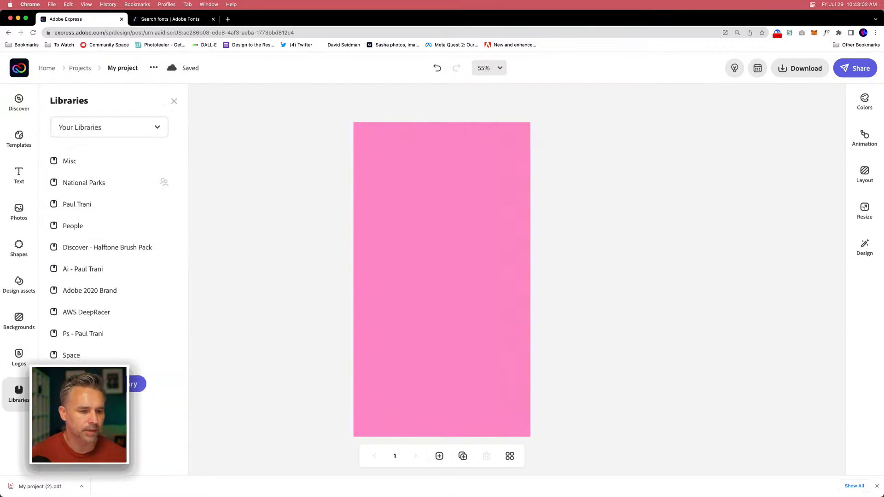
{"action": "left_click", "coordinate": [65, 164]}
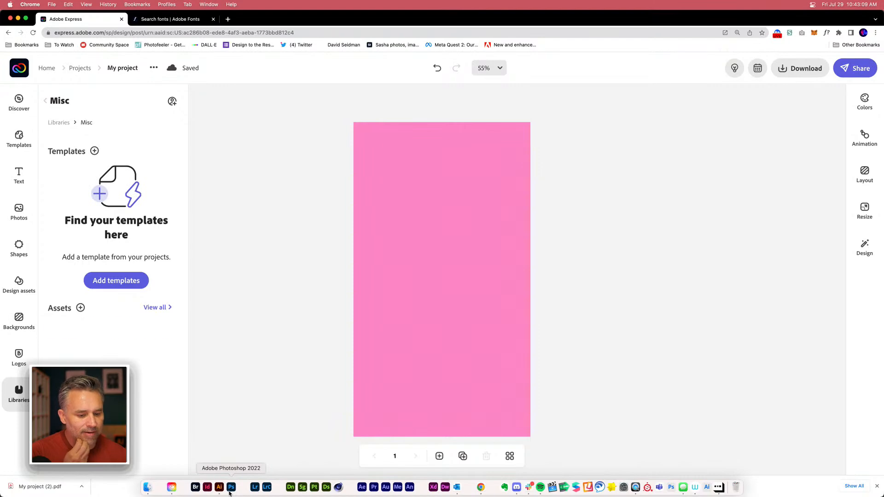
Step: Switch to Photoshop, bring up Oddities2-Recovered.psd, and make a rectangular selection around the full-height cabinet with the bearded man
{"action": "left_click", "coordinate": [231, 487]}
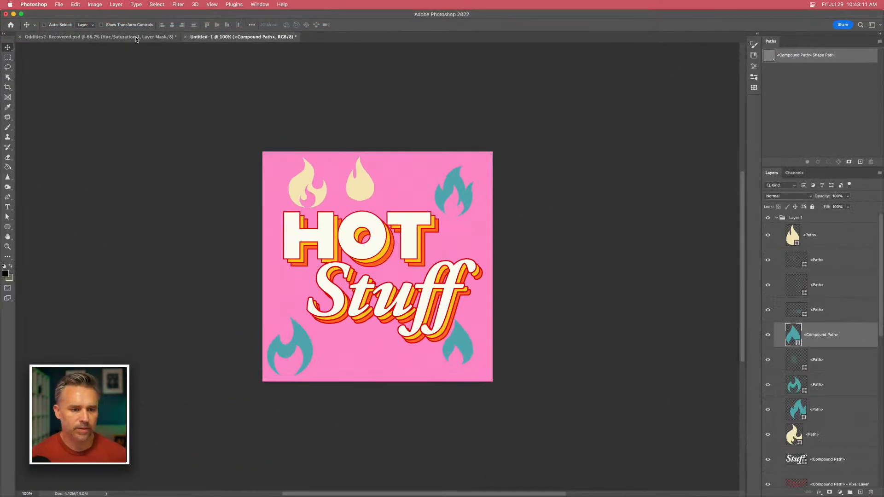
{"action": "left_click", "coordinate": [136, 37]}
{"action": "left_click", "coordinate": [8, 57]}
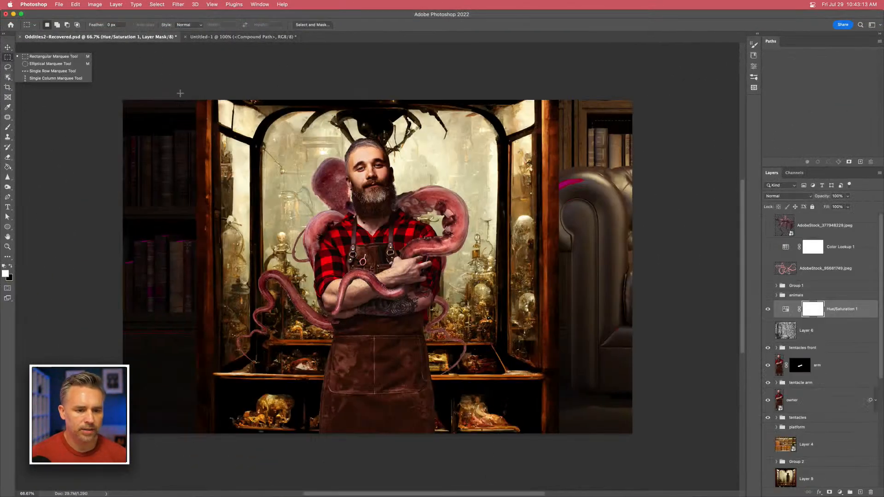
{"action": "left_click_drag", "start_coordinate": [197, 97], "coordinate": [554, 450]}
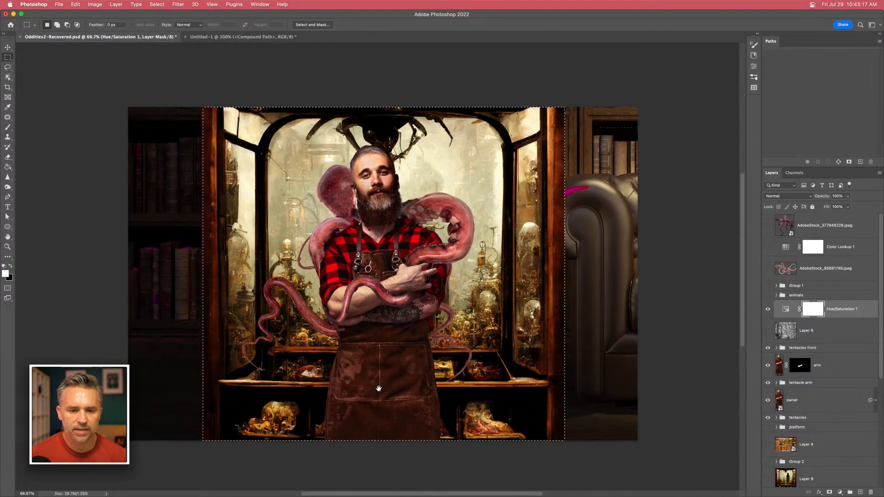
Step: Paste a merged copy of the selected area as a new layer above all others and name it "cabinet"
{"action": "left_click", "coordinate": [92, 5]}
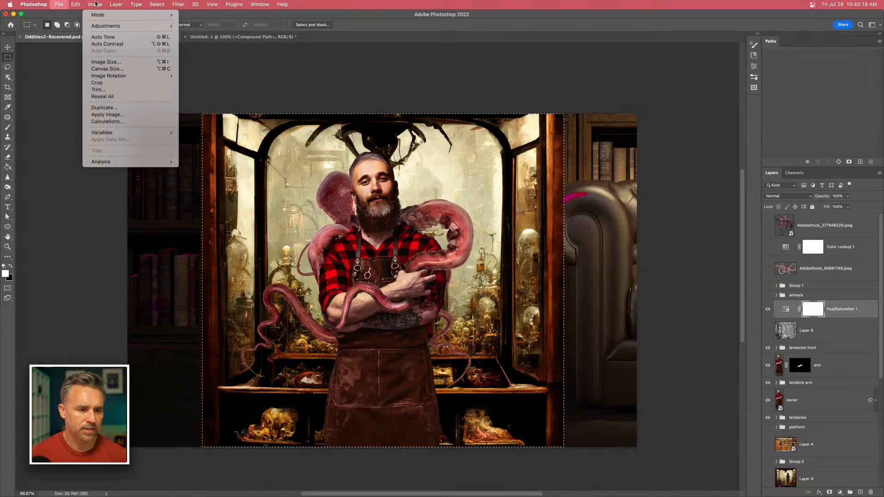
{"action": "mouse_move", "coordinate": [75, 4]}
{"action": "left_click", "coordinate": [83, 63]}
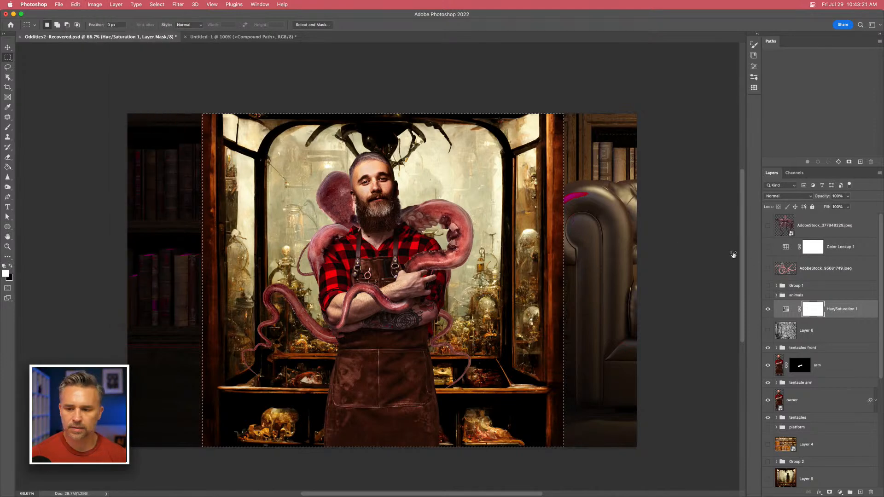
{"action": "left_click", "coordinate": [829, 232]}
{"action": "key", "text": "super+v"}
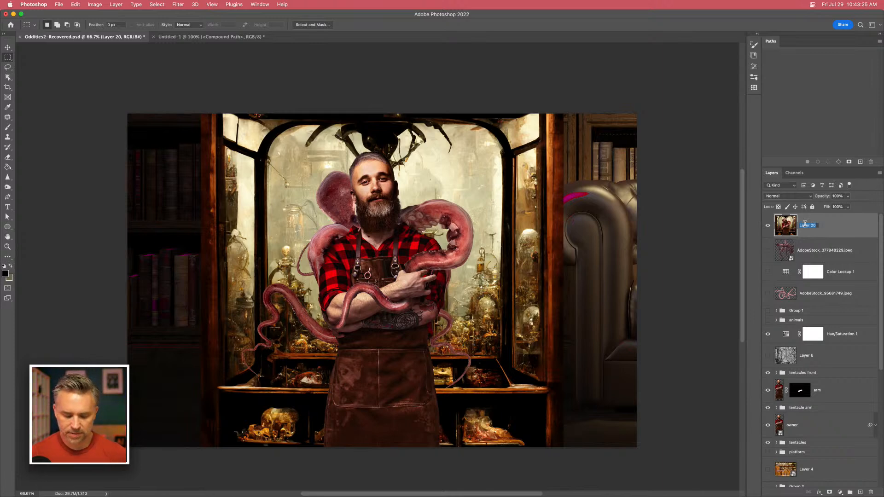
{"action": "type", "text": "cabinet"}
{"action": "key", "text": "Return"}
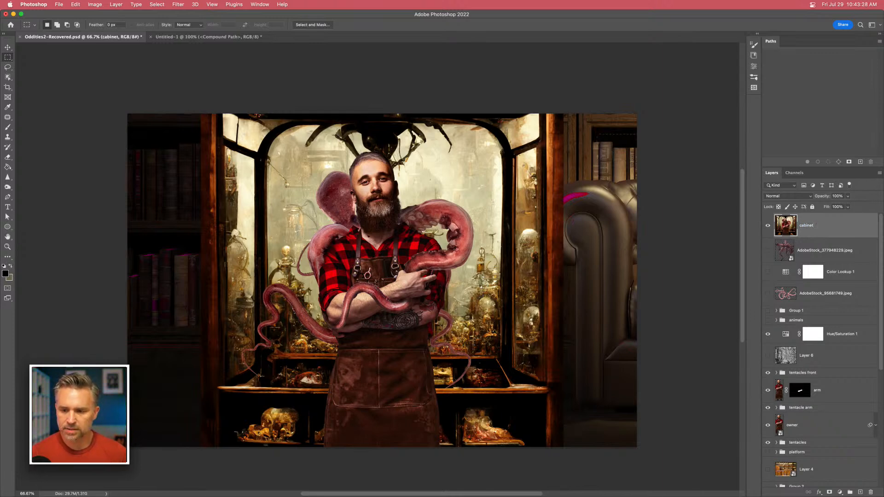
Step: Show the Creative Cloud libraries, collapse the Animals group in the Nature library, and return to the list of all libraries
{"action": "left_click", "coordinate": [757, 36]}
{"action": "left_click", "coordinate": [674, 41]}
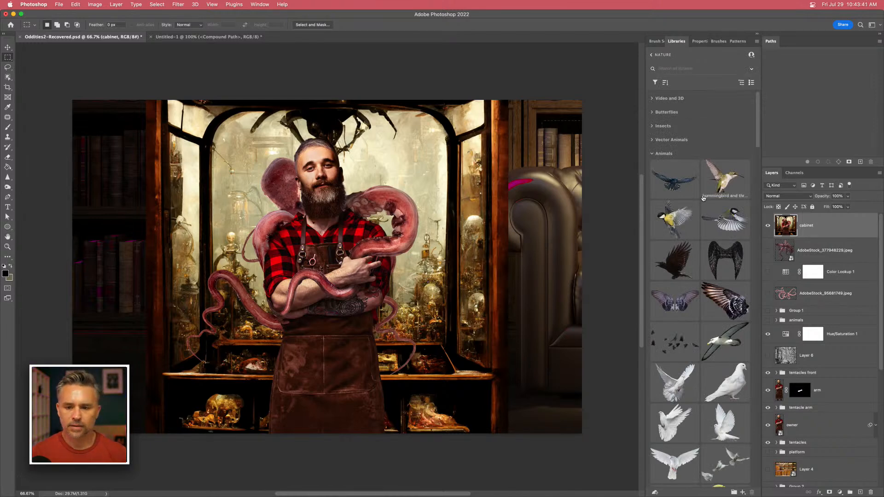
{"action": "left_click", "coordinate": [652, 155]}
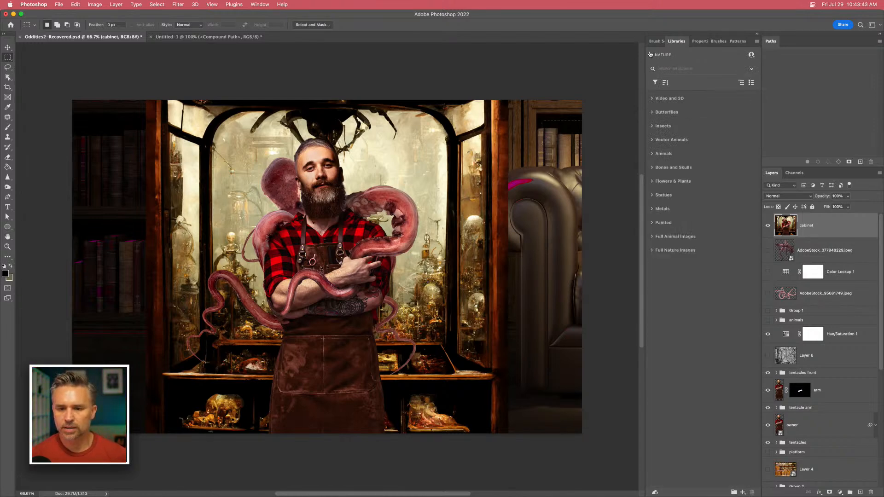
{"action": "left_click", "coordinate": [651, 55]}
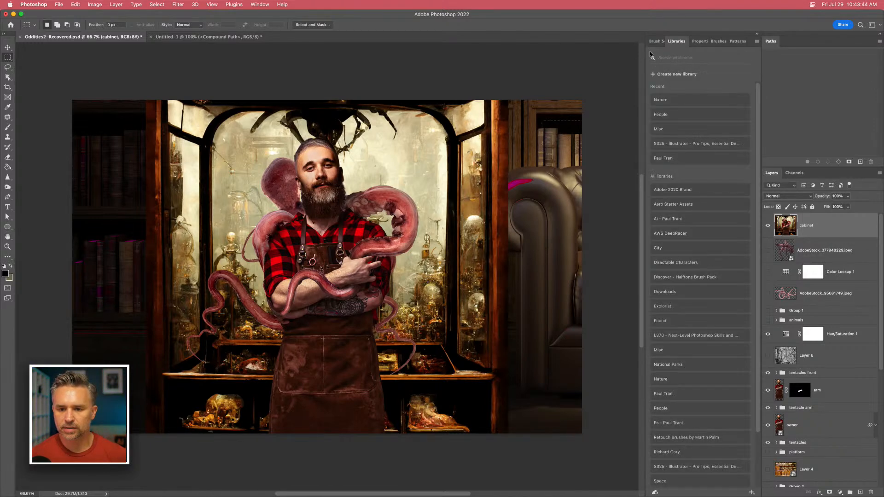
Step: Open the Misc library and collapse its expanded asset groups, including Images and Motion
{"action": "left_click", "coordinate": [668, 129]}
{"action": "left_click", "coordinate": [653, 140]}
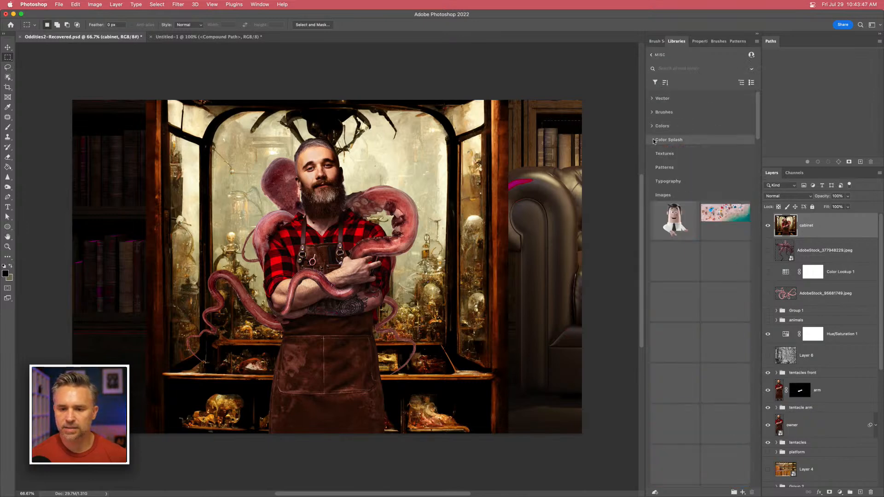
{"action": "left_click", "coordinate": [652, 195]}
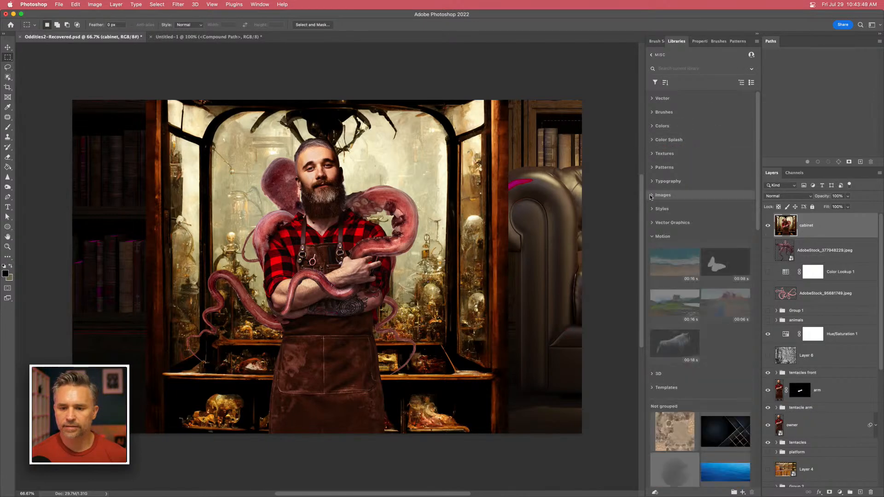
{"action": "left_click", "coordinate": [653, 236]}
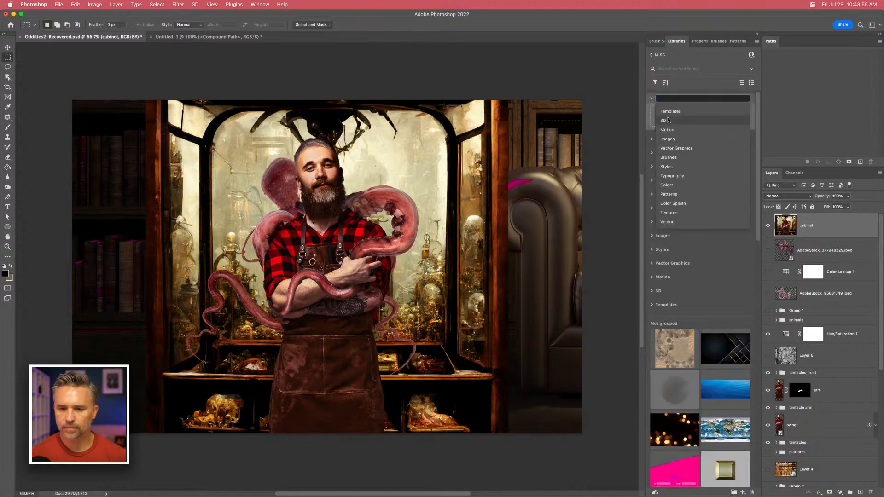
Step: Create a group named "Social" in the Misc library and add the cabinet layer to it
{"action": "type", "text": "Social"}
{"action": "key", "text": "Return"}
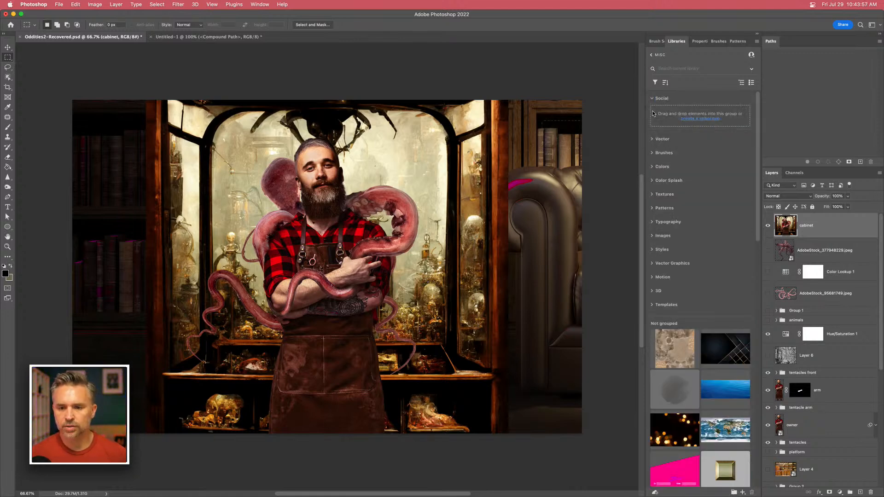
{"action": "left_click_drag", "start_coordinate": [783, 223], "coordinate": [696, 115]}
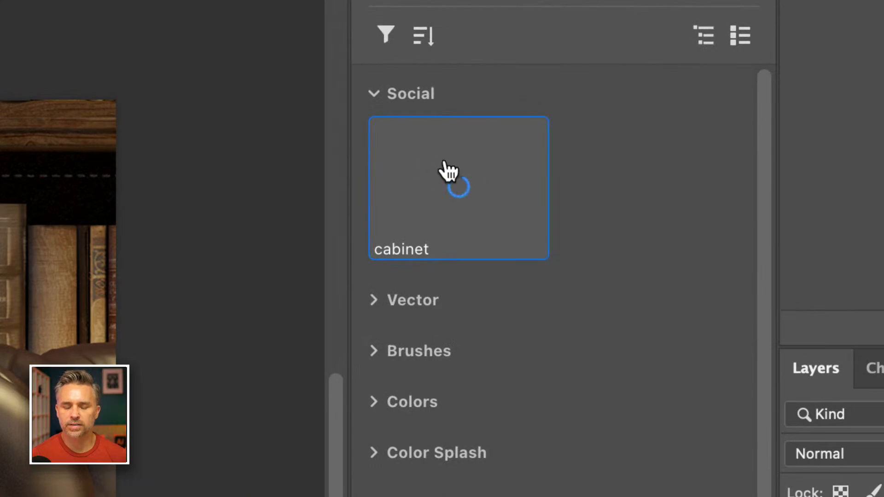
{"action": "mouse_move", "coordinate": [444, 164]}
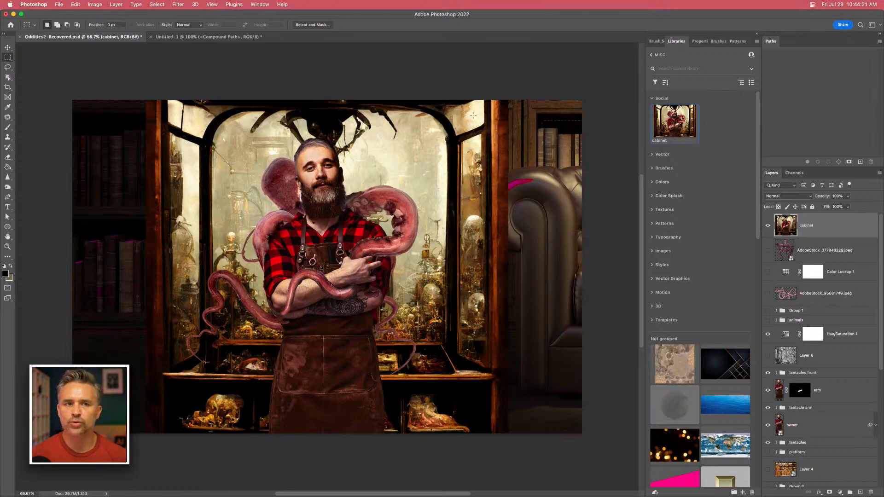
Step: Switch to Adobe Express and show all assets of the Misc library
{"action": "left_click", "coordinate": [14, 14]}
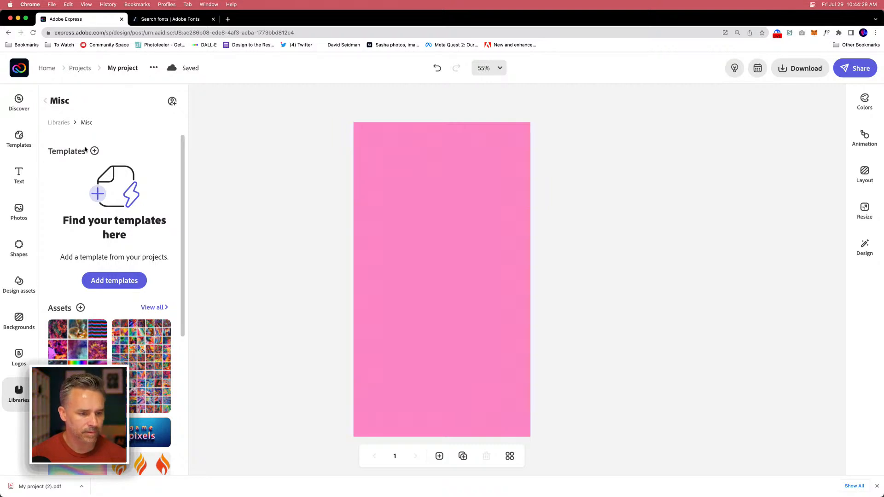
{"action": "scroll", "coordinate": [78, 197], "scroll_direction": "down", "scroll_amount": 8}
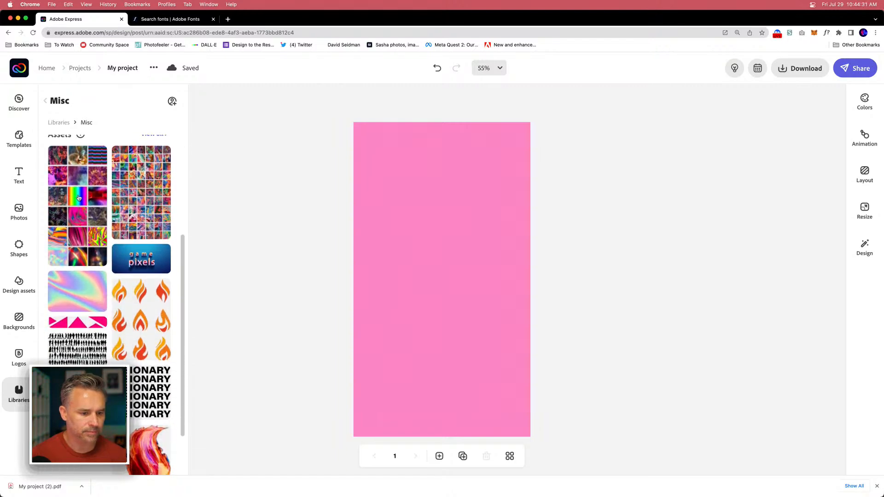
{"action": "scroll", "coordinate": [78, 198], "scroll_direction": "down", "scroll_amount": 3}
{"action": "scroll", "coordinate": [79, 198], "scroll_direction": "up", "scroll_amount": 10}
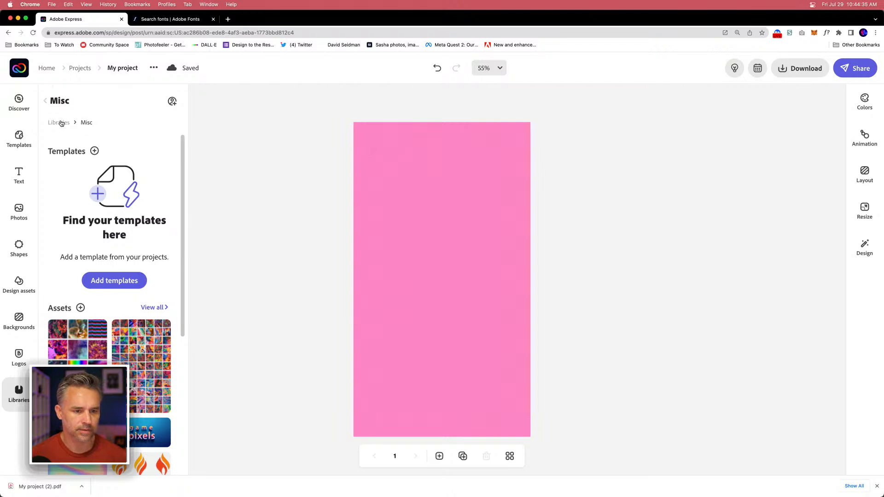
{"action": "left_click", "coordinate": [149, 308]}
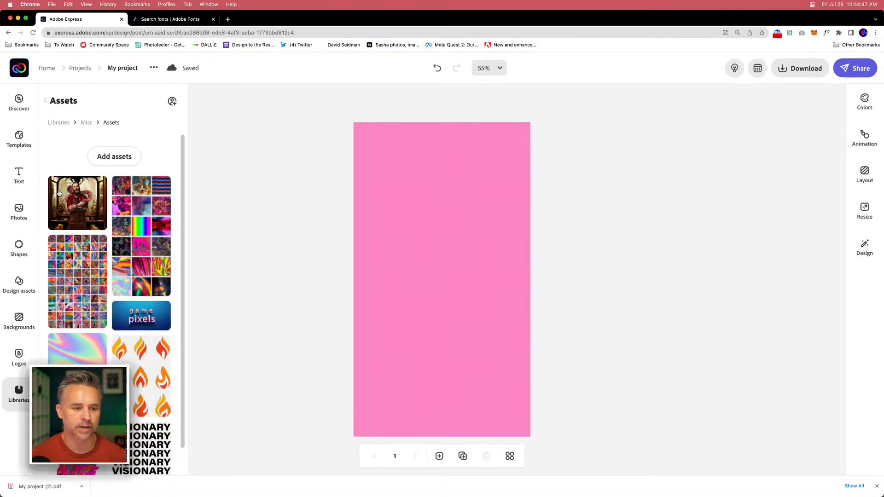
Step: Place the cabinet image from the library on the pink page and enlarge it to cover the lower two thirds
{"action": "left_click_drag", "start_coordinate": [59, 193], "coordinate": [444, 248]}
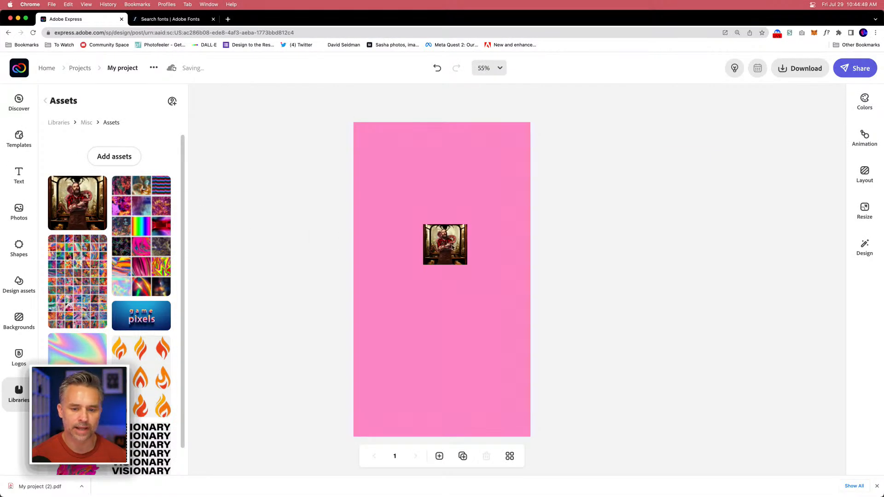
{"action": "left_click", "coordinate": [452, 247]}
{"action": "left_click_drag", "start_coordinate": [423, 224], "coordinate": [480, 349]}
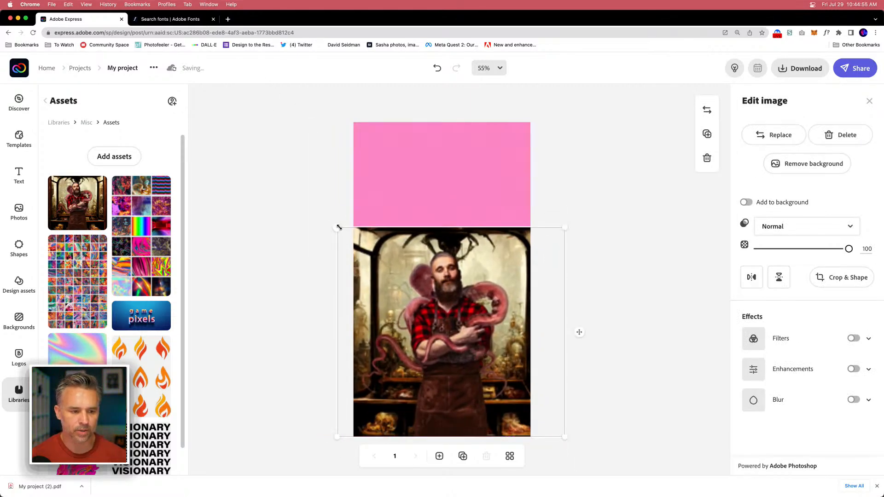
Step: Add a second copy of the cabinet image and delete the enlarged one
{"action": "left_click", "coordinate": [70, 208]}
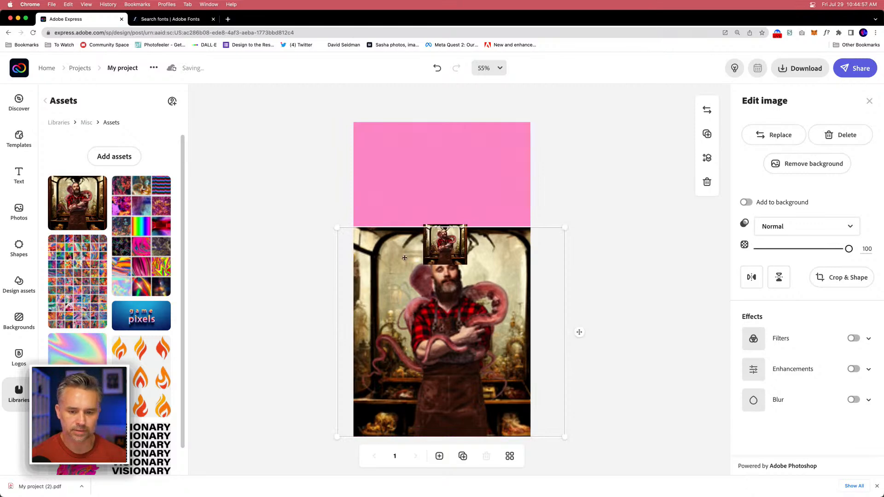
{"action": "key", "text": "BackSpace"}
{"action": "left_click", "coordinate": [432, 245]}
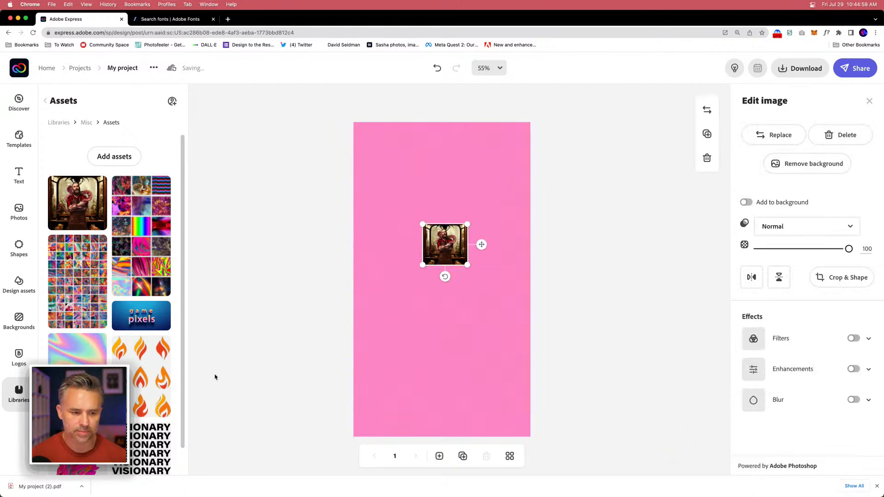
Step: Switch to Photoshop and open the cabinet asset from the Misc library's Social group as its own document
{"action": "mouse_move", "coordinate": [258, 496]}
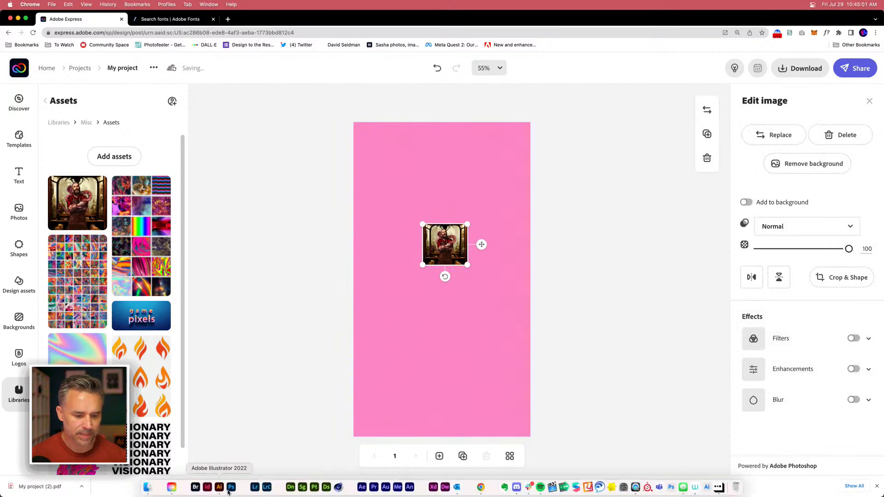
{"action": "left_click", "coordinate": [231, 489]}
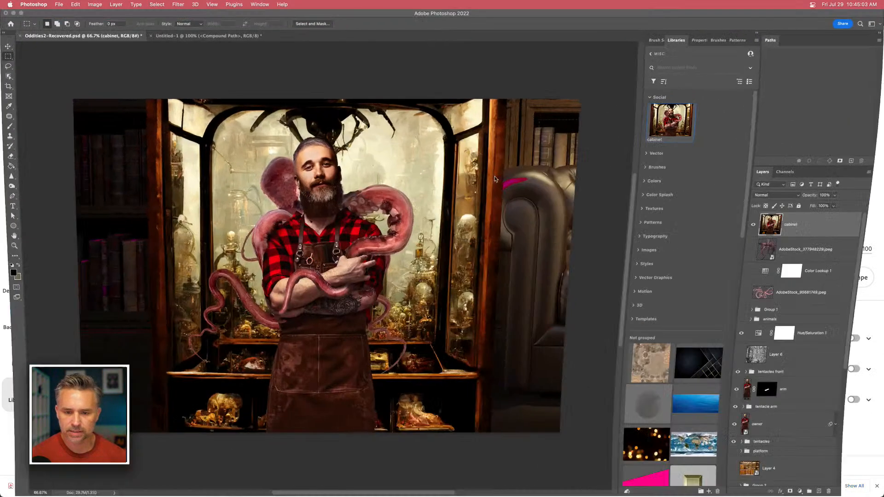
{"action": "double_click", "coordinate": [677, 120]}
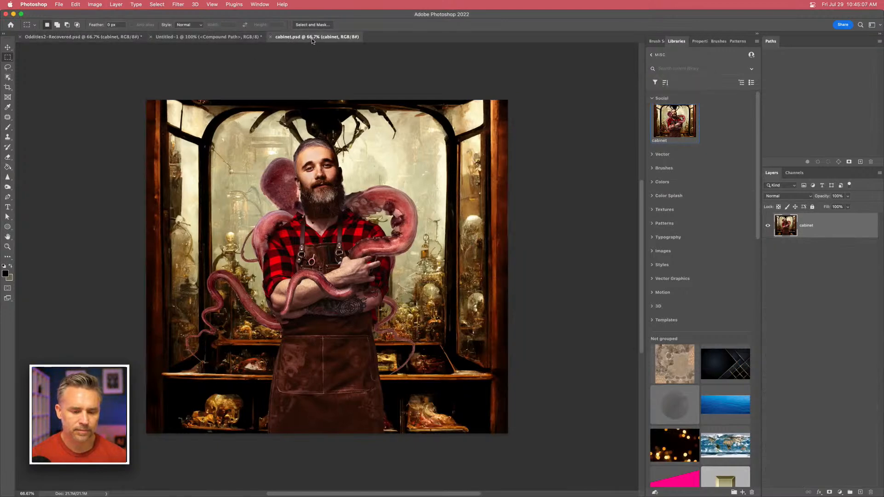
{"action": "key", "text": "super+minus"}
{"action": "key", "text": "super+0"}
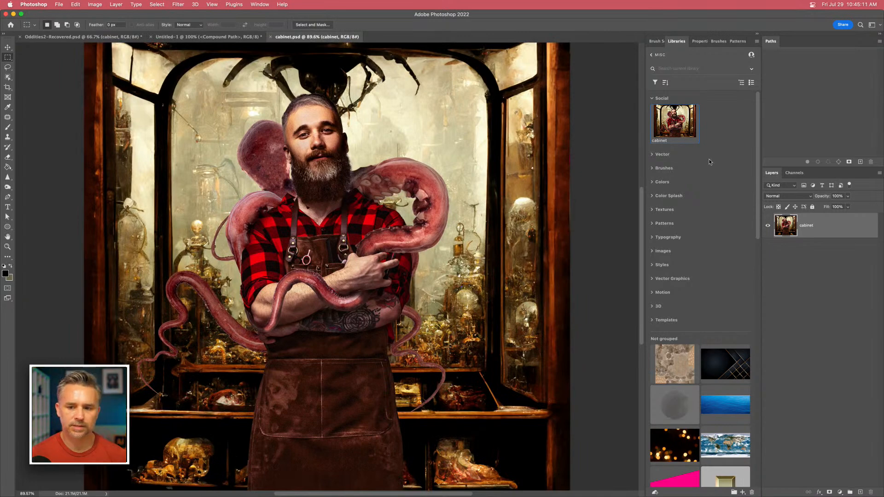
Step: Switch to Adobe Express, place another copy of the cabinet image on the page, and delete all placed copies
{"action": "left_click", "coordinate": [13, 14]}
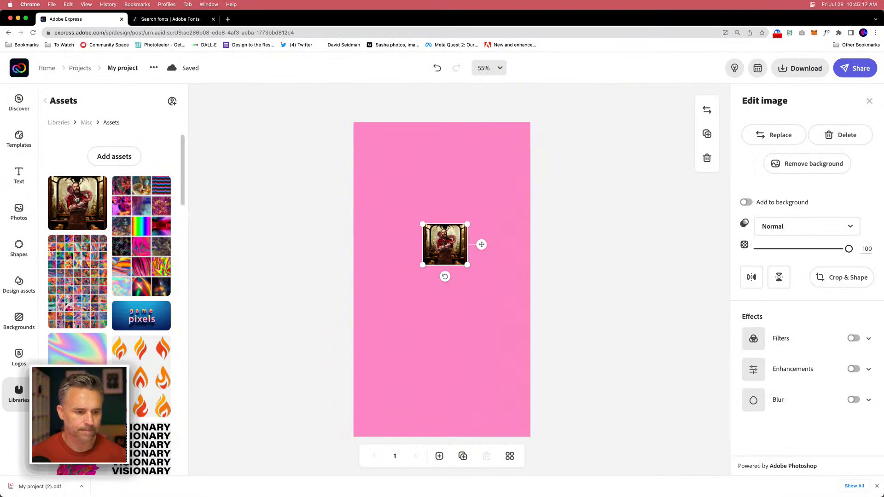
{"action": "left_click_drag", "start_coordinate": [74, 202], "coordinate": [402, 317]}
{"action": "key", "text": "Delete"}
{"action": "left_click", "coordinate": [434, 252]}
{"action": "key", "text": "Delete"}
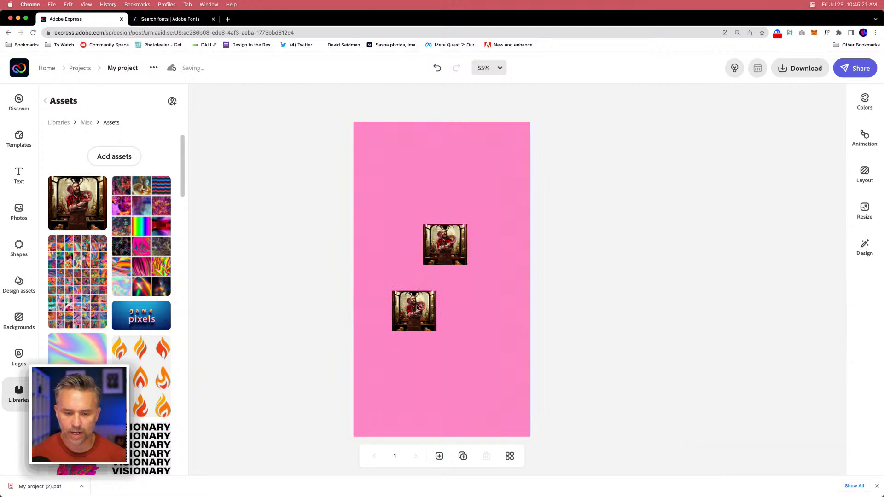
{"action": "left_click", "coordinate": [417, 307]}
{"action": "left_click_drag", "start_coordinate": [415, 308], "coordinate": [434, 255]}
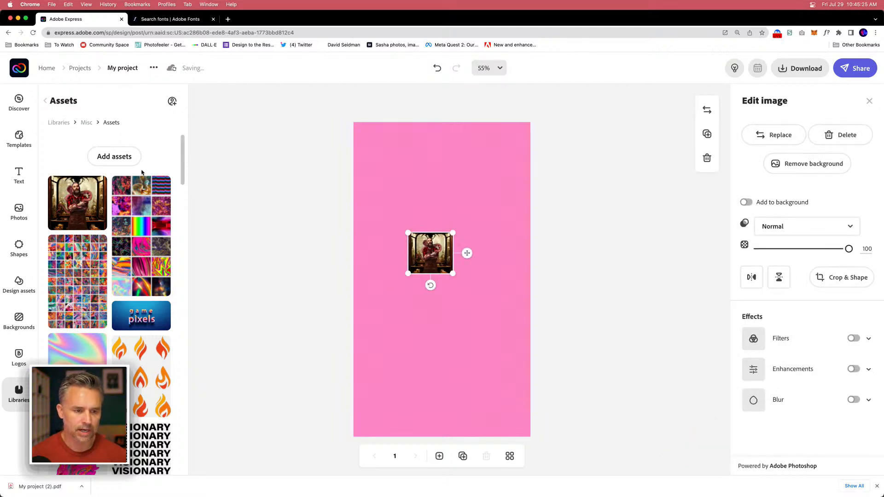
{"action": "key", "text": "Delete"}
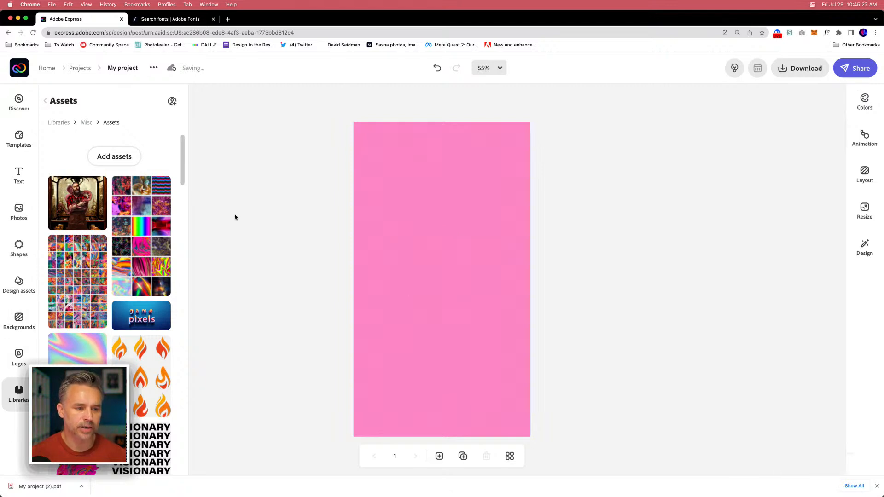
Step: Select the pink page background and open the file chooser for a background image
{"action": "left_click", "coordinate": [281, 170]}
{"action": "left_click", "coordinate": [399, 295]}
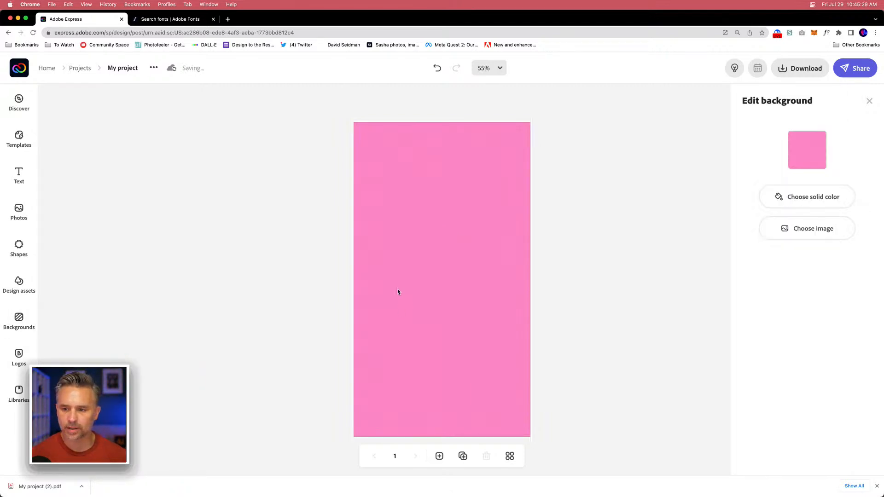
{"action": "left_click", "coordinate": [810, 231]}
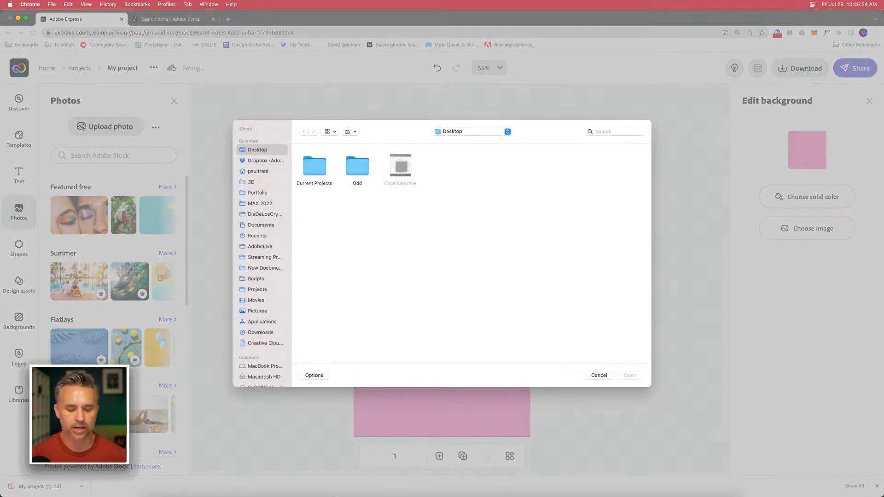
Step: Switch to Photoshop and save the cabinet artwork for web as cabinet.jpg on the Desktop
{"action": "mouse_move", "coordinate": [266, 492]}
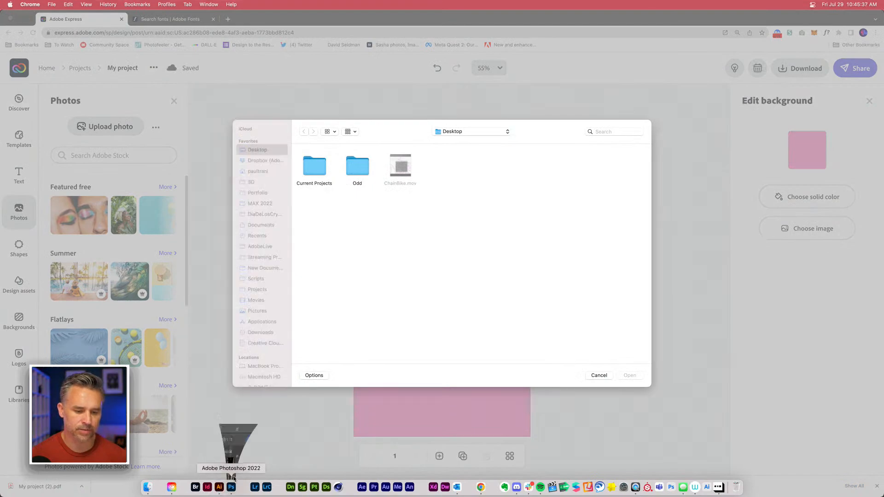
{"action": "left_click", "coordinate": [231, 487]}
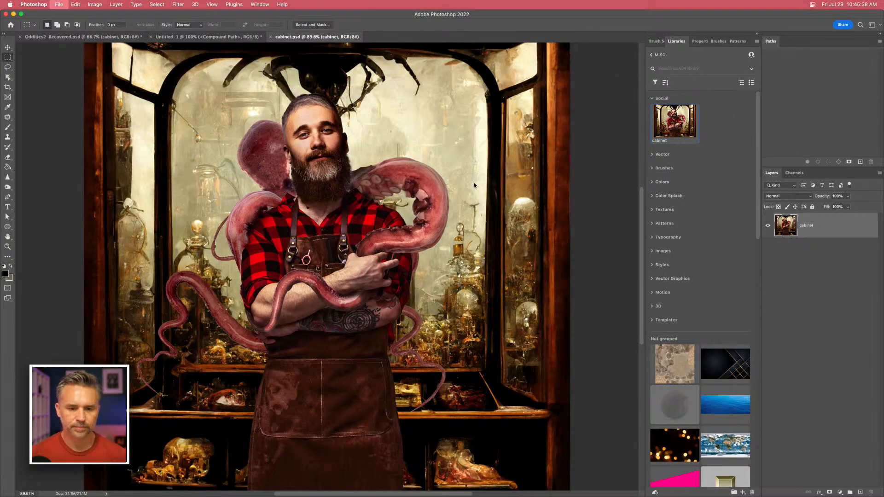
{"action": "key", "text": "super+alt+shift+s"}
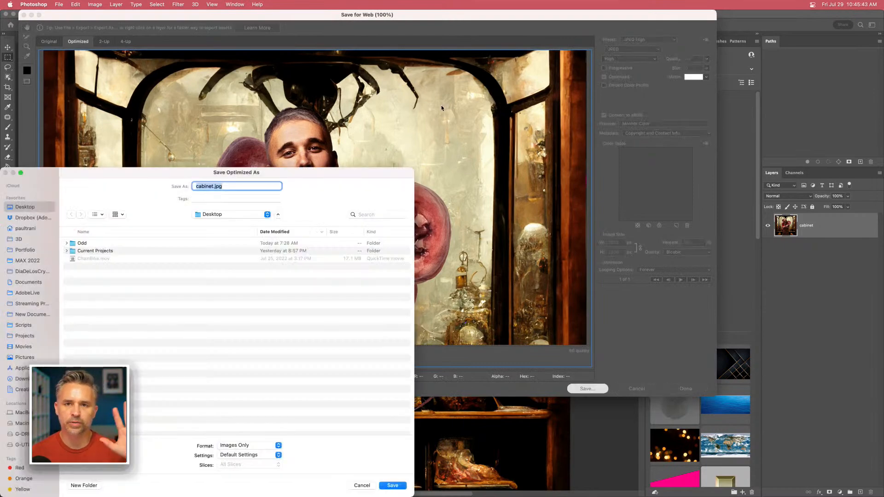
{"action": "left_click_drag", "start_coordinate": [128, 178], "coordinate": [353, 102]}
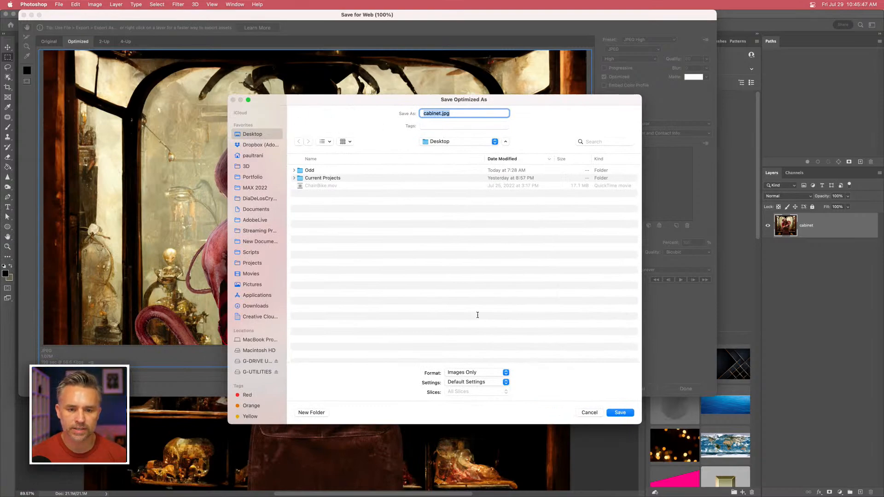
{"action": "left_click", "coordinate": [620, 413]}
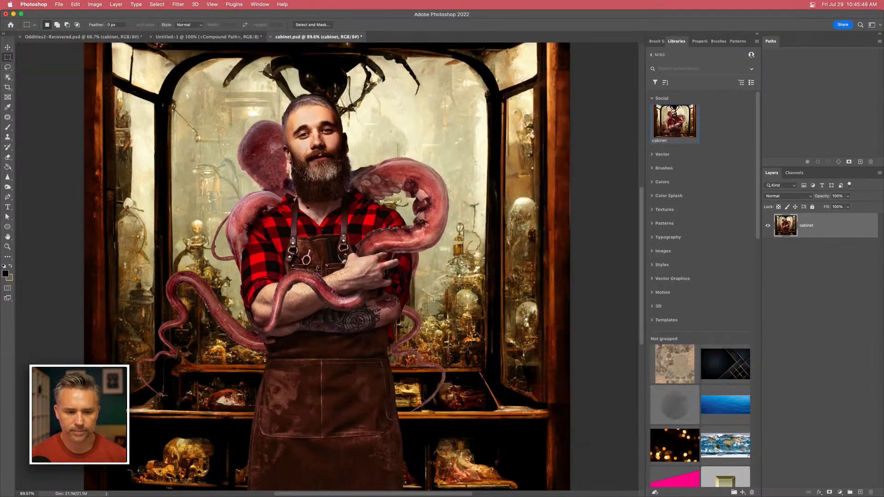
Step: Switch to Adobe Express and use cabinet.jpg from the Desktop as the page background
{"action": "left_click", "coordinate": [13, 14]}
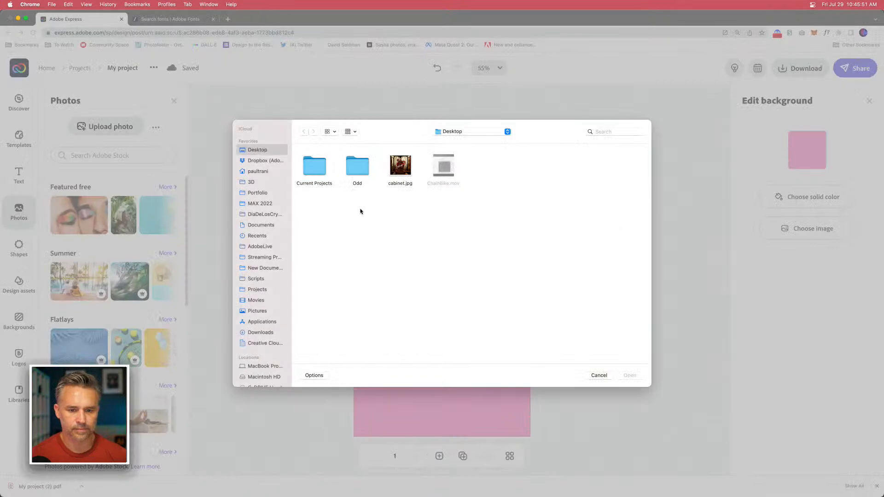
{"action": "double_click", "coordinate": [399, 170]}
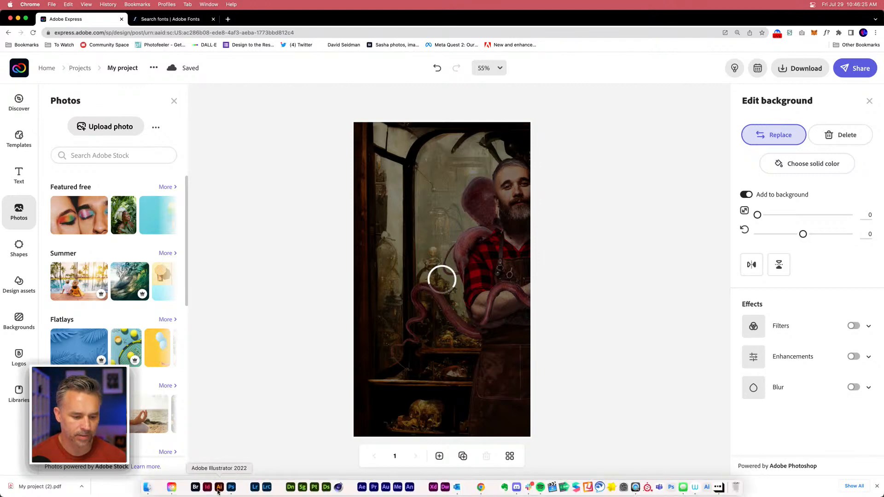
Step: Switch to Illustrator and delete the uppercase "HOT PIXELS" text below the flame icons
{"action": "left_click", "coordinate": [226, 484]}
{"action": "left_click_drag", "start_coordinate": [210, 188], "coordinate": [270, 424]}
{"action": "left_click_drag", "start_coordinate": [278, 210], "coordinate": [253, 419]}
{"action": "scroll", "coordinate": [226, 325], "scroll_direction": "down", "scroll_amount": 10}
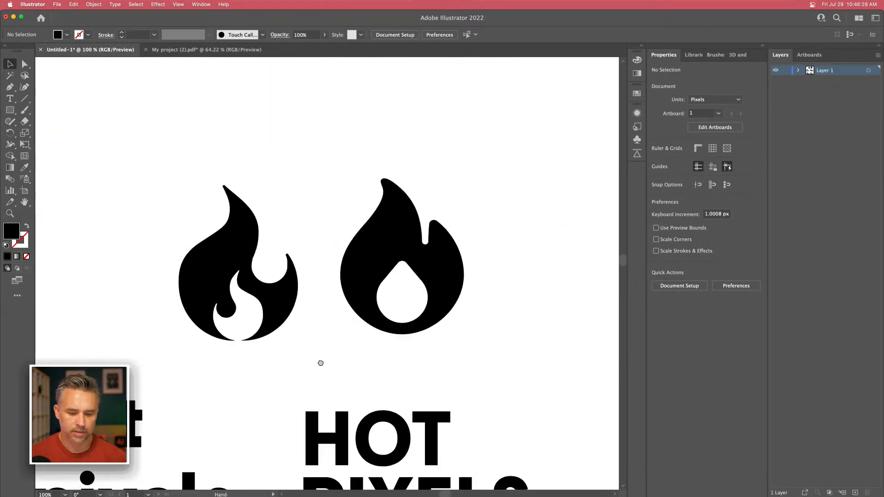
{"action": "left_click", "coordinate": [327, 171]}
{"action": "key", "text": "Delete"}
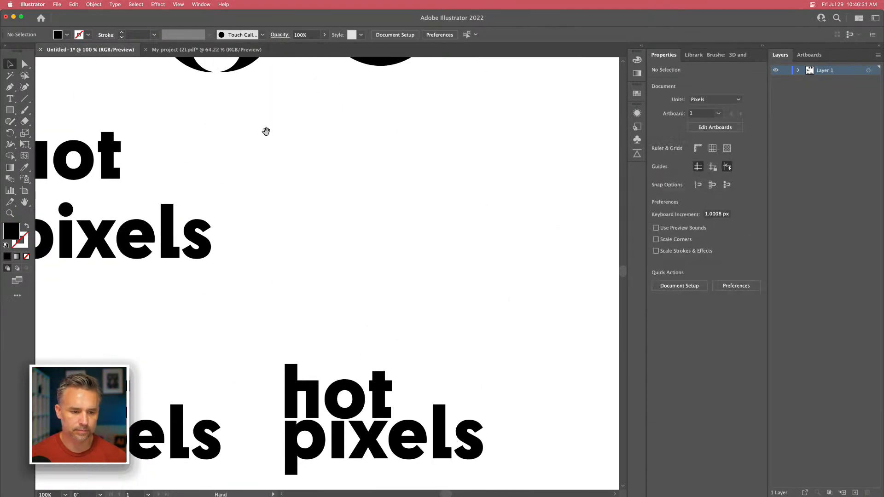
Step: Duplicate the tightly stacked lowercase "hot pixels" wordmark into the empty space beside the loosely spaced version, below the flame icons
{"action": "scroll", "coordinate": [262, 132], "scroll_direction": "left", "scroll_amount": 4}
{"action": "scroll", "coordinate": [369, 138], "scroll_direction": "right", "scroll_amount": 1}
{"action": "left_click_drag", "start_coordinate": [218, 462], "coordinate": [218, 460]}
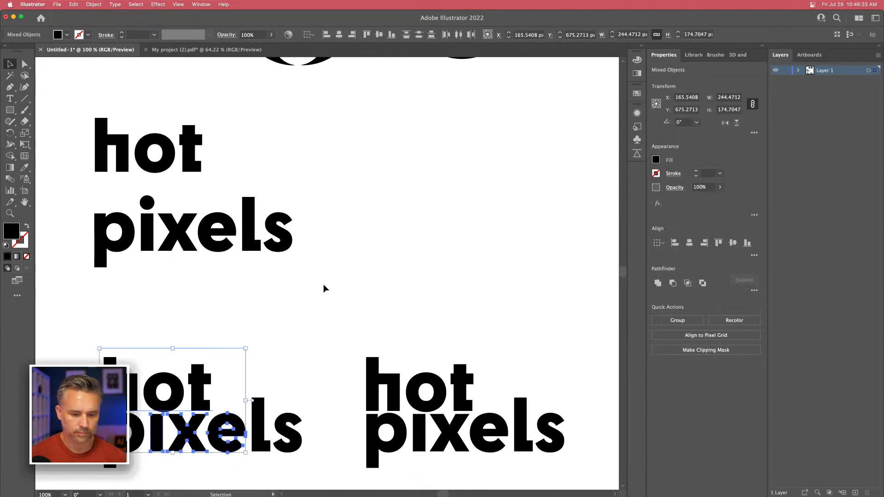
{"action": "left_click", "coordinate": [325, 291]}
{"action": "left_click_drag", "start_coordinate": [92, 340], "coordinate": [309, 470]}
{"action": "left_click_drag", "start_coordinate": [133, 404], "coordinate": [342, 243]}
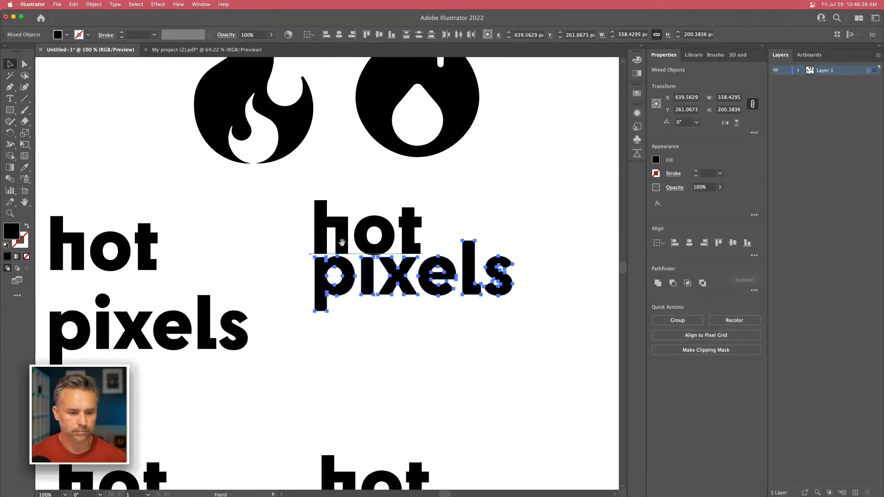
Step: Delete the loosely spaced lowercase "hot pixels" text below the flame icons
{"action": "left_click", "coordinate": [112, 258]}
{"action": "left_click_drag", "start_coordinate": [259, 363], "coordinate": [289, 224]}
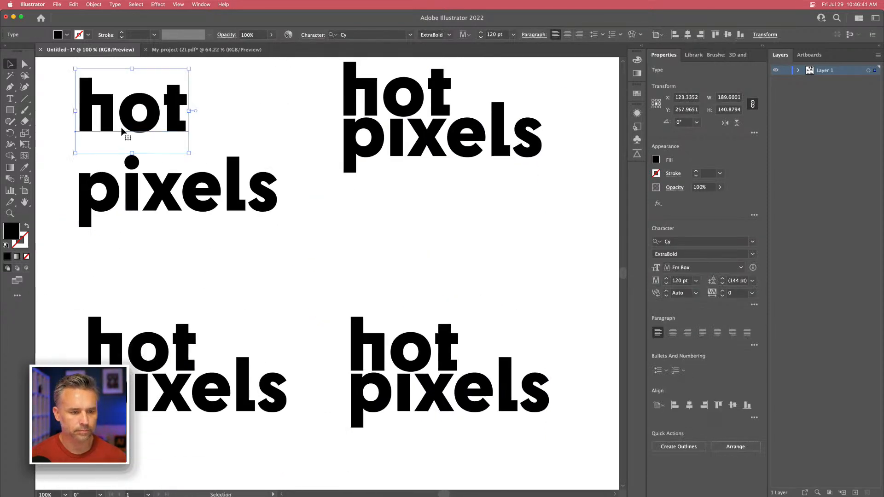
{"action": "left_click_drag", "start_coordinate": [69, 95], "coordinate": [201, 223]}
{"action": "key", "text": "Delete"}
{"action": "left_click_drag", "start_coordinate": [286, 144], "coordinate": [271, 237]}
{"action": "left_click_drag", "start_coordinate": [295, 170], "coordinate": [295, 269]}
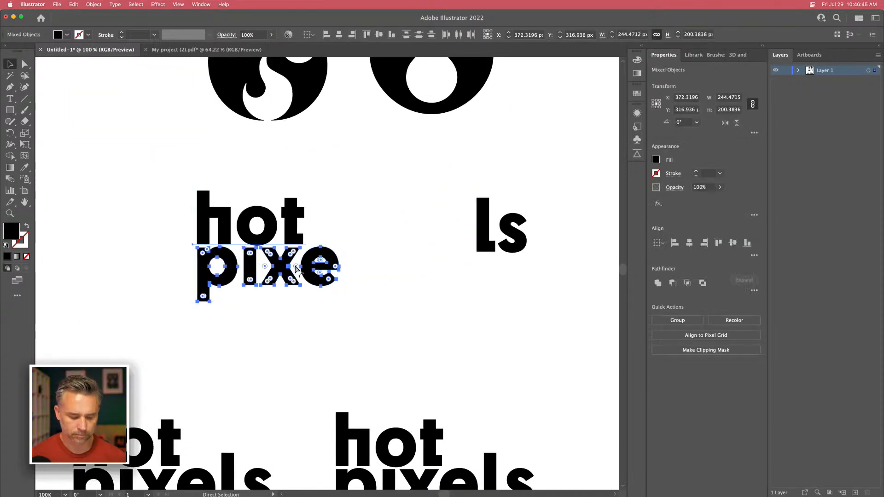
{"action": "key", "text": "super+z"}
Step: Move the whole tightly stacked "hot pixels" wordmark down and to the left so it sits beneath the two flame icons
{"action": "key", "text": "v"}
{"action": "left_click", "coordinate": [177, 219]}
{"action": "left_click_drag", "start_coordinate": [296, 152], "coordinate": [596, 315]}
{"action": "left_click_drag", "start_coordinate": [387, 231], "coordinate": [359, 293]}
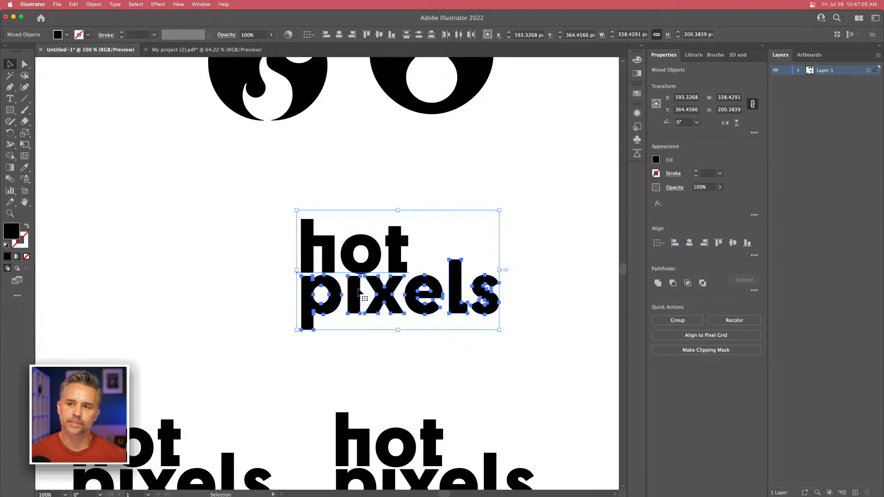
{"action": "left_click", "coordinate": [166, 242]}
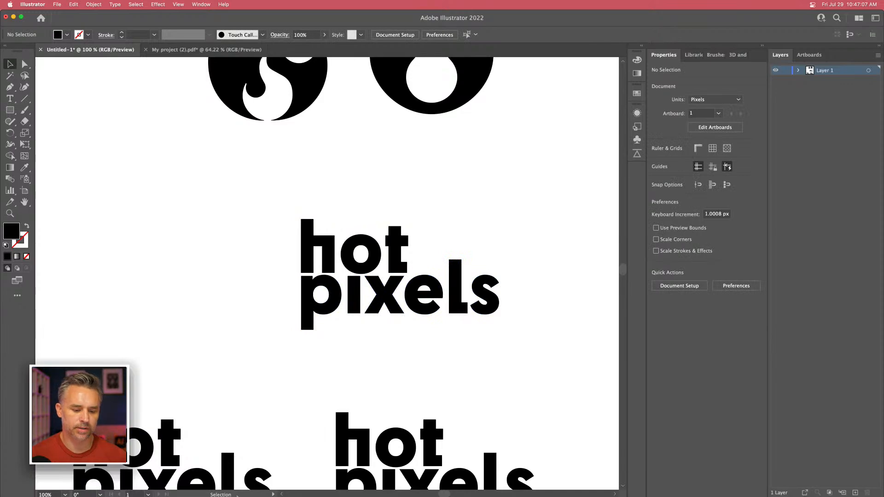
Step: Switch to Adobe Express and start a new blank Instagram story project
{"action": "mouse_move", "coordinate": [238, 496]}
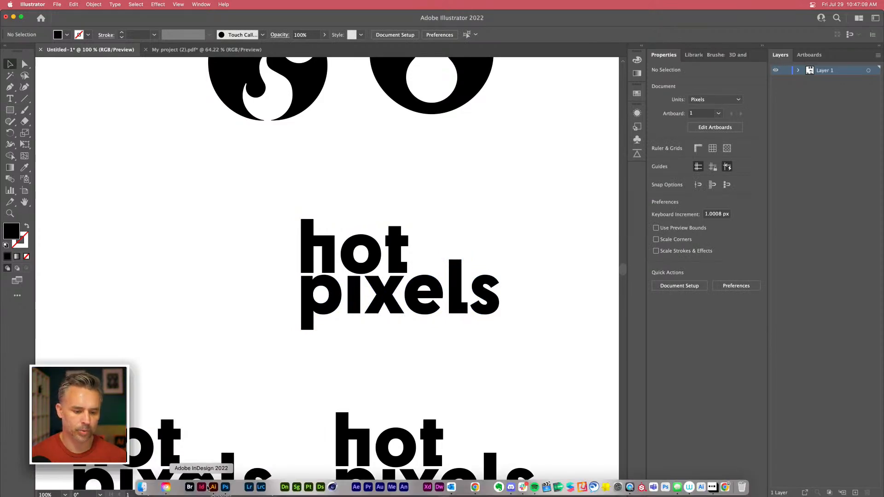
{"action": "left_click", "coordinate": [225, 488]}
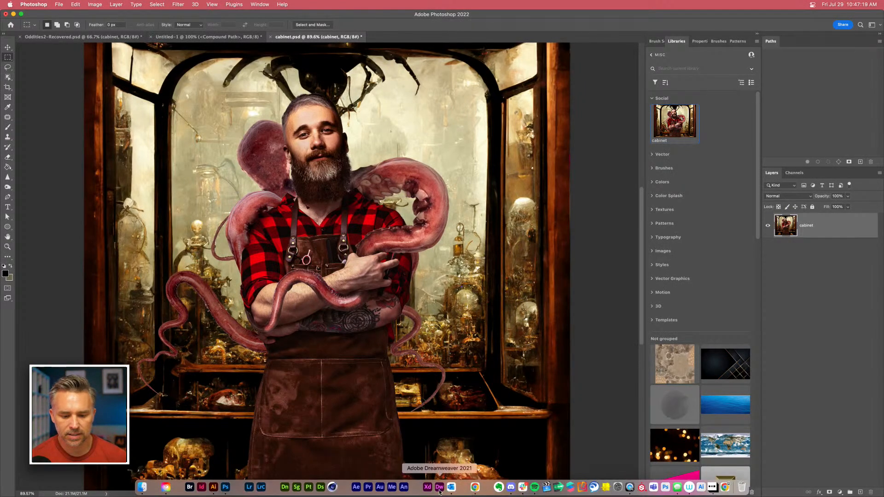
{"action": "left_click", "coordinate": [475, 486]}
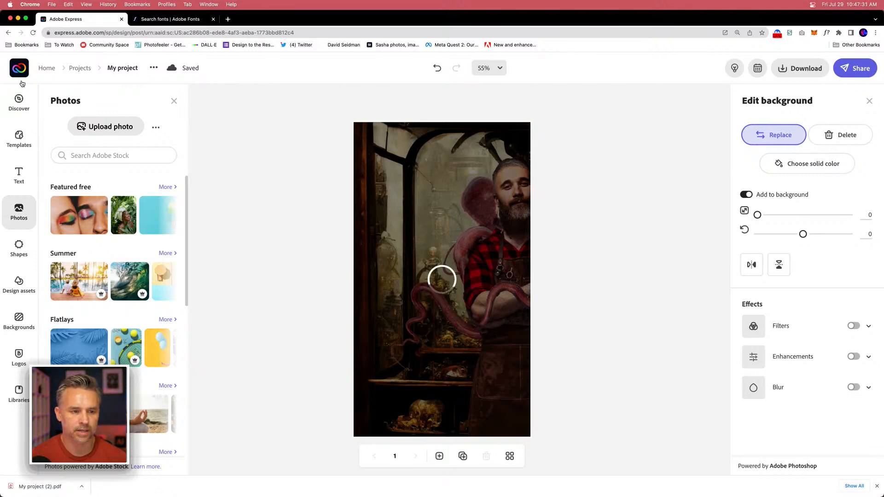
{"action": "left_click", "coordinate": [42, 70]}
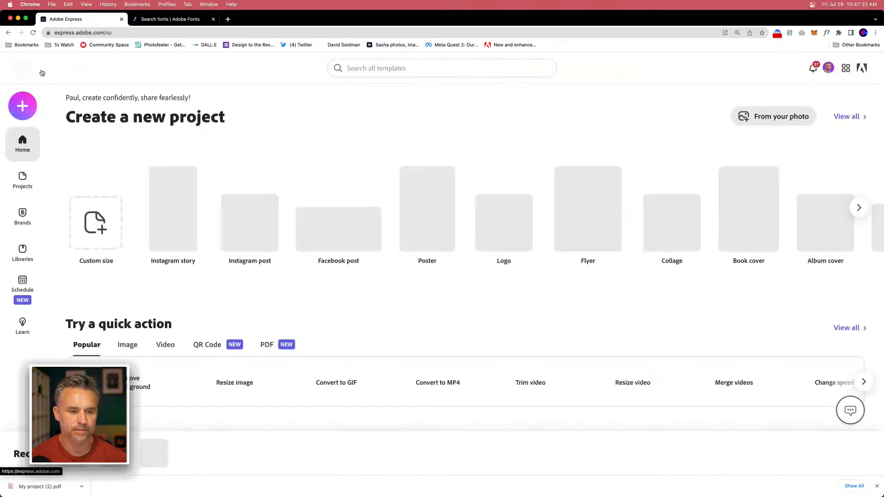
{"action": "left_click", "coordinate": [167, 219]}
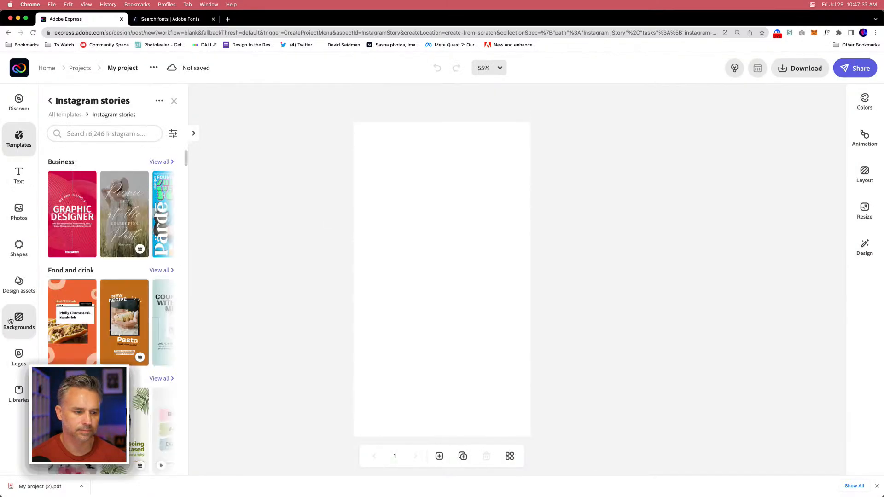
Step: Upload the cabinet artwork as a photo onto the blank story page
{"action": "left_click", "coordinate": [16, 211]}
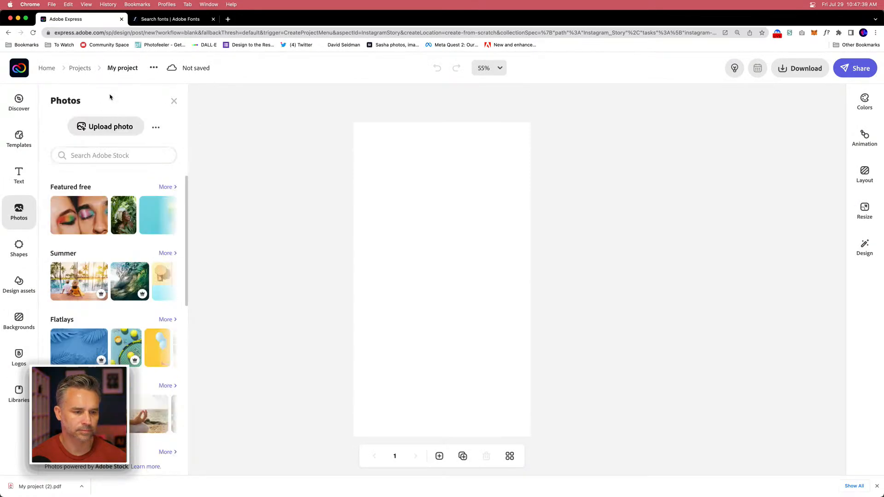
{"action": "left_click", "coordinate": [107, 130]}
{"action": "double_click", "coordinate": [399, 167]}
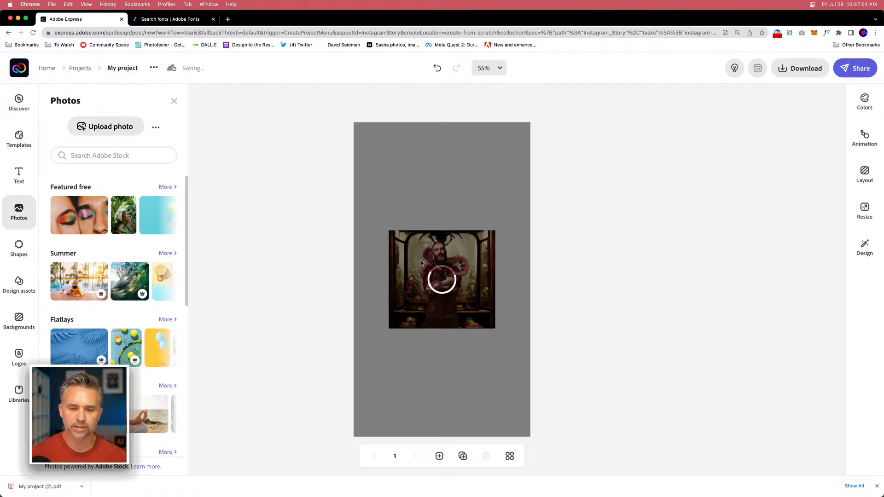
Step: Switch to Illustrator and duplicate the "hot pixels" wordmark beneath the flames into the empty space on its left
{"action": "left_click", "coordinate": [213, 488]}
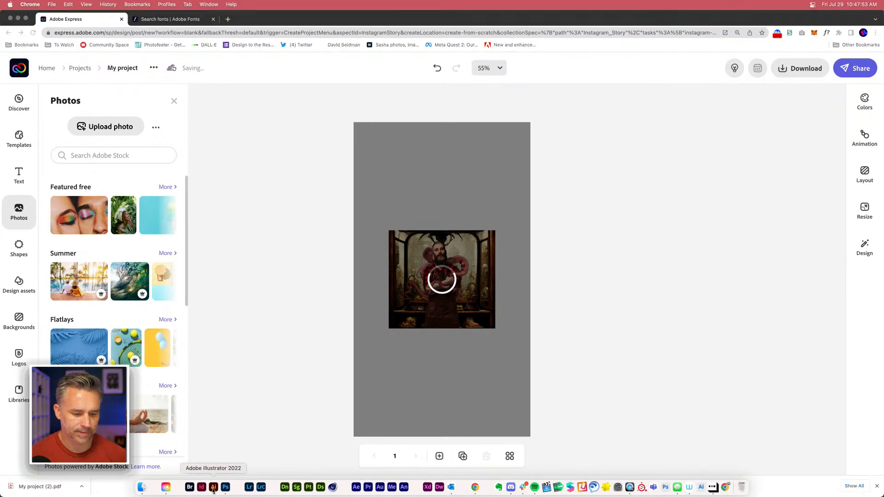
{"action": "scroll", "coordinate": [237, 217], "scroll_direction": "up", "scroll_amount": 3}
{"action": "scroll", "coordinate": [236, 217], "scroll_direction": "left", "scroll_amount": 2}
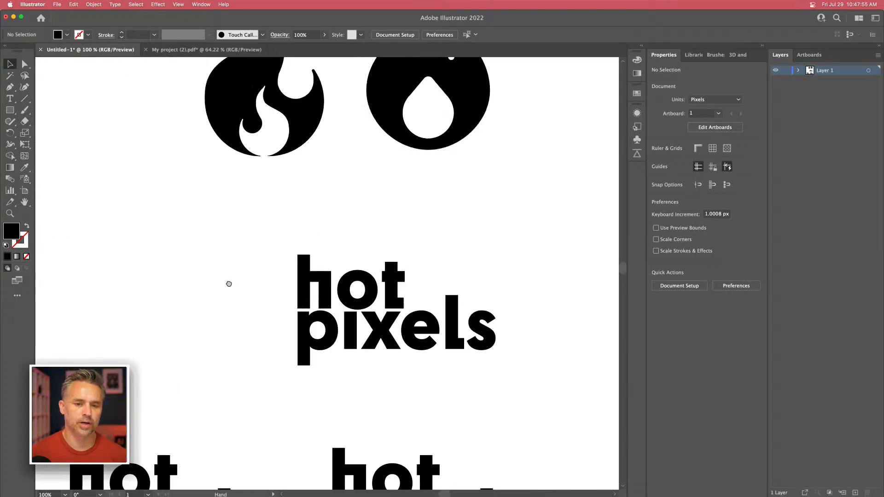
{"action": "left_click_drag", "start_coordinate": [274, 249], "coordinate": [575, 404]}
{"action": "left_click_drag", "start_coordinate": [440, 330], "coordinate": [219, 331]}
{"action": "scroll", "coordinate": [151, 199], "scroll_direction": "left", "scroll_amount": 4}
{"action": "scroll", "coordinate": [242, 209], "scroll_direction": "up", "scroll_amount": 2}
{"action": "left_click", "coordinate": [240, 227]}
Step: Convert the left copy's "hot" text to outlines and ungroup its letters
{"action": "left_click", "coordinate": [233, 314]}
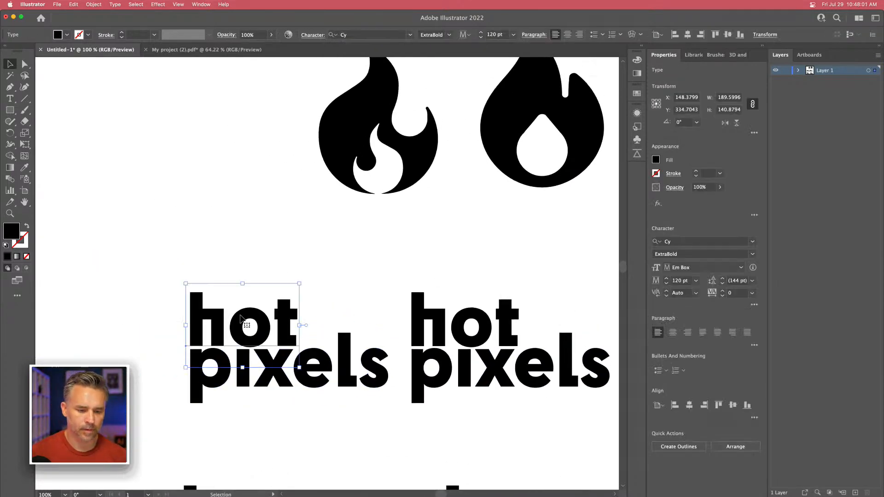
{"action": "right_click", "coordinate": [241, 319]}
{"action": "key", "text": "Escape"}
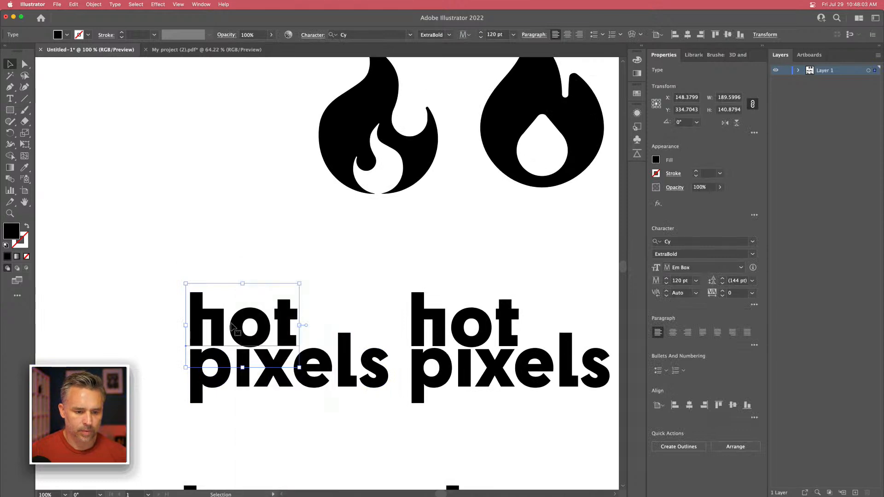
{"action": "double_click", "coordinate": [231, 327]}
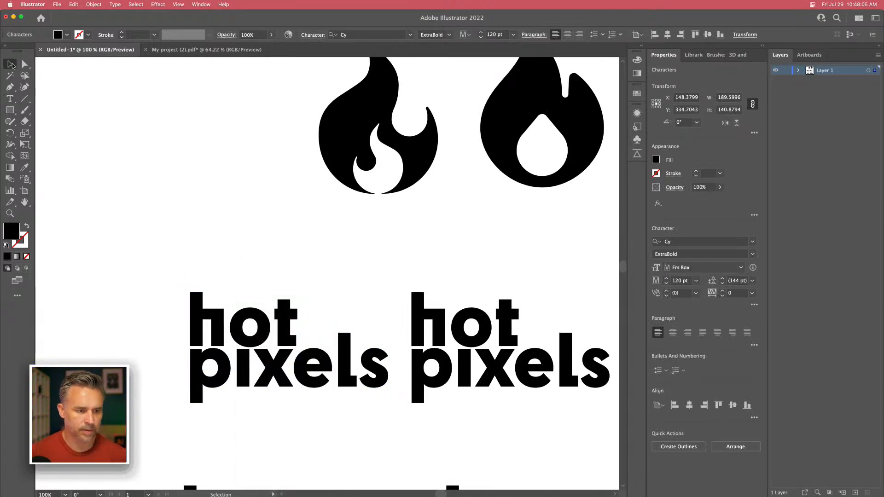
{"action": "key", "text": "Escape"}
{"action": "right_click", "coordinate": [236, 328]}
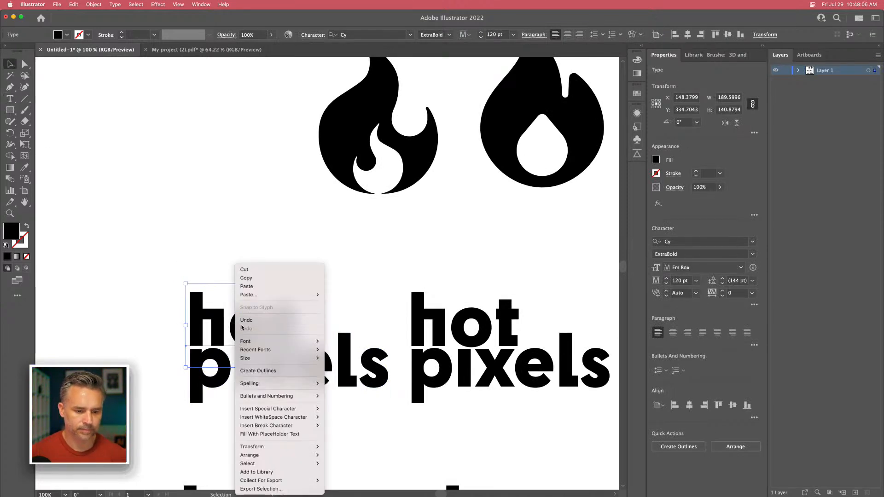
{"action": "left_click", "coordinate": [242, 368]}
{"action": "right_click", "coordinate": [241, 315]}
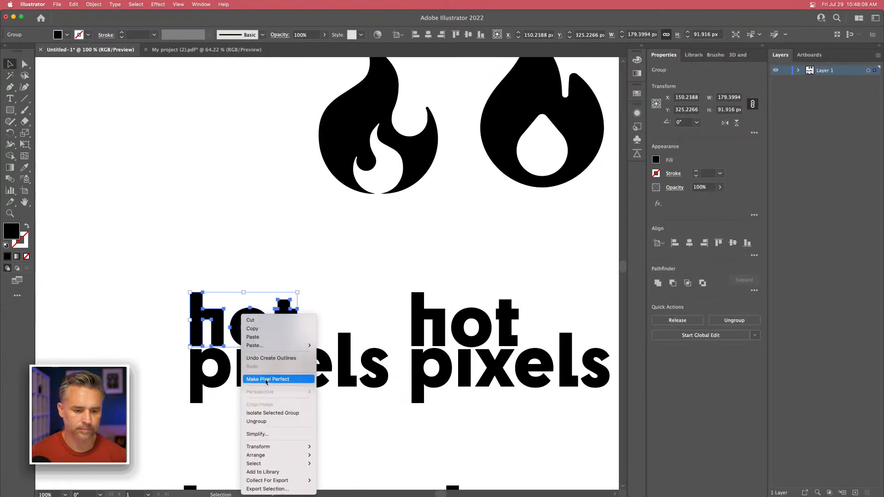
{"action": "left_click", "coordinate": [284, 424]}
{"action": "left_click", "coordinate": [243, 288]}
Step: Delete the outlined "o" and put the left flame icon in its place, scaled down to about 72 by 95 px
{"action": "left_click", "coordinate": [253, 336]}
{"action": "key", "text": "Delete"}
{"action": "left_click_drag", "start_coordinate": [355, 129], "coordinate": [203, 279]}
{"action": "left_click_drag", "start_coordinate": [167, 188], "coordinate": [244, 287]}
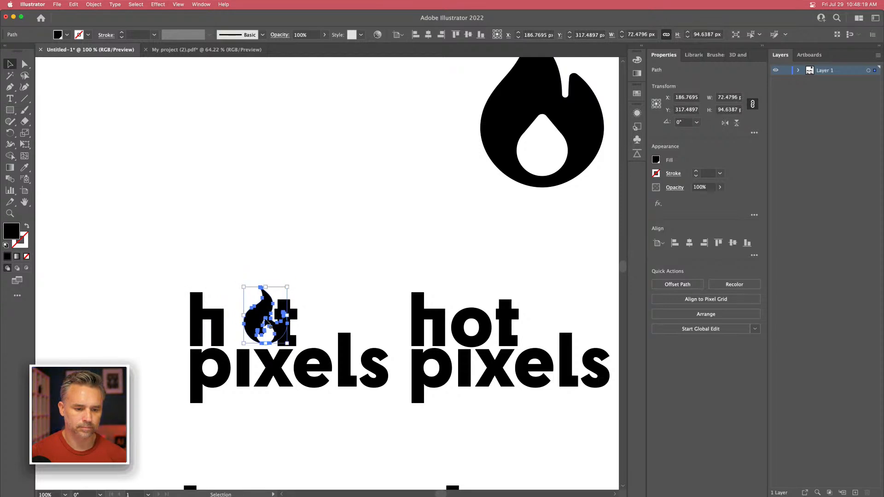
{"action": "left_click_drag", "start_coordinate": [261, 316], "coordinate": [247, 317]}
{"action": "left_click", "coordinate": [236, 228]}
Step: Move the plain wordmark further right and duplicate the flame wordmark directly above itself
{"action": "left_click_drag", "start_coordinate": [396, 246], "coordinate": [566, 427]}
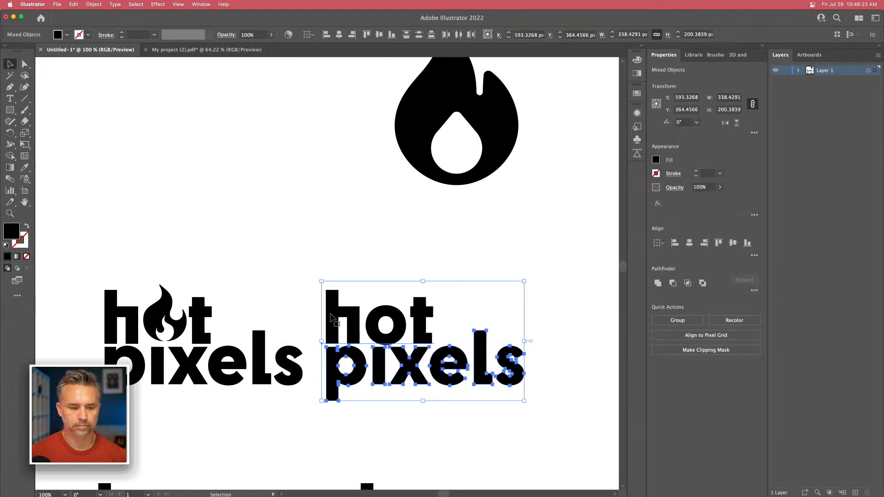
{"action": "left_click_drag", "start_coordinate": [335, 314], "coordinate": [480, 326]}
{"action": "left_click_drag", "start_coordinate": [78, 263], "coordinate": [344, 412]}
{"action": "left_click_drag", "start_coordinate": [198, 373], "coordinate": [198, 192]}
{"action": "left_click", "coordinate": [349, 220]}
Step: Replace the small flame in the upper wordmark copy with the droplet-centred flame icon, scaled down to stand in for the "o"
{"action": "scroll", "coordinate": [349, 220], "scroll_direction": "up", "scroll_amount": 3}
{"action": "scroll", "coordinate": [349, 220], "scroll_direction": "left", "scroll_amount": 5}
{"action": "left_click", "coordinate": [275, 215]}
{"action": "key", "text": "Delete"}
{"action": "left_click_drag", "start_coordinate": [534, 184], "coordinate": [224, 151]}
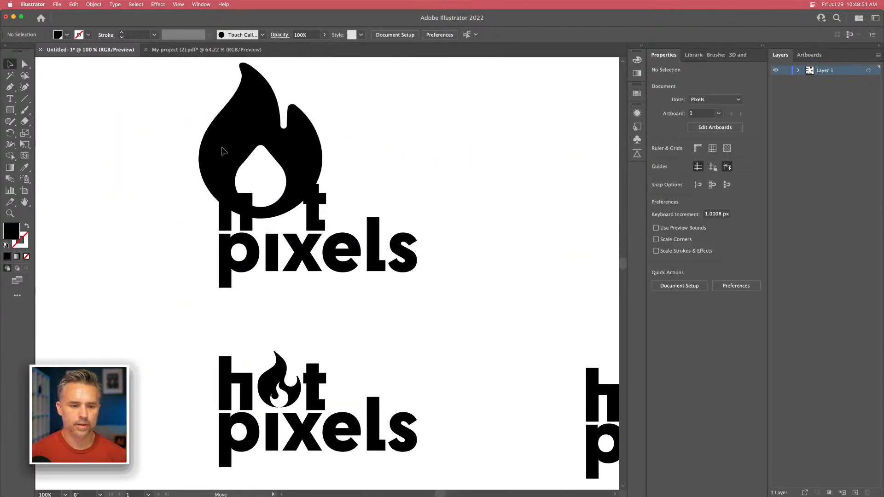
{"action": "left_click_drag", "start_coordinate": [197, 63], "coordinate": [276, 196]}
{"action": "left_click", "coordinate": [178, 92]}
{"action": "key", "text": "super+minus"}
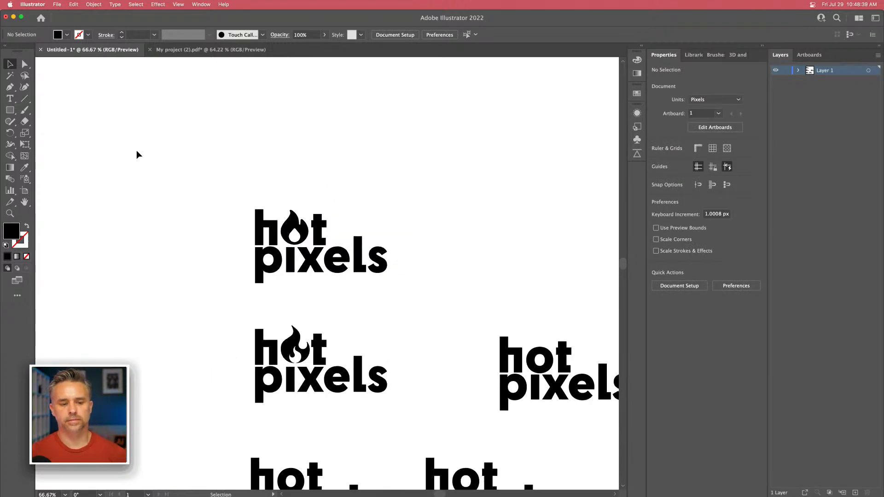
{"action": "left_click_drag", "start_coordinate": [203, 226], "coordinate": [169, 213]}
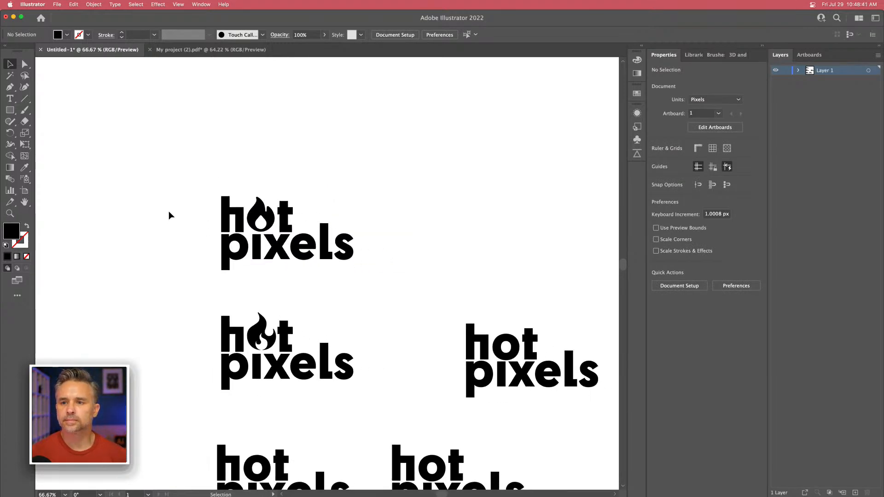
Step: Switch to Adobe Express and reload the story project page
{"action": "mouse_move", "coordinate": [405, 496]}
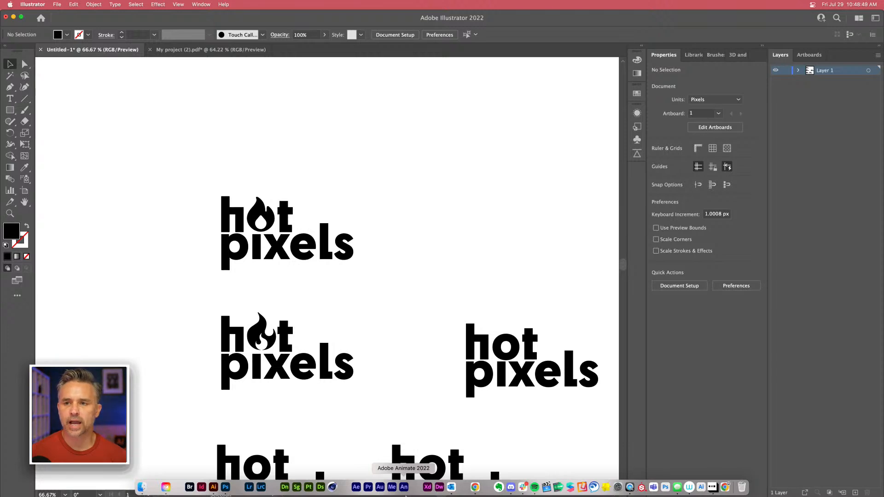
{"action": "left_click", "coordinate": [475, 487]}
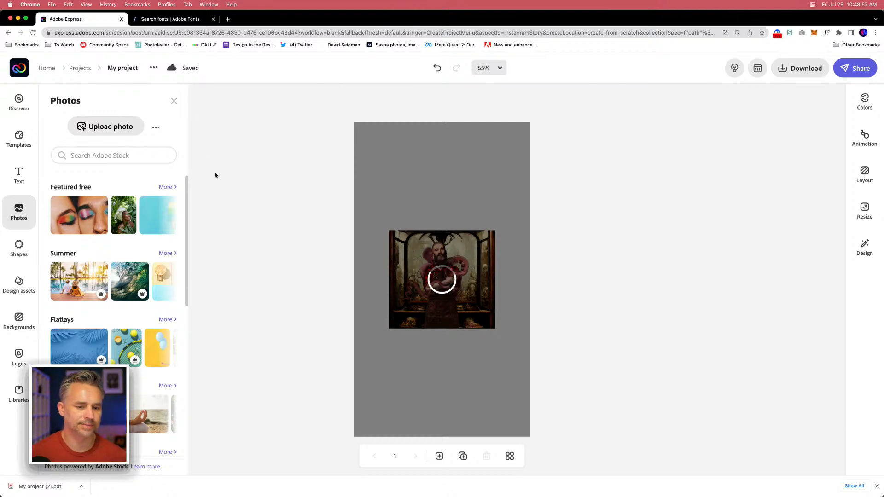
{"action": "left_click", "coordinate": [33, 33]}
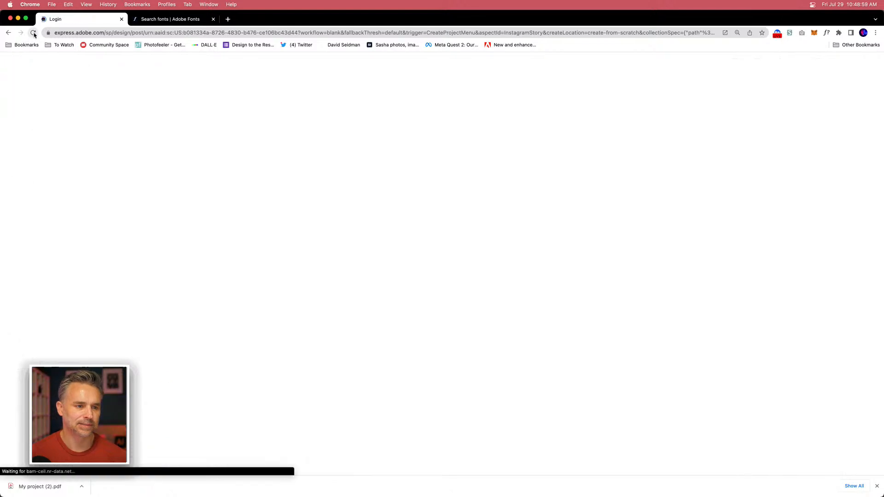
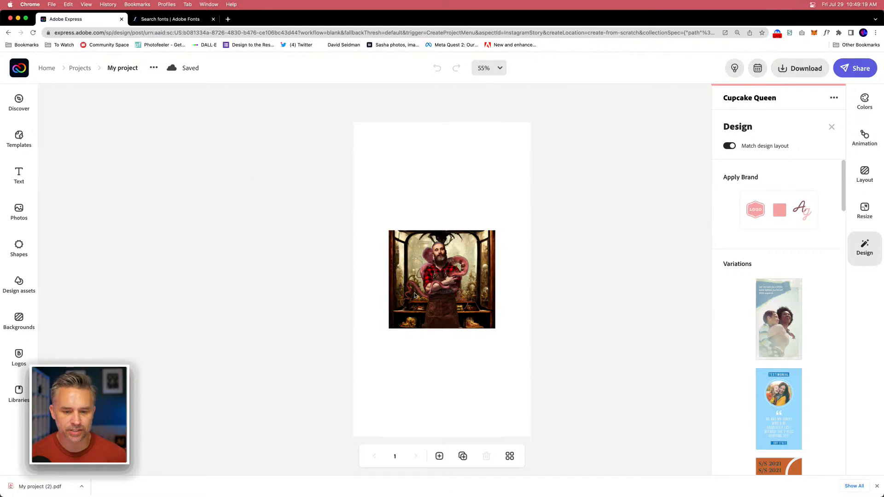
Step: Enlarge the cabinet photo to fill the story page's full height and centre it on the bearded man
{"action": "left_click", "coordinate": [399, 263]}
{"action": "left_click_drag", "start_coordinate": [389, 232], "coordinate": [261, 113]}
{"action": "left_click_drag", "start_coordinate": [405, 258], "coordinate": [486, 365]}
{"action": "left_click_drag", "start_coordinate": [341, 220], "coordinate": [240, 118]}
{"action": "left_click_drag", "start_coordinate": [379, 186], "coordinate": [415, 185]}
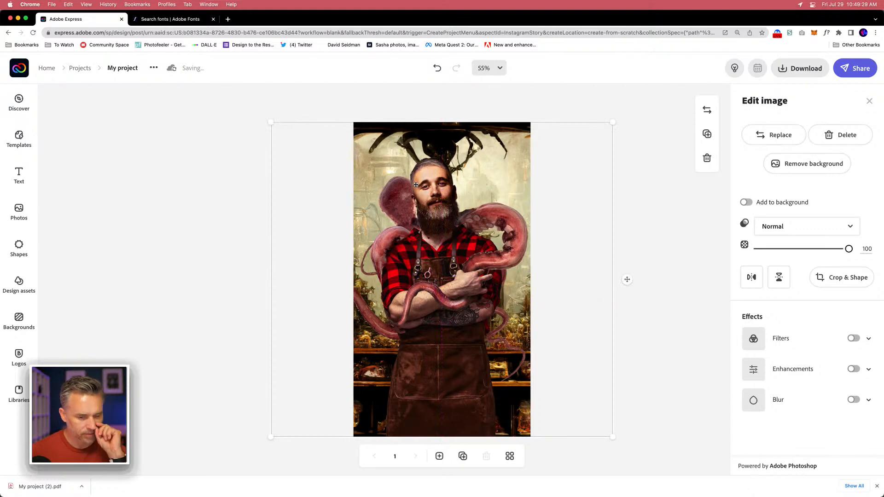
{"action": "left_click", "coordinate": [211, 174]}
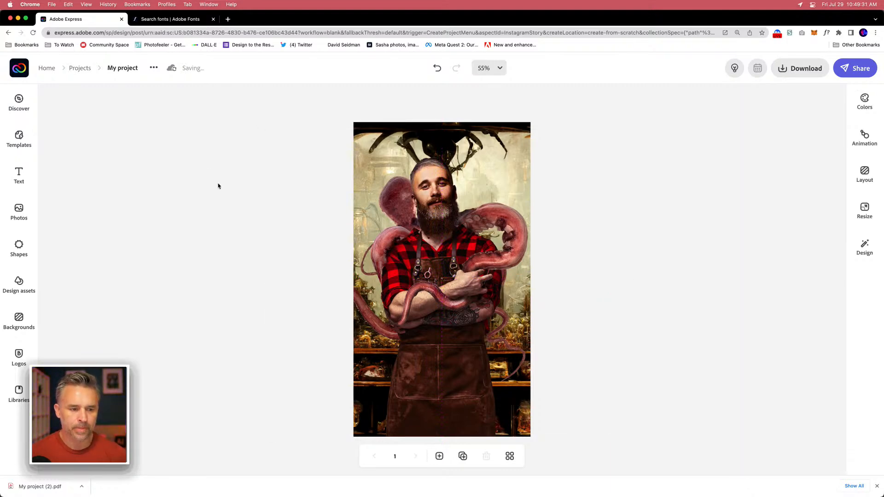
Step: Open the Misc library and browse its full set of assets
{"action": "left_click", "coordinate": [19, 394]}
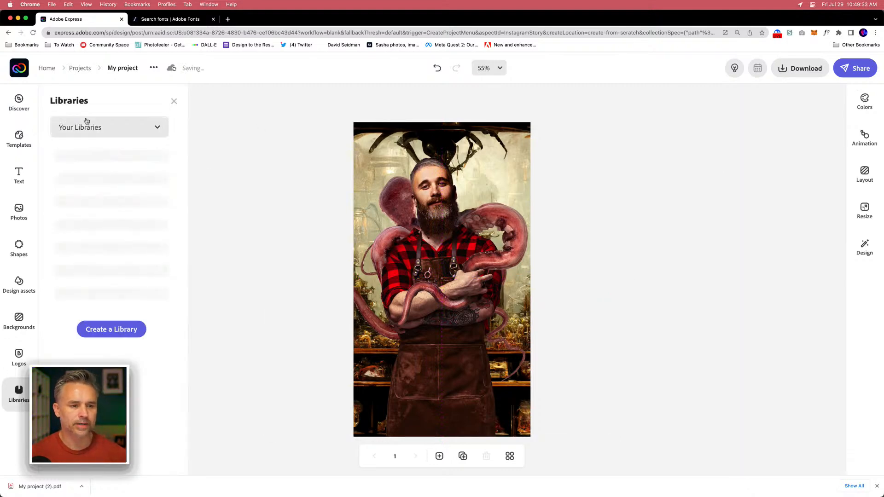
{"action": "left_click", "coordinate": [69, 161]}
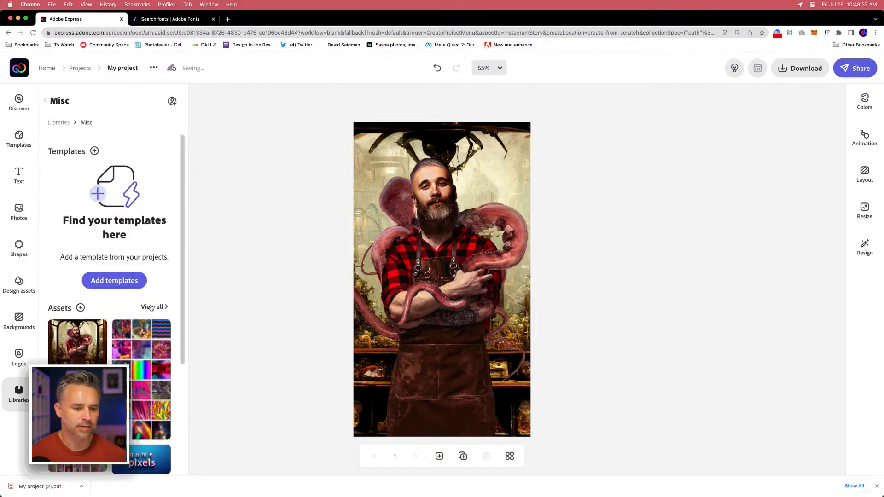
{"action": "left_click", "coordinate": [151, 306]}
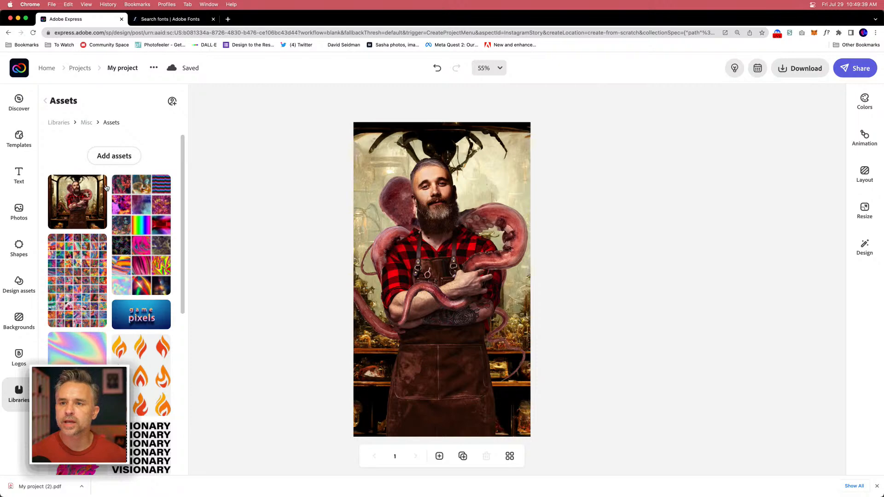
{"action": "scroll", "coordinate": [56, 157], "scroll_direction": "down", "scroll_amount": 3}
{"action": "scroll", "coordinate": [55, 158], "scroll_direction": "up", "scroll_amount": 3}
{"action": "scroll", "coordinate": [54, 162], "scroll_direction": "down", "scroll_amount": 2}
{"action": "scroll", "coordinate": [53, 166], "scroll_direction": "up", "scroll_amount": 2}
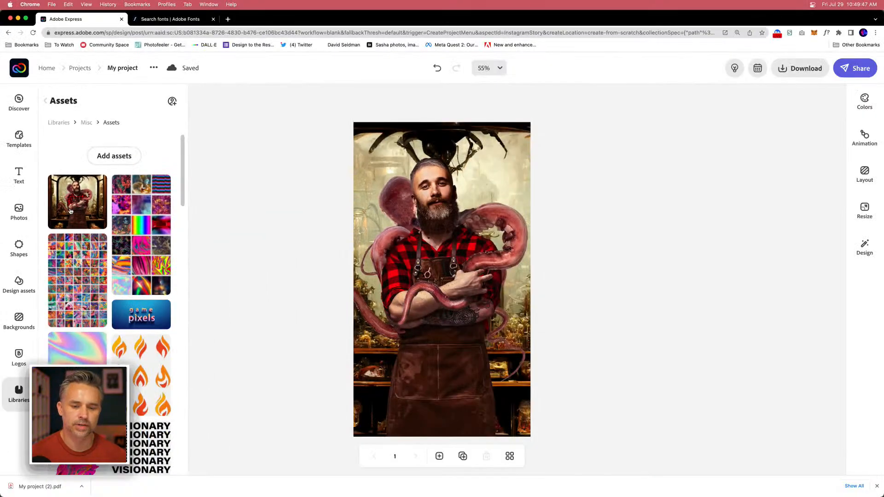
Step: Try placing a second copy of the cabinet artwork from the library on the story page and enlarging it
{"action": "left_click", "coordinate": [71, 210]}
{"action": "left_click", "coordinate": [433, 273]}
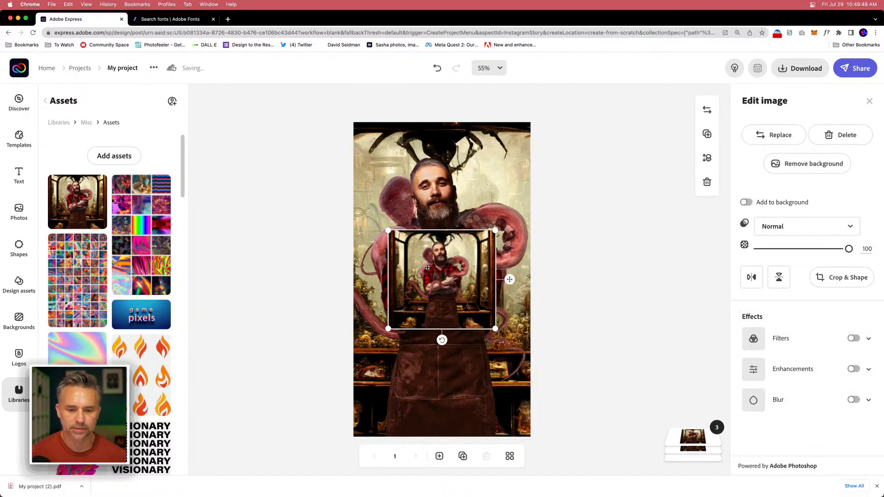
{"action": "left_click_drag", "start_coordinate": [390, 230], "coordinate": [353, 186]}
{"action": "left_click_drag", "start_coordinate": [419, 268], "coordinate": [450, 303]}
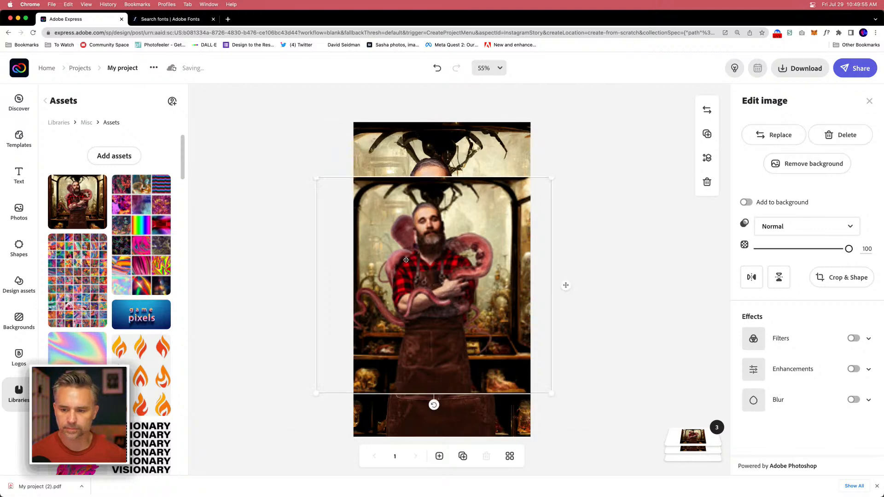
{"action": "key", "text": "BackSpace"}
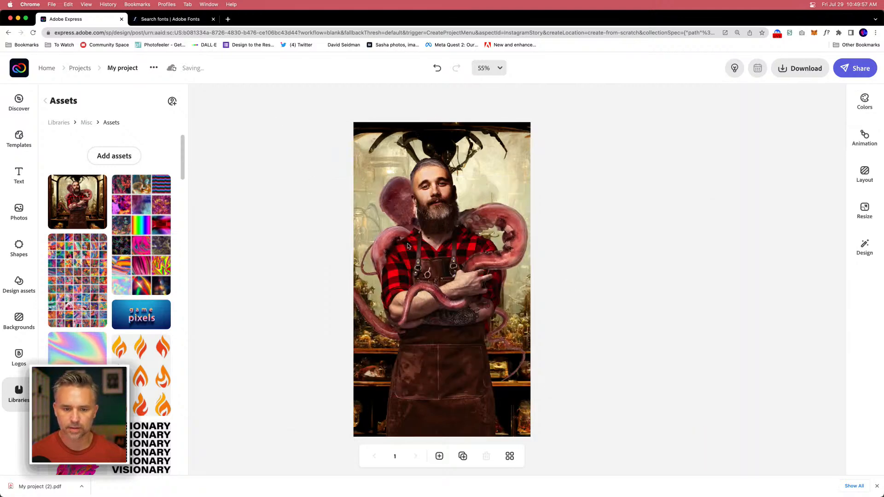
{"action": "left_click", "coordinate": [276, 200]}
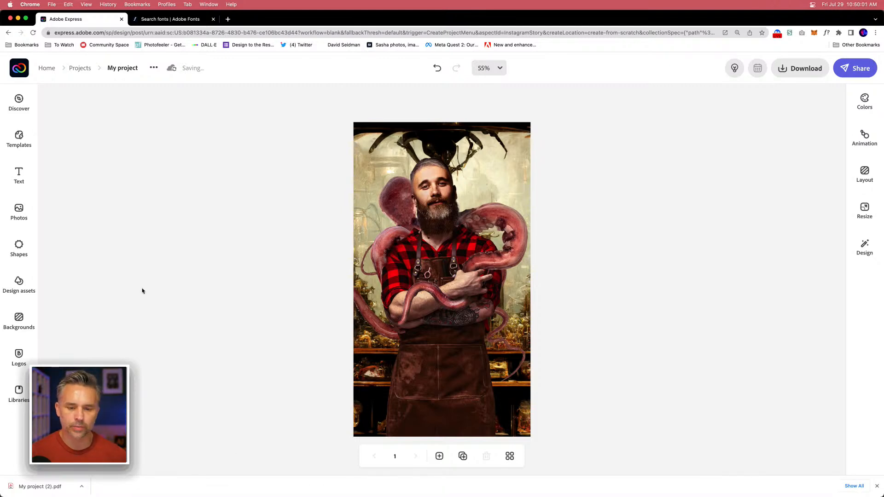
Step: Switch to Illustrator, lock the logo layer and draw a rectangle about 1285 by 1032 px on a new layer beneath it
{"action": "mouse_move", "coordinate": [212, 495]}
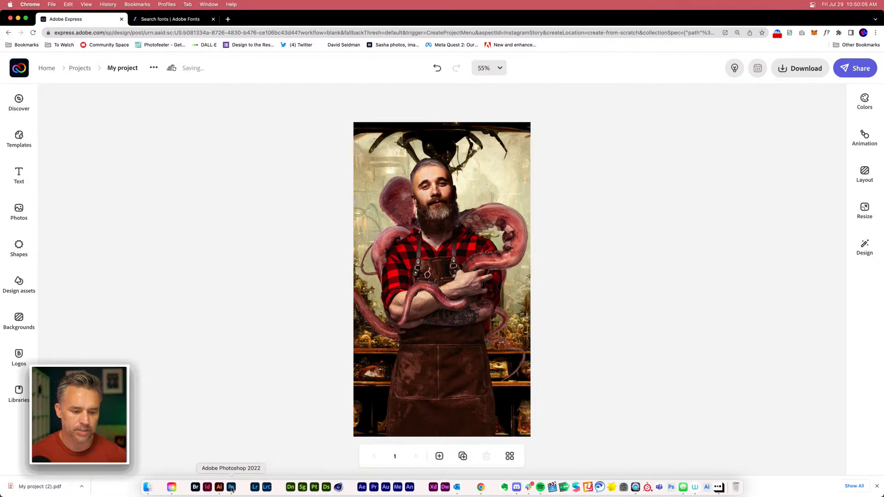
{"action": "left_click", "coordinate": [219, 487]}
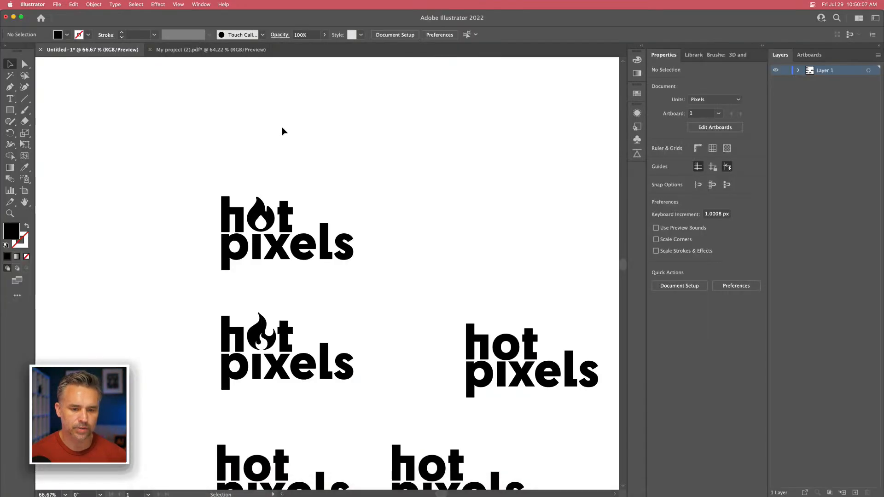
{"action": "left_click", "coordinate": [855, 493]}
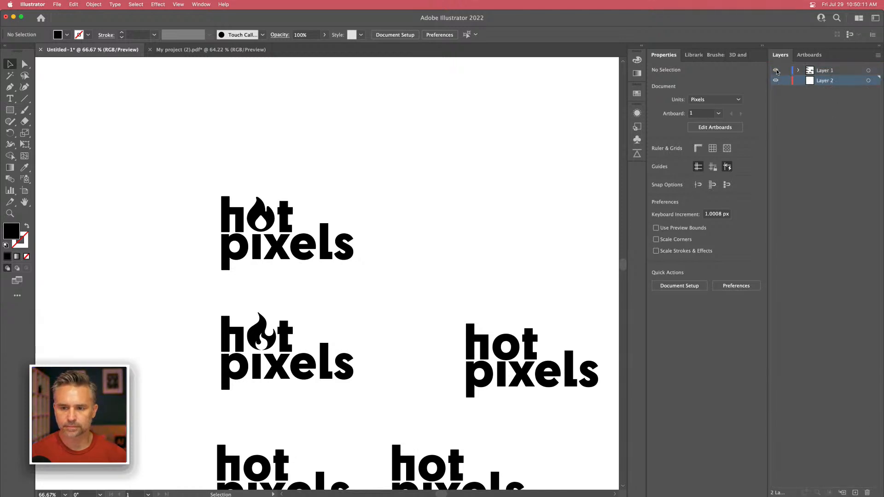
{"action": "left_click", "coordinate": [10, 110]}
{"action": "left_click_drag", "start_coordinate": [91, 71], "coordinate": [603, 481]}
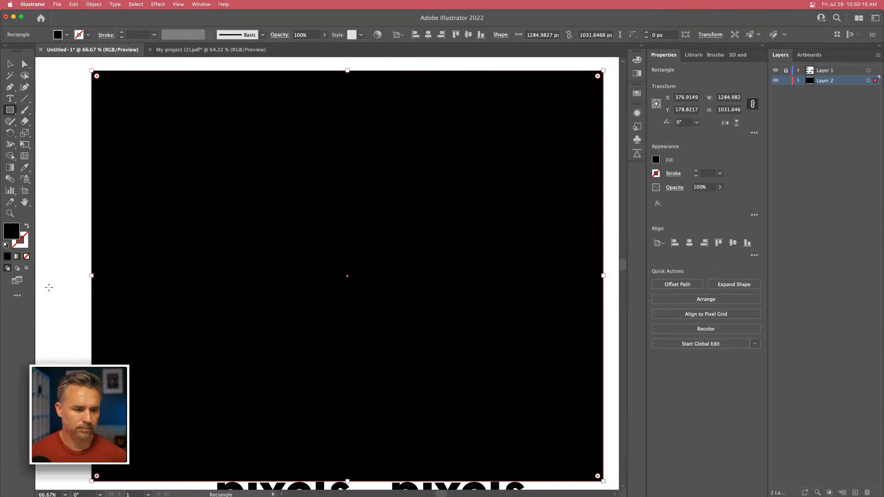
Step: Try to fill the background rectangle with the custom blue 2B4F63
{"action": "double_click", "coordinate": [11, 235]}
{"action": "type", "text": "2B4F63"}
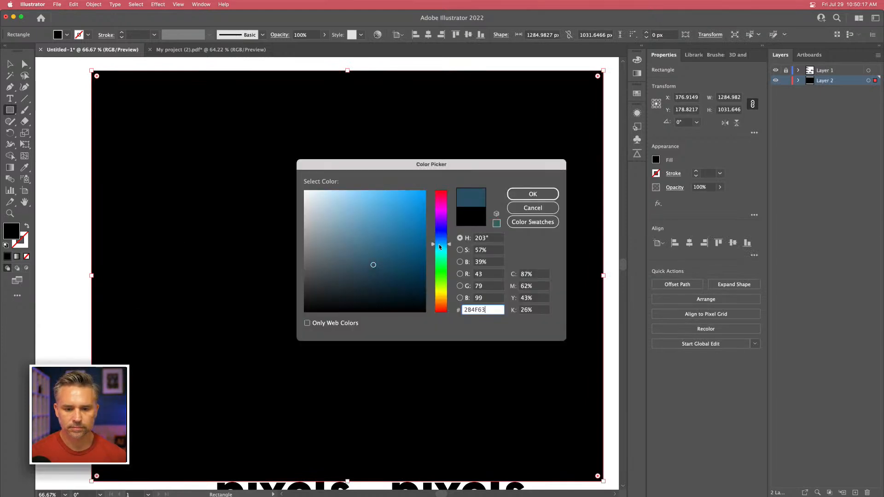
{"action": "key", "text": "Return"}
{"action": "left_click", "coordinate": [8, 63]}
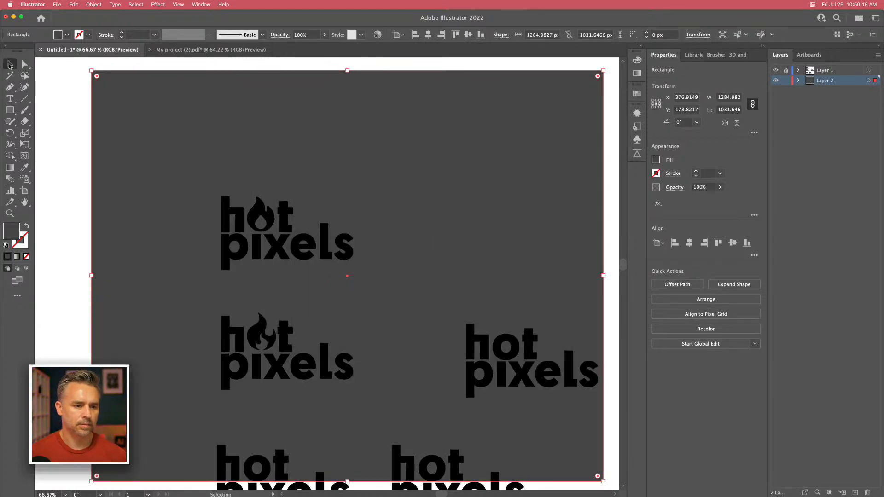
{"action": "left_click", "coordinate": [73, 4]}
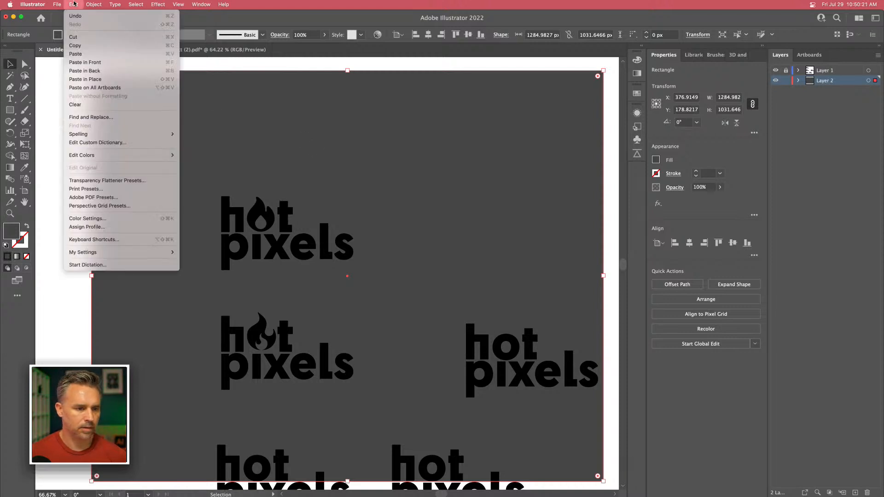
{"action": "left_click", "coordinate": [74, 4]}
{"action": "double_click", "coordinate": [6, 235]}
{"action": "left_click_drag", "start_coordinate": [390, 272], "coordinate": [381, 268]}
{"action": "key", "text": "Return"}
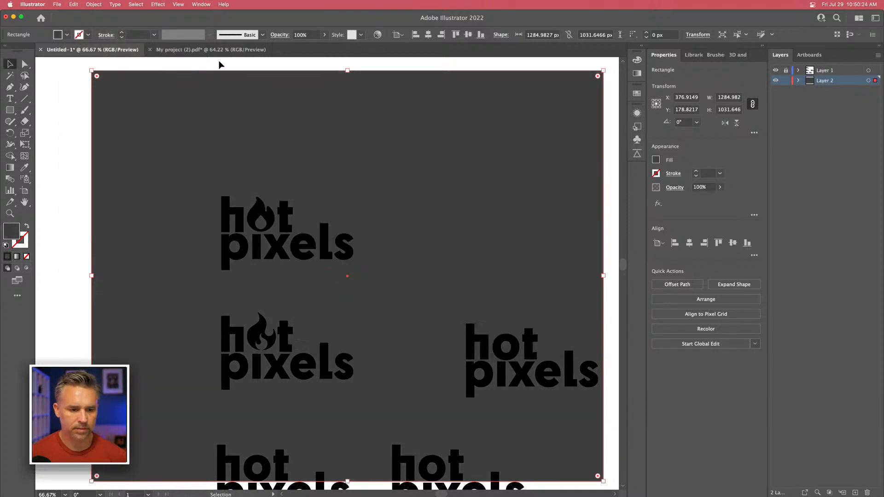
Step: Check the document's assigned colour profile and look through the colour options
{"action": "left_click", "coordinate": [93, 4]}
{"action": "left_click", "coordinate": [93, 4]}
{"action": "left_click", "coordinate": [74, 4]}
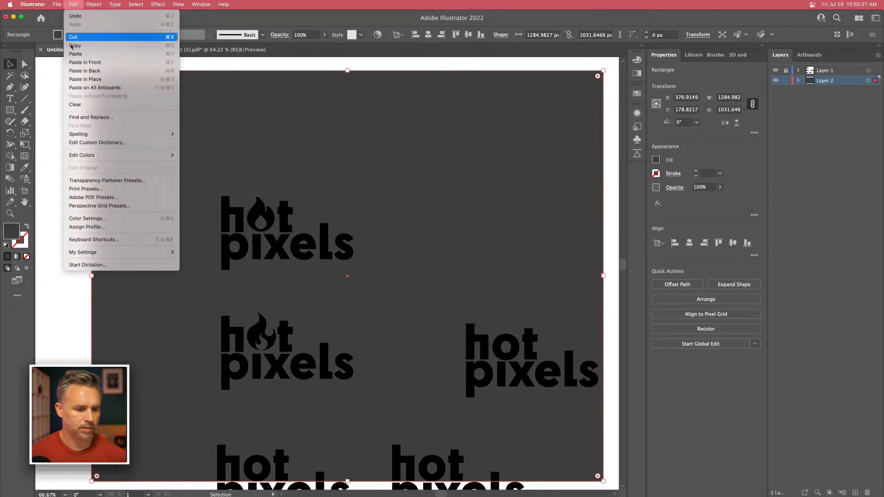
{"action": "left_click", "coordinate": [86, 227]}
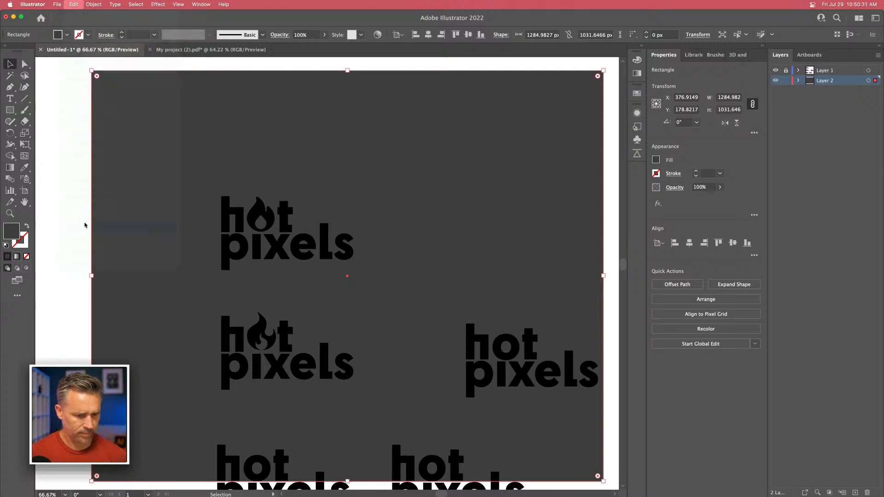
{"action": "key", "text": "Return"}
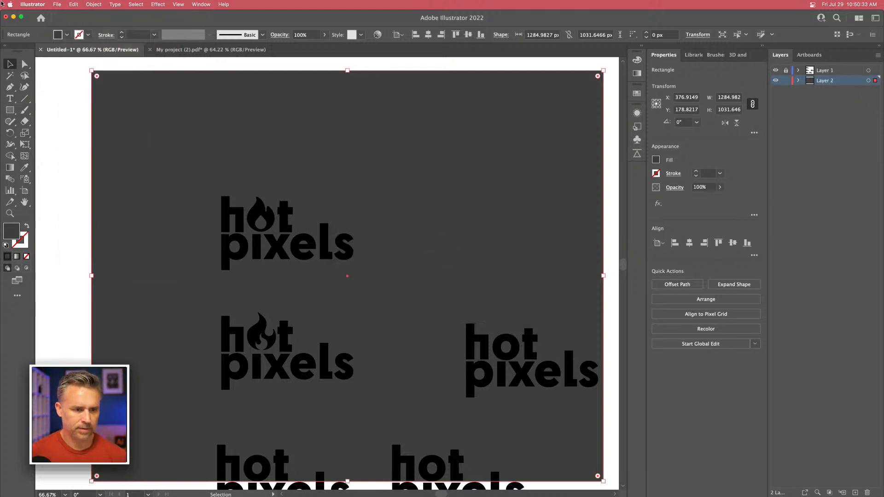
{"action": "left_click", "coordinate": [71, 5]}
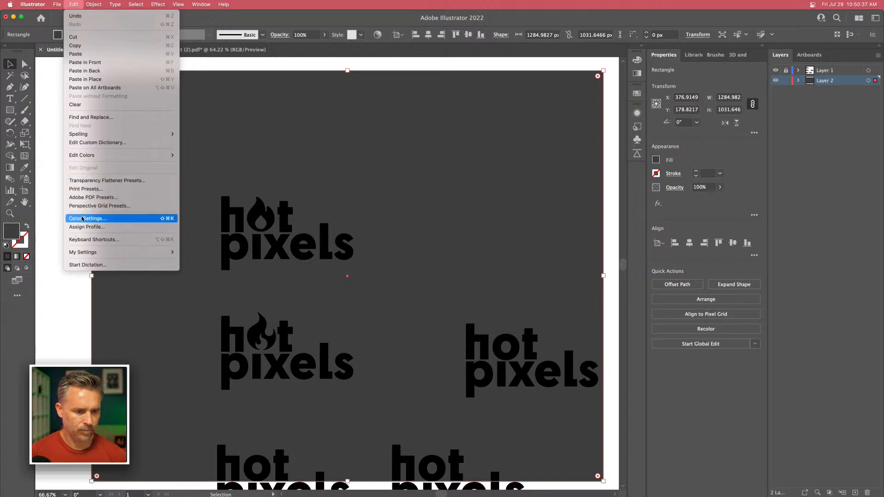
{"action": "mouse_move", "coordinate": [57, 5]}
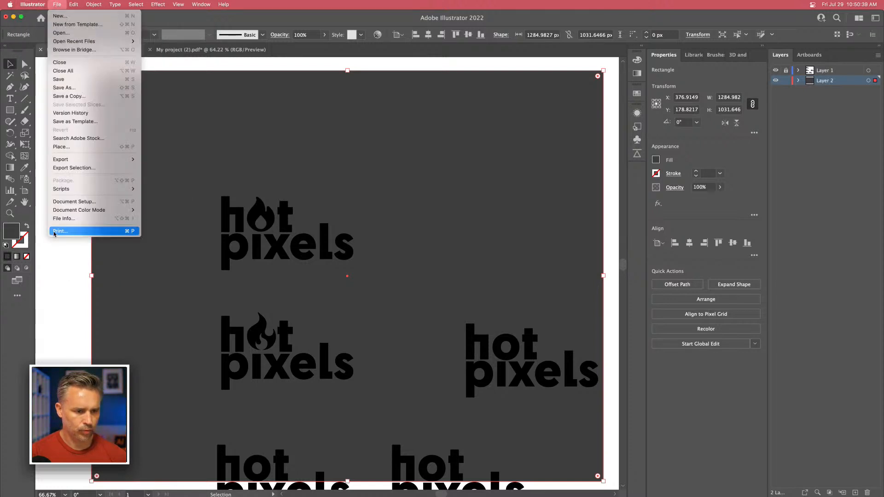
{"action": "left_click", "coordinate": [428, 208]}
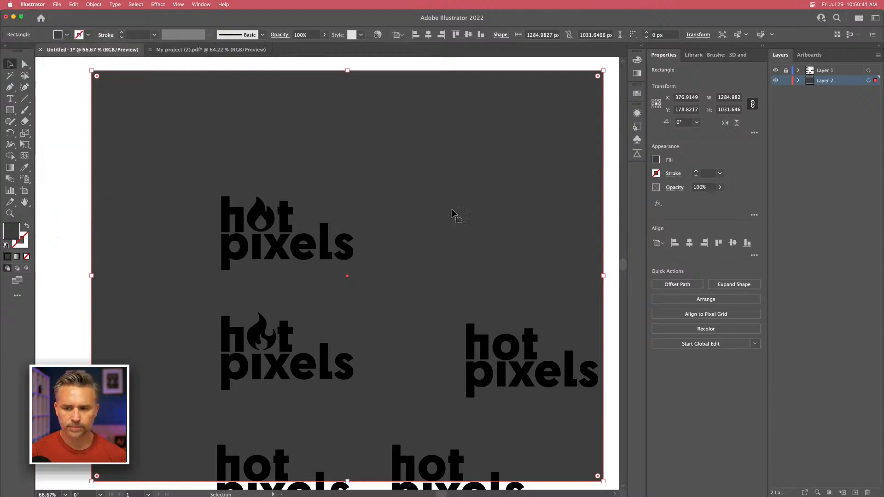
Step: Fill the background rectangle with a bright blue swatch and lock its layer, leaving the logo layer unlocked
{"action": "left_click", "coordinate": [656, 160]}
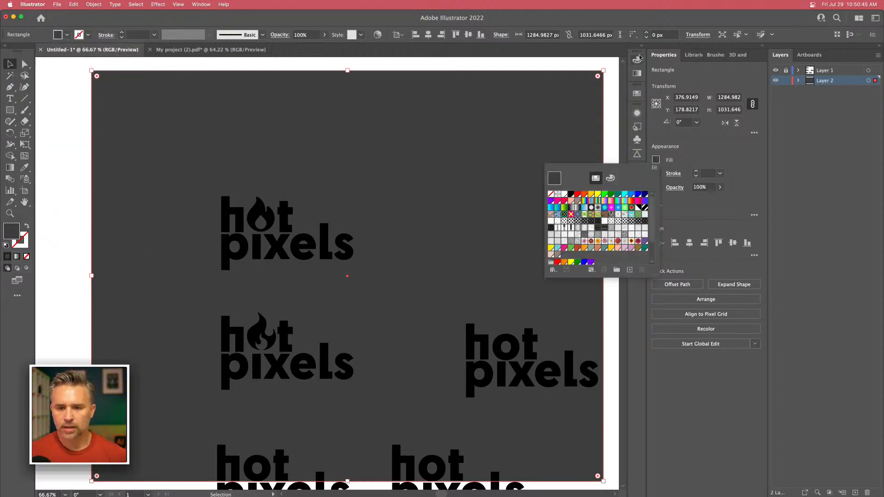
{"action": "left_click", "coordinate": [605, 195]}
{"action": "left_click", "coordinate": [612, 194]}
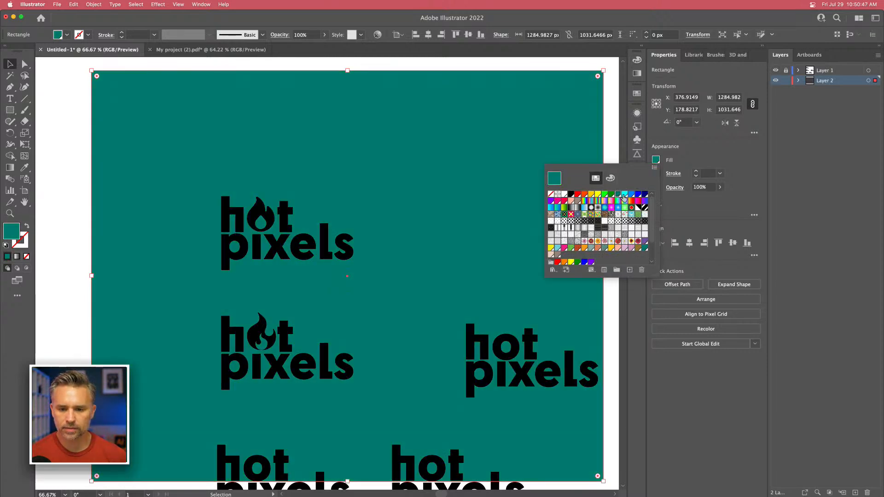
{"action": "left_click", "coordinate": [625, 195]}
{"action": "left_click", "coordinate": [631, 194]}
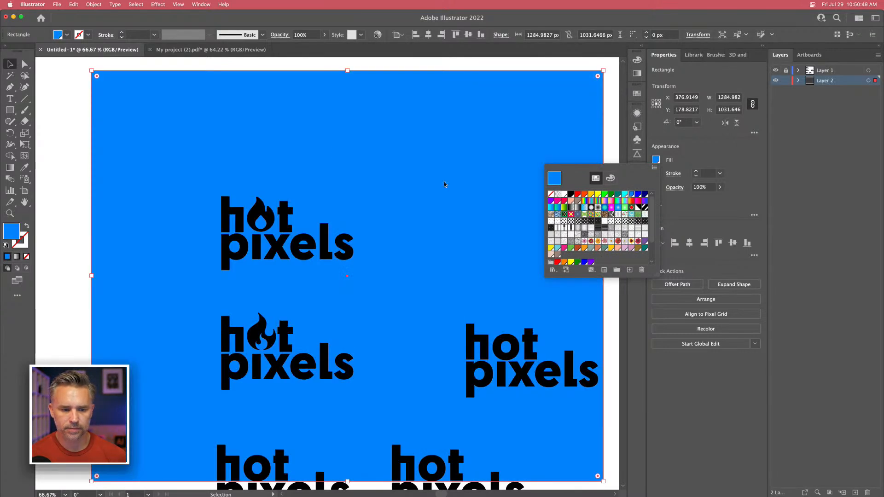
{"action": "left_click", "coordinate": [797, 81]}
{"action": "left_click", "coordinate": [787, 81]}
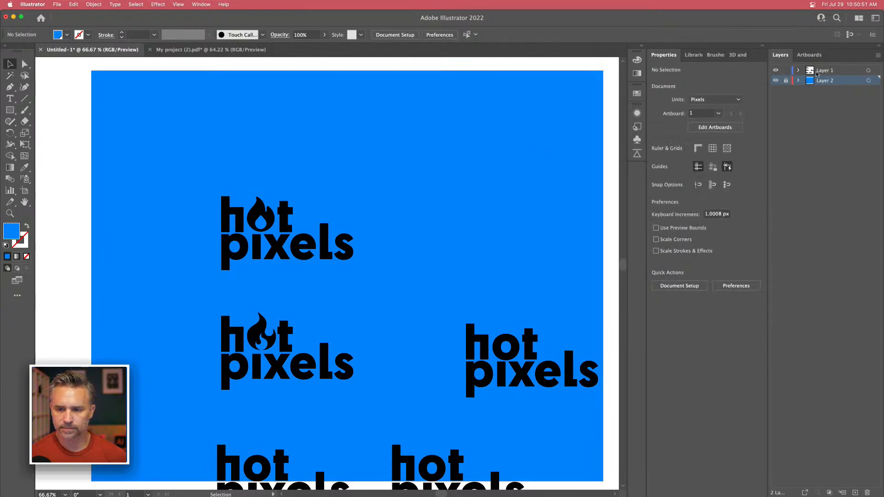
Step: Duplicate the upper wordmark with the droplet-centred flame to the right of the original
{"action": "left_click_drag", "start_coordinate": [182, 186], "coordinate": [388, 286]}
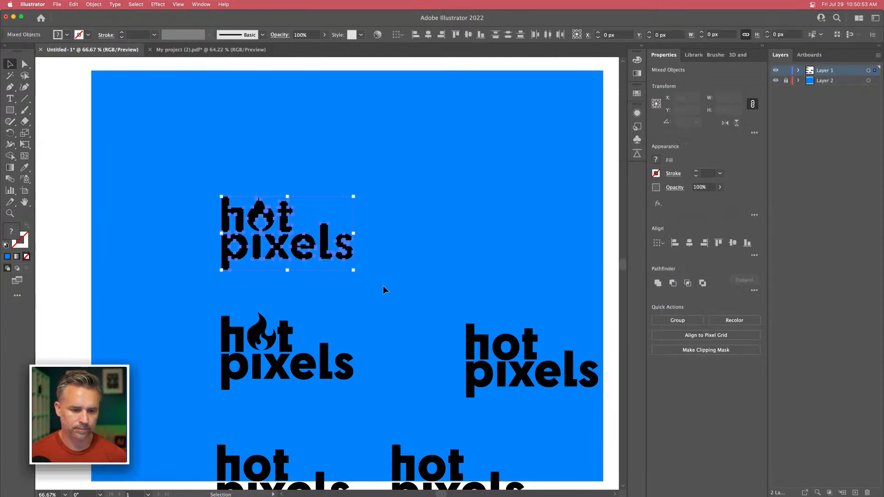
{"action": "scroll", "coordinate": [388, 286], "scroll_direction": "right", "scroll_amount": 3}
{"action": "left_click_drag", "start_coordinate": [186, 222], "coordinate": [343, 229]}
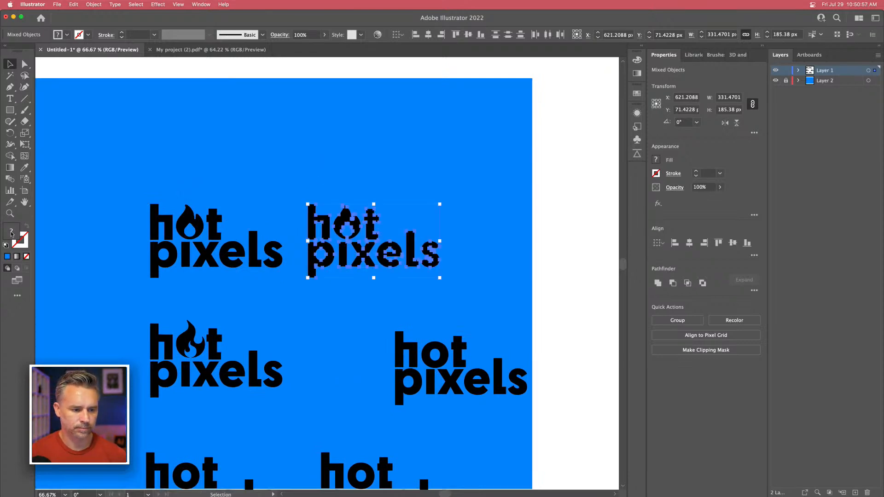
Step: Fill the duplicated flame wordmark with white
{"action": "scroll", "coordinate": [421, 174], "scroll_direction": "left", "scroll_amount": 3}
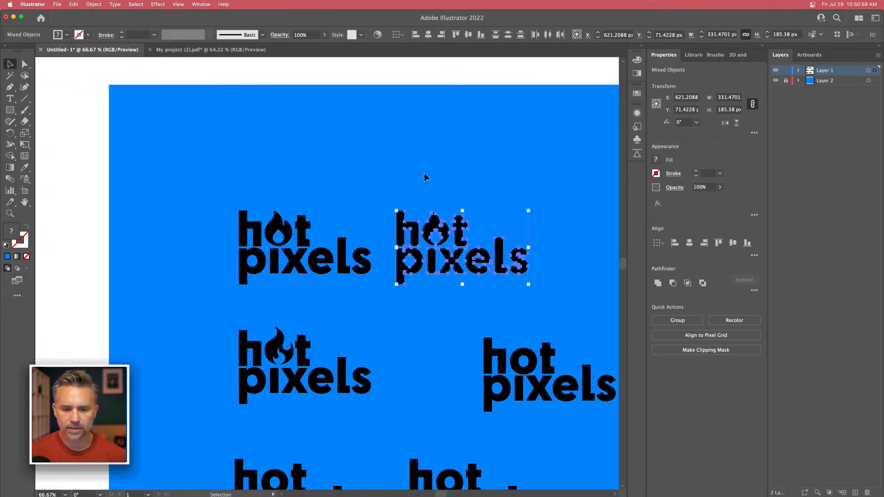
{"action": "left_click", "coordinate": [637, 60]}
{"action": "left_click", "coordinate": [528, 70]}
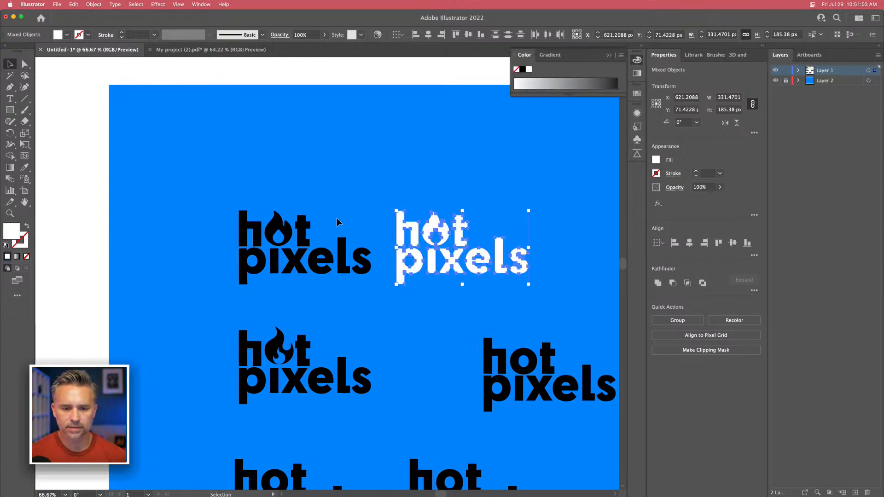
{"action": "left_click", "coordinate": [355, 175]}
{"action": "scroll", "coordinate": [340, 179], "scroll_direction": "right", "scroll_amount": 3}
{"action": "key", "text": "super+equal"}
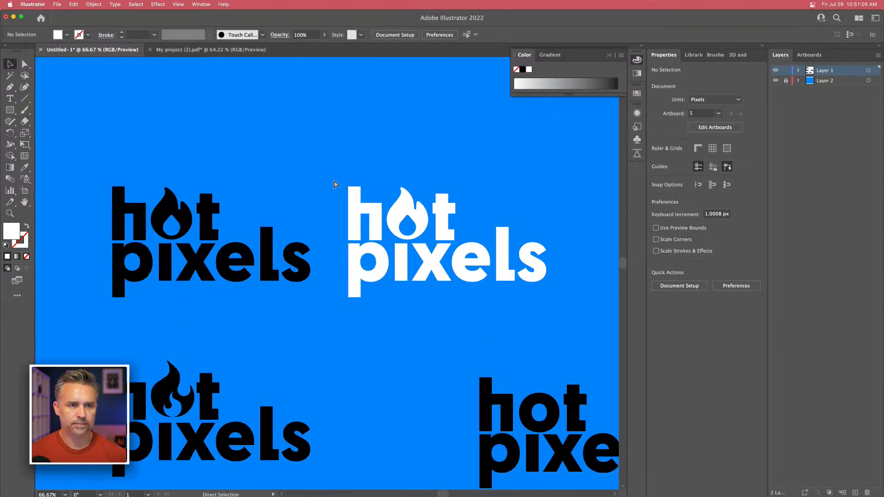
Step: Collapse the Properties dock to icons to make more canvas space for the black and white logos
{"action": "left_click_drag", "start_coordinate": [384, 191], "coordinate": [378, 172]}
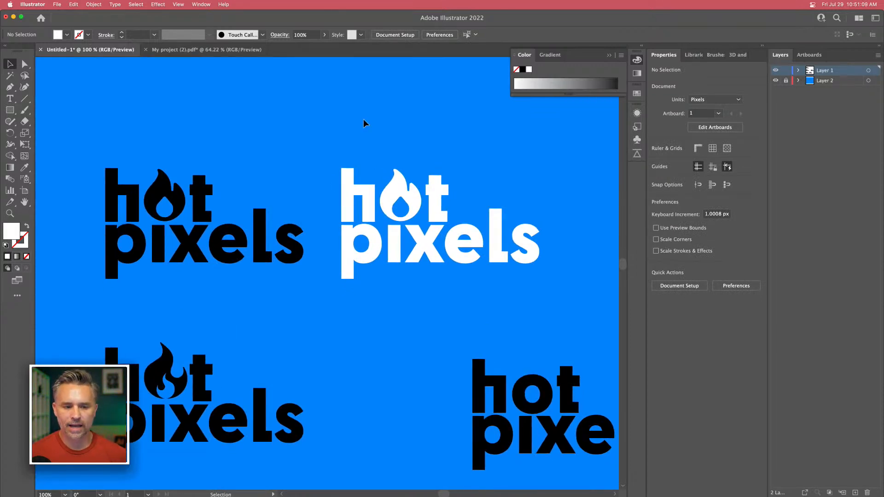
{"action": "left_click", "coordinate": [387, 203]}
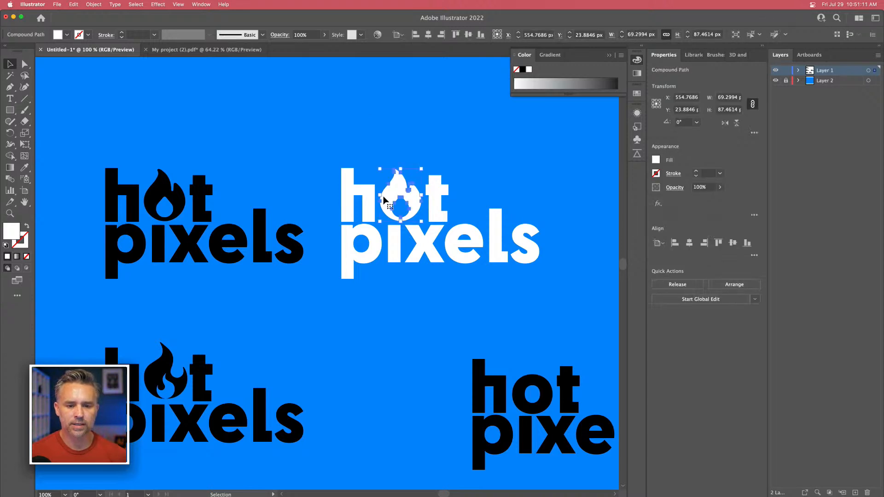
{"action": "left_click", "coordinate": [760, 46]}
{"action": "left_click", "coordinate": [382, 128]}
{"action": "left_click_drag", "start_coordinate": [268, 122], "coordinate": [332, 133]}
{"action": "left_click_drag", "start_coordinate": [292, 181], "coordinate": [309, 143]}
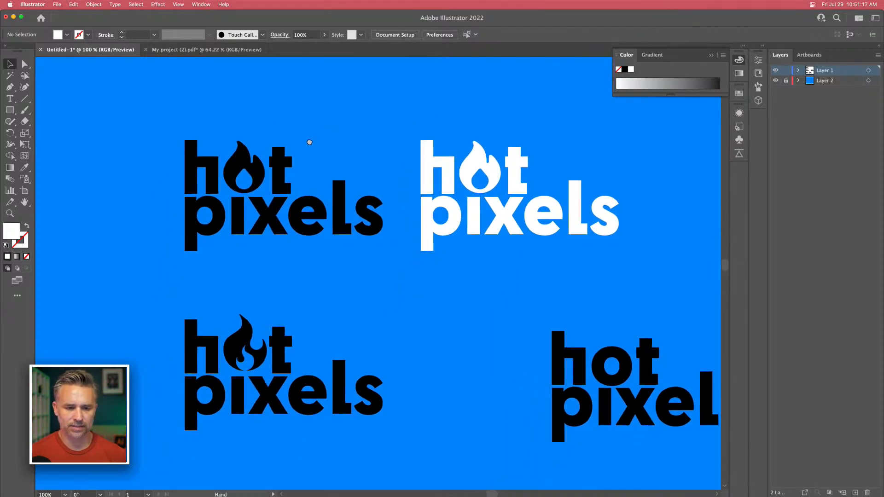
Step: Shift the upper black and white logos left and add a second white copy at the right end of their row
{"action": "left_click_drag", "start_coordinate": [121, 110], "coordinate": [684, 278]}
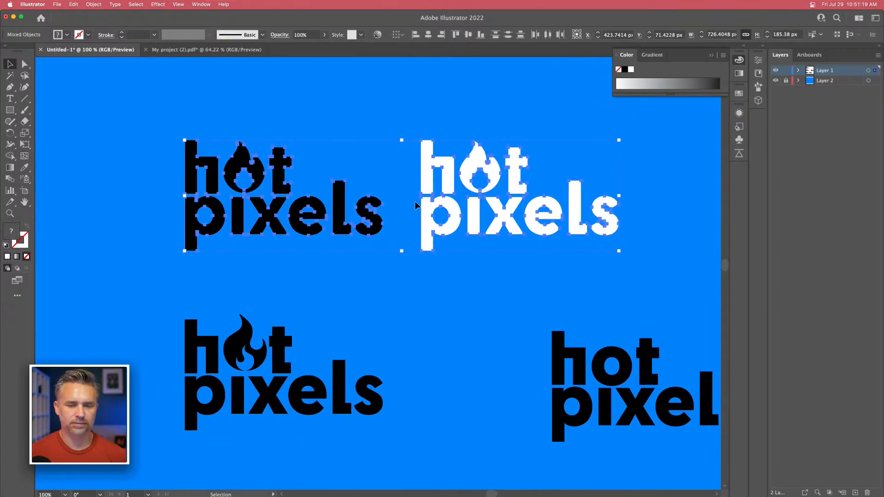
{"action": "left_click_drag", "start_coordinate": [469, 167], "coordinate": [335, 169]}
{"action": "left_click", "coordinate": [400, 281]}
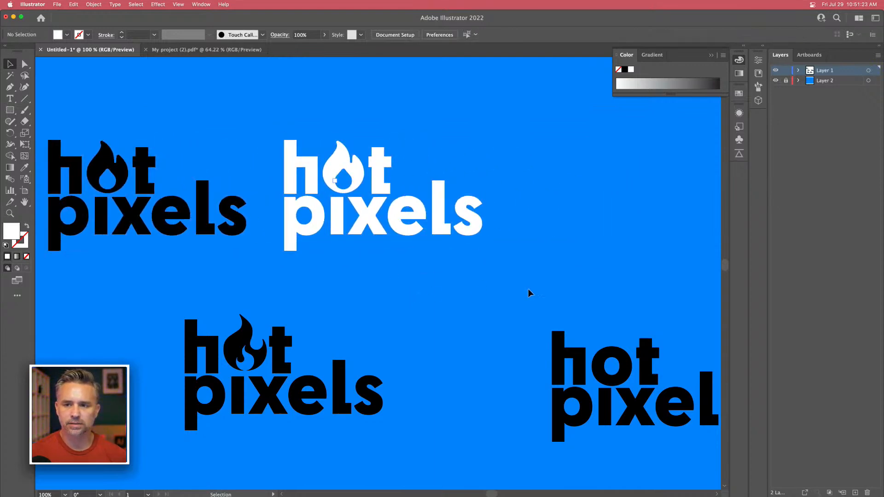
{"action": "left_click_drag", "start_coordinate": [374, 143], "coordinate": [272, 109]}
{"action": "left_click_drag", "start_coordinate": [288, 164], "coordinate": [523, 177]}
{"action": "left_click", "coordinate": [339, 90]}
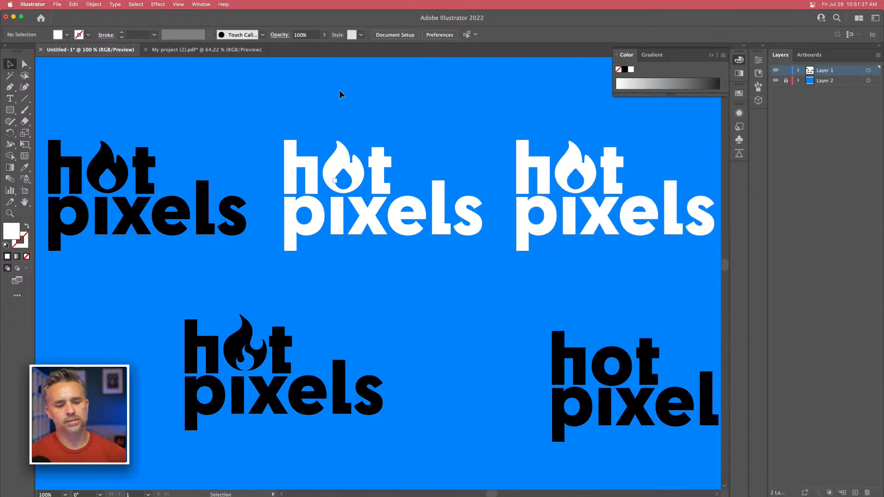
{"action": "scroll", "coordinate": [340, 290], "scroll_direction": "down", "scroll_amount": 3}
{"action": "scroll", "coordinate": [339, 290], "scroll_direction": "right", "scroll_amount": 3}
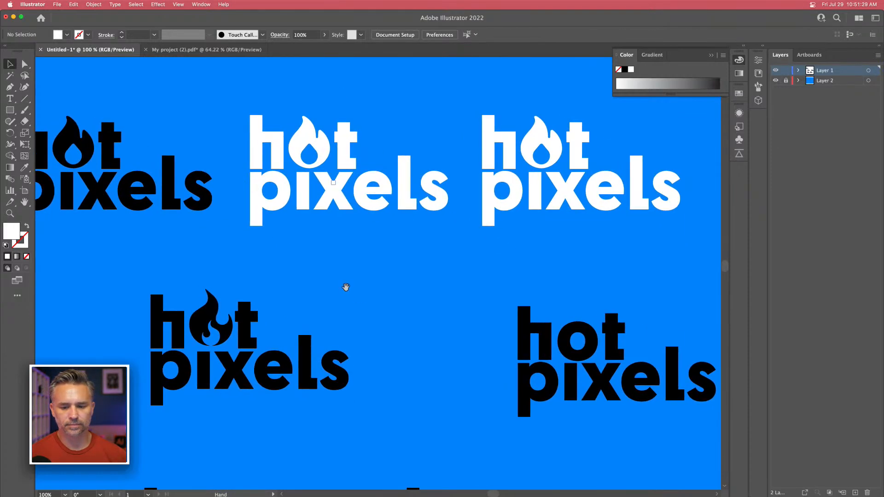
{"action": "scroll", "coordinate": [585, 298], "scroll_direction": "down", "scroll_amount": 2}
{"action": "scroll", "coordinate": [585, 298], "scroll_direction": "right", "scroll_amount": 4}
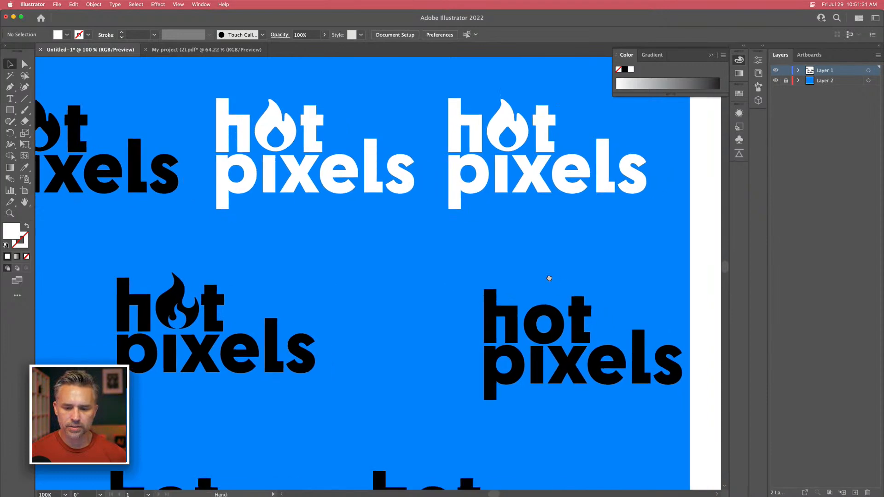
Step: Move the plain black "hot pixels" wordmark closer to the black flame wordmark beside it
{"action": "left_click_drag", "start_coordinate": [454, 277], "coordinate": [618, 419]}
{"action": "left_click_drag", "start_coordinate": [418, 279], "coordinate": [716, 415]}
{"action": "left_click_drag", "start_coordinate": [434, 320], "coordinate": [451, 324]}
{"action": "left_click", "coordinate": [377, 247]}
Step: Set the Pencil tool's fidelity to fully Smooth and draw a wavy upright path about 18 by 83 px above the plain wordmark's "o"
{"action": "key", "text": "super+equal"}
{"action": "key", "text": "super+equal"}
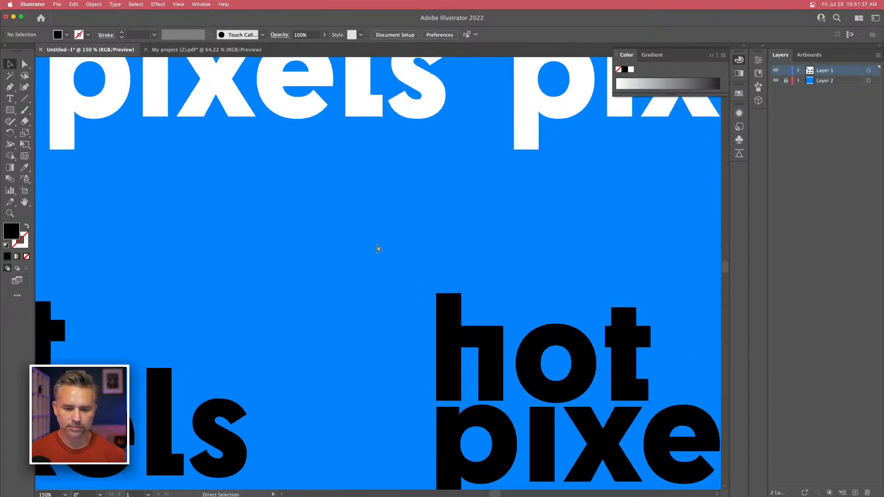
{"action": "left_click_drag", "start_coordinate": [389, 255], "coordinate": [279, 193]}
{"action": "key", "text": "n"}
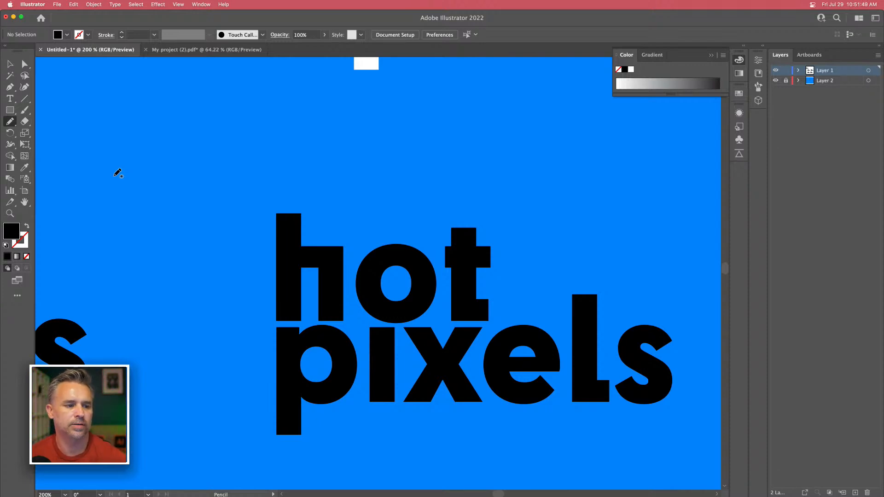
{"action": "double_click", "coordinate": [9, 121]}
{"action": "left_click_drag", "start_coordinate": [478, 151], "coordinate": [518, 151]}
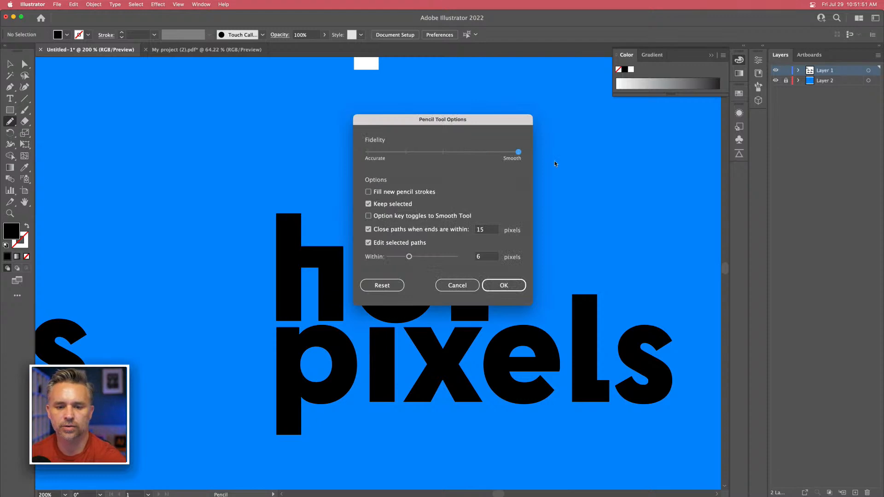
{"action": "left_click", "coordinate": [503, 285]}
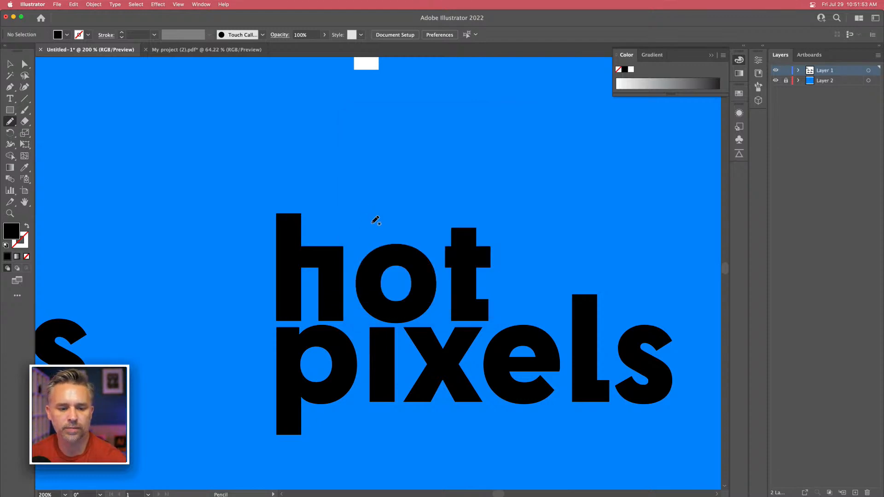
{"action": "left_click_drag", "start_coordinate": [371, 211], "coordinate": [377, 120]}
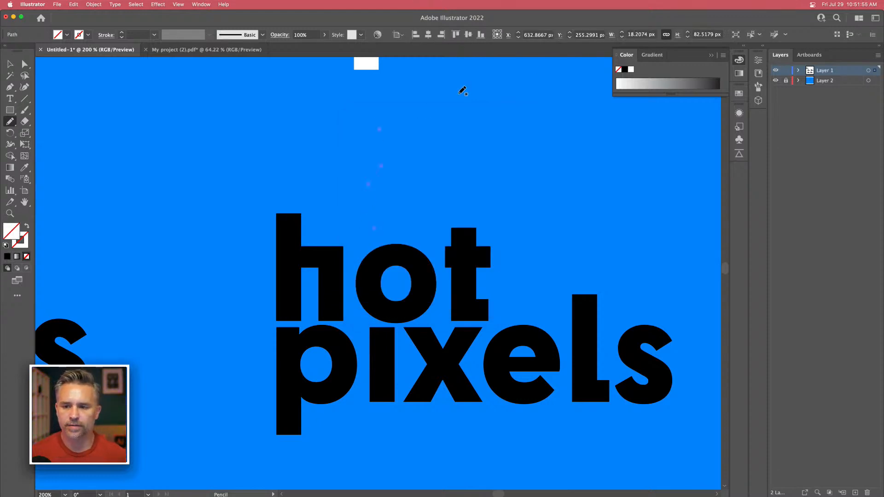
Step: Change the Layer 1 selection colour to Light Red
{"action": "double_click", "coordinate": [846, 73]}
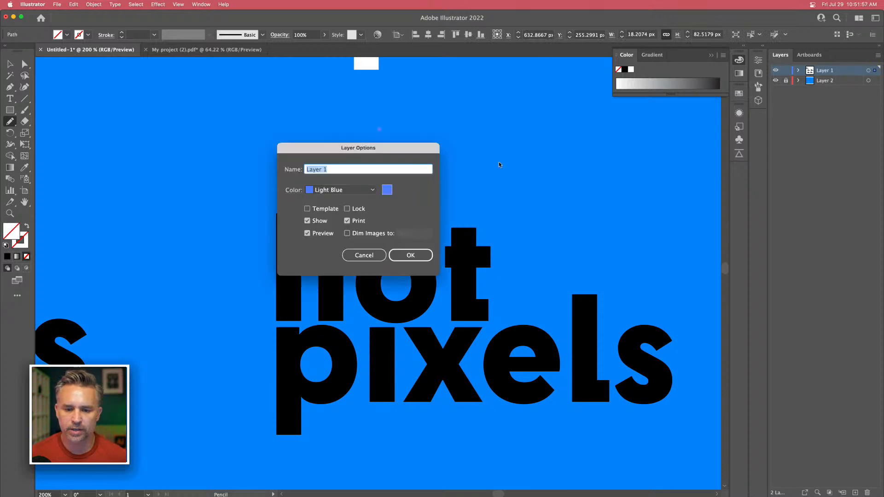
{"action": "left_click", "coordinate": [358, 189]}
{"action": "left_click", "coordinate": [319, 229]}
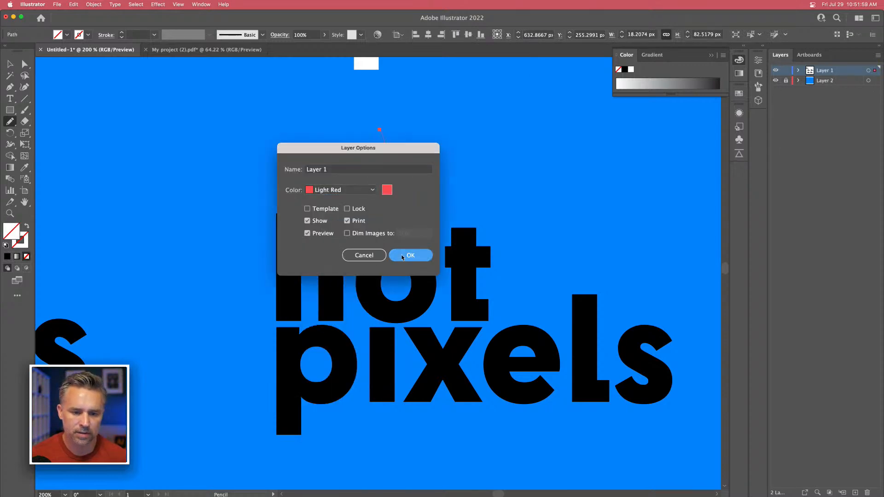
{"action": "key", "text": "Return"}
Step: Give the wavy path above the "o" a black stroke of 7 pt
{"action": "left_click", "coordinate": [8, 64]}
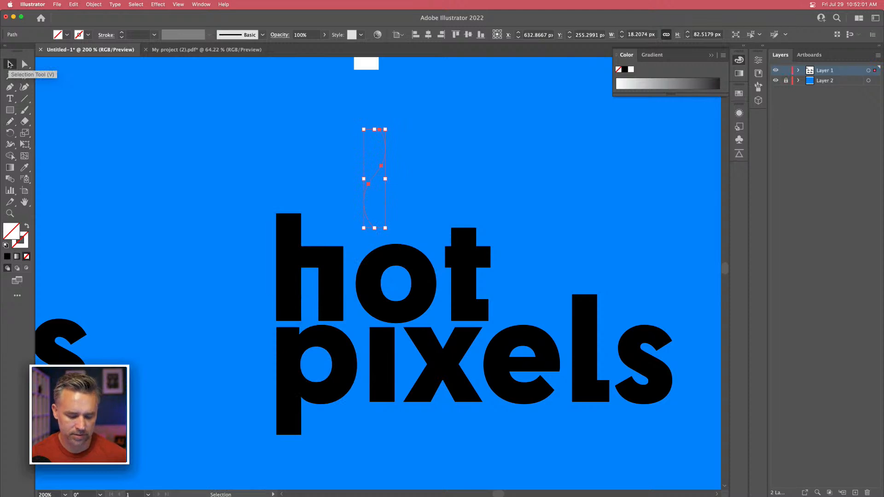
{"action": "key", "text": "super+equal"}
{"action": "scroll", "coordinate": [183, 152], "scroll_direction": "down", "scroll_amount": 5}
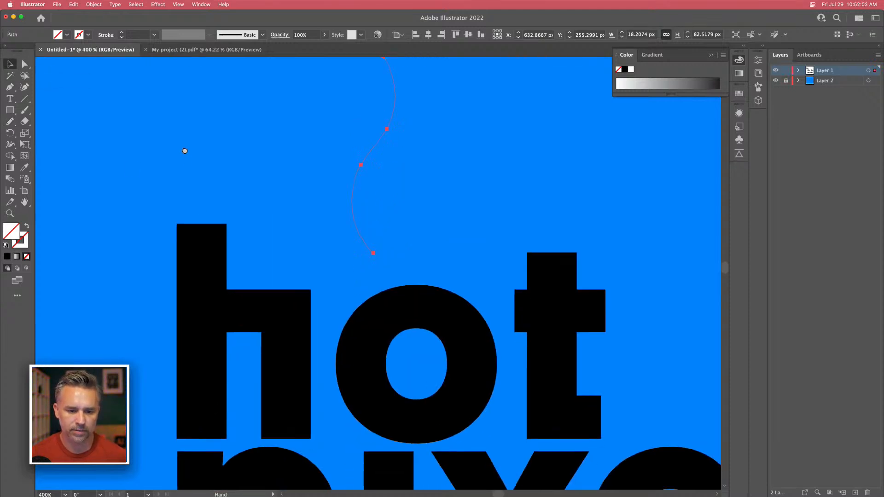
{"action": "scroll", "coordinate": [188, 180], "scroll_direction": "up", "scroll_amount": 1}
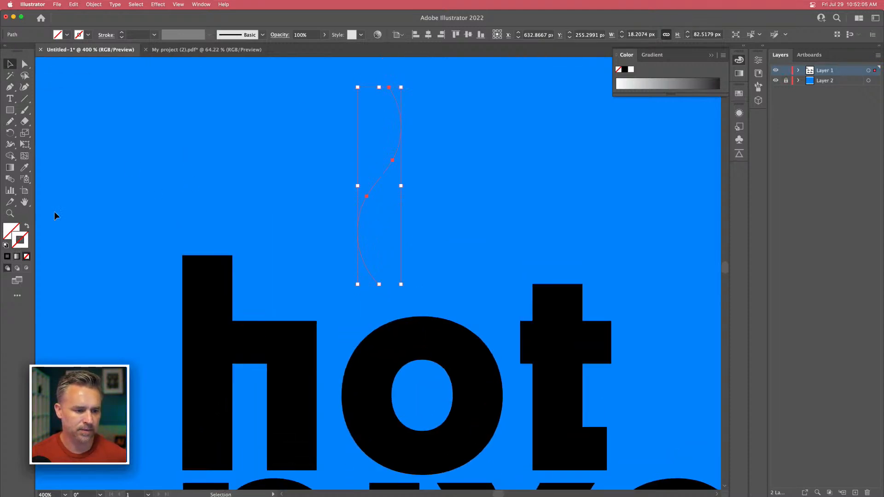
{"action": "left_click", "coordinate": [624, 70]}
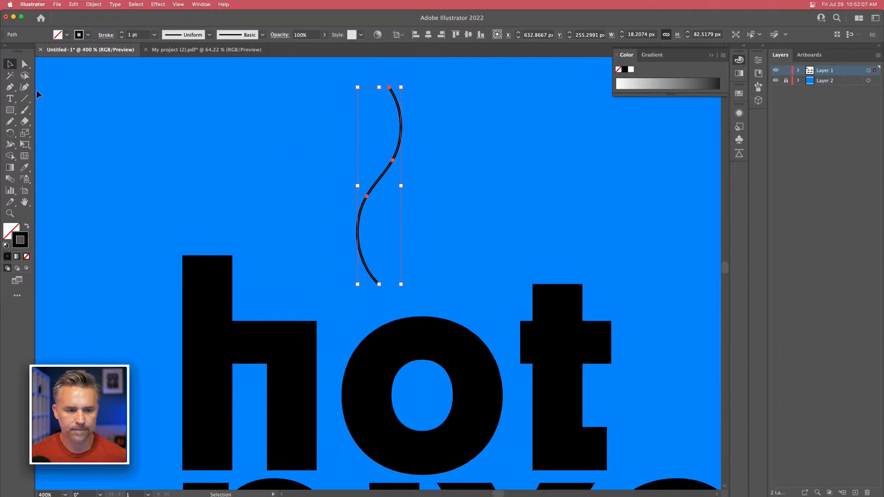
{"action": "left_click", "coordinate": [122, 34]}
{"action": "left_click", "coordinate": [122, 33]}
{"action": "left_click", "coordinate": [122, 33]}
{"action": "left_click", "coordinate": [121, 33]}
{"action": "left_click", "coordinate": [122, 34]}
{"action": "left_click", "coordinate": [121, 33]}
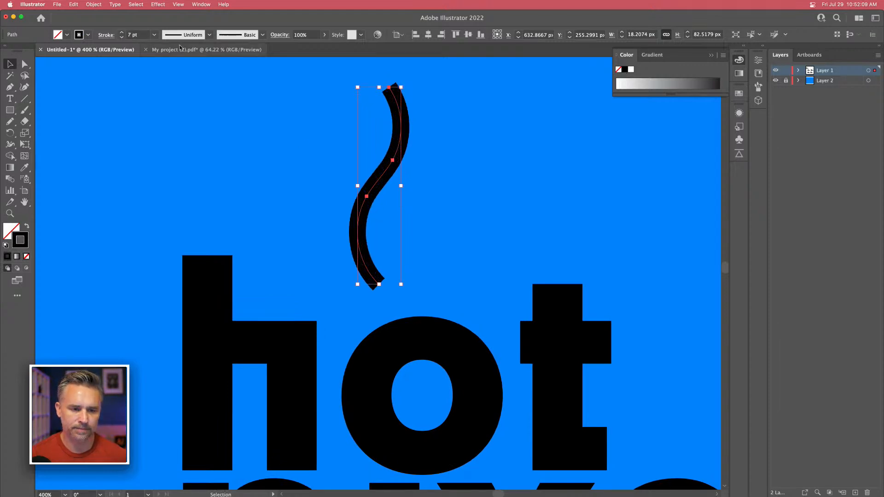
Step: Apply the width profile tapered at both ends to the wavy path and raise its stroke weight to 15 pt
{"action": "left_click", "coordinate": [210, 35]}
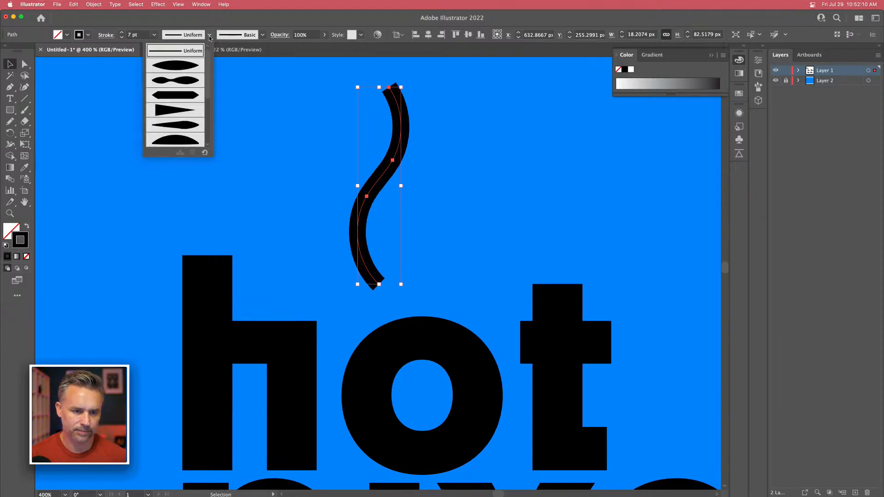
{"action": "left_click", "coordinate": [168, 69]}
{"action": "left_click", "coordinate": [122, 32]}
{"action": "left_click", "coordinate": [123, 33]}
{"action": "left_click", "coordinate": [123, 33]}
{"action": "left_click", "coordinate": [123, 33]}
{"action": "left_click", "coordinate": [122, 33]}
{"action": "left_click", "coordinate": [122, 32]}
{"action": "left_click", "coordinate": [123, 33]}
{"action": "left_click", "coordinate": [123, 32]}
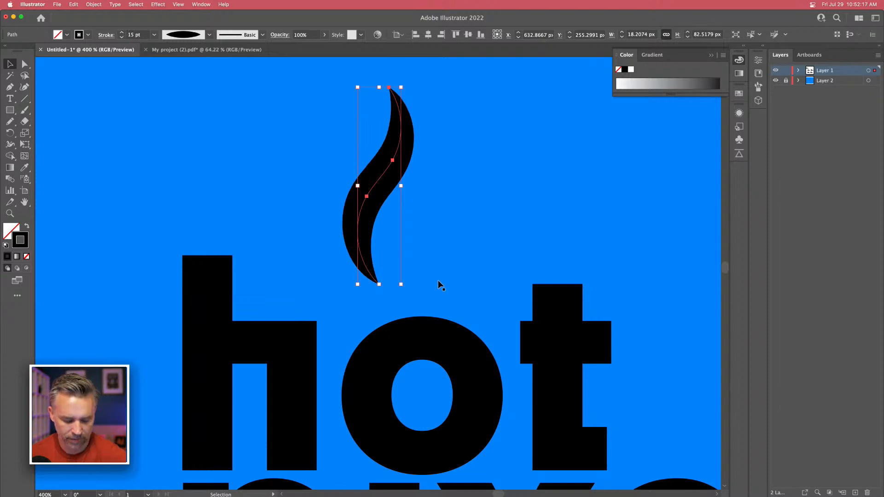
Step: Draw a shorter wavy flame stroke on each side of the central one with the Pencil, the left one about 55 px tall
{"action": "left_click", "coordinate": [10, 121]}
{"action": "mouse_move", "coordinate": [434, 284]}
{"action": "left_mouse_down"}
{"action": "mouse_move", "coordinate": [428, 265]}
{"action": "mouse_move", "coordinate": [444, 174]}
{"action": "left_mouse_up"}
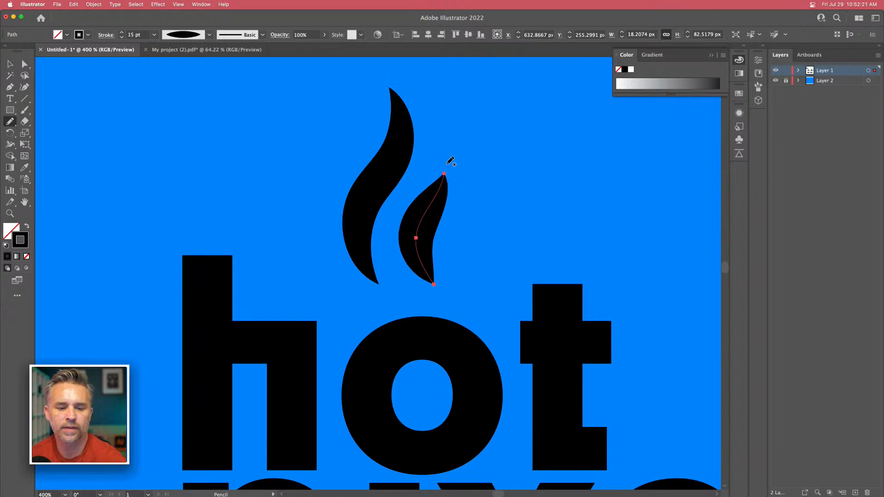
{"action": "left_click_drag", "start_coordinate": [324, 284], "coordinate": [331, 152]}
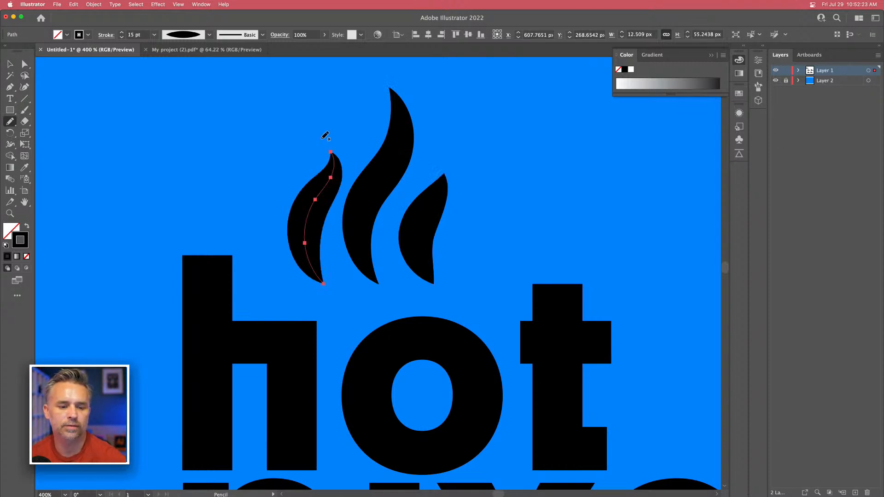
{"action": "left_click", "coordinate": [10, 64]}
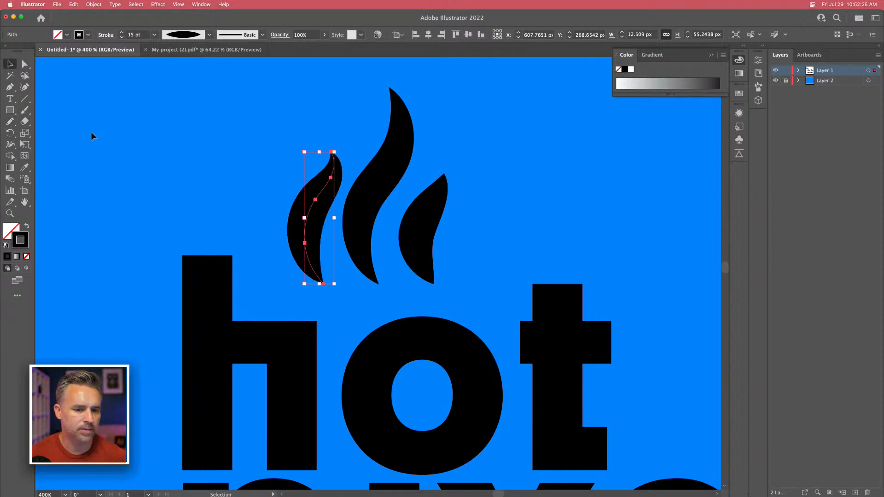
{"action": "key", "text": "super+a"}
{"action": "left_click", "coordinate": [274, 109]}
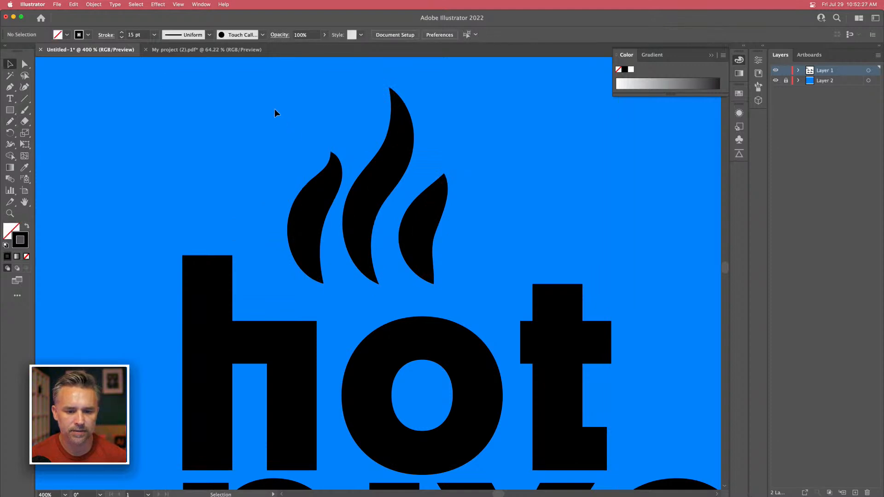
Step: Move the three flame strokes down over the "o" of "hot", with the middle one raised slightly above its neighbours
{"action": "left_click_drag", "start_coordinate": [454, 242], "coordinate": [456, 244]}
{"action": "left_click", "coordinate": [284, 322], "text": "shift"}
{"action": "left_click_drag", "start_coordinate": [355, 218], "coordinate": [406, 252]}
{"action": "left_click", "coordinate": [391, 148]}
{"action": "left_click_drag", "start_coordinate": [419, 218], "coordinate": [428, 209]}
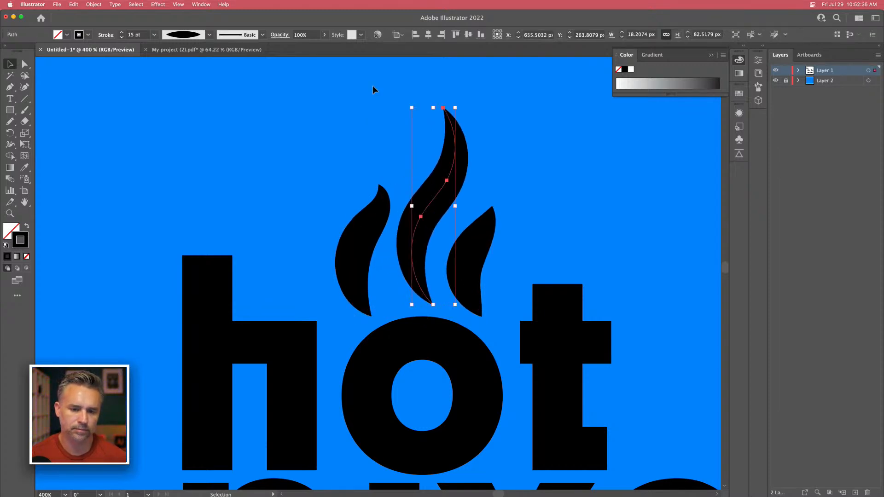
Step: Shorten each of the three flame strokes above the "o" by lowering its upper end
{"action": "left_click_drag", "start_coordinate": [435, 109], "coordinate": [434, 134]}
{"action": "left_click", "coordinate": [371, 230]}
{"action": "left_click_drag", "start_coordinate": [367, 184], "coordinate": [367, 204]}
{"action": "left_click", "coordinate": [466, 264]}
{"action": "left_click_drag", "start_coordinate": [480, 212], "coordinate": [480, 220]}
{"action": "left_click", "coordinate": [365, 143]}
Step: Delete the lower black wordmark with the swirling flame, beside the three-stroke version
{"action": "key", "text": "super+minus"}
{"action": "key", "text": "super+minus"}
{"action": "key", "text": "super+minus"}
{"action": "key", "text": "super+minus"}
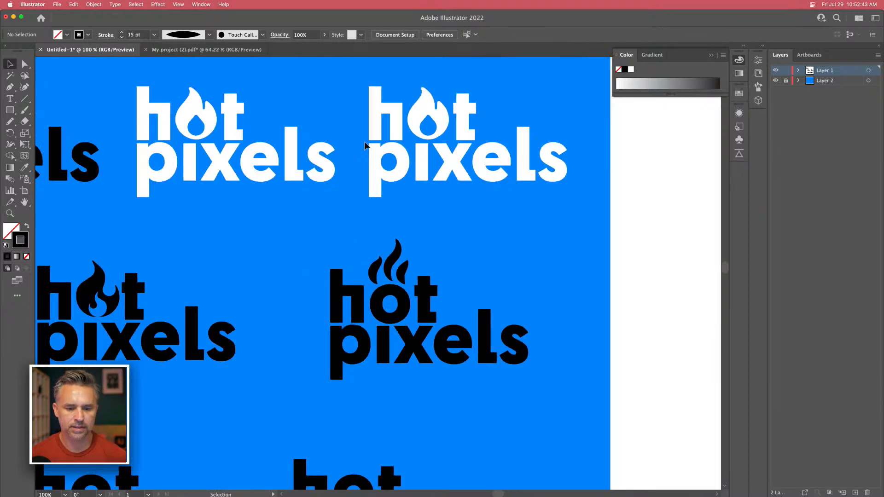
{"action": "left_click_drag", "start_coordinate": [283, 234], "coordinate": [386, 256]}
{"action": "left_click_drag", "start_coordinate": [258, 242], "coordinate": [306, 257]}
{"action": "left_click_drag", "start_coordinate": [376, 421], "coordinate": [410, 444]}
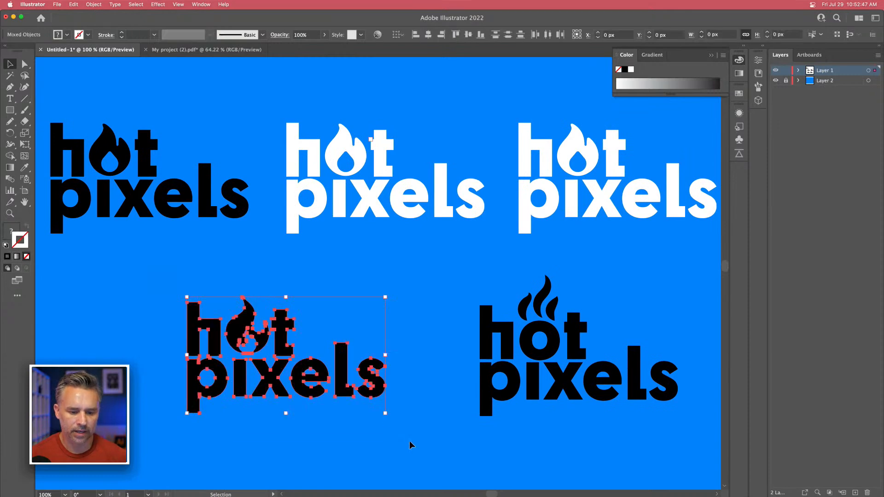
{"action": "key", "text": "Delete"}
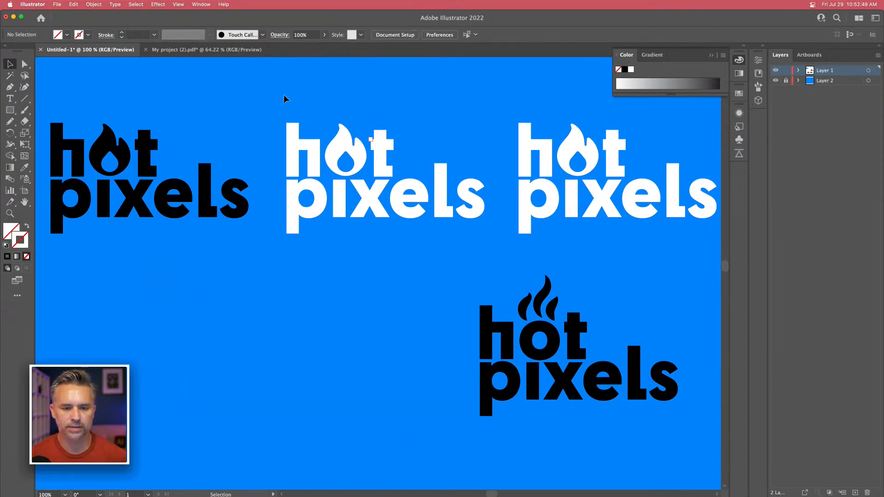
Step: Delete the middle white flame wordmark from the upper row
{"action": "left_click_drag", "start_coordinate": [280, 110], "coordinate": [497, 258]}
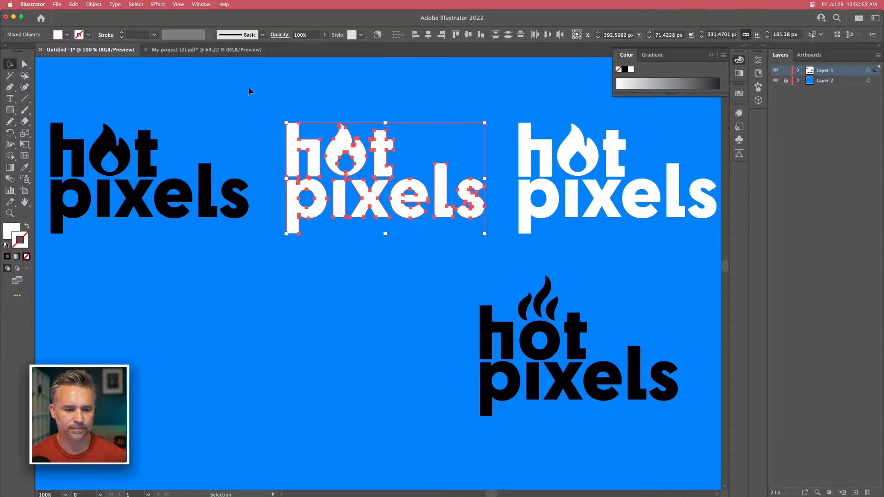
{"action": "left_click", "coordinate": [249, 101]}
{"action": "left_click_drag", "start_coordinate": [278, 100], "coordinate": [479, 243]}
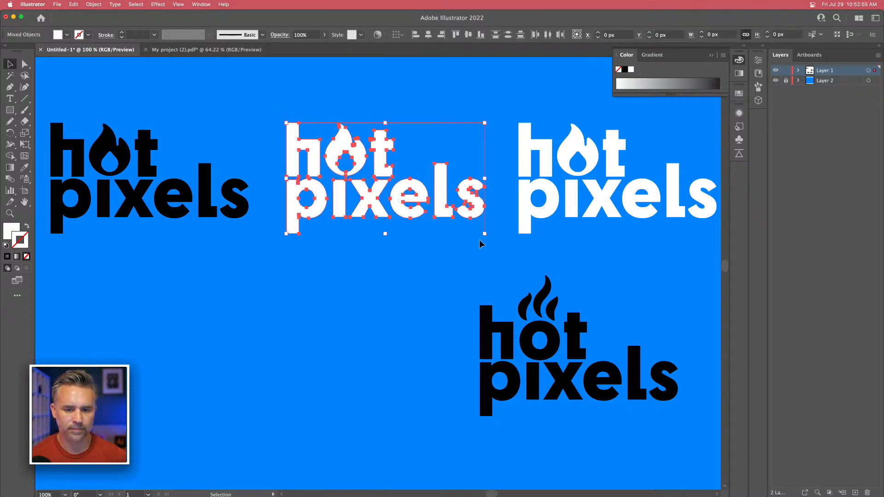
{"action": "key", "text": "Delete"}
Step: Move the upper black droplet-flame wordmark down beside the three-stroke flame wordmark
{"action": "left_click", "coordinate": [58, 226]}
{"action": "scroll", "coordinate": [58, 226], "scroll_direction": "left", "scroll_amount": 5}
{"action": "left_click_drag", "start_coordinate": [203, 145], "coordinate": [379, 328]}
{"action": "left_click_drag", "start_coordinate": [513, 260], "coordinate": [386, 224]}
{"action": "scroll", "coordinate": [386, 225], "scroll_direction": "up", "scroll_amount": 2}
{"action": "left_click", "coordinate": [394, 237]}
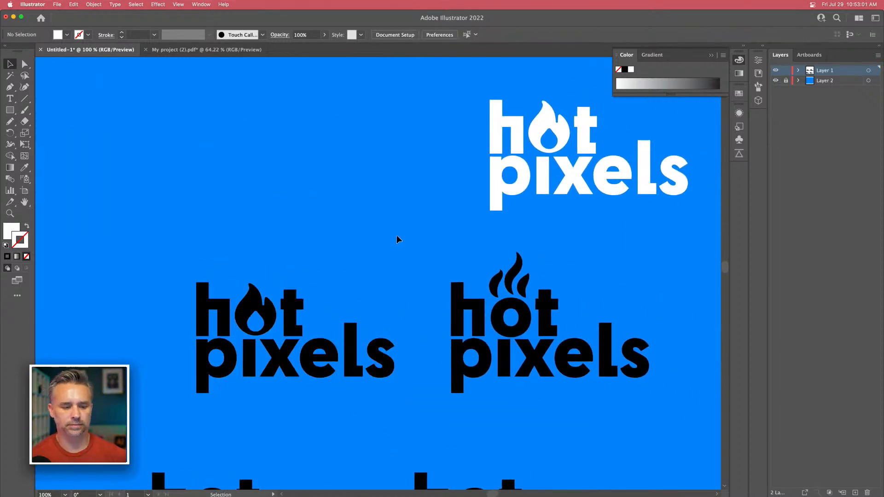
Step: Duplicate the black droplet-flame wordmark into the empty area up and to the left of the original
{"action": "left_click_drag", "start_coordinate": [386, 238], "coordinate": [388, 226]}
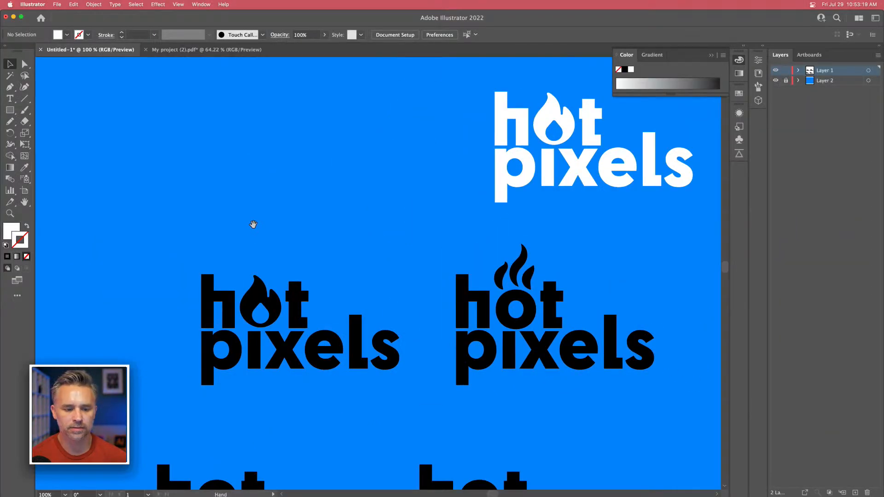
{"action": "left_click_drag", "start_coordinate": [253, 224], "coordinate": [282, 223]}
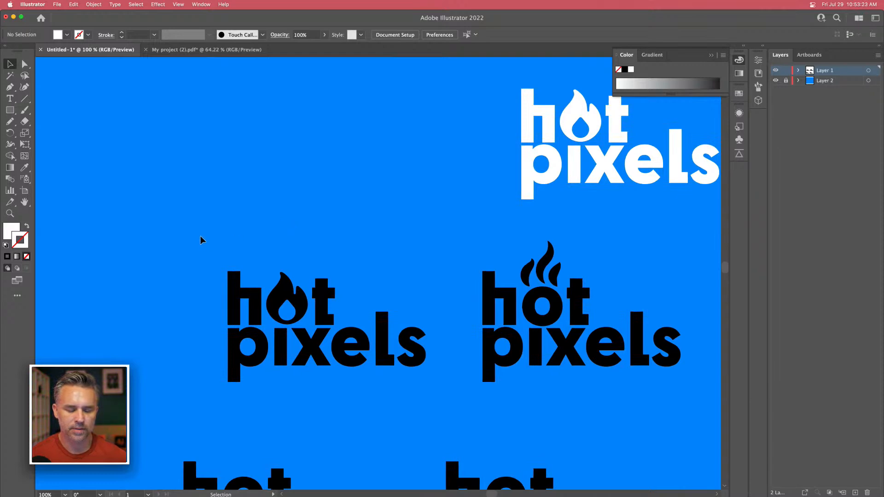
{"action": "left_click_drag", "start_coordinate": [201, 240], "coordinate": [264, 243]}
{"action": "left_click", "coordinate": [436, 348]}
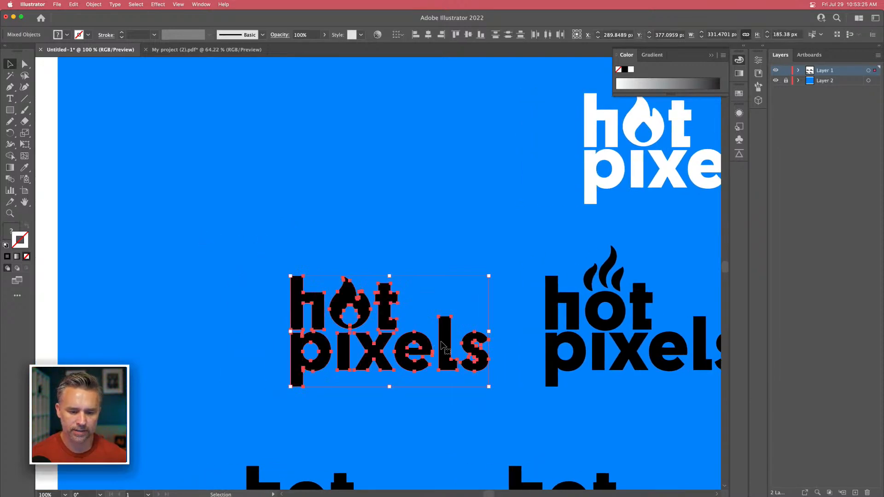
{"action": "left_click_drag", "start_coordinate": [435, 348], "coordinate": [238, 345]}
{"action": "left_click_drag", "start_coordinate": [147, 299], "coordinate": [302, 129]}
Step: Draw a white circle about 30.5 px across over the droplet in the duplicated wordmark's flame
{"action": "key", "text": "super+plus"}
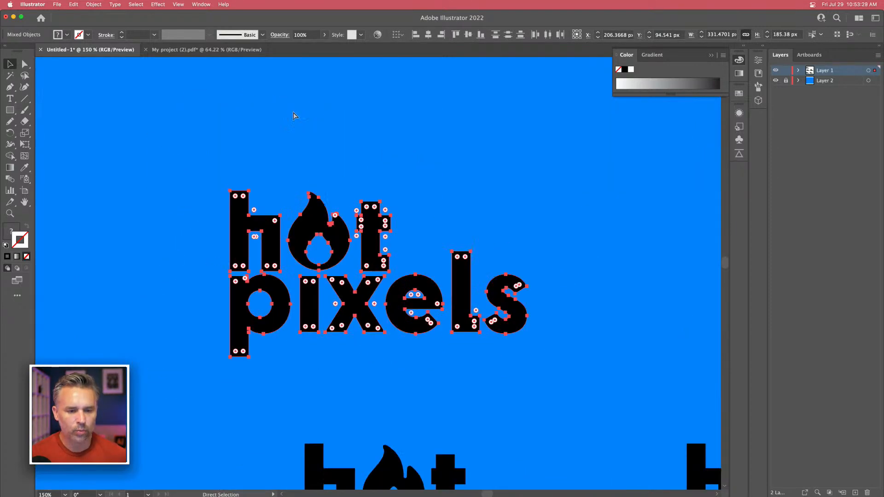
{"action": "key", "text": "super+plus"}
{"action": "key", "text": "super+plus"}
{"action": "key", "text": "v"}
{"action": "left_click", "coordinate": [186, 143]}
{"action": "left_click_drag", "start_coordinate": [10, 110], "coordinate": [55, 133]}
{"action": "left_click_drag", "start_coordinate": [203, 294], "coordinate": [289, 245]}
{"action": "key", "text": "v"}
Step: Move the white circle off the flame to the empty area left of the duplicated wordmark
{"action": "left_click_drag", "start_coordinate": [343, 417], "coordinate": [307, 242]}
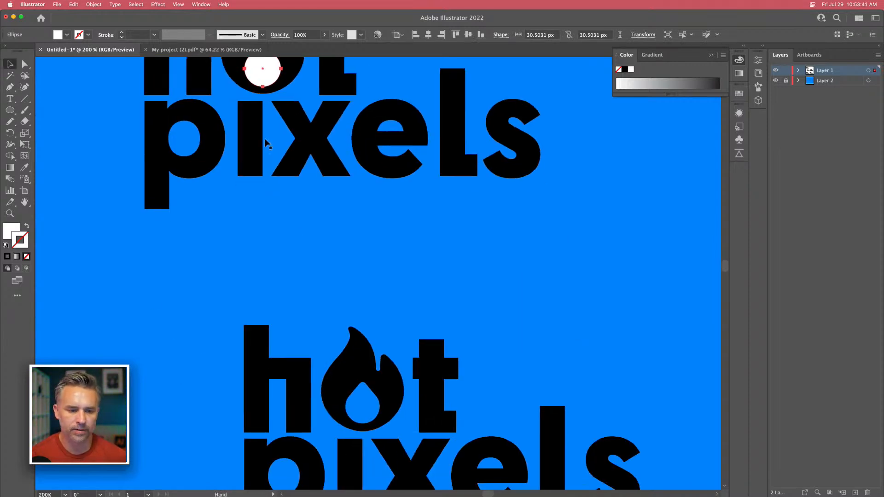
{"action": "left_click_drag", "start_coordinate": [261, 75], "coordinate": [502, 311]}
{"action": "left_click_drag", "start_coordinate": [547, 378], "coordinate": [186, 258]}
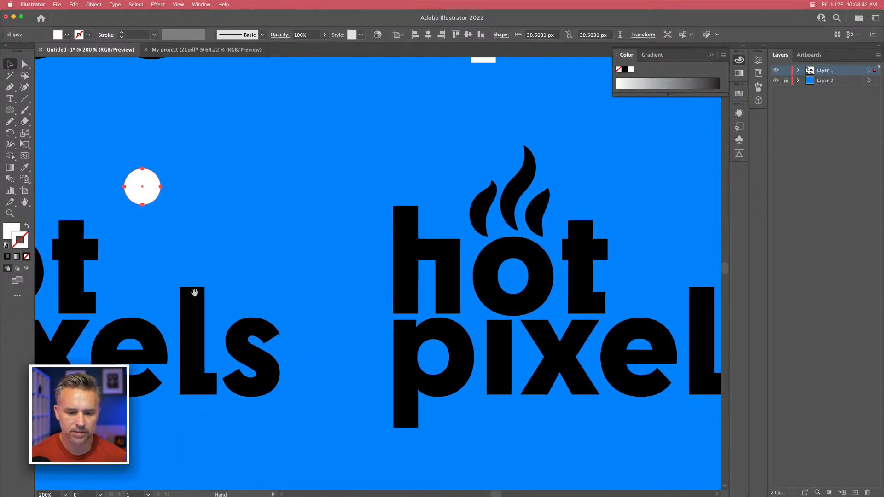
{"action": "mouse_move", "coordinate": [139, 193]}
{"action": "left_mouse_down"}
{"action": "mouse_move", "coordinate": [482, 284]}
{"action": "mouse_move", "coordinate": [509, 281]}
{"action": "mouse_move", "coordinate": [104, 114]}
{"action": "mouse_move", "coordinate": [435, 370]}
{"action": "mouse_move", "coordinate": [219, 192]}
{"action": "mouse_move", "coordinate": [333, 245]}
{"action": "mouse_move", "coordinate": [215, 178]}
{"action": "mouse_move", "coordinate": [152, 196]}
{"action": "left_mouse_up"}
{"action": "left_click", "coordinate": [335, 226]}
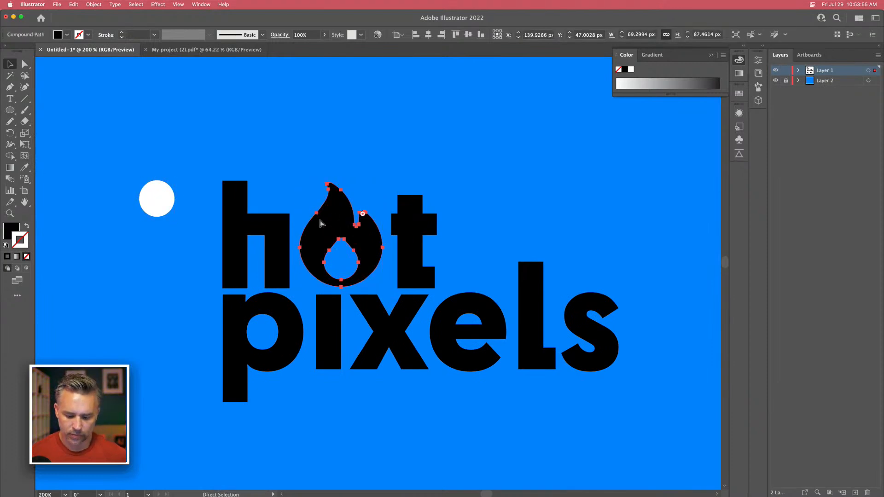
Step: Convert the "hot" text of the three-stroke flame wordmark to outlines
{"action": "key", "text": "super+minus"}
{"action": "key", "text": "super+minus"}
{"action": "key", "text": "super+minus"}
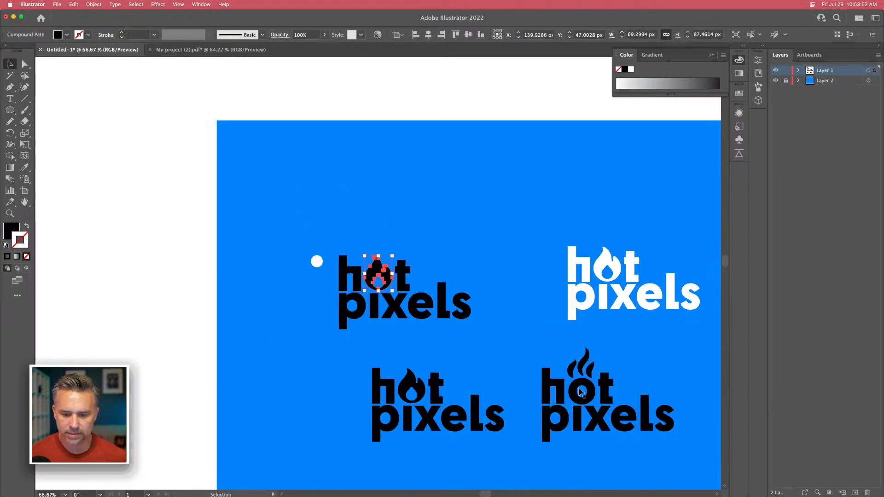
{"action": "left_click", "coordinate": [580, 391]}
{"action": "right_click", "coordinate": [578, 394]}
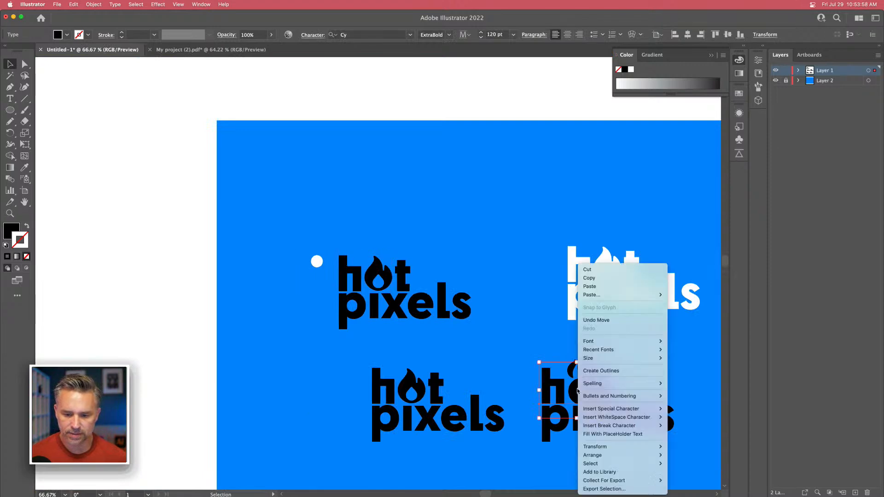
{"action": "left_click", "coordinate": [594, 371]}
Step: Ungroup the outlined "hot" letters of the three-stroke flame wordmark
{"action": "left_click", "coordinate": [539, 322]}
{"action": "left_click", "coordinate": [574, 390]}
{"action": "right_click", "coordinate": [575, 390]}
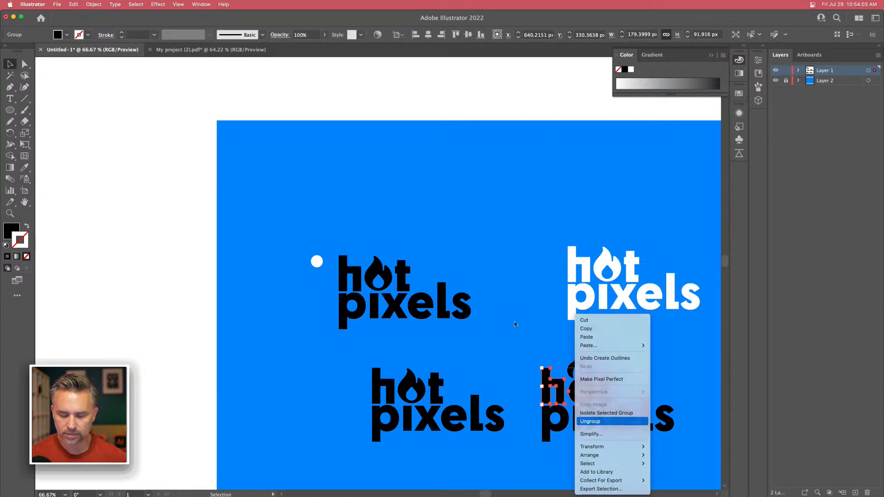
{"action": "left_click", "coordinate": [594, 422]}
Step: Copy that wordmark's outlined "o" above the upper wordmark and move the upper wordmark's droplet flame onto it
{"action": "left_click", "coordinate": [575, 389]}
{"action": "left_click_drag", "start_coordinate": [575, 389], "coordinate": [331, 215]}
{"action": "key", "text": "super+equal"}
{"action": "key", "text": "super+equal"}
{"action": "left_click_drag", "start_coordinate": [293, 394], "coordinate": [306, 309]}
{"action": "left_click", "coordinate": [355, 345]}
{"action": "left_click_drag", "start_coordinate": [355, 345], "coordinate": [322, 131]}
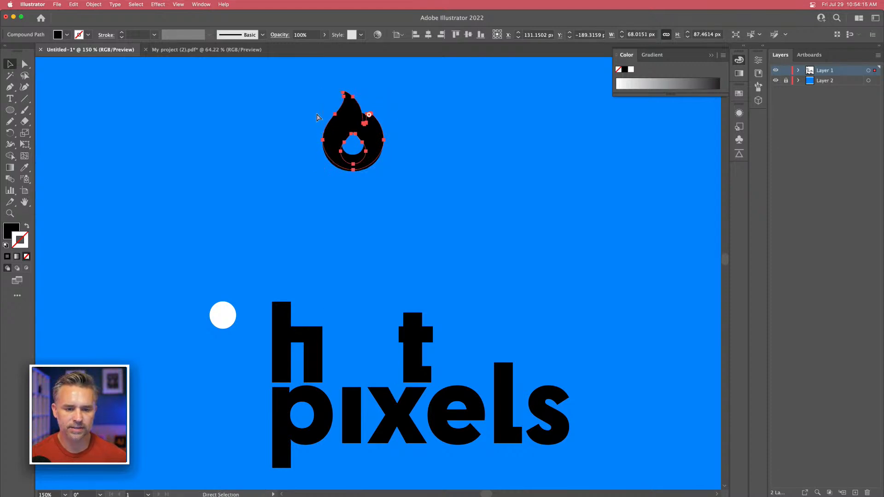
Step: Shift the flame slightly up over the "o" and pull the droplet's two upper side anchors outward past the letter's counter
{"action": "key", "text": "super+equal"}
{"action": "key", "text": "super+equal"}
{"action": "left_click", "coordinate": [212, 275]}
{"action": "left_click", "coordinate": [353, 236]}
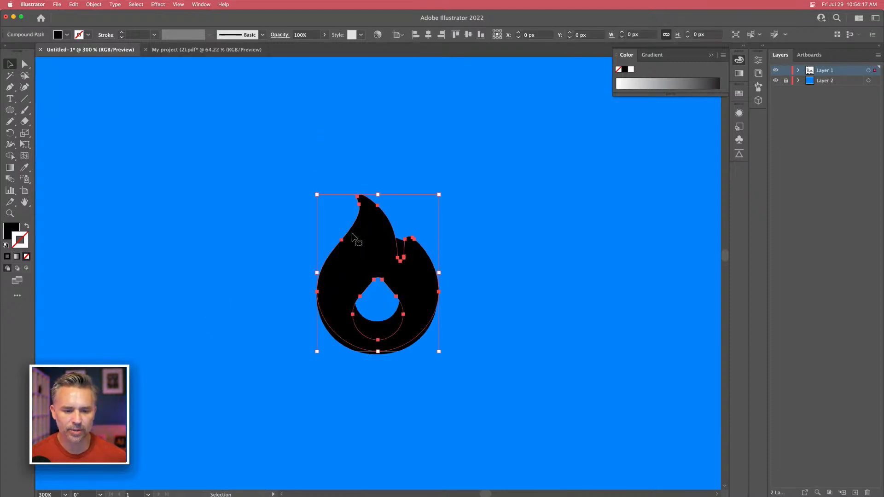
{"action": "mouse_move", "coordinate": [353, 248]}
{"action": "left_mouse_down"}
{"action": "mouse_move", "coordinate": [354, 229]}
{"action": "mouse_move", "coordinate": [351, 240]}
{"action": "left_mouse_up"}
{"action": "scroll", "coordinate": [345, 233], "scroll_direction": "down", "scroll_amount": 2}
{"action": "scroll", "coordinate": [345, 233], "scroll_direction": "left", "scroll_amount": 1}
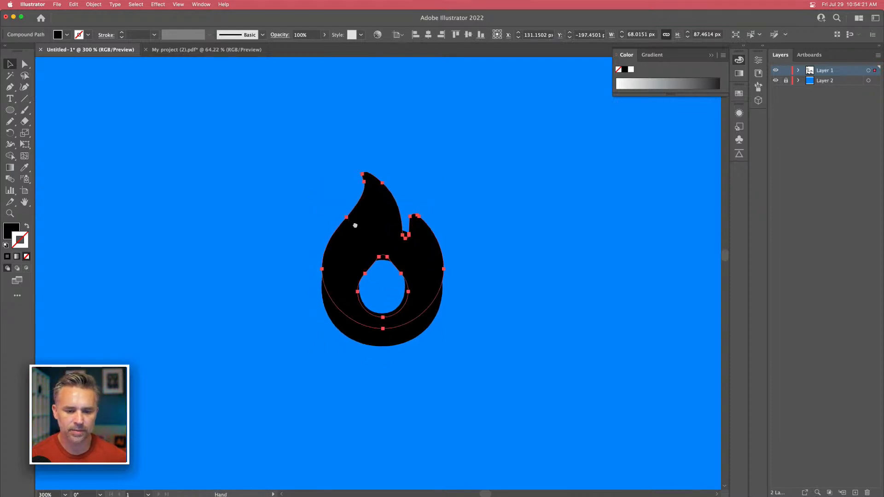
{"action": "left_click", "coordinate": [24, 64]}
{"action": "left_click_drag", "start_coordinate": [403, 265], "coordinate": [354, 252]}
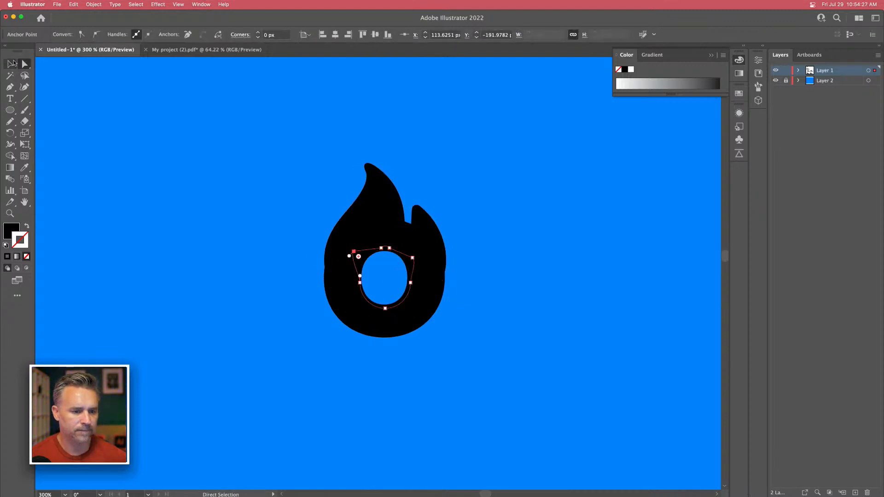
Step: Move the whole flame down to align its bottom curve with the bottom of the "o"
{"action": "left_click", "coordinate": [12, 63]}
{"action": "left_click", "coordinate": [282, 239]}
{"action": "left_click_drag", "start_coordinate": [339, 245], "coordinate": [340, 259]}
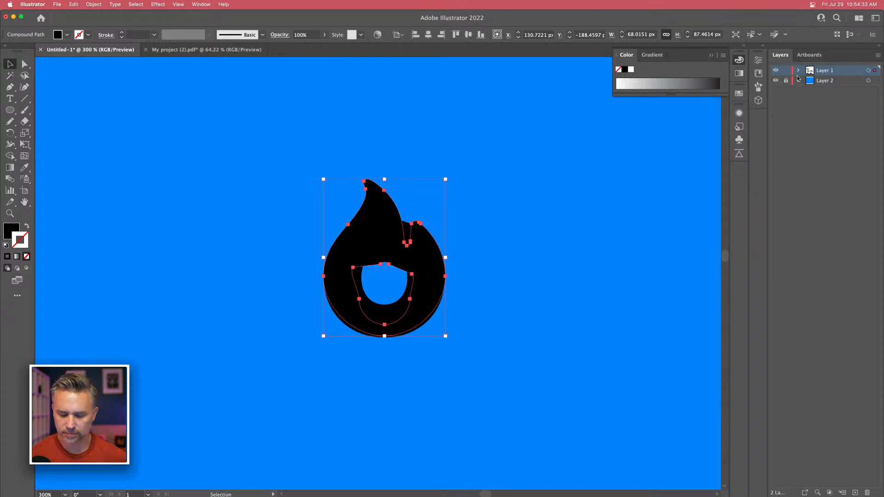
Step: Move the flame onto a new layer above Layer 1, pasting it in the same place
{"action": "key", "text": "super+x"}
{"action": "left_click", "coordinate": [857, 492]}
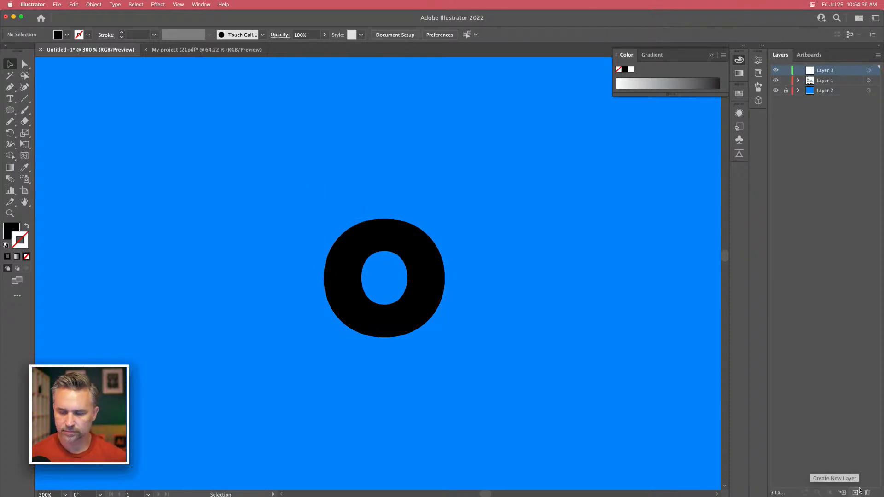
{"action": "key", "text": "super+f"}
Step: Swap the flame's fill and stroke for a 1 pt black outline, and lock Layer 3
{"action": "left_click", "coordinate": [784, 72]}
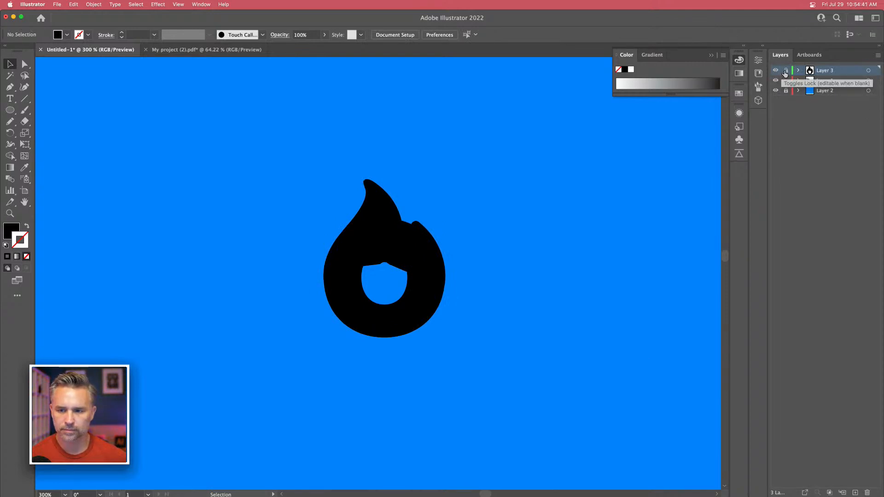
{"action": "left_click", "coordinate": [786, 72]}
{"action": "left_click", "coordinate": [345, 245]}
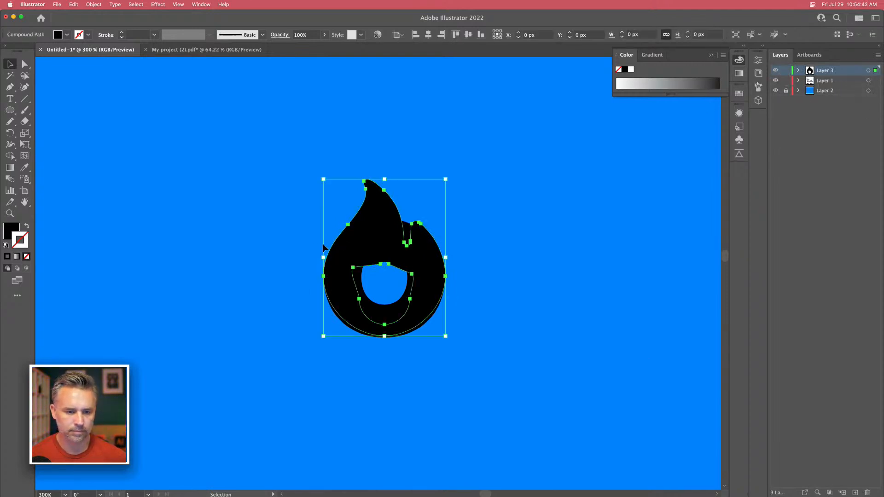
{"action": "left_click", "coordinate": [28, 227]}
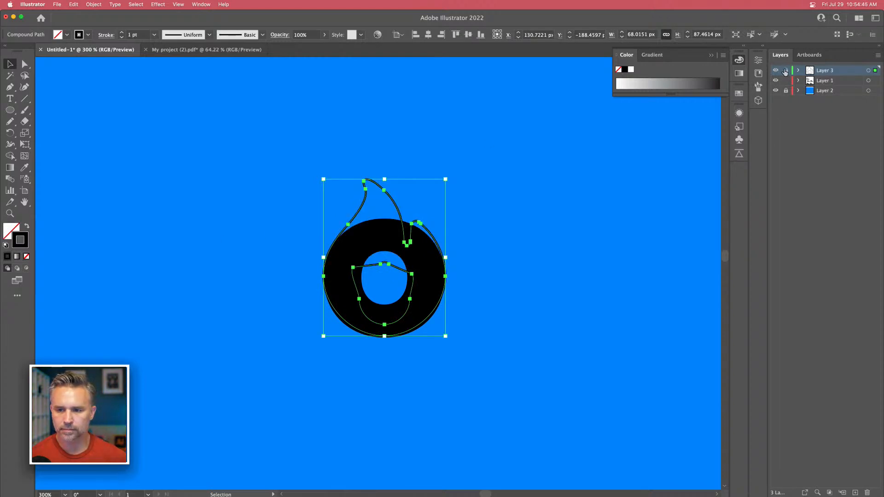
{"action": "left_click", "coordinate": [786, 72]}
Step: Reshape the top edge of the "o" by its anchor and handles to dip inside the flame outline below the notch
{"action": "left_click", "coordinate": [348, 244]}
{"action": "key", "text": "super+equal"}
{"action": "key", "text": "super+equal"}
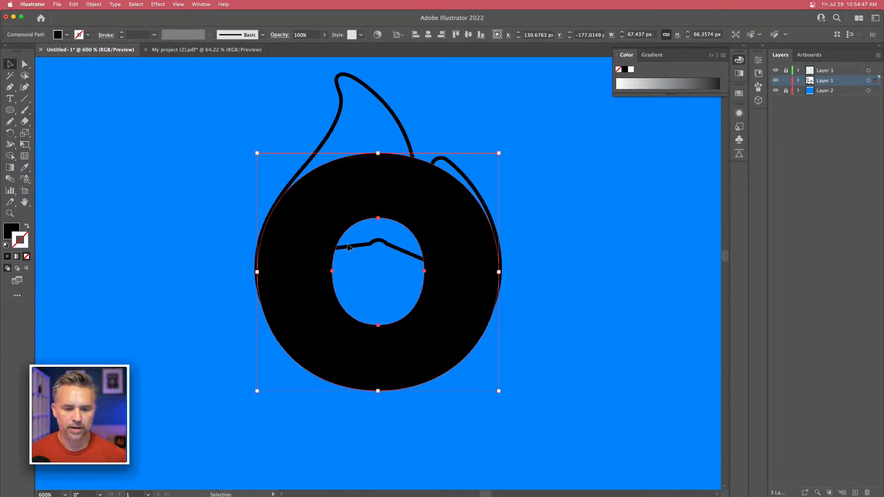
{"action": "left_click_drag", "start_coordinate": [374, 215], "coordinate": [392, 283]}
{"action": "left_click", "coordinate": [24, 63]}
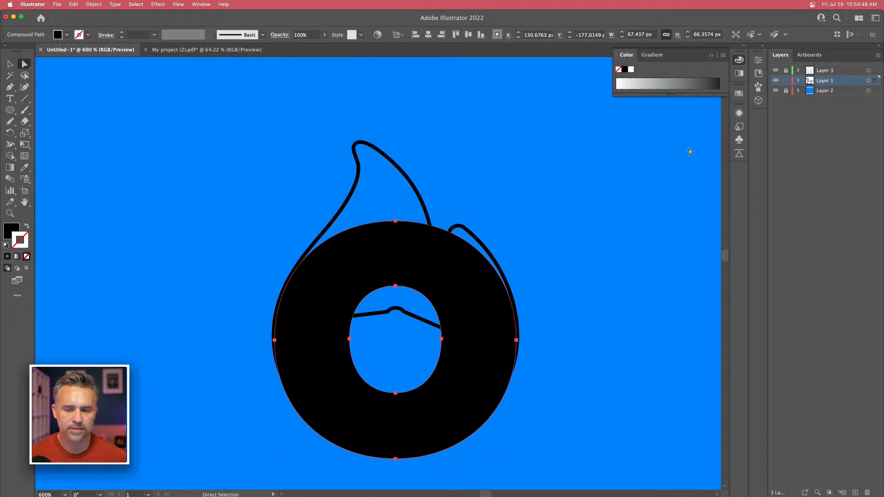
{"action": "left_click", "coordinate": [397, 213]}
{"action": "left_click", "coordinate": [396, 221]}
{"action": "mouse_move", "coordinate": [396, 221]}
{"action": "left_mouse_down"}
{"action": "mouse_move", "coordinate": [391, 262]}
{"action": "mouse_move", "coordinate": [386, 232]}
{"action": "left_mouse_up"}
{"action": "left_click_drag", "start_coordinate": [456, 232], "coordinate": [422, 286]}
{"action": "left_click_drag", "start_coordinate": [385, 231], "coordinate": [418, 259]}
{"action": "left_click", "coordinate": [263, 182]}
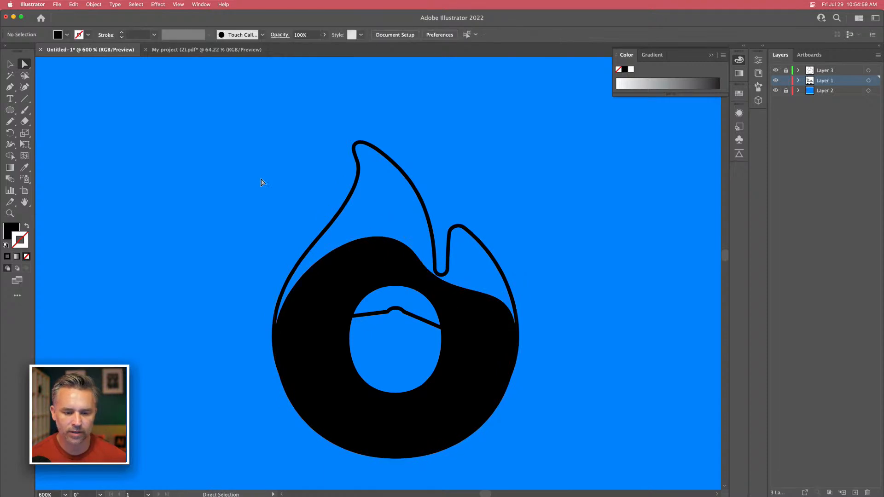
Step: Move the droplet's top anchor points on Layer 3 up and outward, beyond the counter of the "o"
{"action": "left_click", "coordinate": [840, 73]}
{"action": "left_click", "coordinate": [387, 313]}
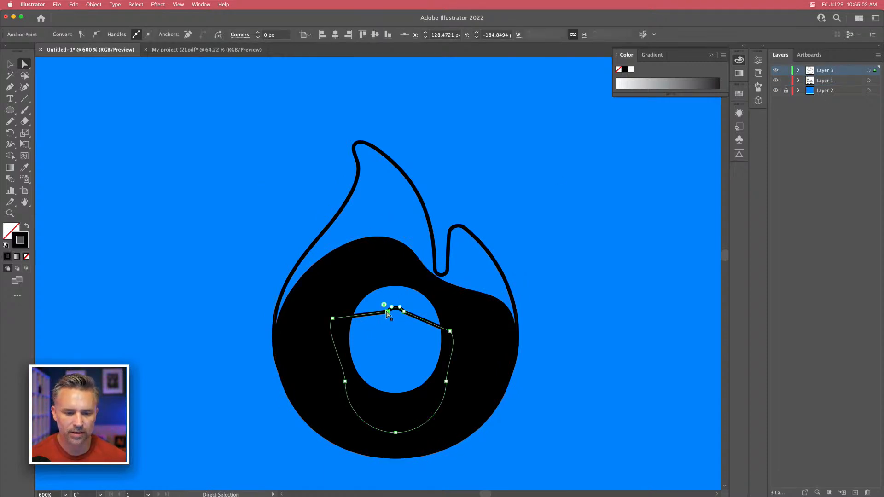
{"action": "left_click_drag", "start_coordinate": [388, 311], "coordinate": [376, 278]}
{"action": "left_click_drag", "start_coordinate": [404, 311], "coordinate": [441, 292]}
{"action": "left_click", "coordinate": [282, 210]}
Step: Swap the flame's stroke and fill back to a solid black fill without a stroke
{"action": "key", "text": "v"}
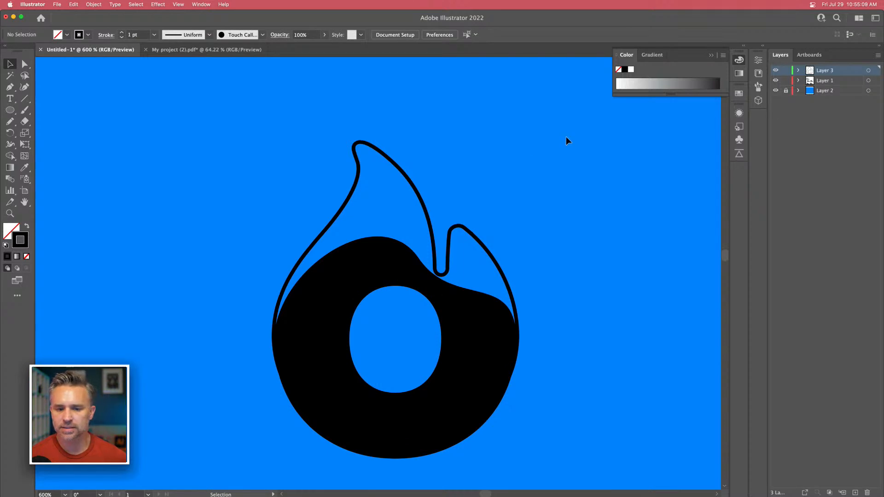
{"action": "left_click", "coordinate": [381, 156]}
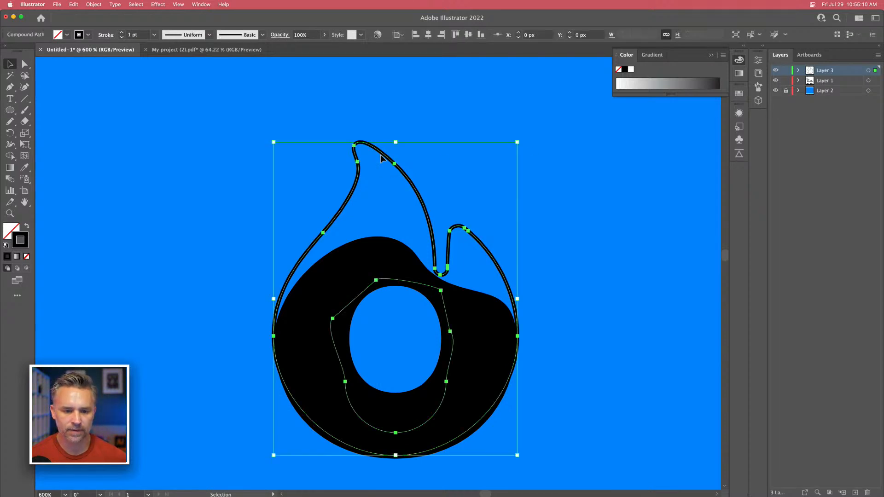
{"action": "left_click", "coordinate": [27, 226]}
{"action": "left_click", "coordinate": [146, 232]}
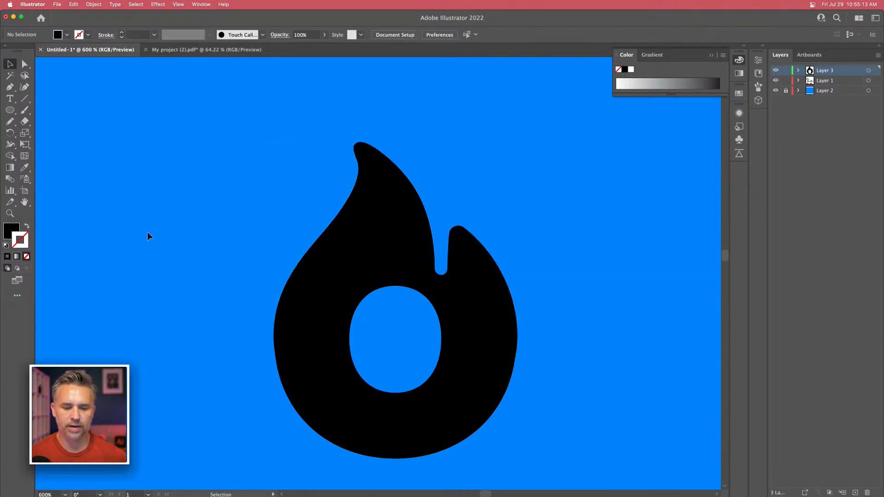
Step: Group the flame with its "o" and place the group in the gap between "h" and "t" of the upper wordmark
{"action": "left_click_drag", "start_coordinate": [280, 258], "coordinate": [279, 259]}
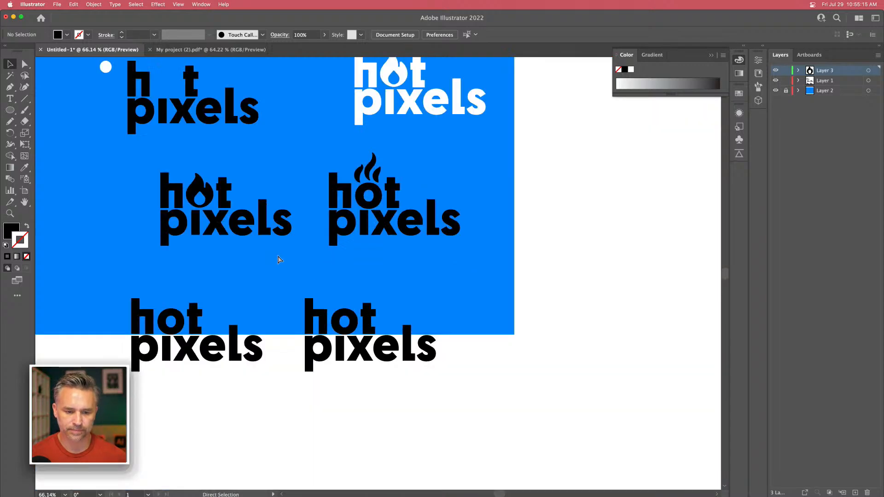
{"action": "left_click_drag", "start_coordinate": [176, 184], "coordinate": [335, 341]}
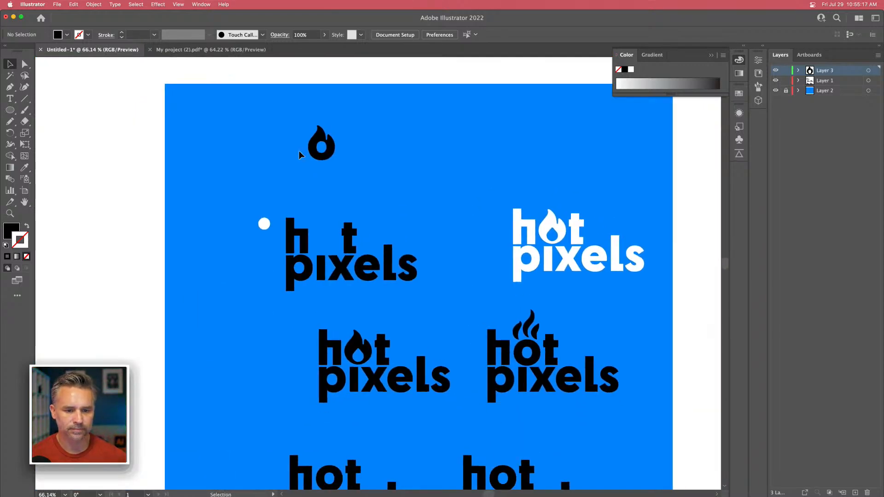
{"action": "left_click_drag", "start_coordinate": [344, 162], "coordinate": [346, 179]}
{"action": "key", "text": "super+g"}
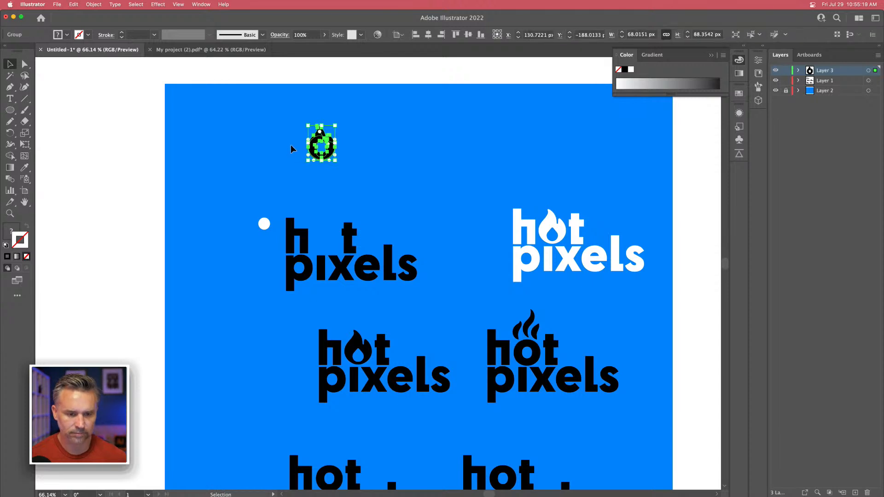
{"action": "left_click_drag", "start_coordinate": [321, 144], "coordinate": [321, 234]}
Step: Delete the stray white circle and the white flame wordmark
{"action": "left_click", "coordinate": [247, 182]}
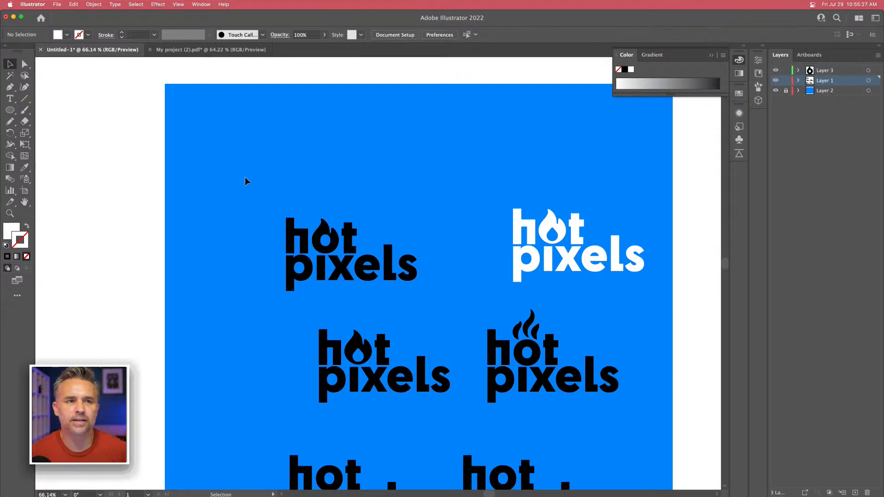
{"action": "scroll", "coordinate": [245, 181], "scroll_direction": "down", "scroll_amount": 2}
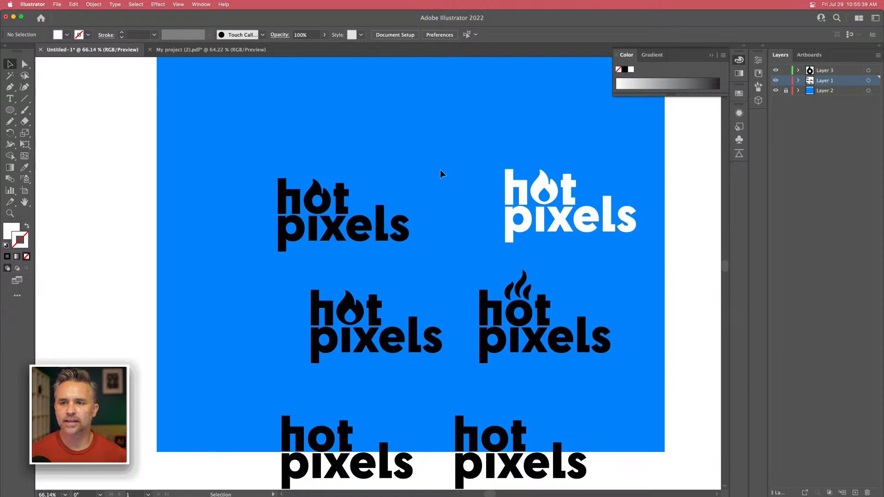
{"action": "left_click_drag", "start_coordinate": [478, 153], "coordinate": [647, 251]}
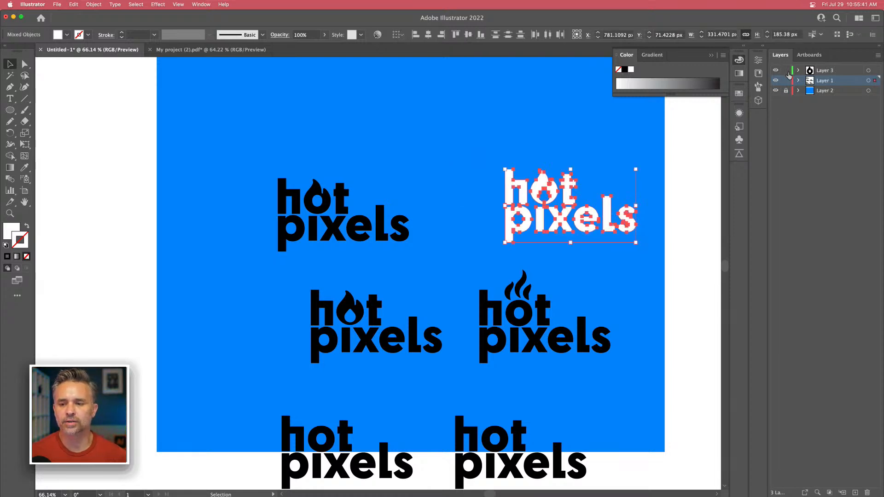
{"action": "key", "text": "Delete"}
Step: Move the three black flame wordmarks up and line them up in one row, with the new "o" flame version leftmost
{"action": "left_click_drag", "start_coordinate": [225, 161], "coordinate": [629, 377]}
{"action": "left_click_drag", "start_coordinate": [486, 306], "coordinate": [500, 198]}
{"action": "scroll", "coordinate": [329, 243], "scroll_direction": "up", "scroll_amount": 3}
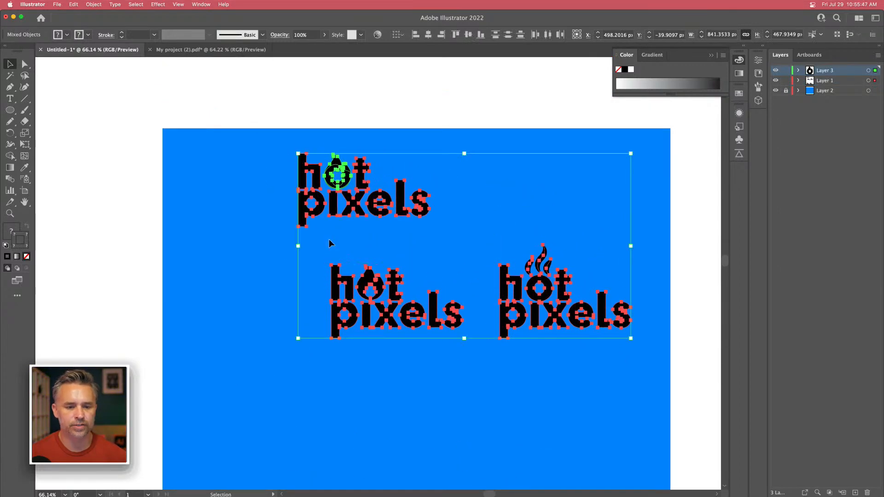
{"action": "left_click", "coordinate": [427, 216]}
{"action": "left_click_drag", "start_coordinate": [404, 191], "coordinate": [284, 302]}
{"action": "scroll", "coordinate": [278, 209], "scroll_direction": "left", "scroll_amount": 5}
{"action": "left_click", "coordinate": [310, 208]}
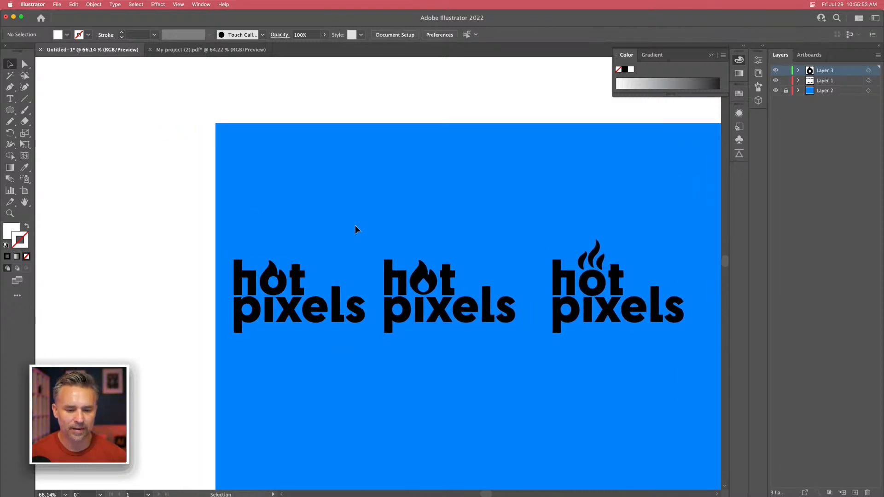
Step: Select an anchor of the droplet in the middle wordmark's flame and switch the artwork to Outline view
{"action": "key", "text": "super+equal"}
{"action": "key", "text": "super+equal"}
{"action": "key", "text": "super+equal"}
{"action": "key", "text": "space"}
{"action": "left_click_drag", "start_coordinate": [359, 224], "coordinate": [299, 224]}
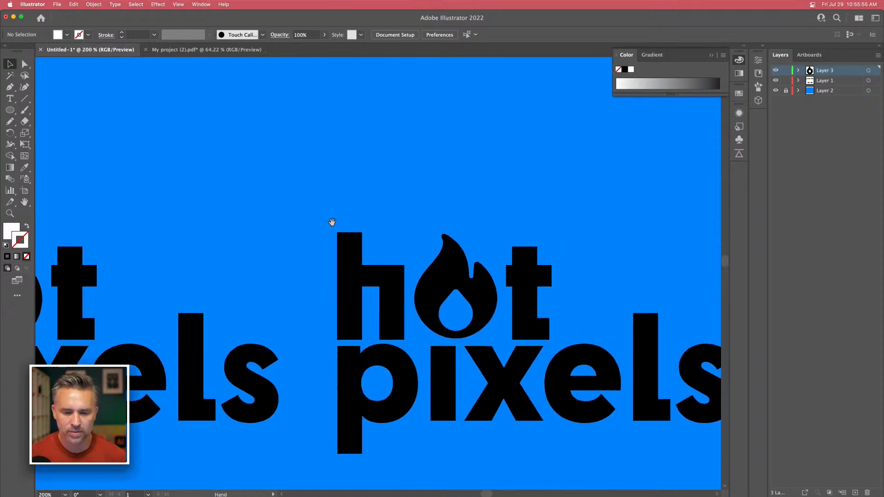
{"action": "left_click", "coordinate": [449, 271]}
{"action": "left_click", "coordinate": [23, 63]}
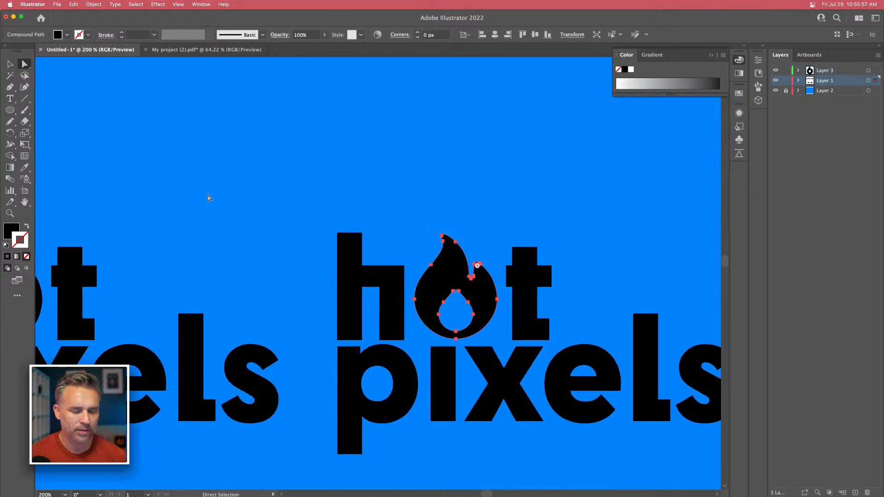
{"action": "left_click", "coordinate": [443, 303]}
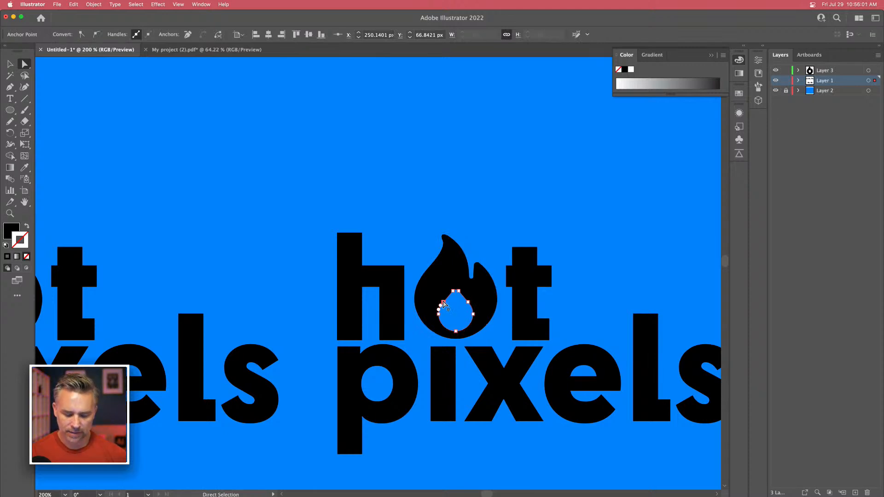
{"action": "key", "text": "super+equal"}
{"action": "key", "text": "super+equal"}
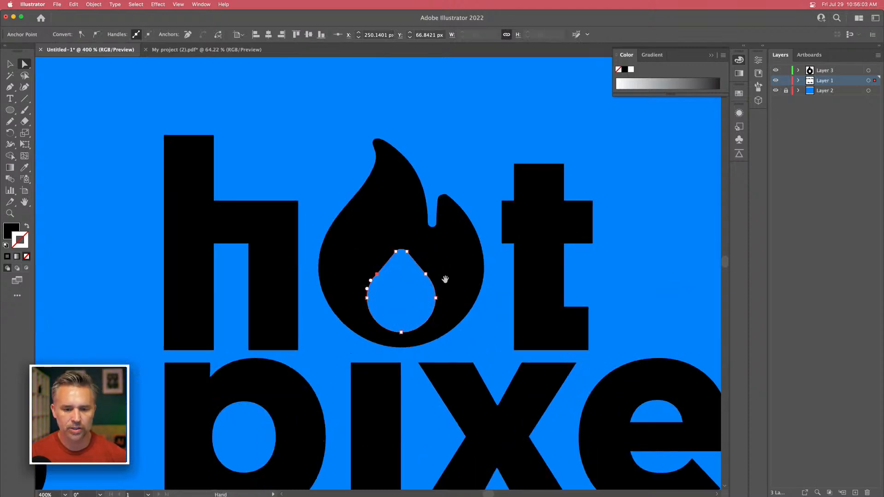
{"action": "left_click_drag", "start_coordinate": [446, 296], "coordinate": [425, 271]}
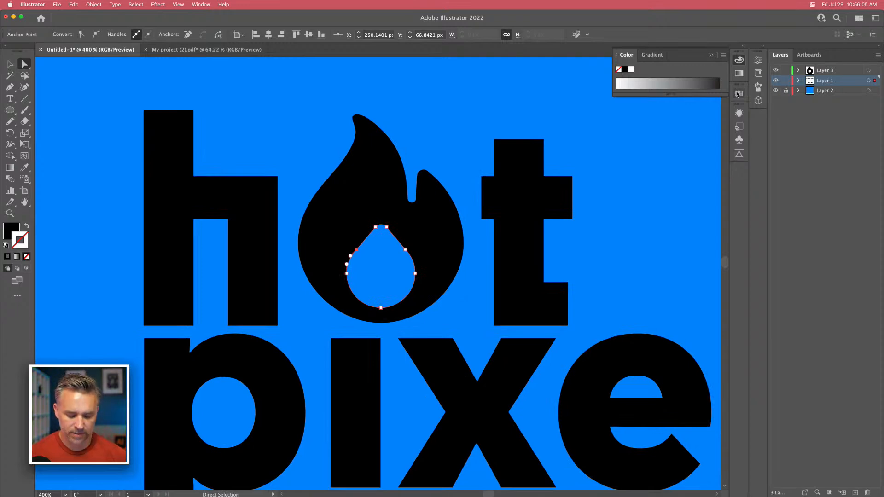
{"action": "key", "text": "super+y"}
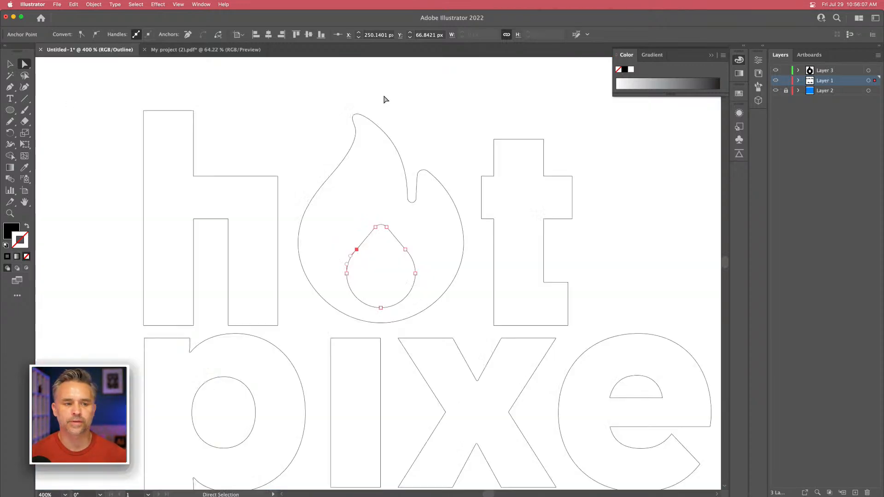
Step: Lasso all of the droplet's anchor points and nudge the droplet upward inside the flame to about Y 64.8 px
{"action": "left_click", "coordinate": [25, 75]}
{"action": "mouse_move", "coordinate": [352, 220]}
{"action": "left_mouse_down"}
{"action": "mouse_move", "coordinate": [428, 258]}
{"action": "mouse_move", "coordinate": [422, 296]}
{"action": "mouse_move", "coordinate": [405, 314]}
{"action": "mouse_move", "coordinate": [385, 316]}
{"action": "mouse_move", "coordinate": [341, 298]}
{"action": "mouse_move", "coordinate": [345, 249]}
{"action": "left_mouse_up"}
{"action": "key", "text": "Up"}
{"action": "key", "text": "Up"}
{"action": "key", "text": "Up"}
{"action": "key", "text": "Up"}
{"action": "key", "text": "Up"}
{"action": "key", "text": "Up"}
{"action": "key", "text": "Up"}
{"action": "key", "text": "Up"}
{"action": "key", "text": "Up"}
{"action": "key", "text": "Up"}
{"action": "key", "text": "Up"}
{"action": "key", "text": "Up"}
{"action": "key", "text": "Up"}
{"action": "key", "text": "Down"}
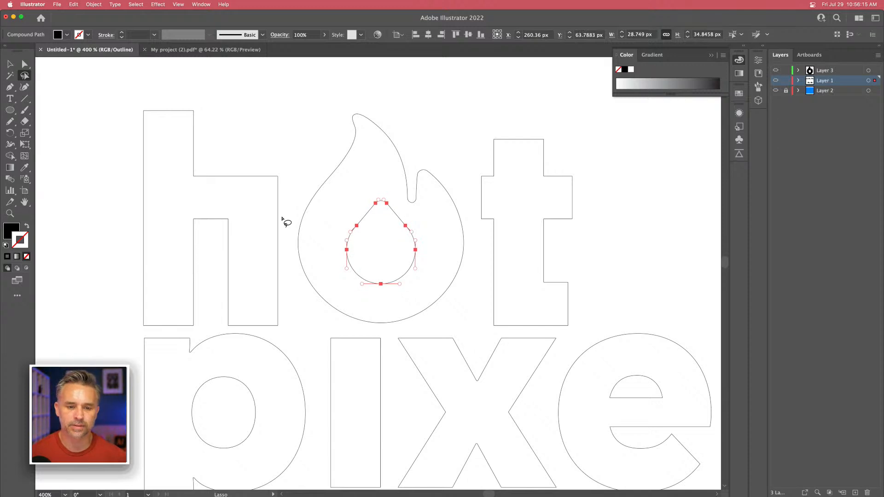
{"action": "key", "text": "Down"}
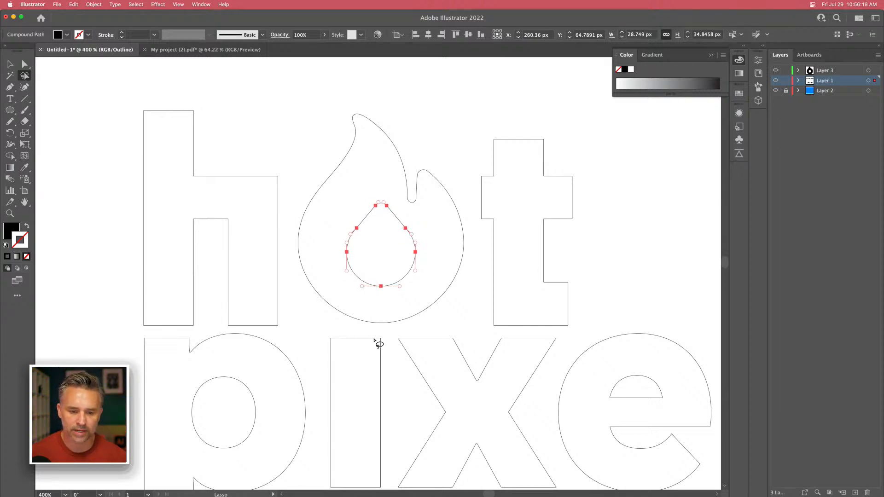
Step: Scale the droplet down slightly about its centre inside the middle wordmark's flame and switch the artwork back to Preview
{"action": "key", "text": "v"}
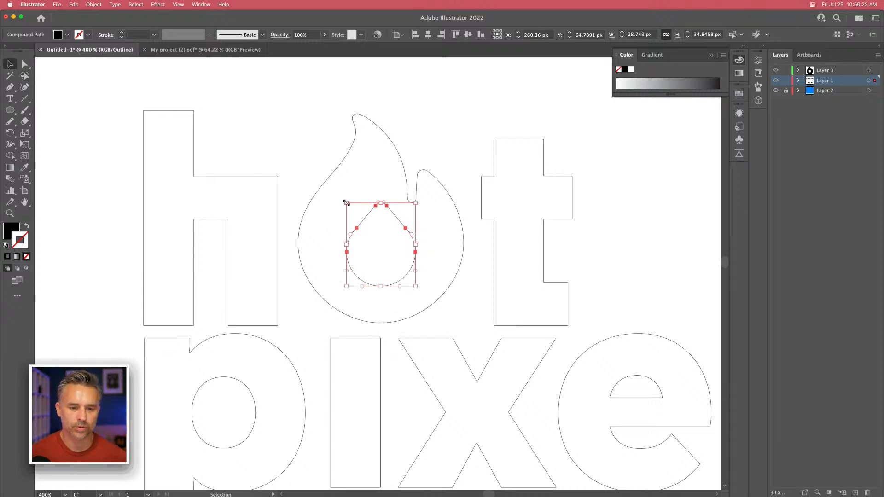
{"action": "left_click_drag", "start_coordinate": [345, 203], "coordinate": [349, 206]}
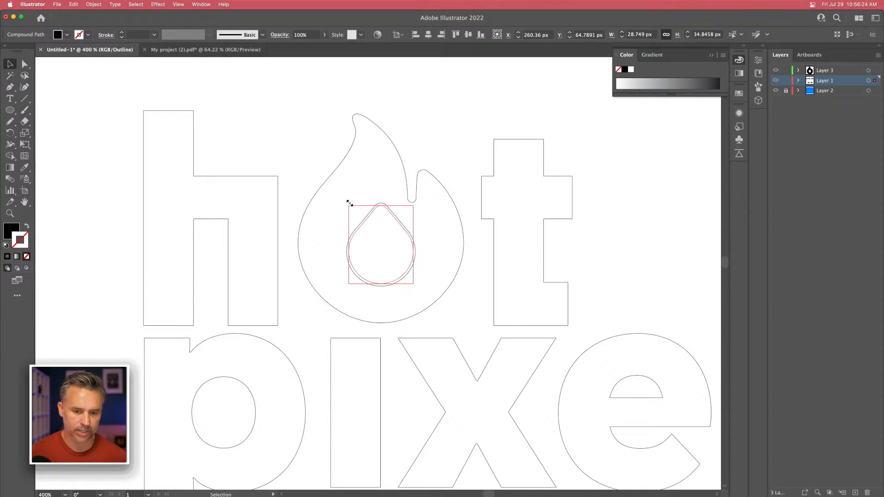
{"action": "left_click", "coordinate": [299, 158]}
{"action": "key", "text": "super+y"}
{"action": "key", "text": "super+1"}
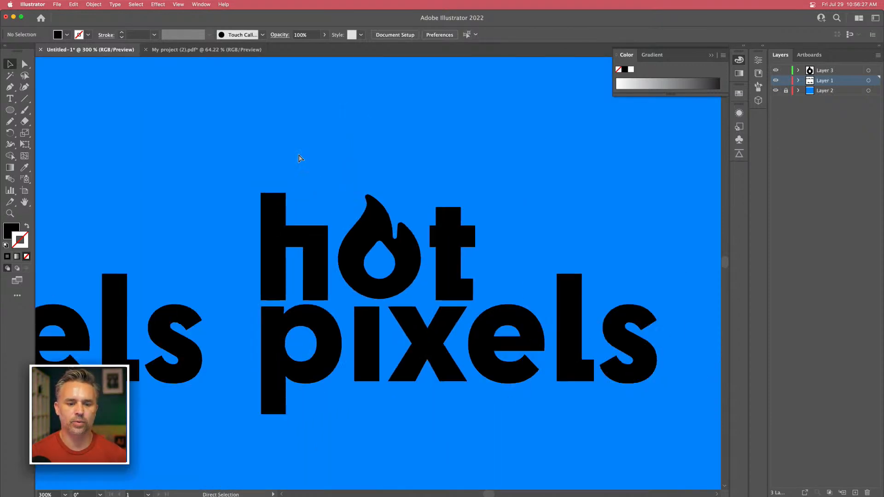
{"action": "left_click_drag", "start_coordinate": [298, 158], "coordinate": [349, 166]}
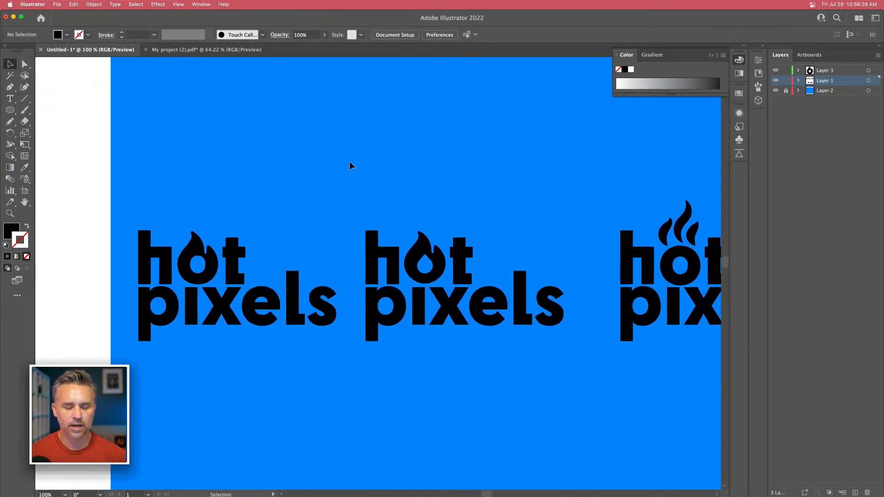
Step: Move the anchor on the droplet's upper right side inward to about X 267.1 px, Y 60.2 px
{"action": "key", "text": "super+equal"}
{"action": "key", "text": "super+equal"}
{"action": "key", "text": "super+equal"}
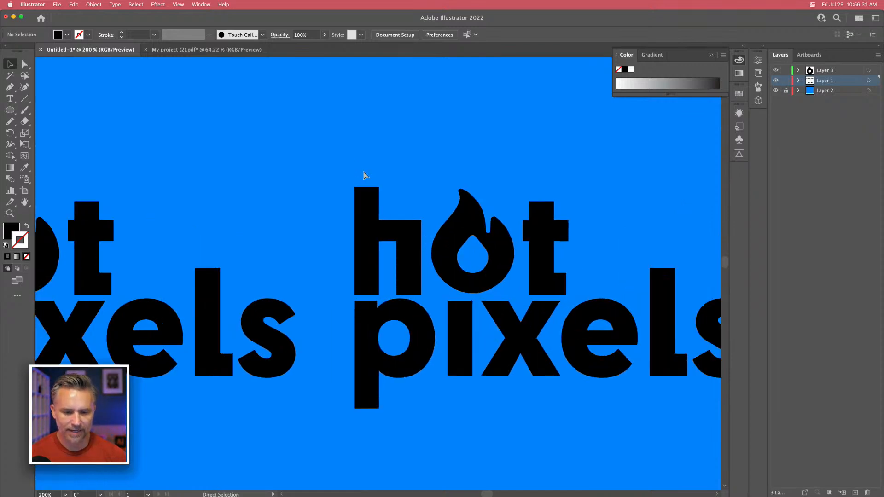
{"action": "left_click_drag", "start_coordinate": [366, 173], "coordinate": [160, 209]}
{"action": "key", "text": "a"}
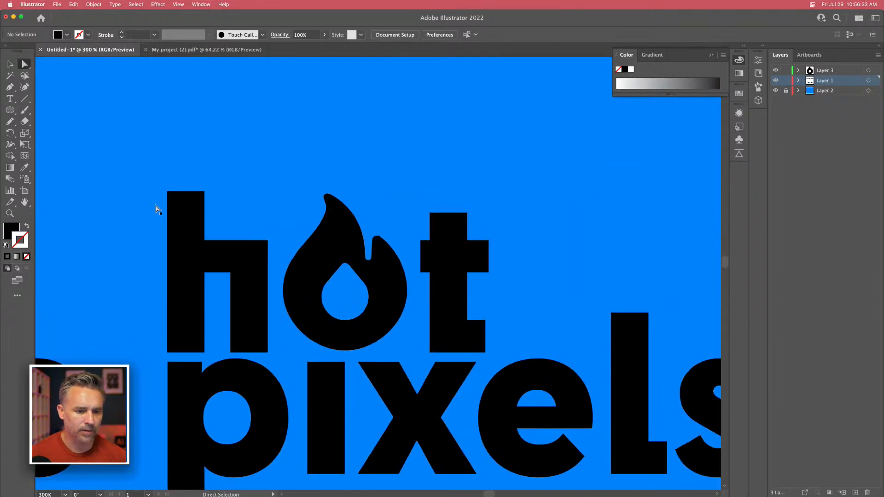
{"action": "left_click", "coordinate": [362, 281]}
{"action": "left_click_drag", "start_coordinate": [361, 282], "coordinate": [357, 286]}
{"action": "left_click", "coordinate": [300, 215]}
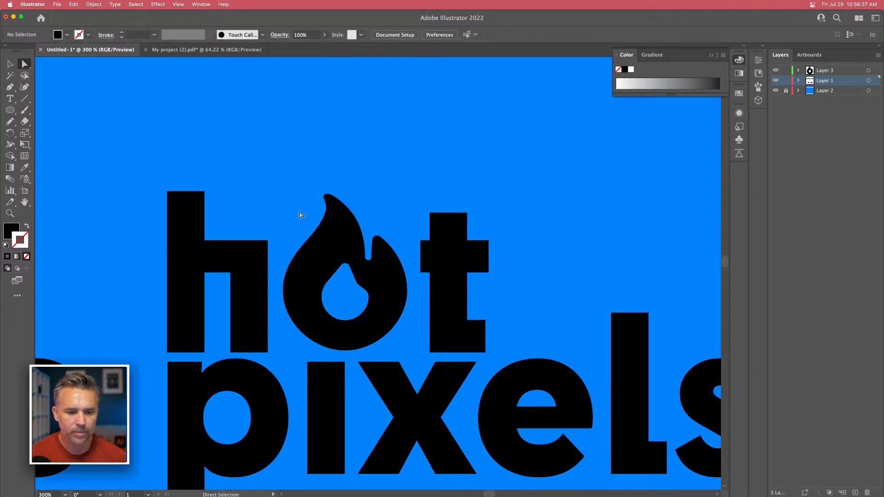
Step: Convert the droplet's inward-moved right anchor to a smooth point so that side curves inward
{"action": "left_click", "coordinate": [355, 283]}
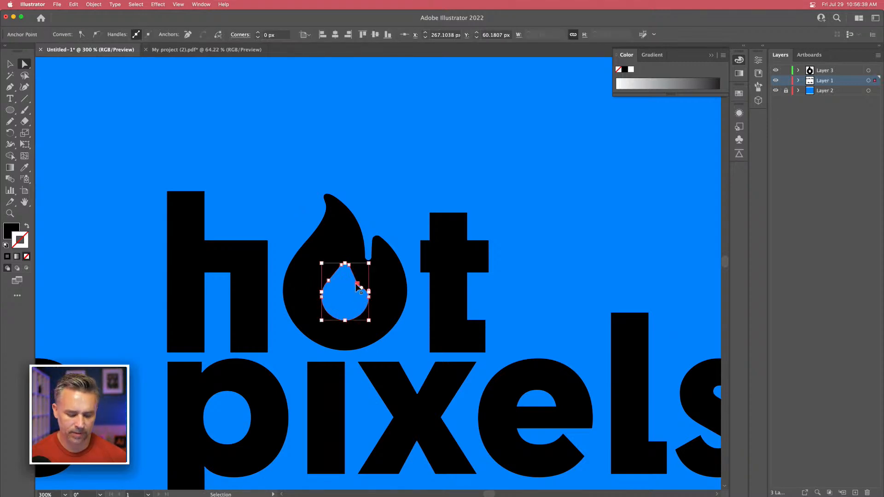
{"action": "key", "text": "super+equal"}
{"action": "key", "text": "super+equal"}
{"action": "key", "text": "super+equal"}
{"action": "key", "text": "super+equal"}
{"action": "key", "text": "shift+c"}
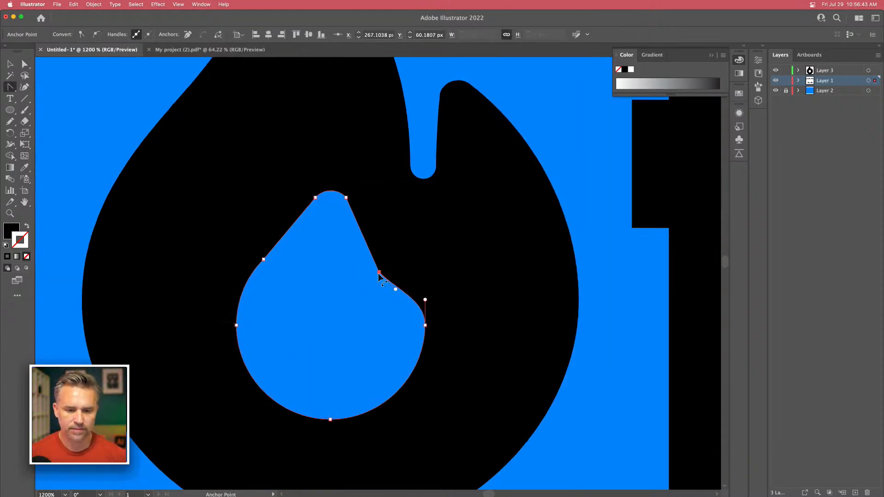
{"action": "left_click_drag", "start_coordinate": [378, 274], "coordinate": [401, 300]}
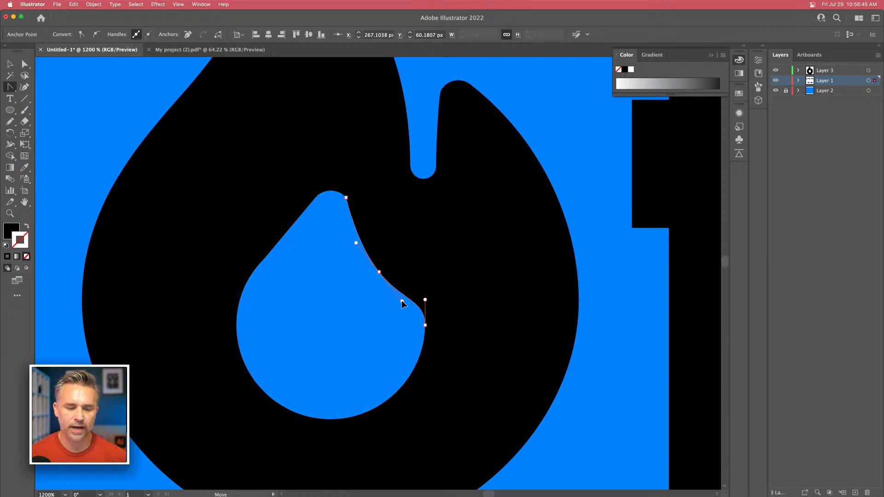
Step: Shorten the upper handle of the droplet's rightmost anchor and smooth the anchor just right of its tip
{"action": "key", "text": "a"}
{"action": "left_click", "coordinate": [425, 325]}
{"action": "left_click_drag", "start_coordinate": [425, 301], "coordinate": [426, 307]}
{"action": "key", "text": "shift+c"}
{"action": "left_click_drag", "start_coordinate": [346, 199], "coordinate": [353, 210]}
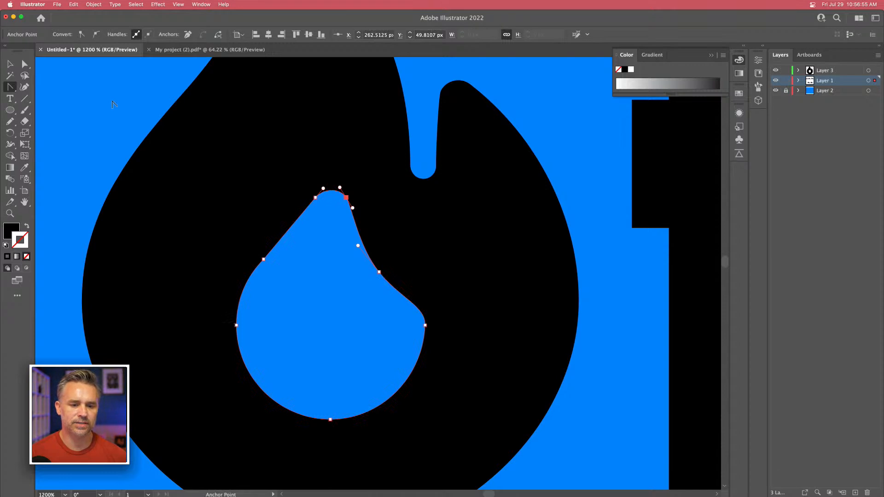
{"action": "left_click", "coordinate": [10, 64]}
{"action": "left_click", "coordinate": [88, 109]}
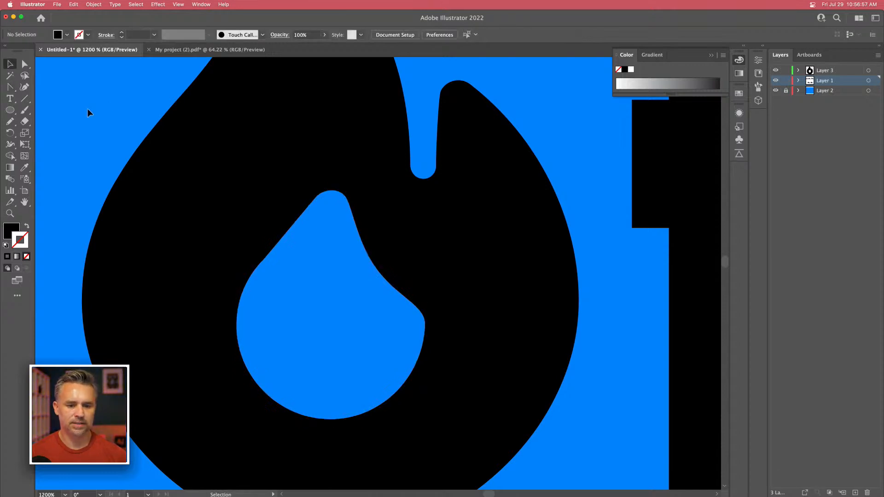
Step: Compare the wordmark with the reshaped droplet against the other flame wordmarks at smaller zoom levels
{"action": "key", "text": "super+minus"}
{"action": "key", "text": "super+minus"}
{"action": "key", "text": "super+minus"}
{"action": "key", "text": "super+minus"}
{"action": "key", "text": "super+minus"}
{"action": "key", "text": "super+minus"}
{"action": "key", "text": "space"}
{"action": "left_click_drag", "start_coordinate": [163, 181], "coordinate": [300, 163]}
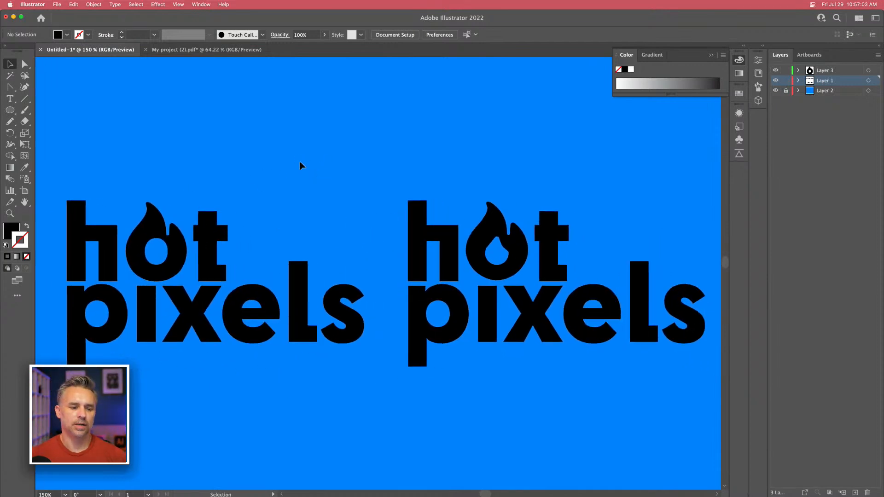
{"action": "key", "text": "super+minus"}
{"action": "key", "text": "super+minus"}
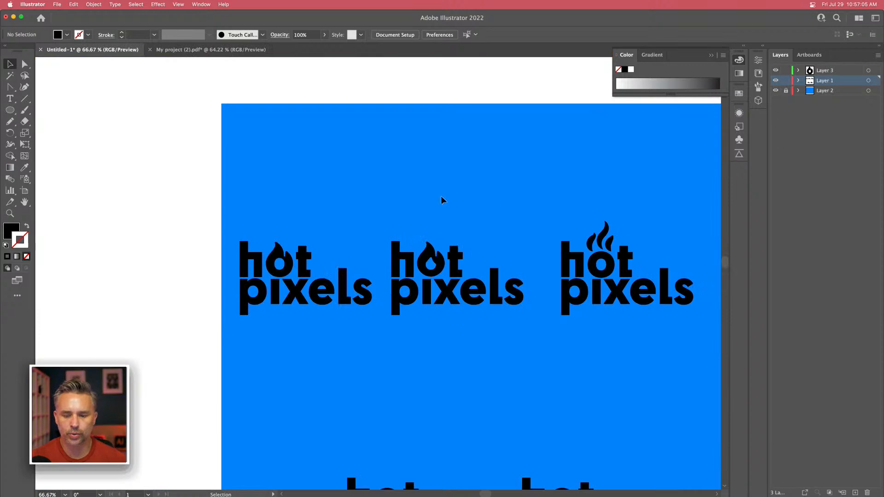
Step: Move the three-flame wordmark below the other two and shift that pair right toward the middle of the blue background
{"action": "left_click", "coordinate": [607, 267]}
{"action": "left_click_drag", "start_coordinate": [607, 266], "coordinate": [469, 408]}
{"action": "left_click_drag", "start_coordinate": [219, 205], "coordinate": [546, 322]}
{"action": "left_click_drag", "start_coordinate": [406, 255], "coordinate": [524, 209]}
{"action": "left_click_drag", "start_coordinate": [498, 177], "coordinate": [444, 214]}
{"action": "left_click", "coordinate": [427, 192]}
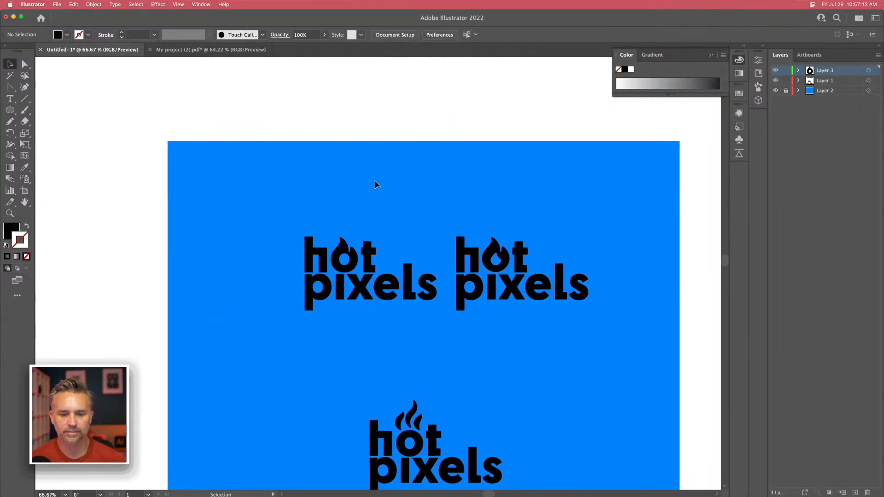
Step: Bring the two single-flame wordmarks into close view and collapse the open Color panel
{"action": "key", "text": "super+equal"}
{"action": "left_click_drag", "start_coordinate": [374, 181], "coordinate": [318, 200]}
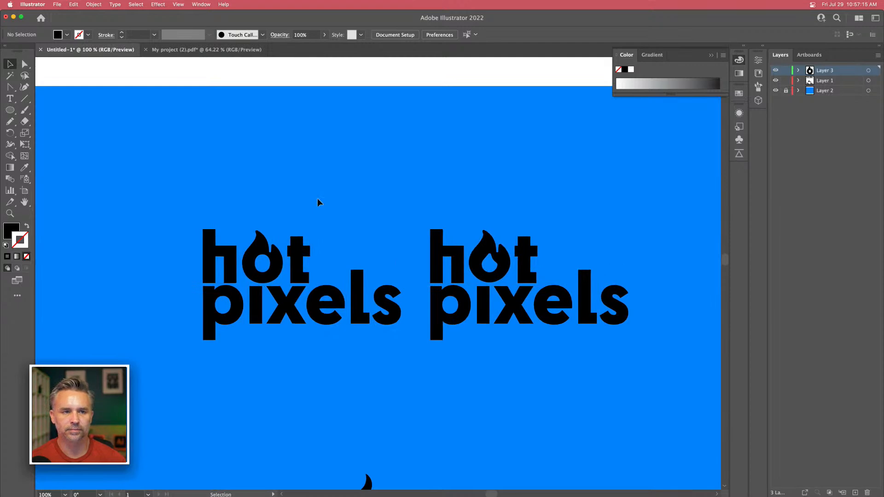
{"action": "key", "text": "super+equal"}
{"action": "left_click_drag", "start_coordinate": [368, 233], "coordinate": [321, 213]}
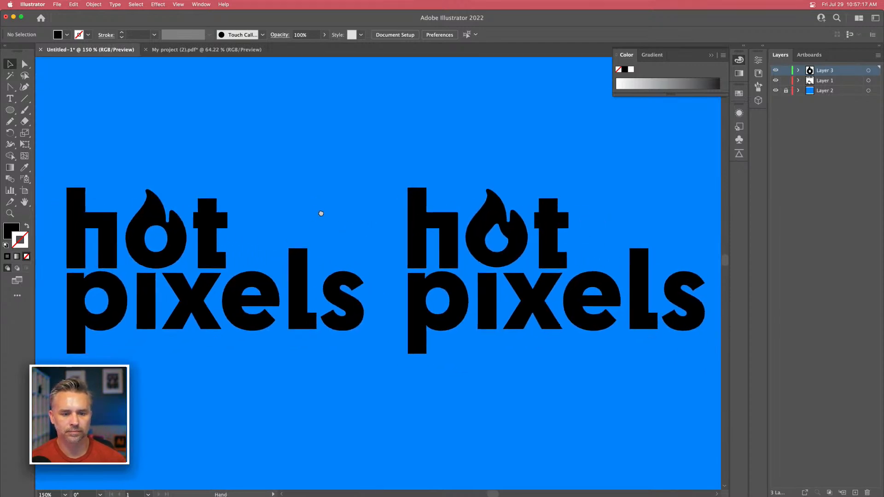
{"action": "left_click", "coordinate": [712, 55]}
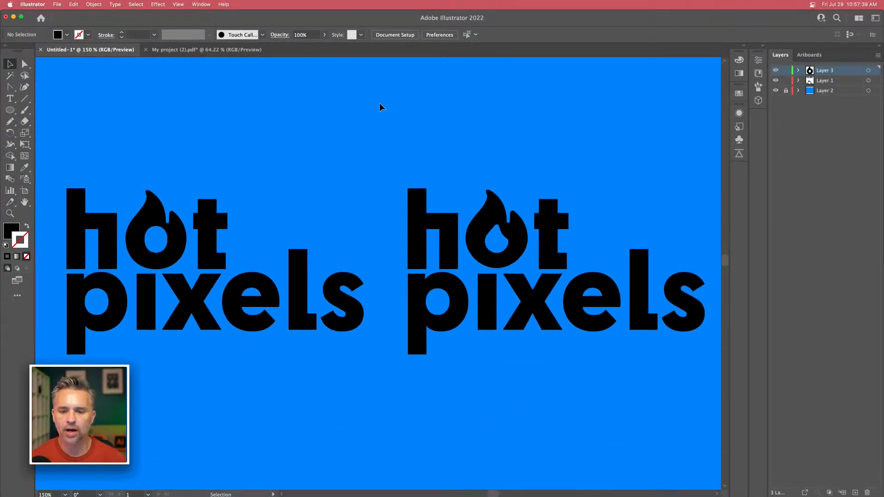
Step: Extend the top of the h stem upward in both single-flame wordmarks with two large nudges each
{"action": "left_click", "coordinate": [25, 64]}
{"action": "left_click_drag", "start_coordinate": [406, 171], "coordinate": [438, 205]}
{"action": "key", "text": "shift+Up"}
{"action": "key", "text": "shift+Up"}
{"action": "left_click_drag", "start_coordinate": [59, 198], "coordinate": [60, 198]}
{"action": "key", "text": "shift+Up"}
{"action": "key", "text": "shift+Up"}
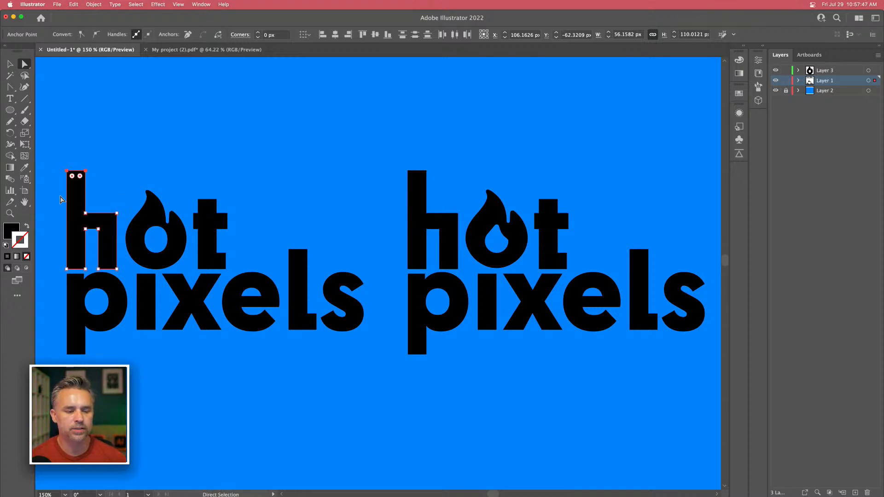
{"action": "left_click", "coordinate": [154, 177]}
Step: Try rounding the outer and inner arch corners of the h in the droplet wordmark to about 14.5 px
{"action": "scroll", "coordinate": [306, 191], "scroll_direction": "right", "scroll_amount": 1}
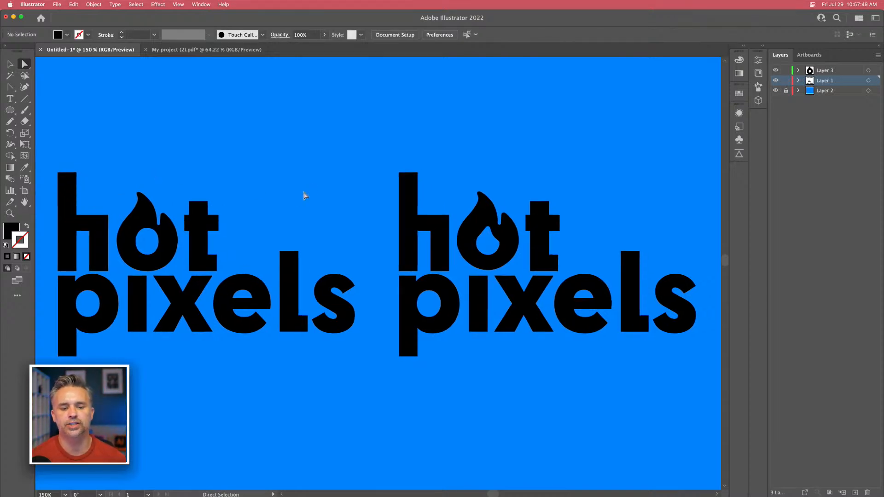
{"action": "key", "text": "super+minus"}
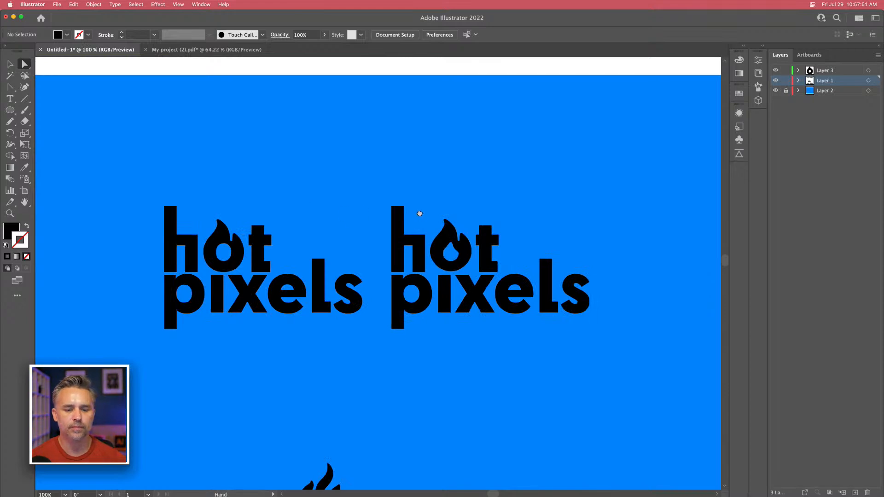
{"action": "scroll", "coordinate": [418, 211], "scroll_direction": "down", "scroll_amount": 1}
{"action": "scroll", "coordinate": [418, 210], "scroll_direction": "left", "scroll_amount": 1}
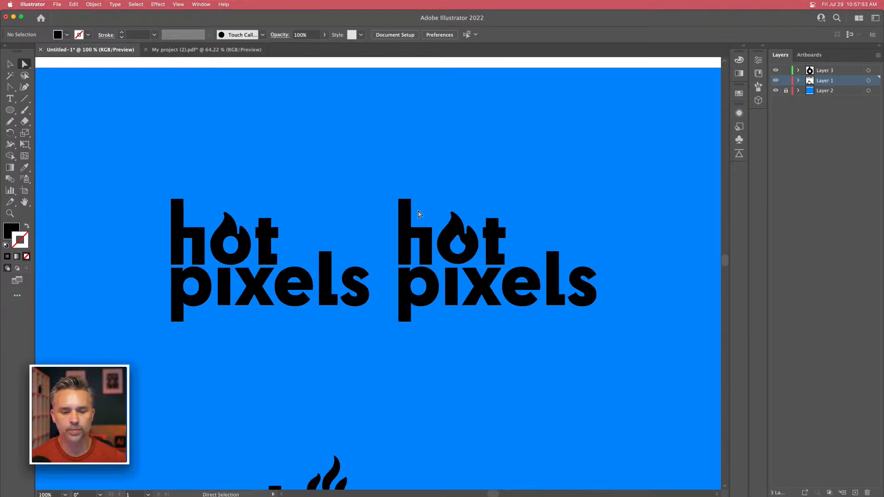
{"action": "key", "text": "super+plus"}
{"action": "key", "text": "super+plus"}
{"action": "key", "text": "super+plus"}
{"action": "left_click_drag", "start_coordinate": [452, 205], "coordinate": [433, 265]}
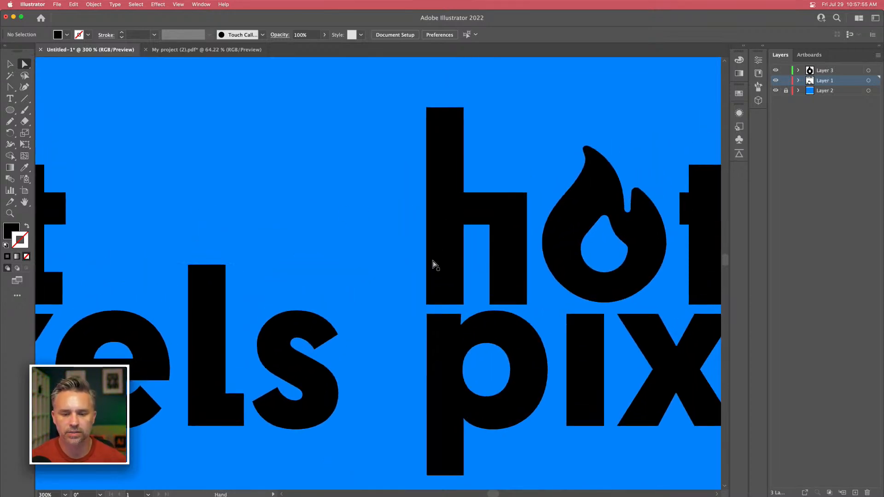
{"action": "left_click_drag", "start_coordinate": [532, 234], "coordinate": [533, 234]}
{"action": "left_click_drag", "start_coordinate": [500, 207], "coordinate": [471, 238]}
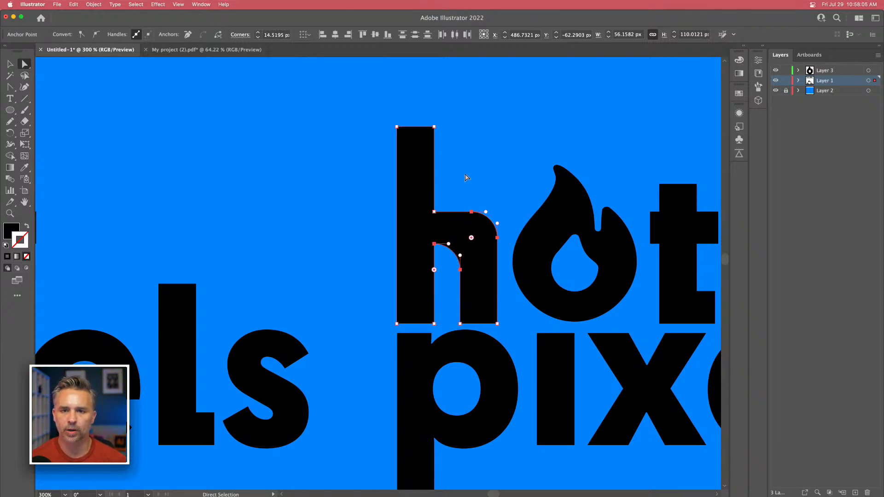
{"action": "scroll", "coordinate": [372, 180], "scroll_direction": "right", "scroll_amount": 5}
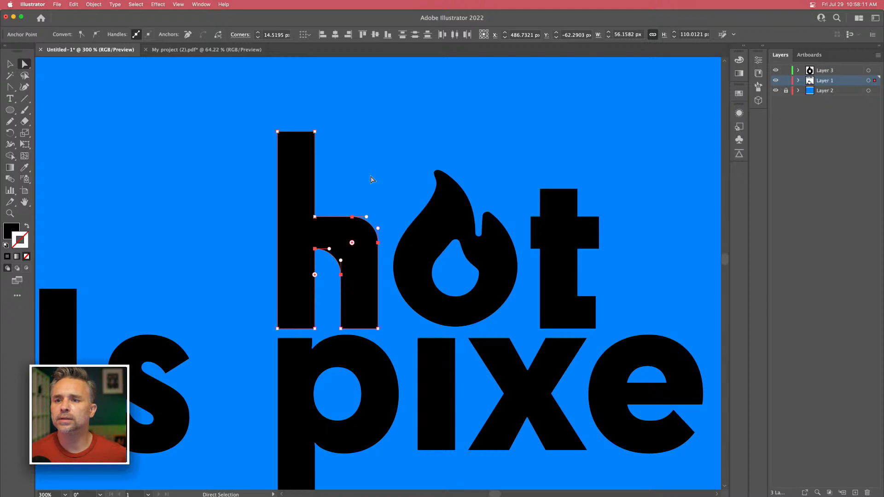
{"action": "key", "text": "super+z"}
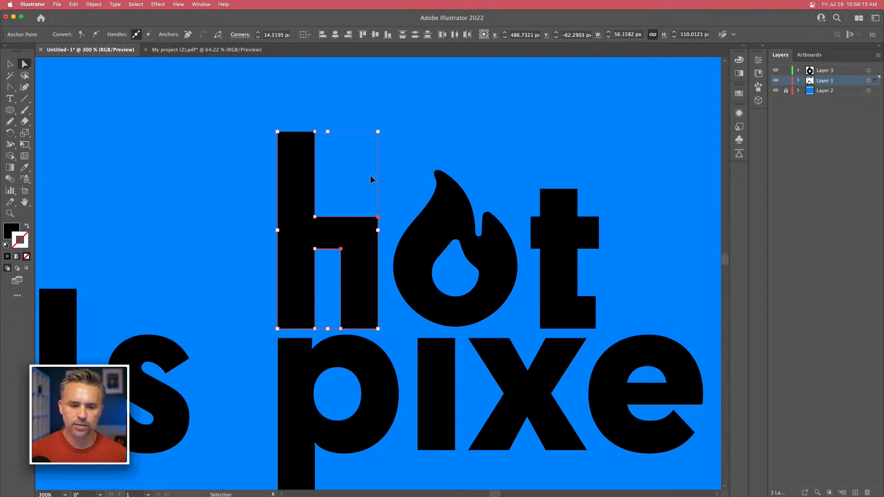
{"action": "left_click", "coordinate": [182, 193]}
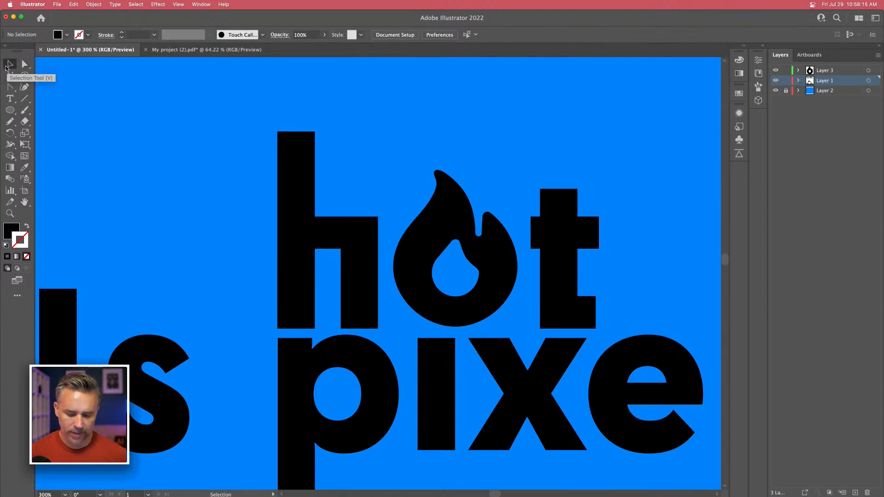
Step: Lower the top anchors of the h stem slightly in the wordmark with the round-holed flame
{"action": "key", "text": "super+1"}
{"action": "scroll", "coordinate": [221, 135], "scroll_direction": "left", "scroll_amount": 3}
{"action": "scroll", "coordinate": [221, 135], "scroll_direction": "down", "scroll_amount": 2}
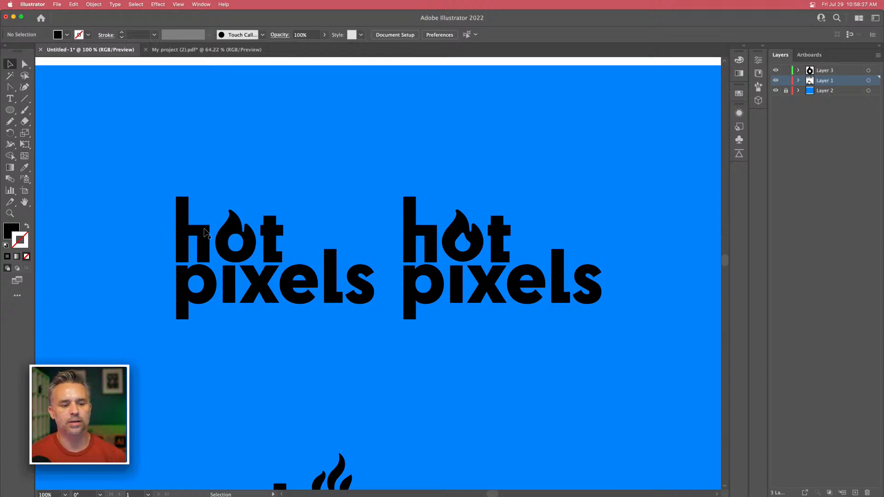
{"action": "left_click_drag", "start_coordinate": [376, 352], "coordinate": [164, 190]}
{"action": "left_click", "coordinate": [164, 187]}
{"action": "left_click", "coordinate": [183, 204]}
{"action": "key", "text": "a"}
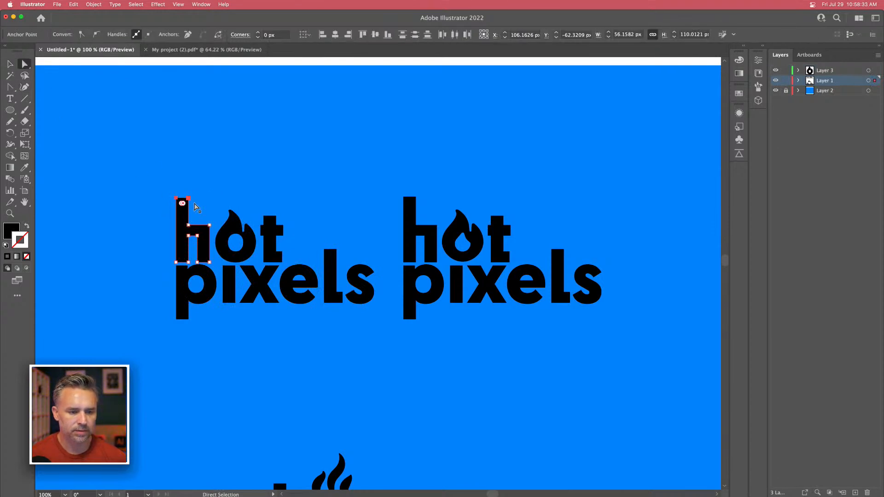
{"action": "left_click", "coordinate": [203, 181]}
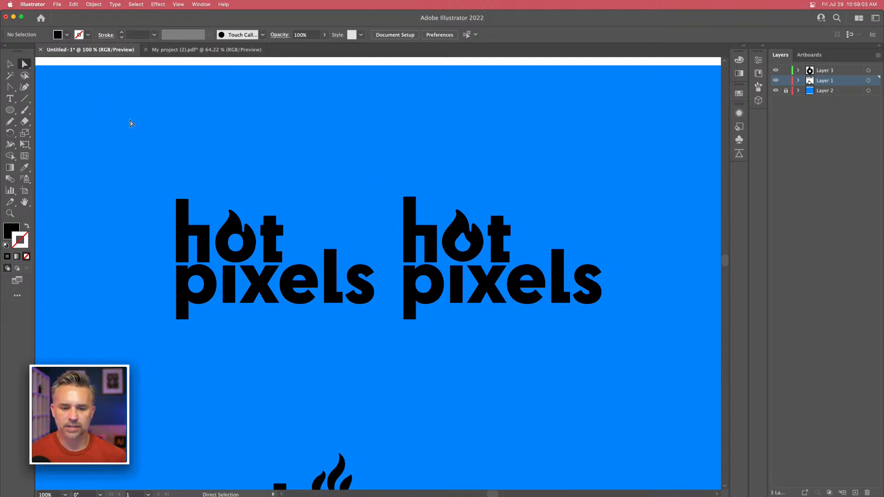
{"action": "left_click", "coordinate": [9, 65]}
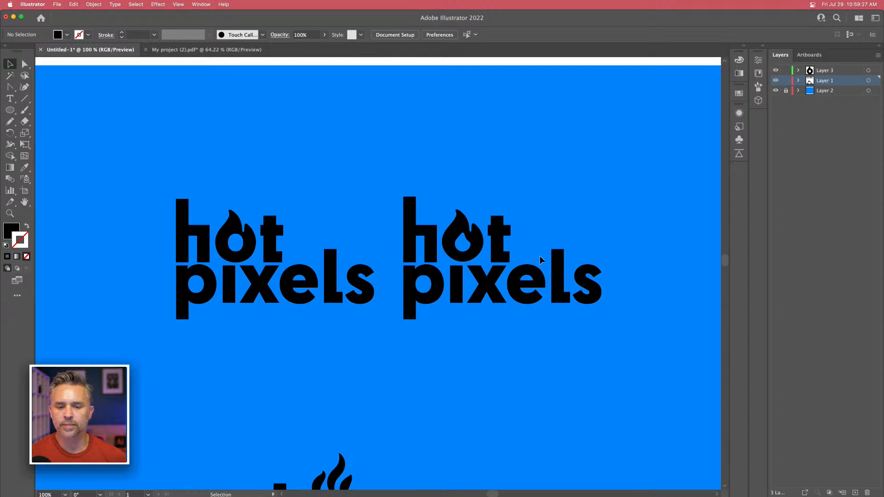
Step: Select the whole droplet-flame wordmark and place a duplicate of it to its right on the blue background
{"action": "mouse_move", "coordinate": [477, 178]}
{"action": "left_mouse_down"}
{"action": "mouse_move", "coordinate": [222, 178]}
{"action": "mouse_move", "coordinate": [555, 166]}
{"action": "mouse_move", "coordinate": [487, 184]}
{"action": "left_mouse_up"}
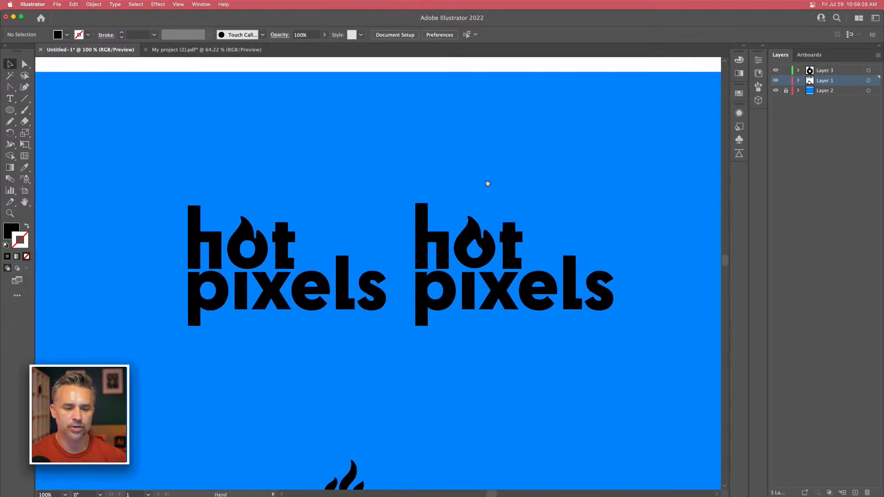
{"action": "key", "text": "super+a"}
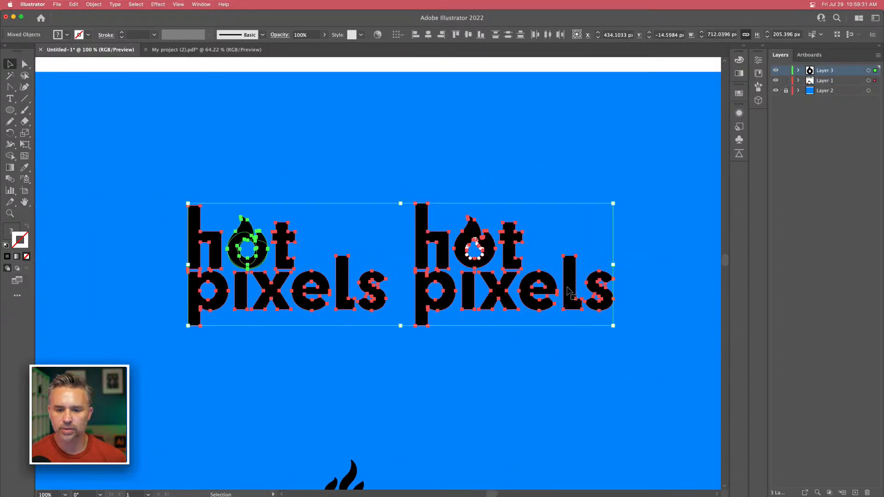
{"action": "left_click_drag", "start_coordinate": [569, 283], "coordinate": [444, 279]}
{"action": "left_click_drag", "start_coordinate": [293, 168], "coordinate": [493, 344]}
{"action": "left_click_drag", "start_coordinate": [290, 165], "coordinate": [220, 167]}
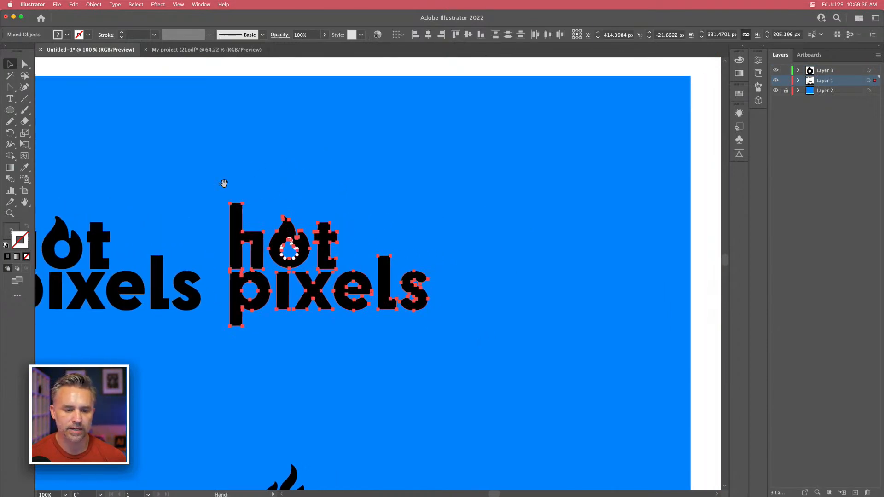
{"action": "left_click_drag", "start_coordinate": [235, 233], "coordinate": [464, 242]}
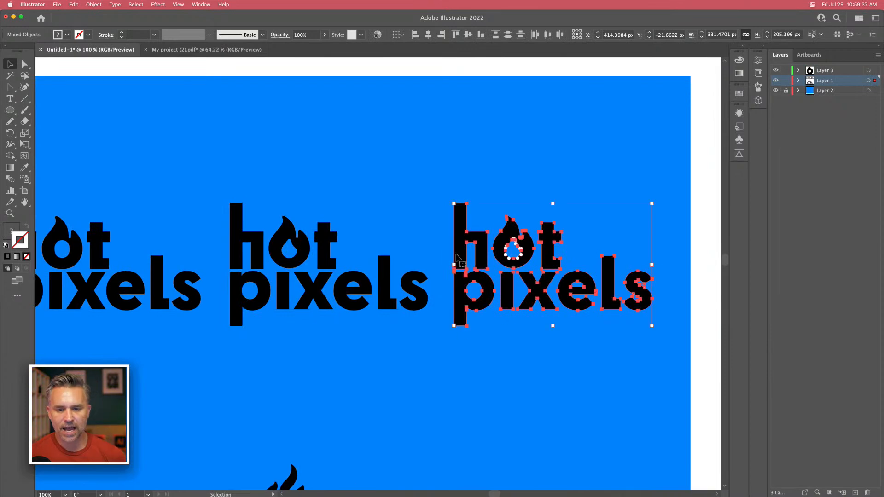
Step: Round all corners of the duplicated droplet-flame wordmark at the right end of the row to about 2.5 px
{"action": "key", "text": "super+equal"}
{"action": "key", "text": "super+equal"}
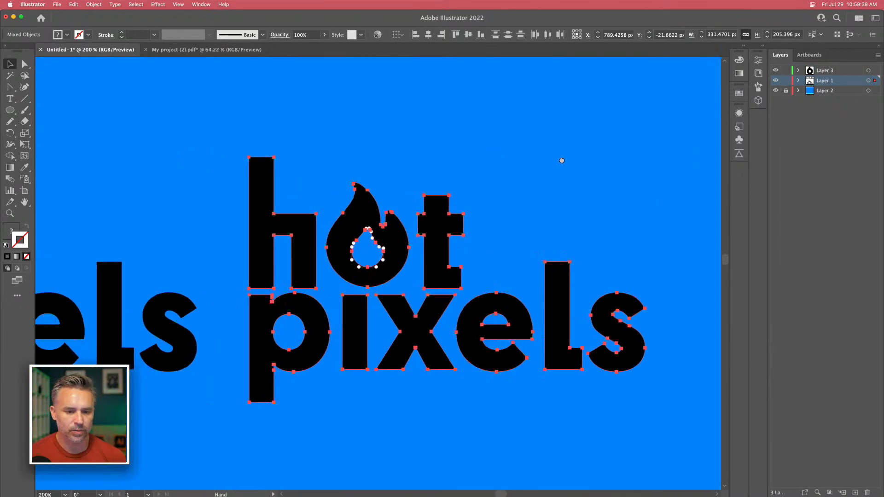
{"action": "left_click", "coordinate": [25, 64]}
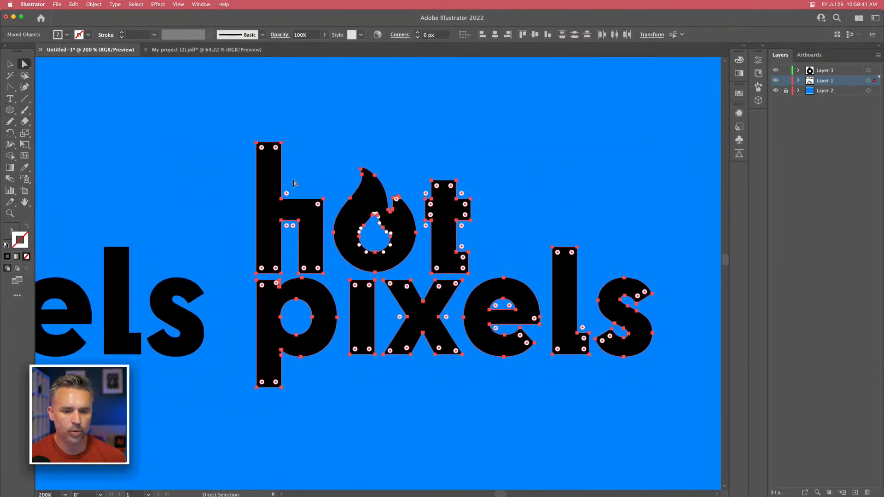
{"action": "left_click", "coordinate": [323, 198]}
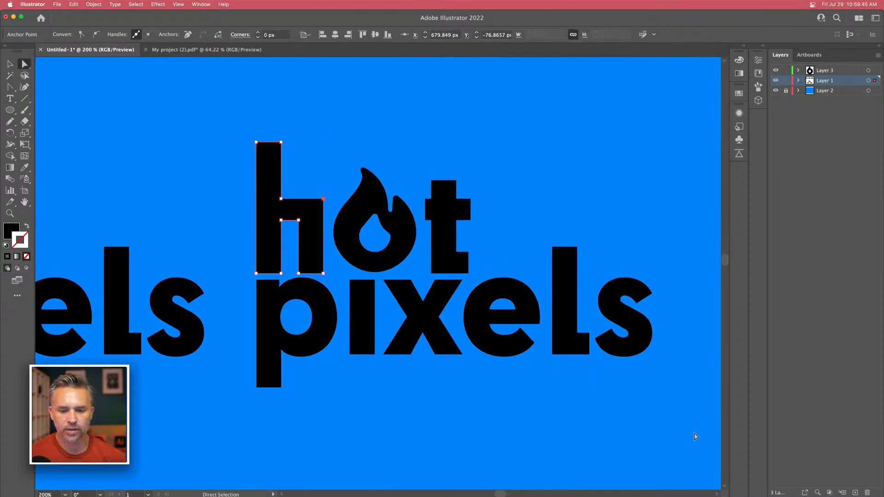
{"action": "key", "text": "super+a"}
{"action": "left_click_drag", "start_coordinate": [316, 207], "coordinate": [317, 210]}
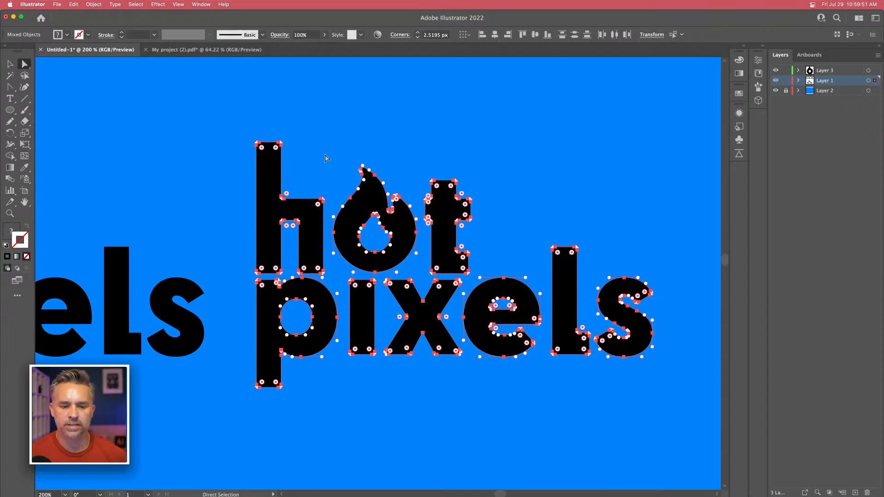
{"action": "left_click", "coordinate": [326, 158]}
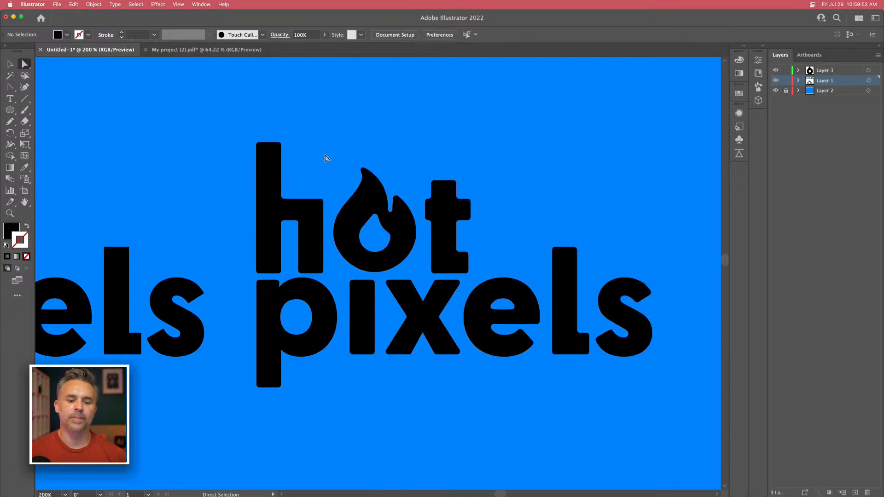
{"action": "key", "text": "super+minus"}
{"action": "key", "text": "super+minus"}
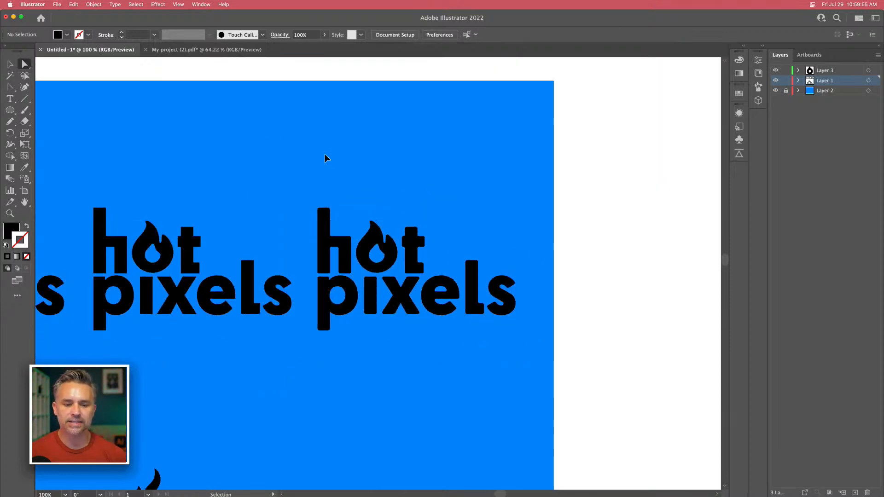
{"action": "left_click_drag", "start_coordinate": [323, 154], "coordinate": [373, 152]}
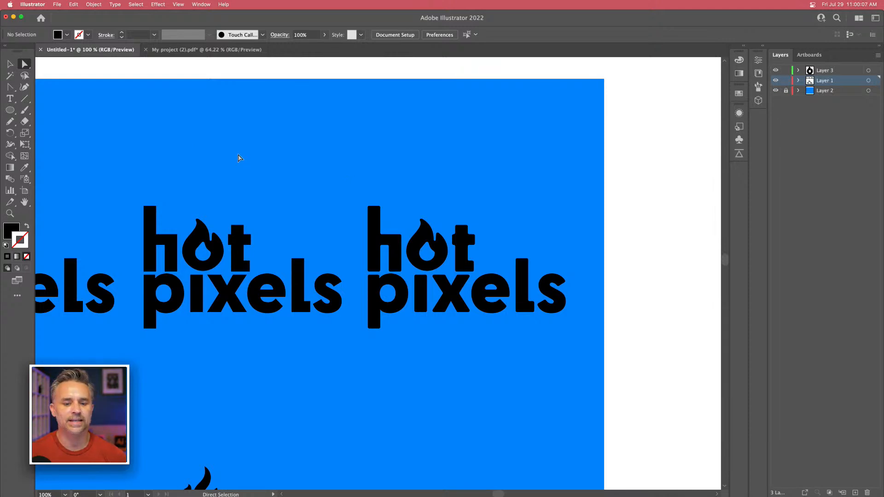
Step: Unlock Layer 2, which holds the blue background
{"action": "left_click", "coordinate": [9, 64]}
{"action": "scroll", "coordinate": [288, 173], "scroll_direction": "up", "scroll_amount": 3}
{"action": "scroll", "coordinate": [288, 173], "scroll_direction": "right", "scroll_amount": 3}
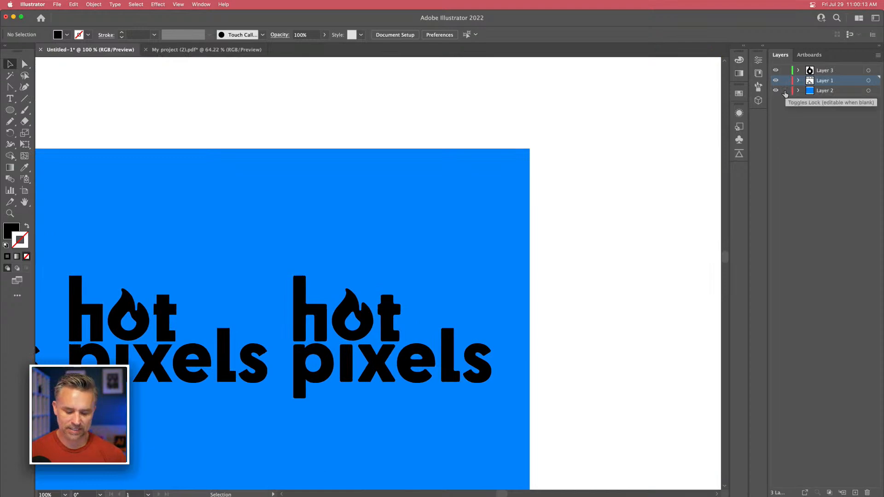
Step: Enlarge the blue background rectangle to about 2766 by 2020 px so it extends behind all the logos, and lock Layer 2
{"action": "key", "text": "super+minus"}
{"action": "key", "text": "super+minus"}
{"action": "key", "text": "super+minus"}
{"action": "key", "text": "super+minus"}
{"action": "left_click", "coordinate": [226, 383]}
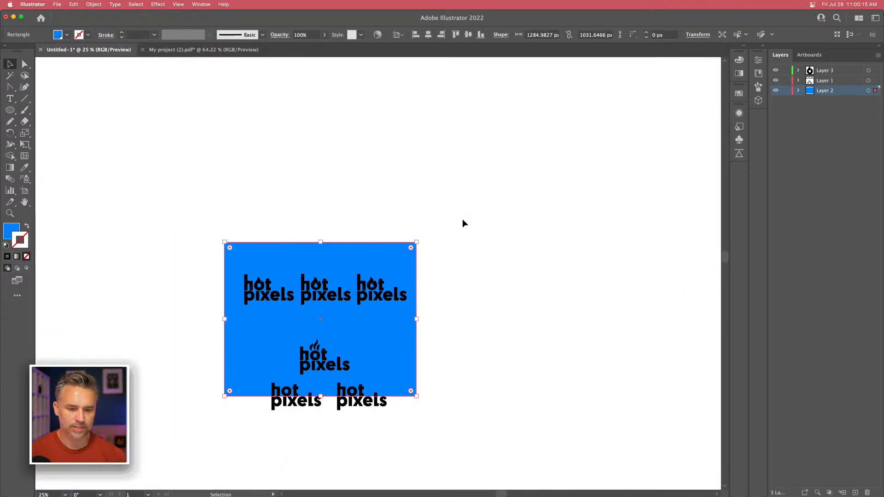
{"action": "left_click_drag", "start_coordinate": [415, 241], "coordinate": [637, 94]}
{"action": "left_click_drag", "start_coordinate": [480, 165], "coordinate": [453, 222]}
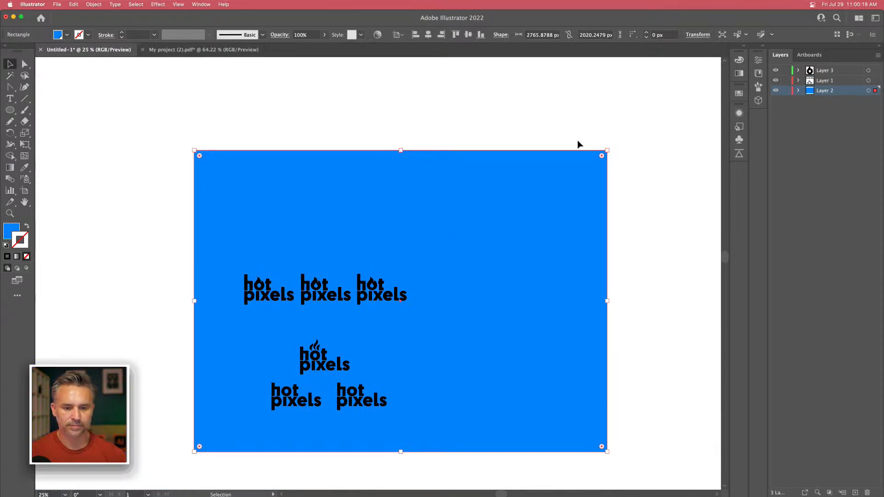
{"action": "left_click", "coordinate": [786, 90]}
Step: Recolor the three flame logo variations in the upper row with a white fill and deselect them
{"action": "key", "text": "super+equal"}
{"action": "key", "text": "super+equal"}
{"action": "key", "text": "super+equal"}
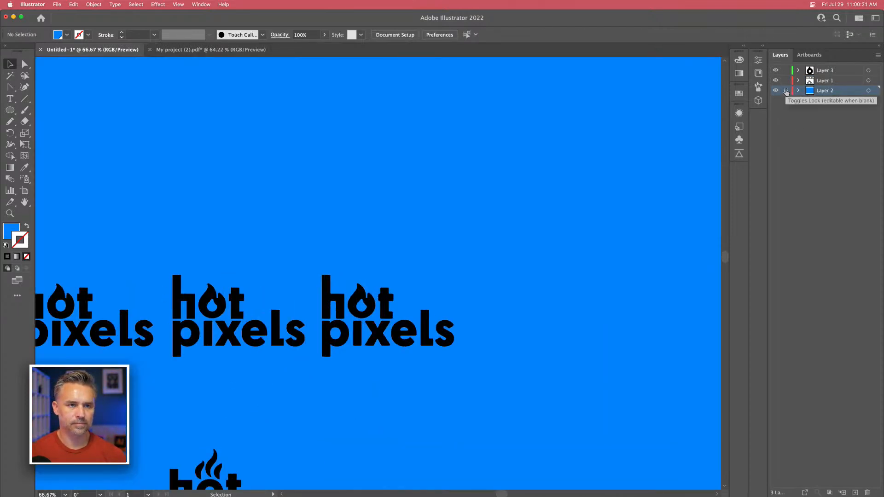
{"action": "left_click_drag", "start_coordinate": [431, 126], "coordinate": [386, 120]}
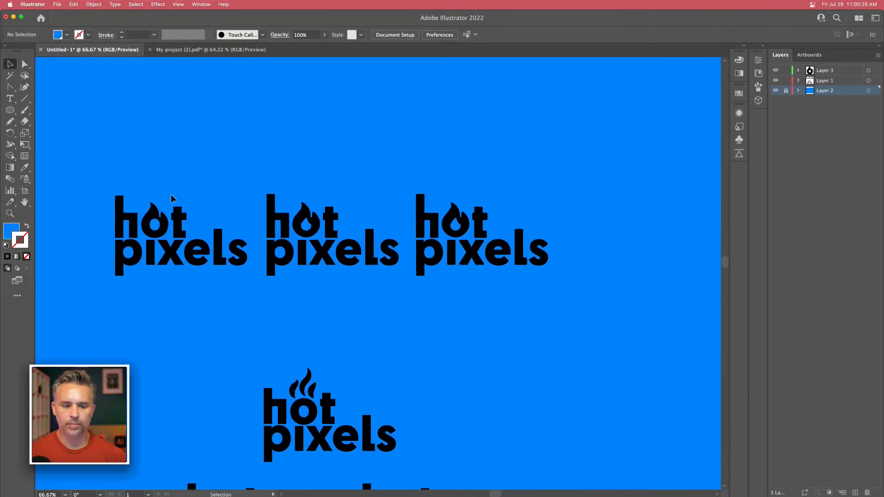
{"action": "left_click_drag", "start_coordinate": [101, 167], "coordinate": [565, 293]}
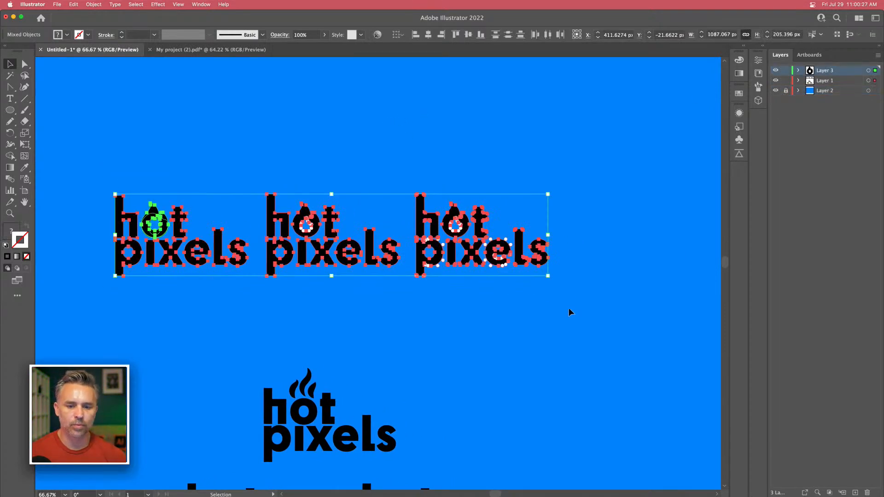
{"action": "double_click", "coordinate": [7, 235]}
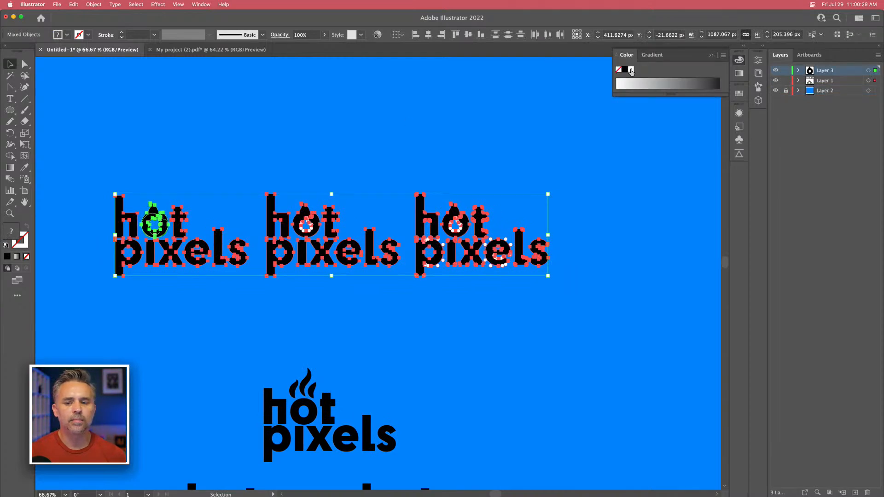
{"action": "left_click", "coordinate": [630, 70]}
{"action": "left_click", "coordinate": [325, 144]}
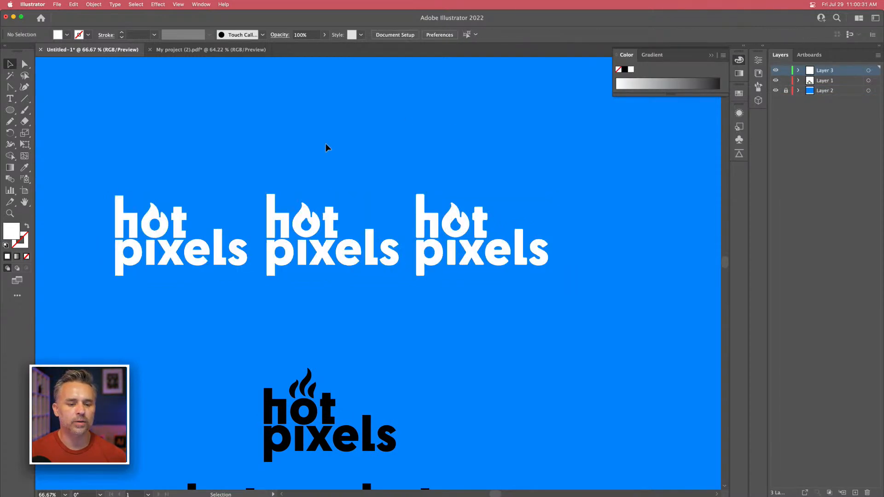
{"action": "left_click_drag", "start_coordinate": [220, 367], "coordinate": [429, 458]}
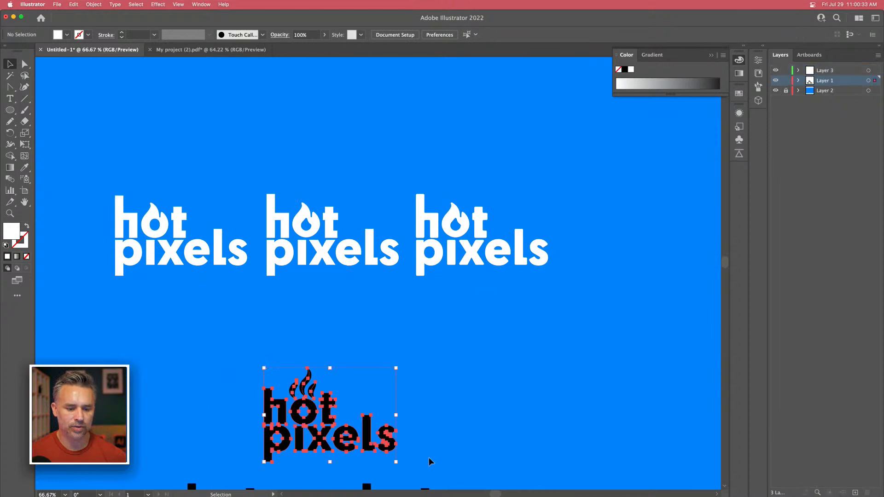
{"action": "left_click", "coordinate": [205, 401]}
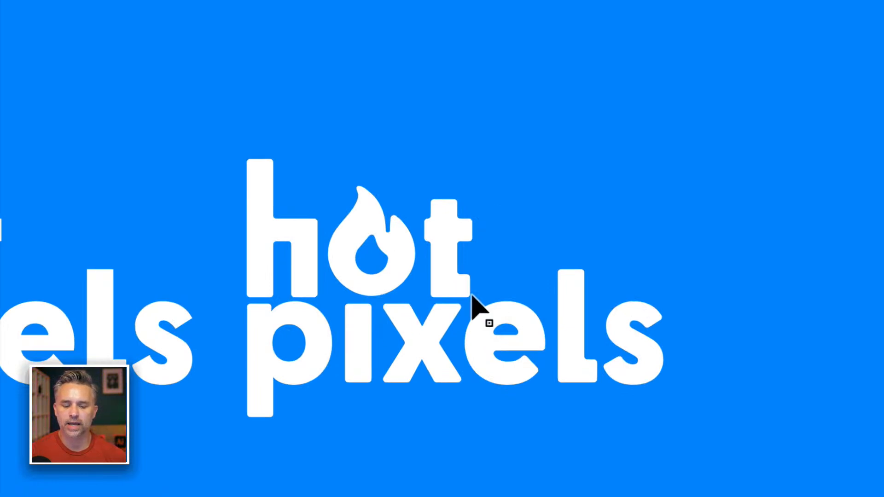
Step: Shift the word "hot" in the rightmost flame logo to the right until the h's right stem lines up with the "i" in "pixels"
{"action": "left_click_drag", "start_coordinate": [203, 134], "coordinate": [510, 289]}
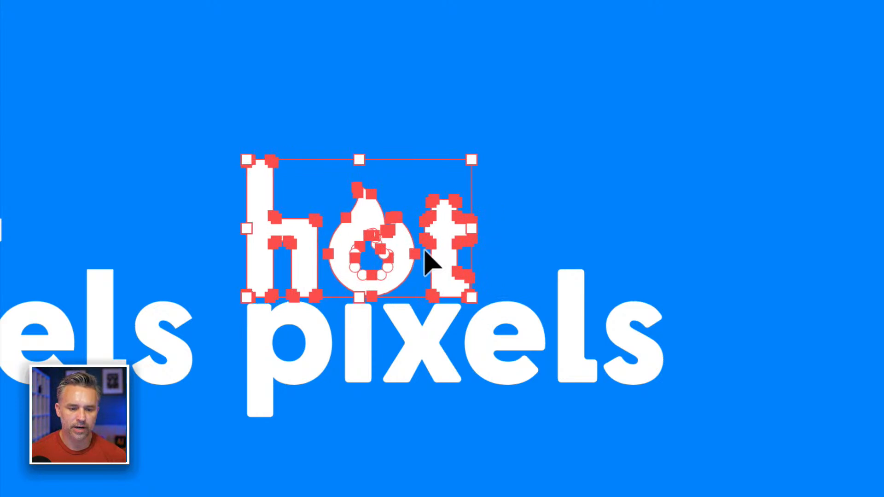
{"action": "key", "text": "shift+Right"}
{"action": "key", "text": "shift+Right"}
{"action": "key", "text": "shift+Right"}
{"action": "key", "text": "shift+Right"}
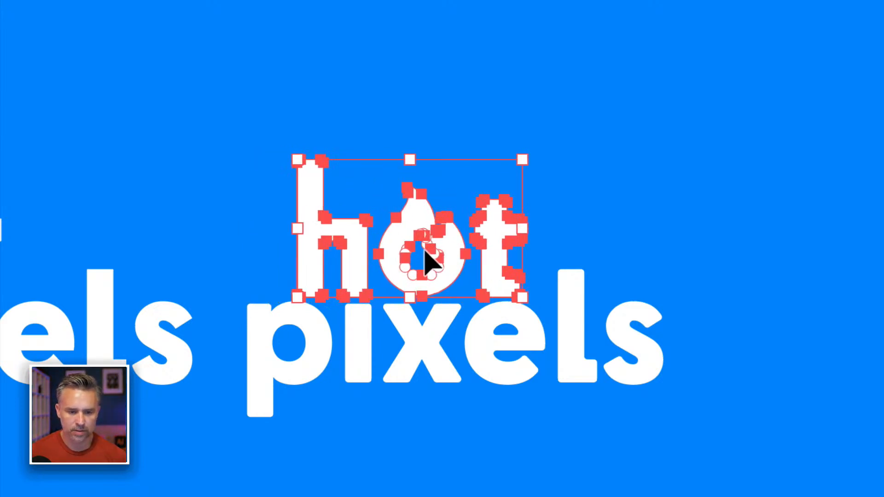
{"action": "key", "text": "Right"}
{"action": "key", "text": "Right"}
{"action": "key", "text": "Right"}
{"action": "key", "text": "Right"}
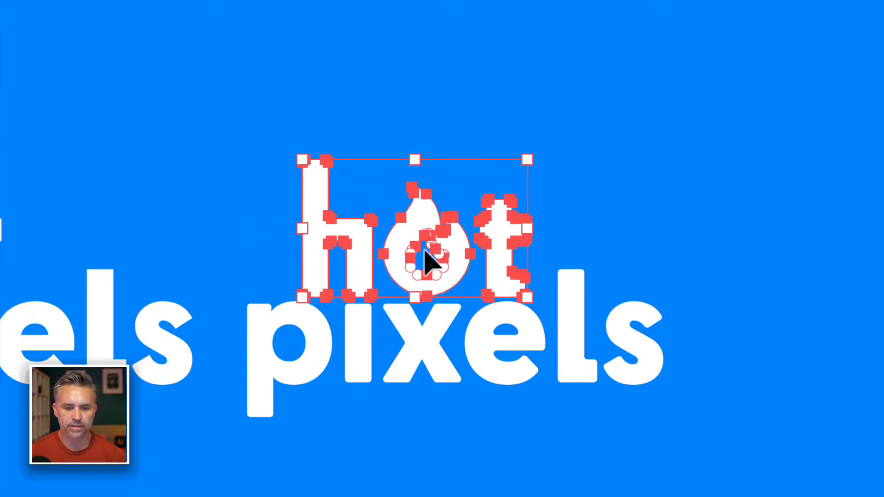
{"action": "key", "text": "Right"}
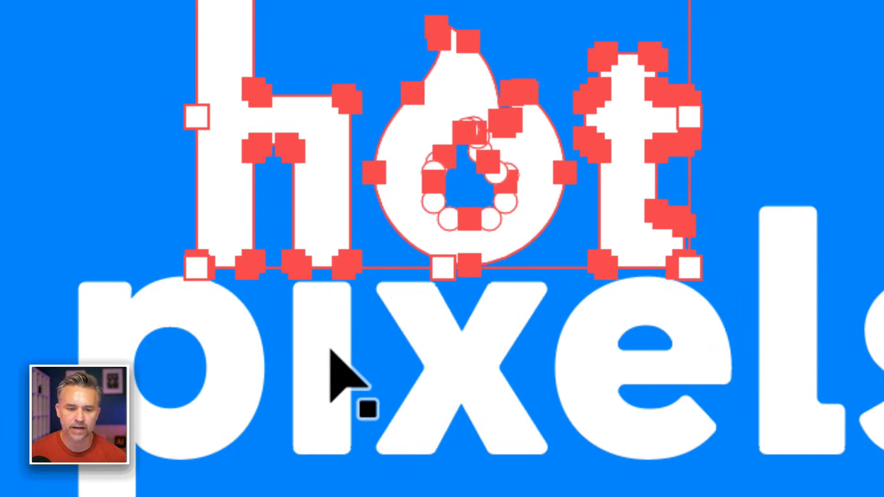
{"action": "left_click", "coordinate": [107, 190]}
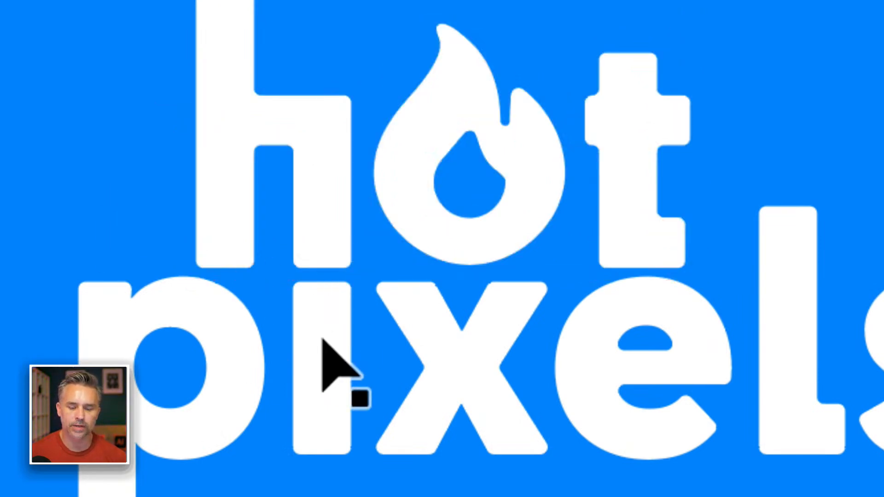
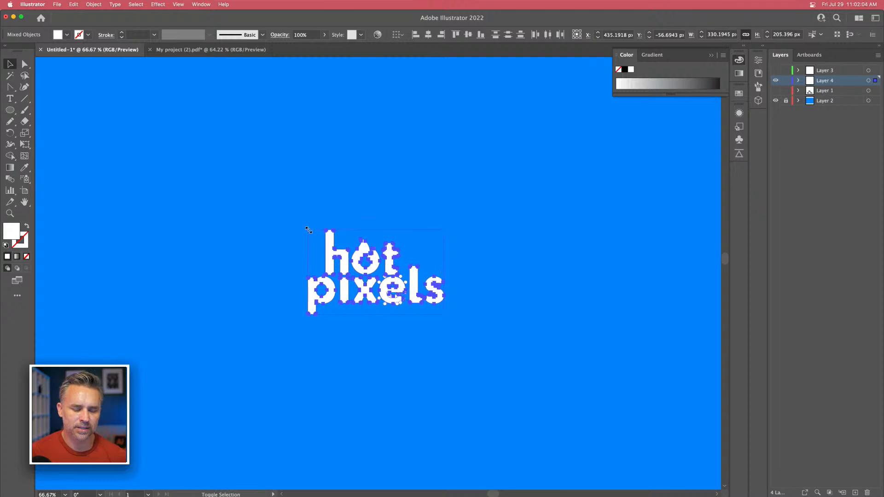
Step: Scale the white logo on Layer 4 up proportionally to about 930 by 579 px
{"action": "left_click_drag", "start_coordinate": [155, 172], "coordinate": [267, 238]}
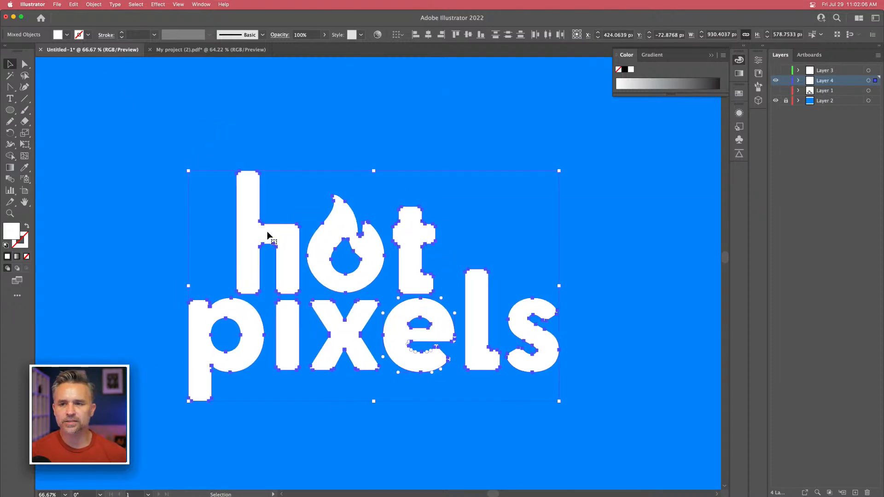
{"action": "left_click_drag", "start_coordinate": [277, 278], "coordinate": [262, 260]}
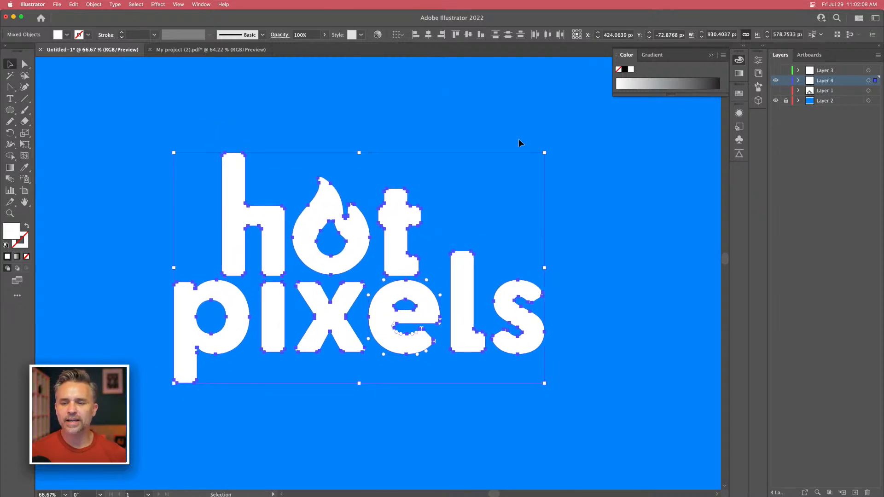
Step: Collapse the color controls and bring up the MISC library with its saved vector assets
{"action": "left_click", "coordinate": [712, 55]}
{"action": "left_click", "coordinate": [762, 45]}
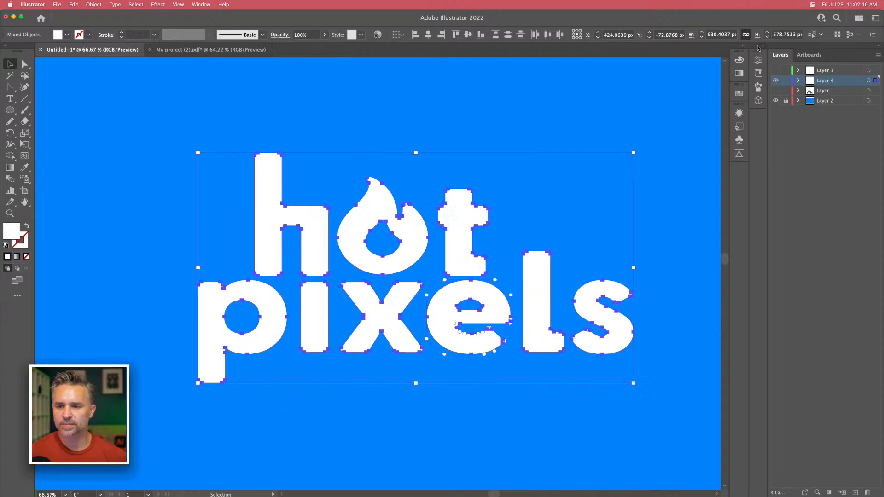
{"action": "left_click", "coordinate": [694, 56]}
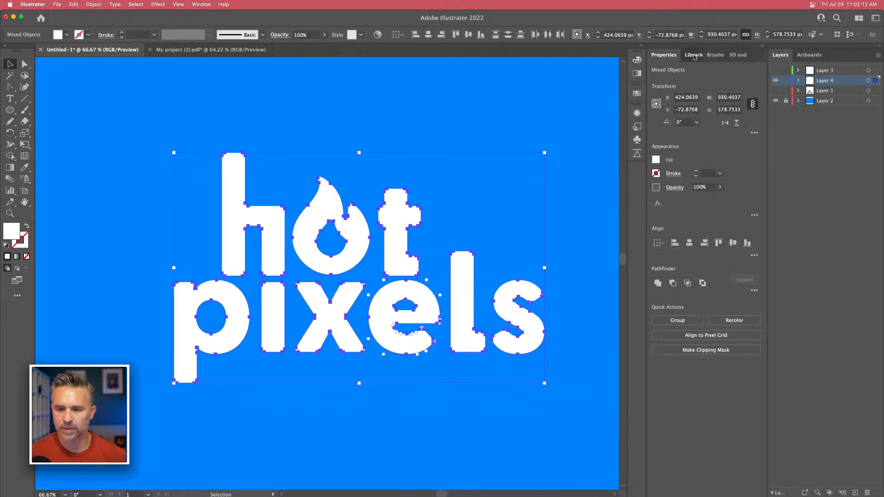
{"action": "left_click_drag", "start_coordinate": [341, 133], "coordinate": [322, 131]}
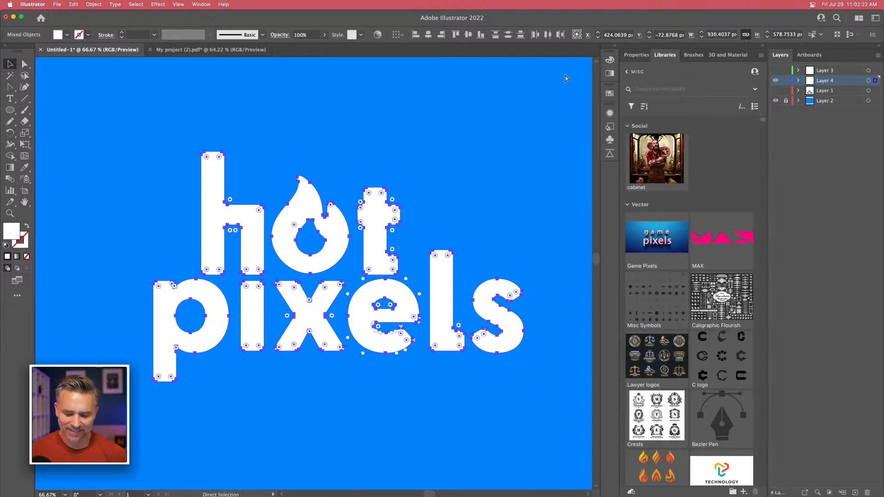
Step: Enlarge the white logo proportionally to about 1220 by 759 px and group all its letters
{"action": "key", "text": "super+minus"}
{"action": "key", "text": "super+minus"}
{"action": "key", "text": "super+minus"}
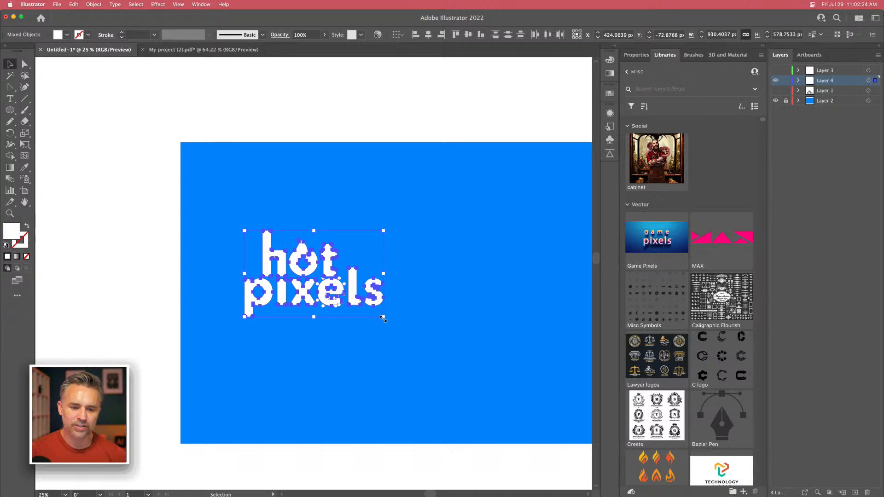
{"action": "left_click_drag", "start_coordinate": [383, 319], "coordinate": [427, 356]}
{"action": "right_click", "coordinate": [313, 267]}
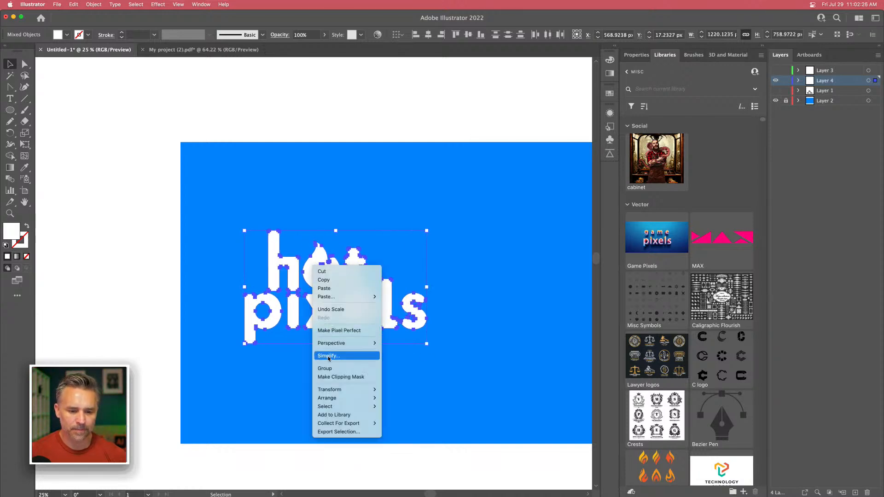
{"action": "left_click", "coordinate": [329, 368]}
{"action": "key", "text": "super+equal"}
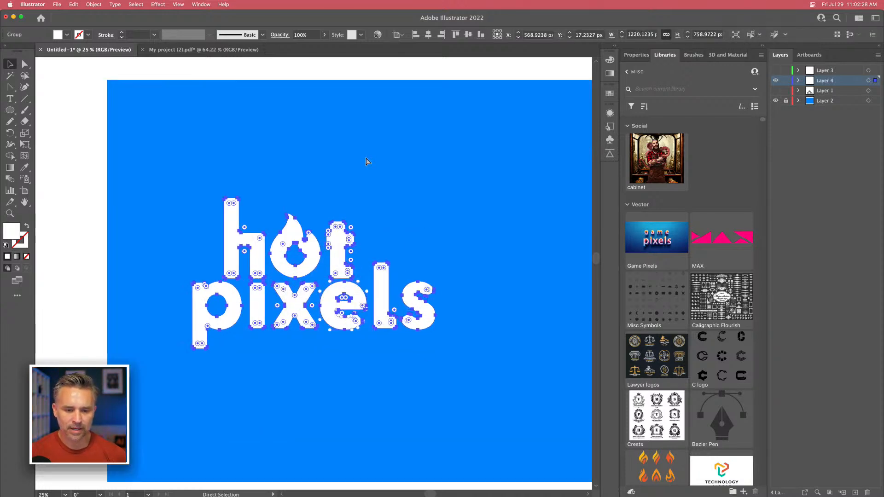
{"action": "key", "text": "super+equal"}
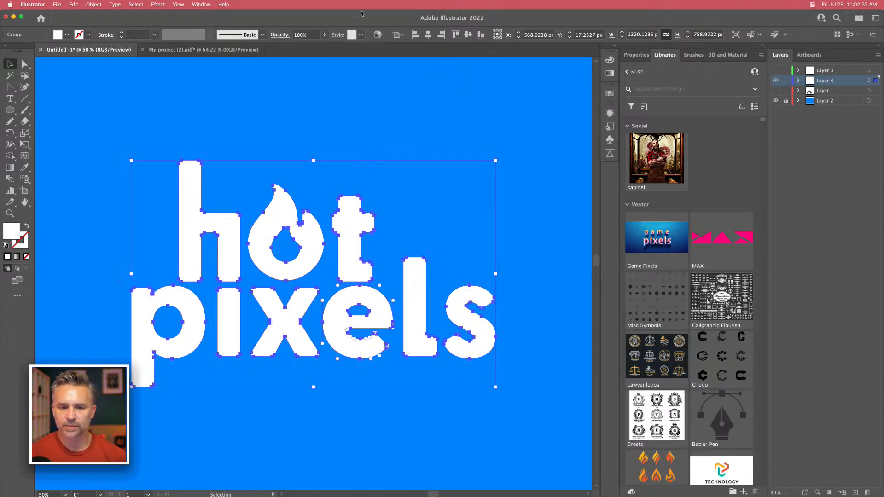
Step: Add the grouped logo to Asset Export as a new asset and rename it HP
{"action": "left_click", "coordinate": [202, 4]}
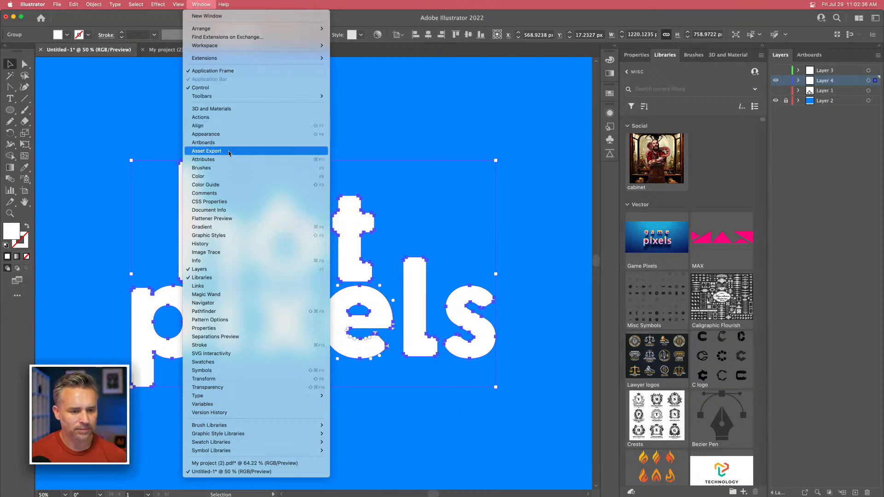
{"action": "key", "text": "Return"}
{"action": "left_click_drag", "start_coordinate": [325, 235], "coordinate": [407, 132]}
{"action": "double_click", "coordinate": [416, 131]}
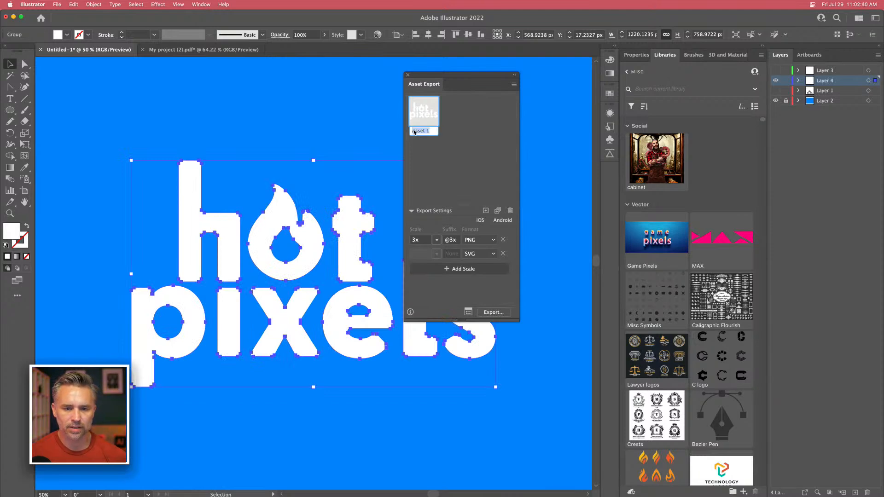
{"action": "type", "text": "HP"}
{"action": "key", "text": "Return"}
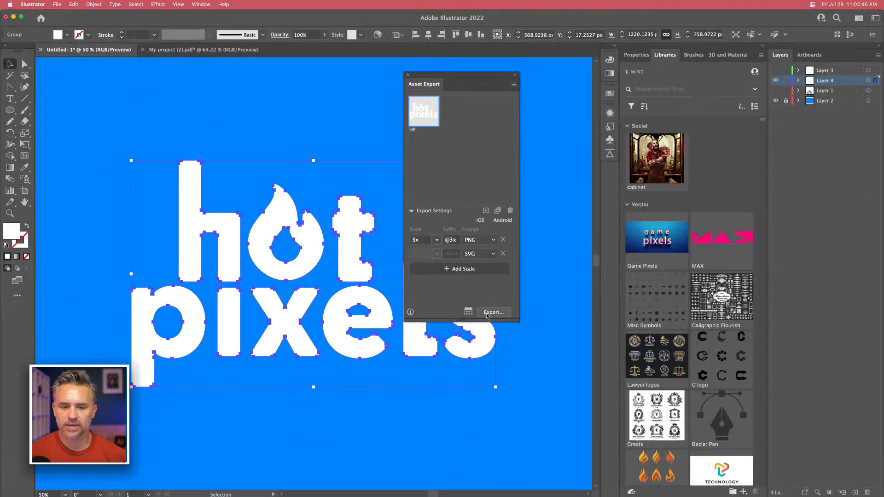
Step: Export the HP asset to the Desktop as a 3x PNG and an SVG, and deselect it in the asset list
{"action": "left_click", "coordinate": [493, 313]}
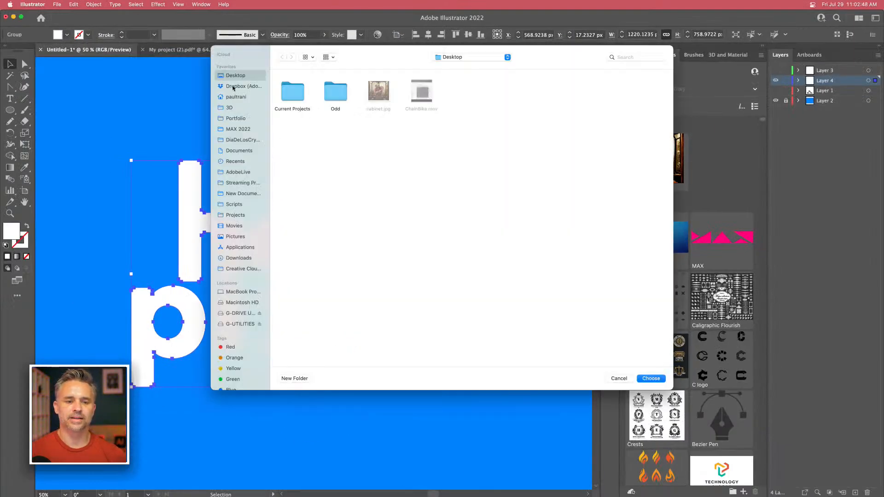
{"action": "key", "text": "Return"}
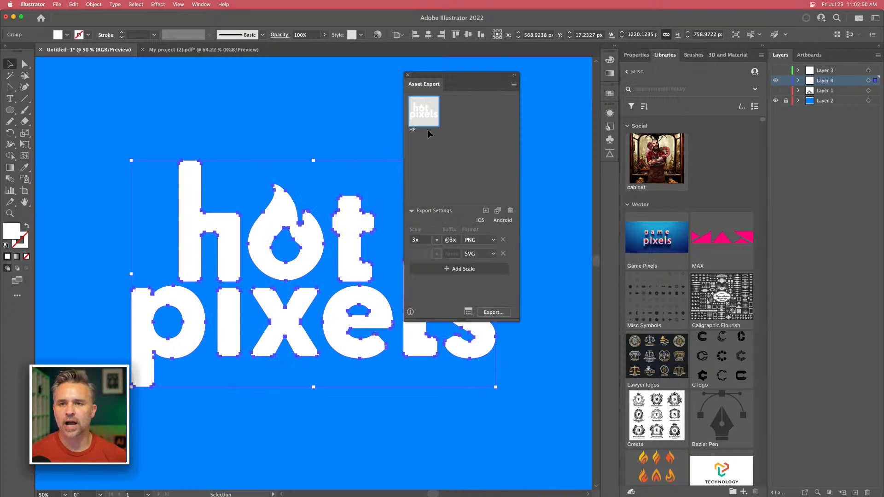
{"action": "left_click", "coordinate": [441, 152]}
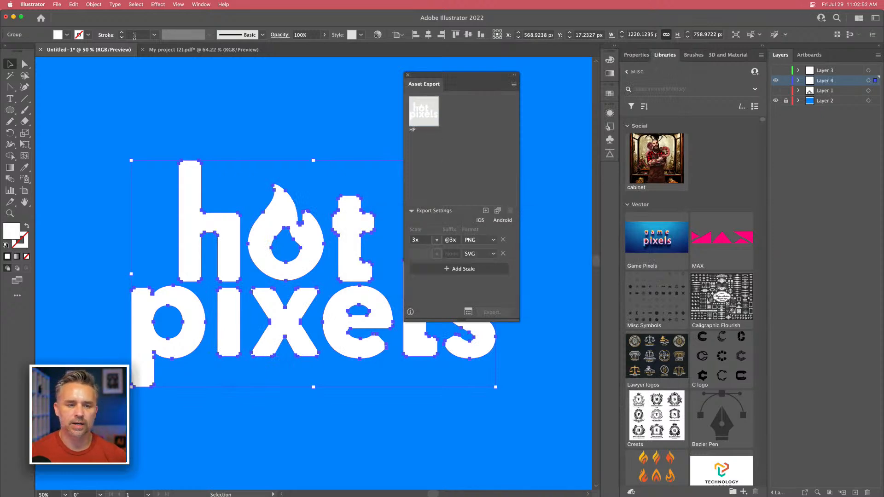
Step: Save the document to the Desktop as HotPixels.ai in Adobe Illustrator format
{"action": "key", "text": "a"}
{"action": "key", "text": "super+s"}
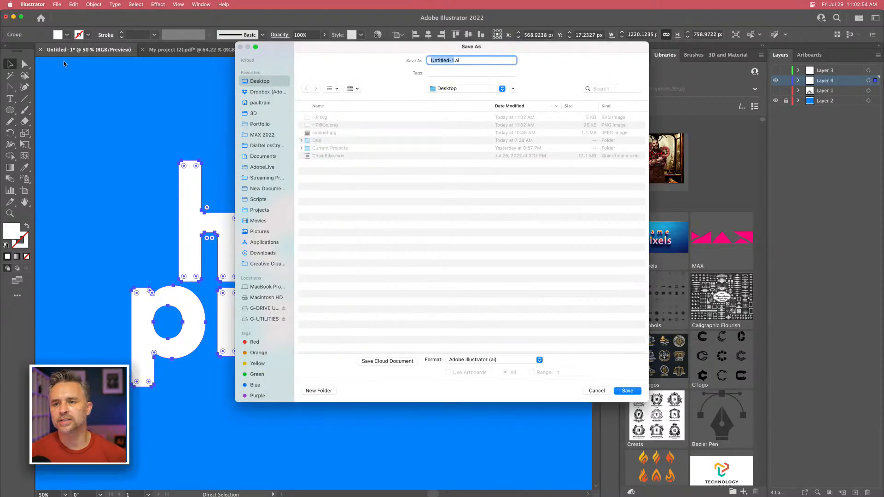
{"action": "type", "text": "Hot"}
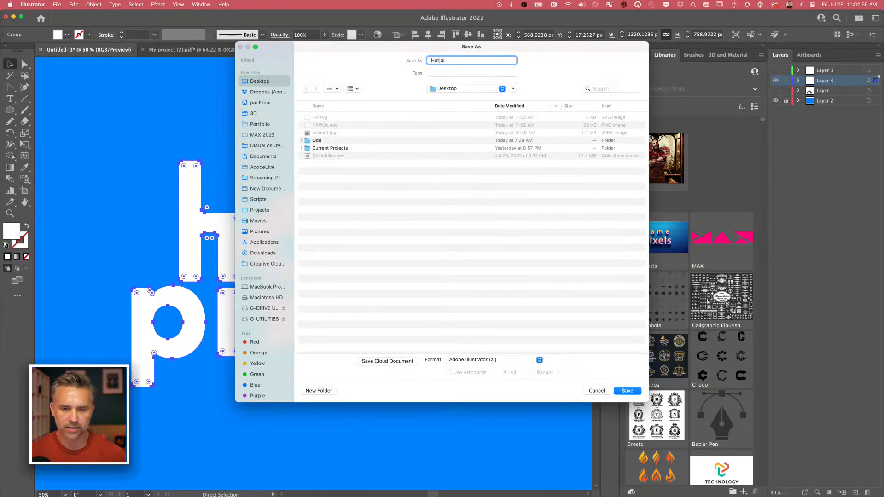
{"action": "type", "text": "Pixels"}
{"action": "key", "text": "Return"}
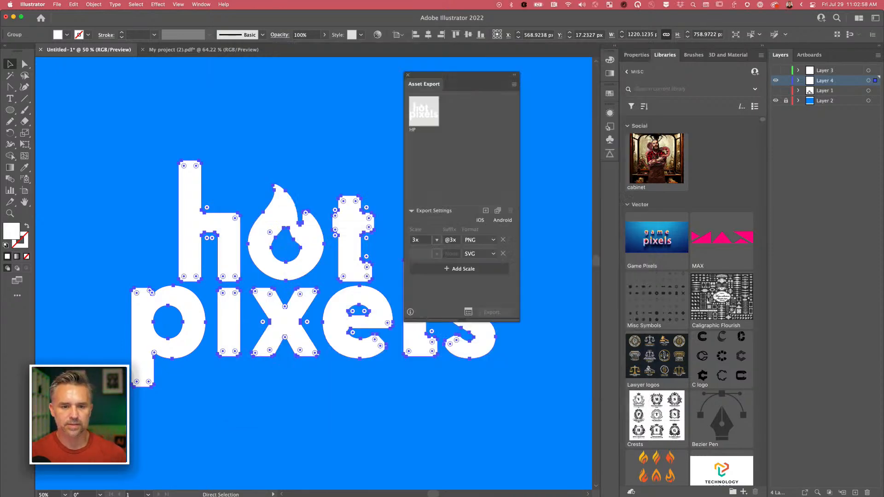
{"action": "left_click", "coordinate": [434, 355]}
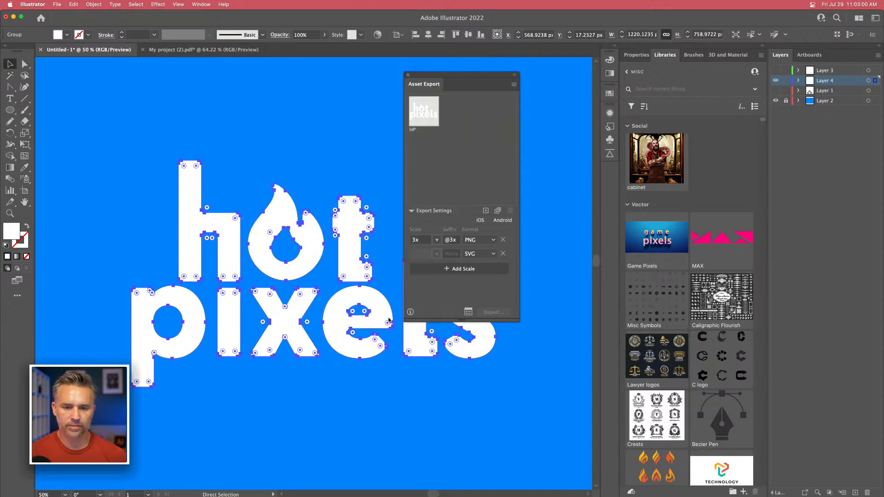
Step: Return to the Selection tool and move the Asset Export window over the middle of the logo
{"action": "key", "text": "v"}
{"action": "left_click_drag", "start_coordinate": [423, 83], "coordinate": [293, 94]}
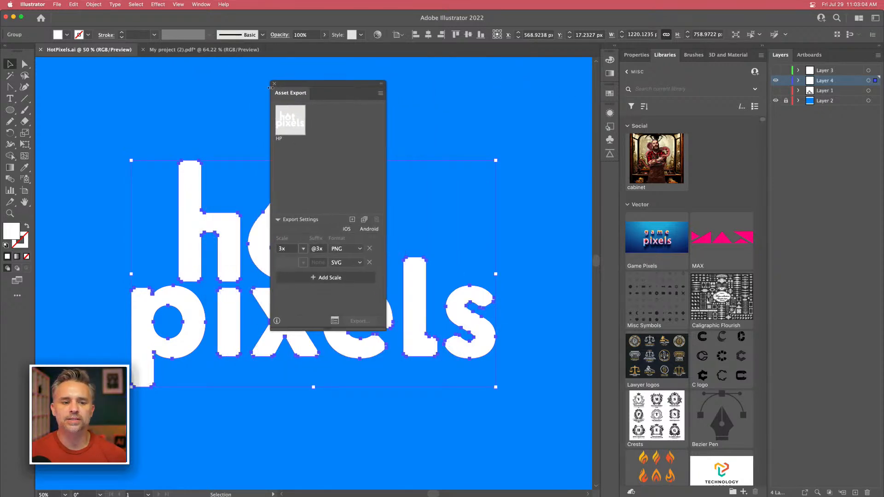
Step: Close the Asset Export window and open the General preferences
{"action": "left_click", "coordinate": [272, 78]}
{"action": "left_click", "coordinate": [23, 5]}
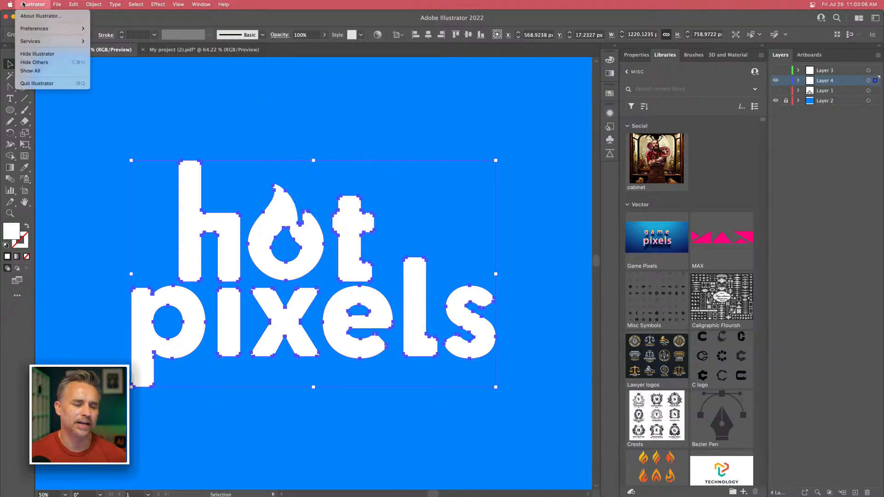
{"action": "mouse_move", "coordinate": [29, 30]}
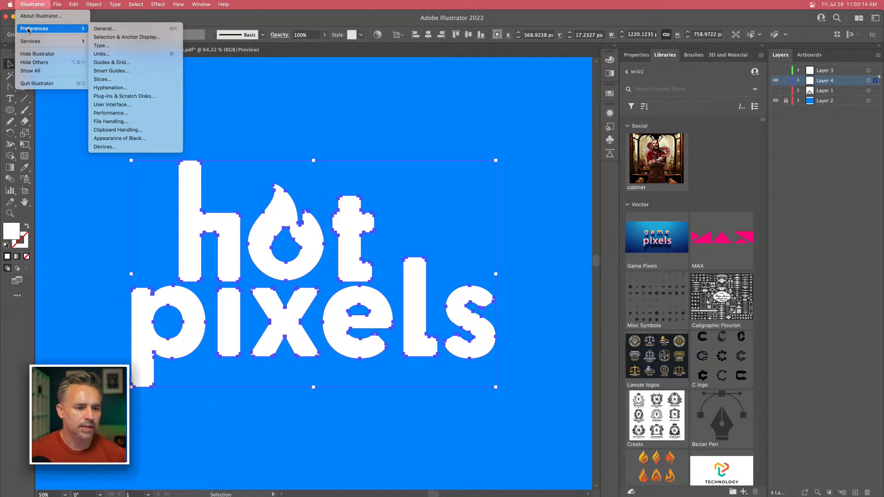
{"action": "left_click", "coordinate": [125, 31]}
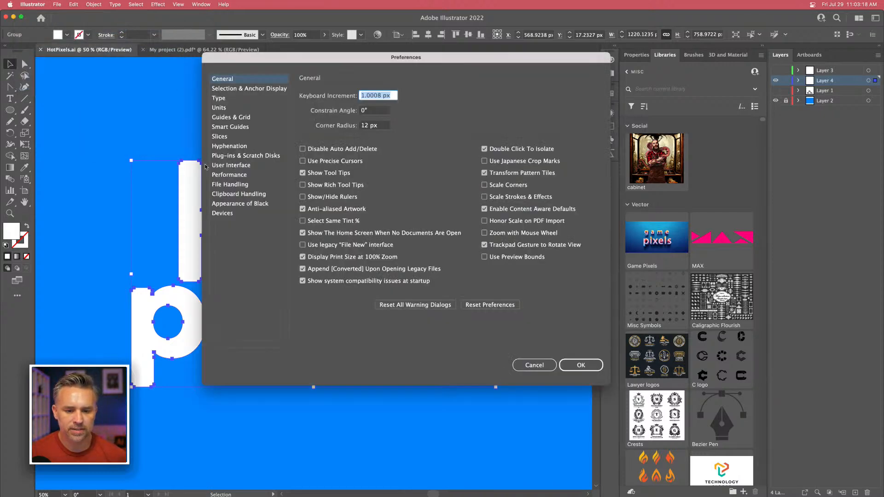
Step: Look through the preference categories from Selection & Anchor Display to Devices, and return to the File Handling options
{"action": "left_click", "coordinate": [228, 90]}
{"action": "left_click", "coordinate": [225, 98]}
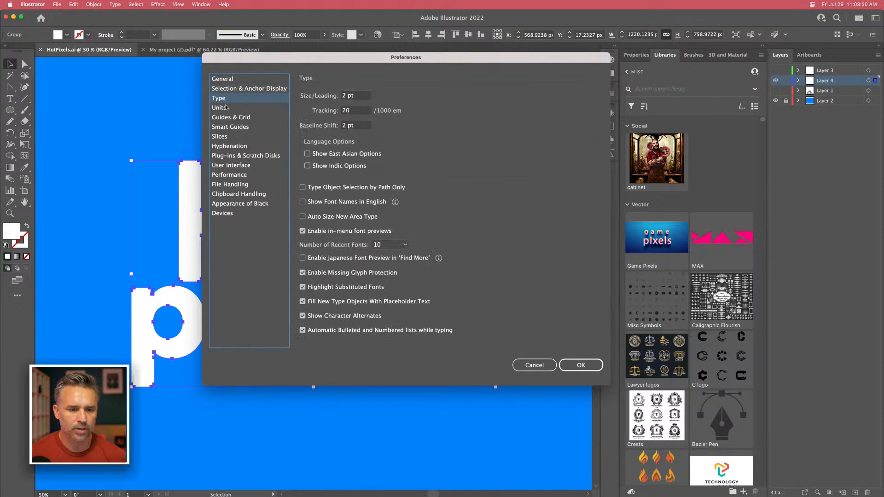
{"action": "left_click", "coordinate": [226, 108]}
{"action": "left_click", "coordinate": [226, 99]}
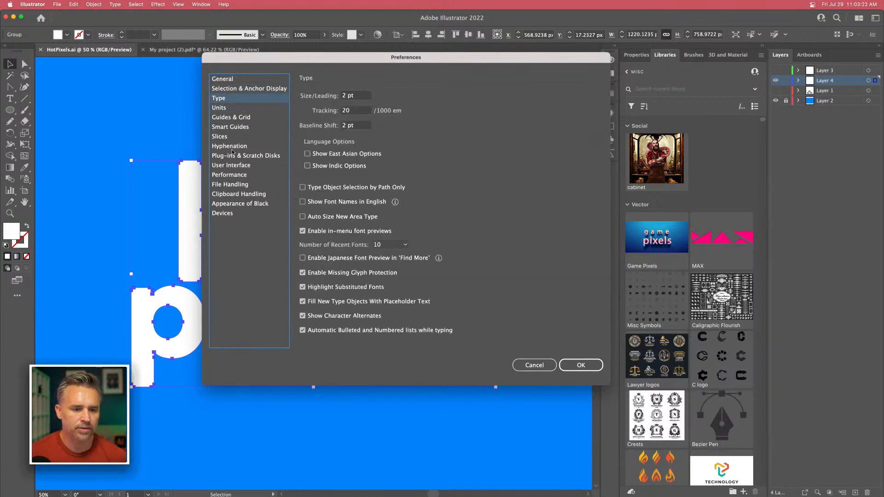
{"action": "left_click", "coordinate": [232, 157]}
{"action": "left_click", "coordinate": [234, 166]}
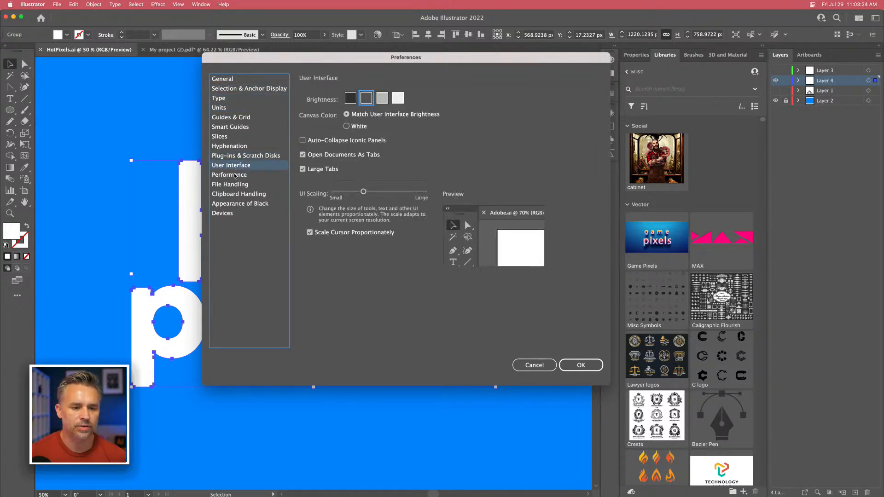
{"action": "left_click", "coordinate": [234, 177]}
{"action": "left_click", "coordinate": [234, 184]}
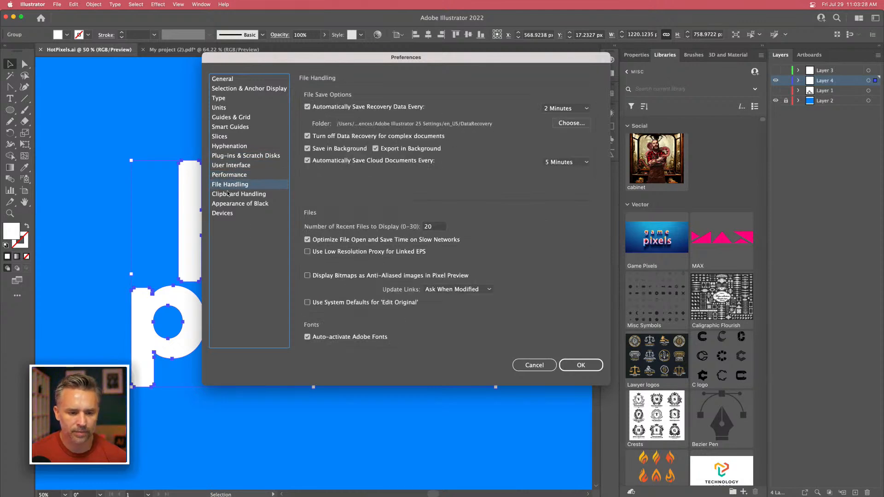
{"action": "left_click", "coordinate": [228, 194]}
{"action": "left_click", "coordinate": [228, 203]}
{"action": "left_click", "coordinate": [224, 214]}
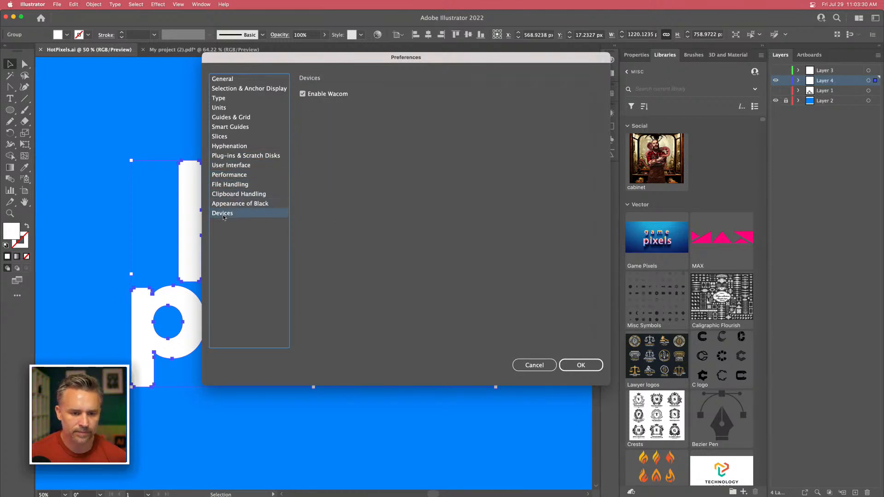
{"action": "left_click", "coordinate": [224, 186]}
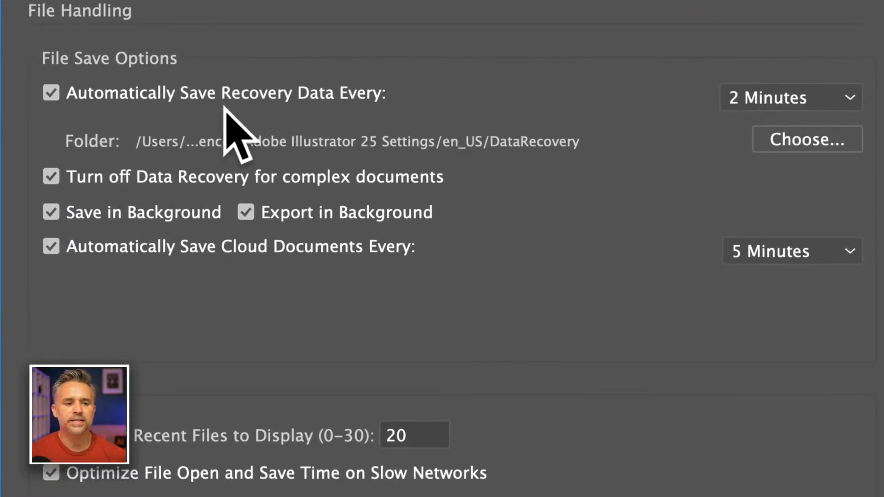
Step: Check the interval choices for automatically saving recovery data, keeping 2 Minutes, cancel the preferences and deselect the logo
{"action": "left_click", "coordinate": [772, 106]}
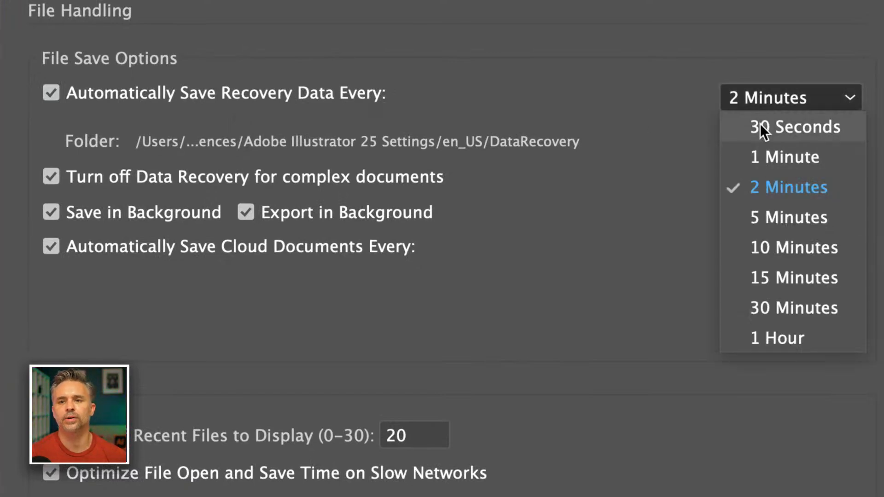
{"action": "left_click", "coordinate": [789, 196]}
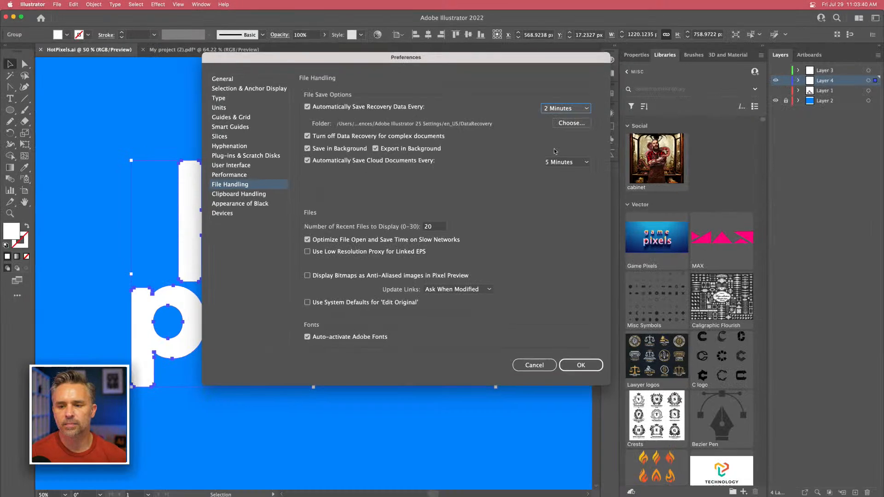
{"action": "left_click", "coordinate": [530, 365]}
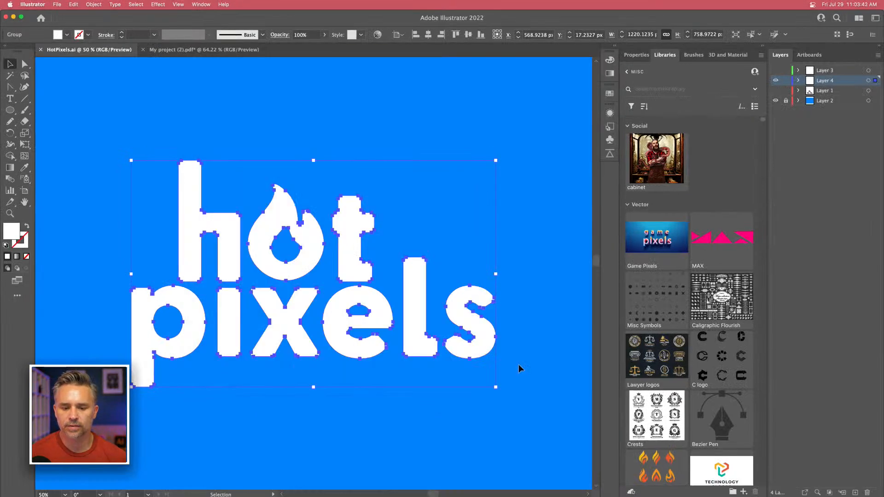
{"action": "left_click", "coordinate": [209, 178]}
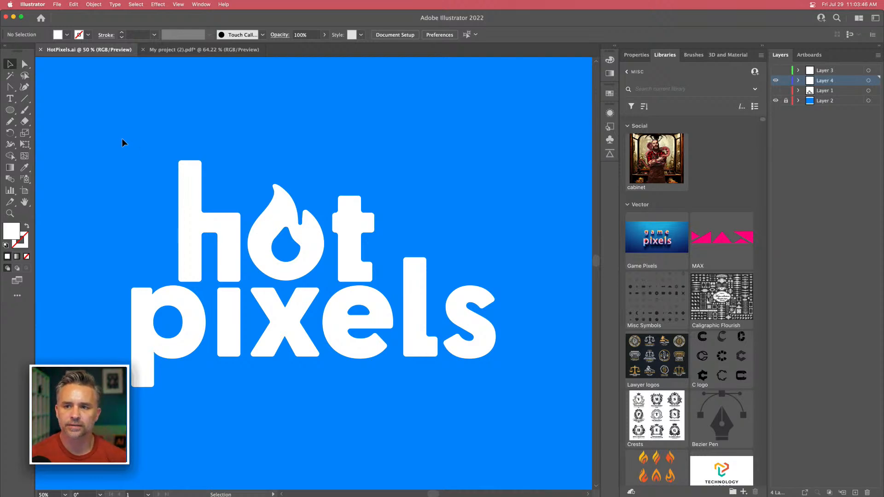
Step: Switch to Adobe Express in Chrome and rename the open project Social1
{"action": "left_click", "coordinate": [14, 19]}
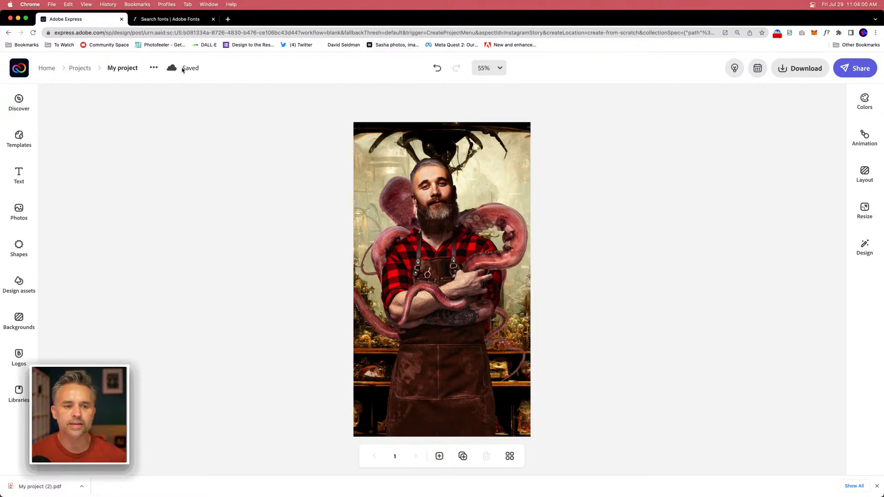
{"action": "left_click", "coordinate": [122, 68]}
{"action": "key", "text": "BackSpace"}
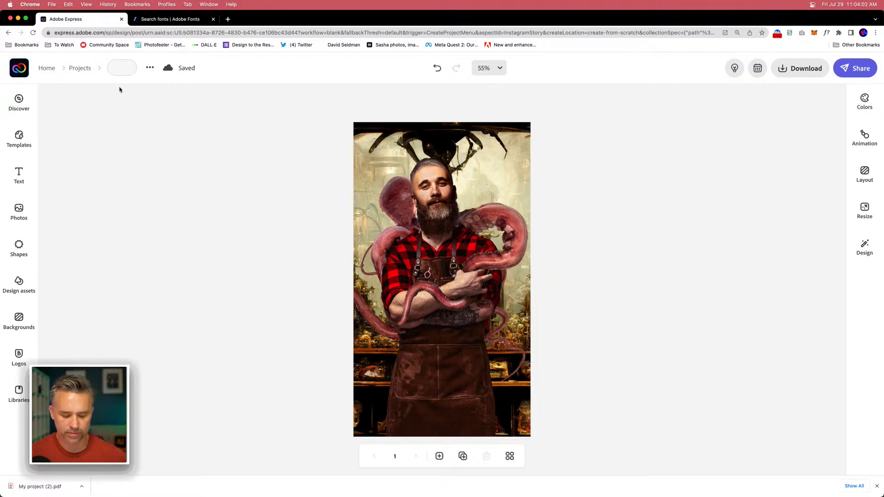
{"action": "type", "text": "Social"}
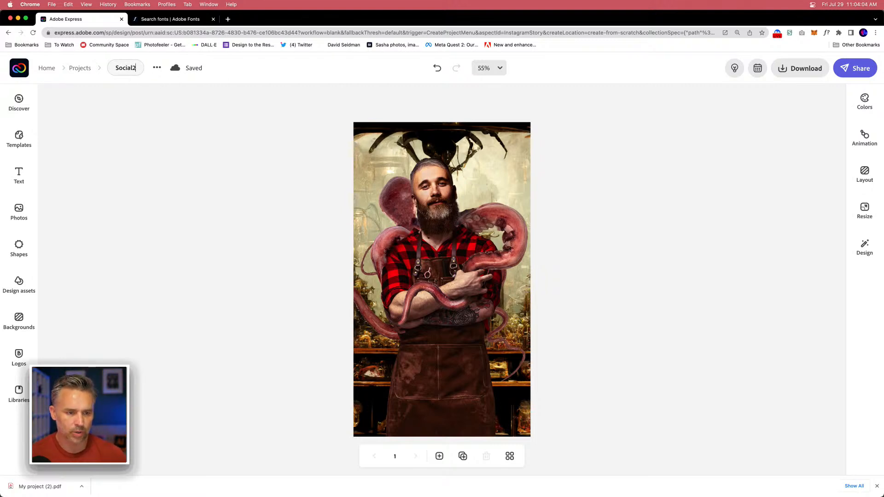
{"action": "type", "text": "1"}
{"action": "key", "text": "Return"}
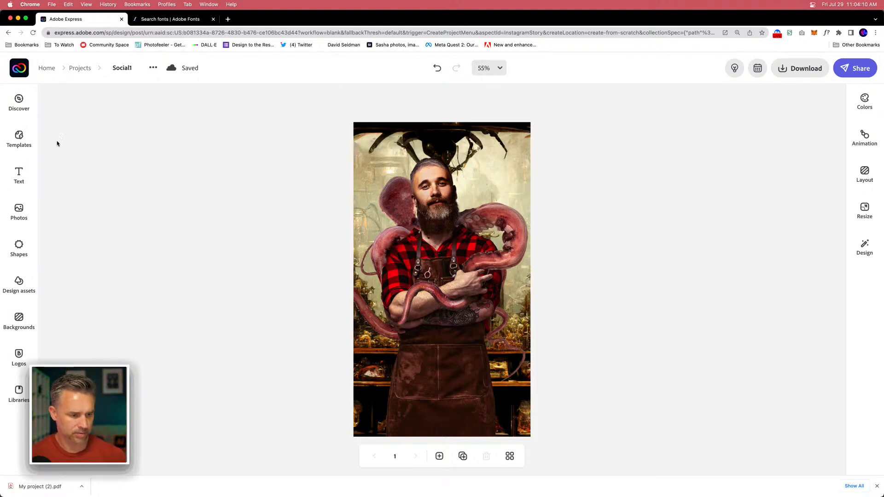
Step: Leave the project for the Adobe Express home page, go to Brands and start creating a new brand
{"action": "left_click", "coordinate": [44, 70]}
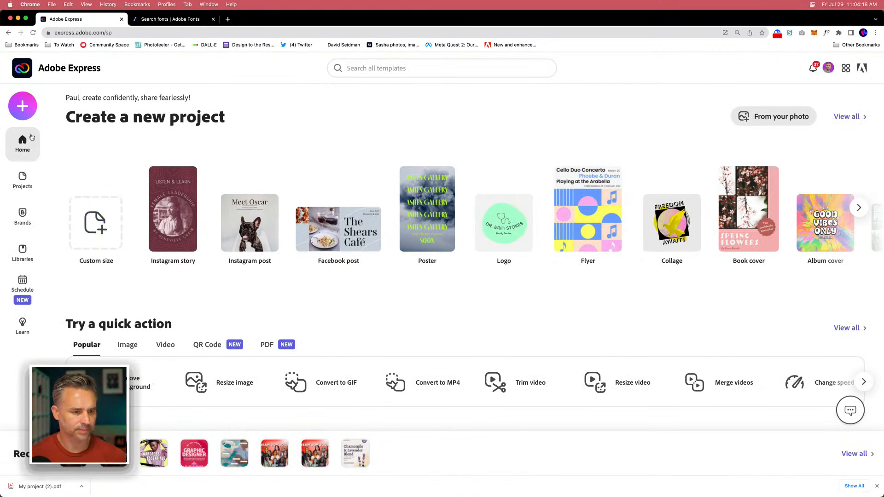
{"action": "left_click", "coordinate": [19, 106]}
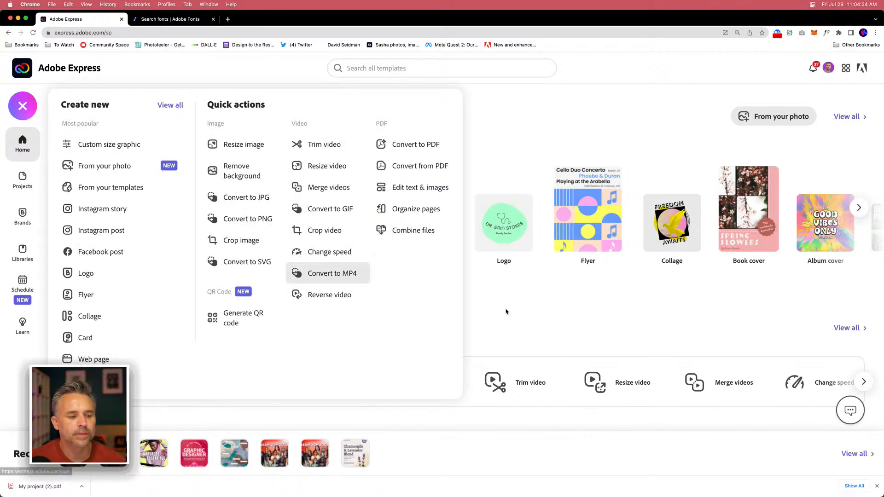
{"action": "left_click", "coordinate": [7, 219]}
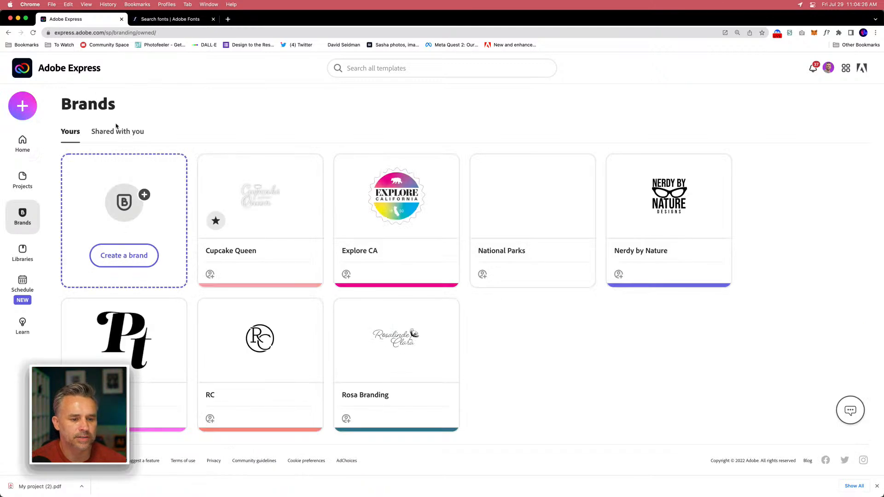
{"action": "left_click", "coordinate": [107, 261]}
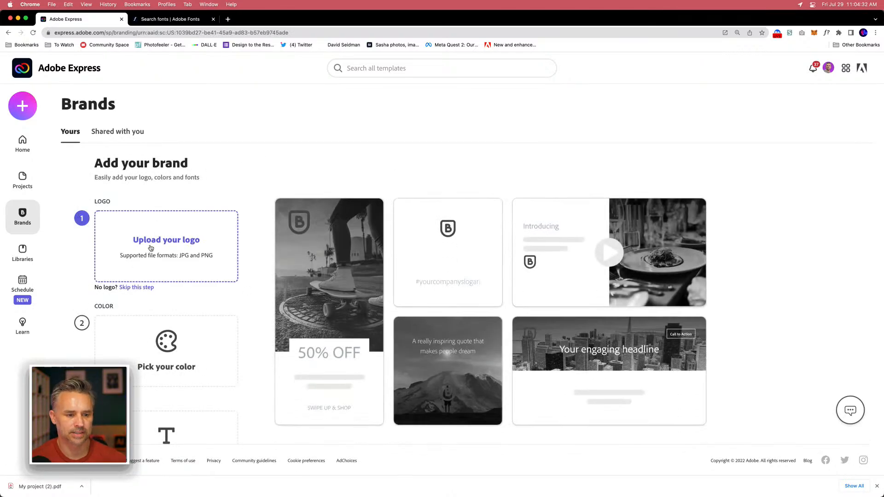
{"action": "left_click", "coordinate": [150, 247]}
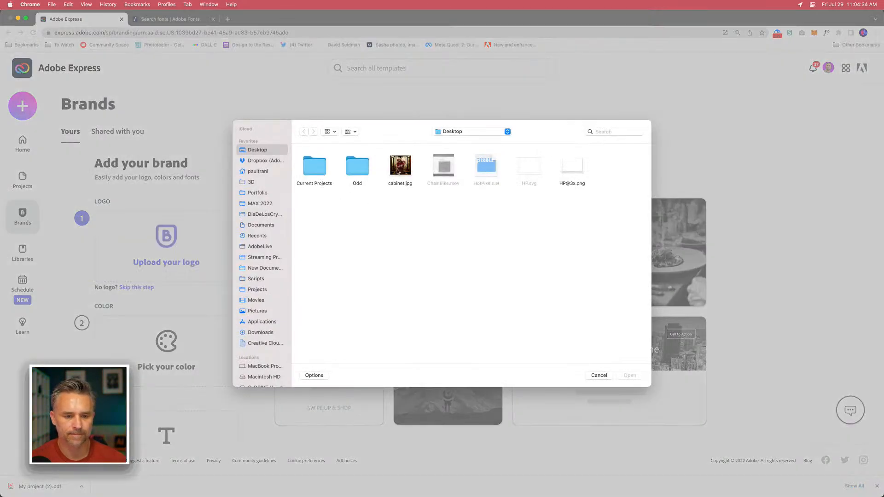
{"action": "left_click", "coordinate": [565, 170]}
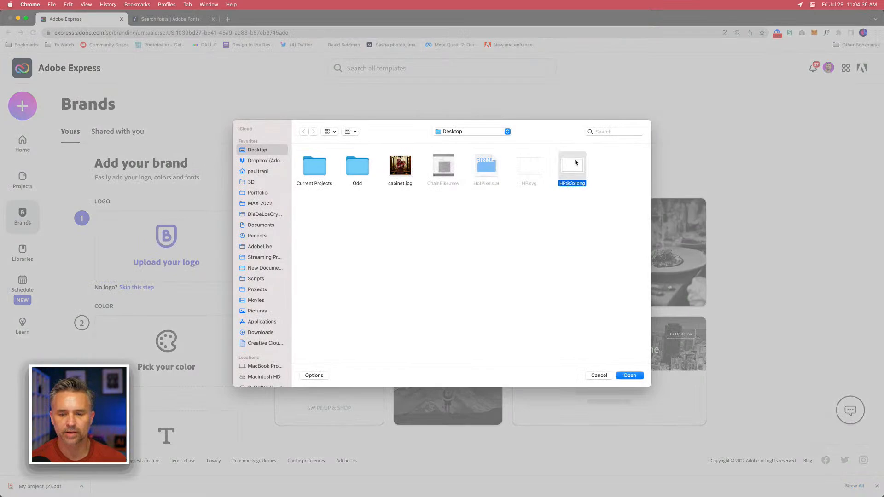
{"action": "double_click", "coordinate": [575, 164]}
Step: Switch to Illustrator and change the grouped logo's fill color to black, hex 000000
{"action": "mouse_move", "coordinate": [254, 493]}
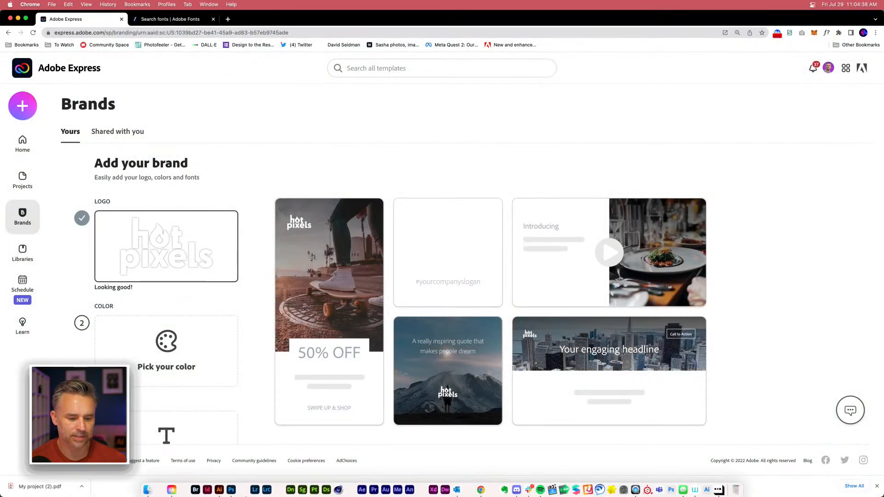
{"action": "left_click", "coordinate": [219, 486]}
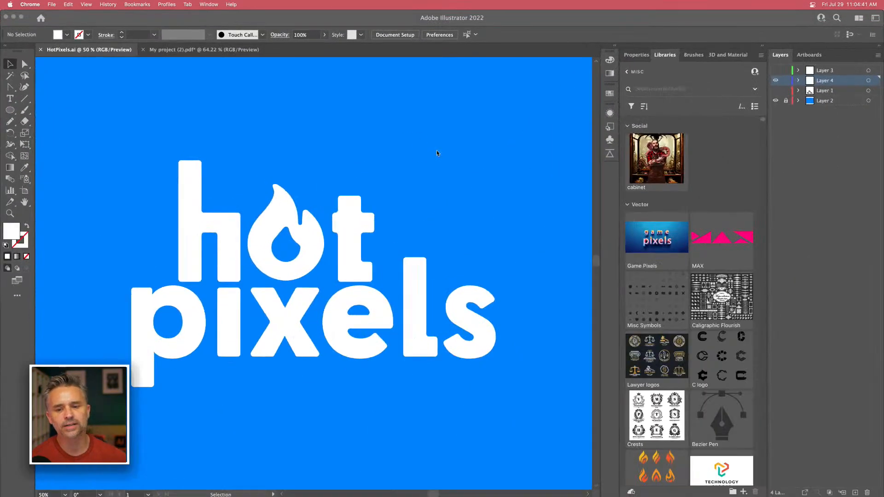
{"action": "left_click", "coordinate": [146, 368]}
{"action": "double_click", "coordinate": [13, 234]}
{"action": "type", "text": "000000"}
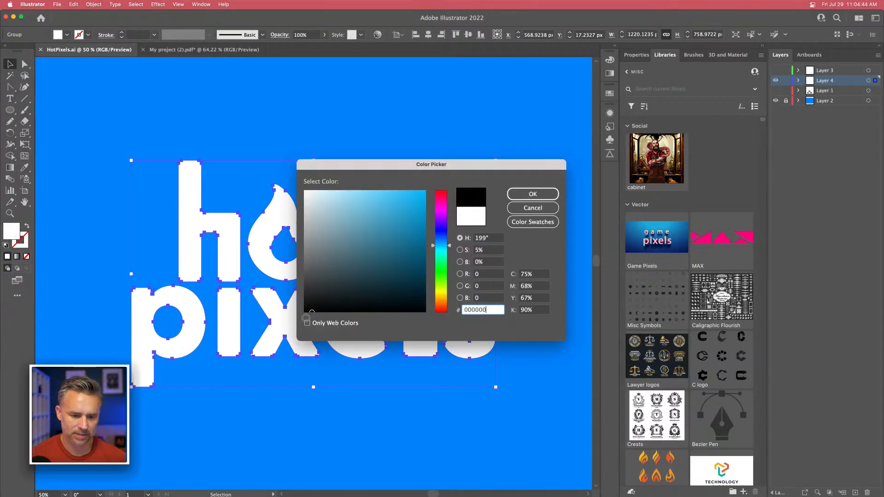
{"action": "key", "text": "Return"}
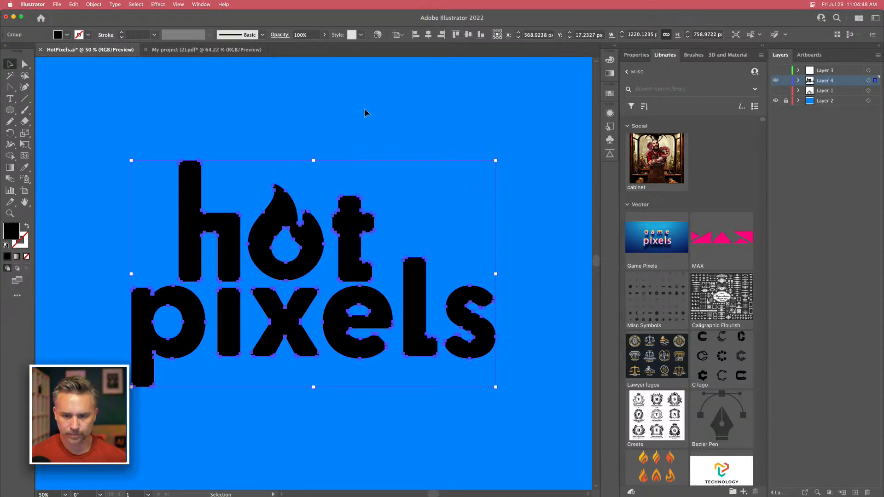
Step: Reopen Asset Export, move it off the middle of the logo, and rename the HP asset HPBlack
{"action": "left_click", "coordinate": [201, 4]}
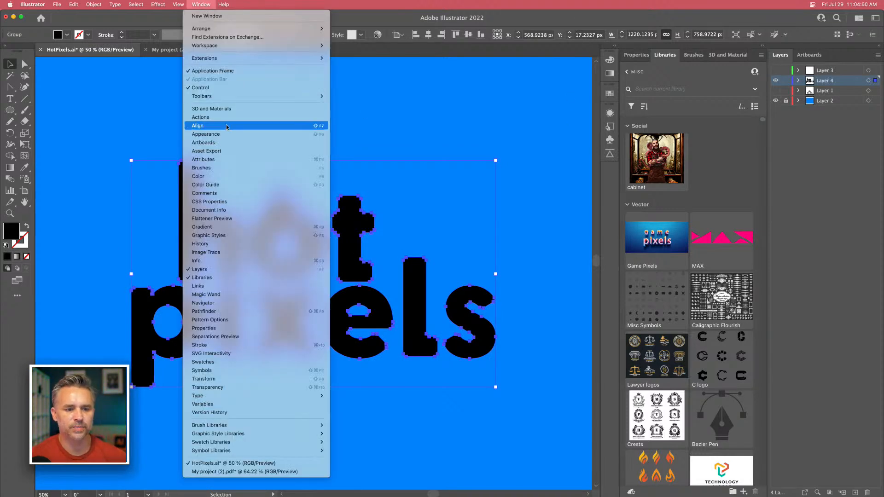
{"action": "left_click", "coordinate": [225, 151]}
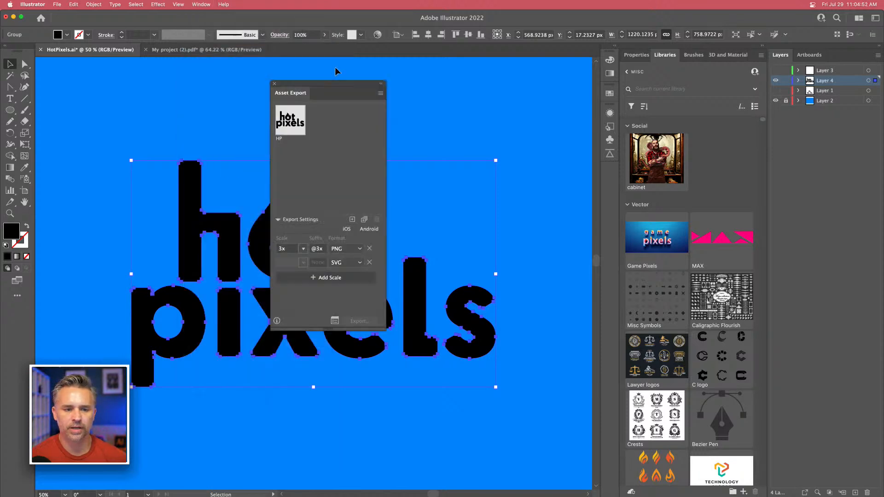
{"action": "left_click_drag", "start_coordinate": [336, 96], "coordinate": [493, 141]}
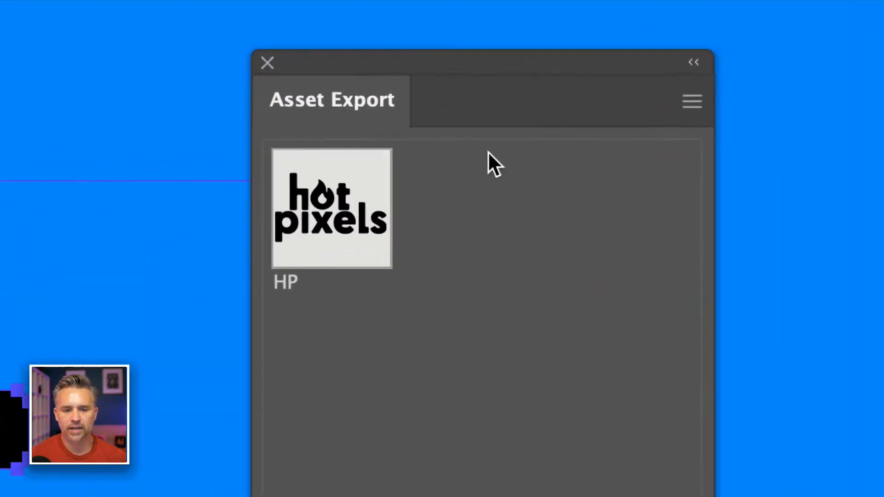
{"action": "double_click", "coordinate": [288, 282]}
{"action": "left_click", "coordinate": [309, 286]}
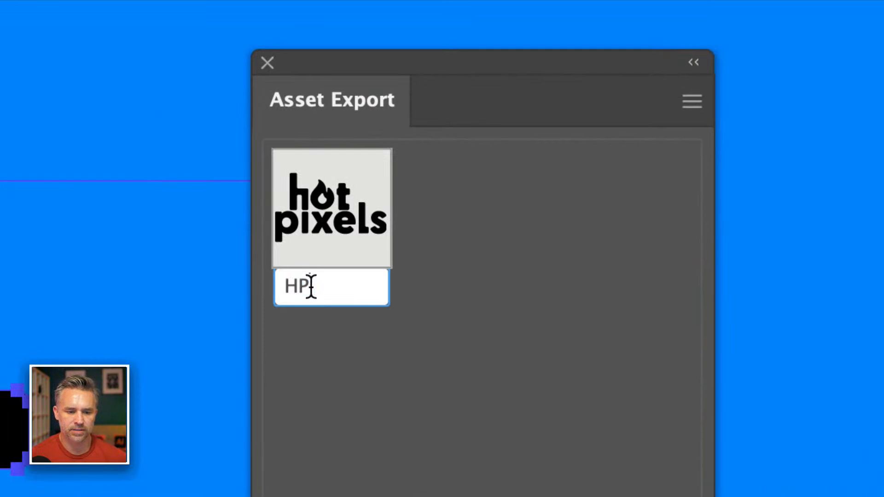
{"action": "type", "text": "Black"}
{"action": "key", "text": "Return"}
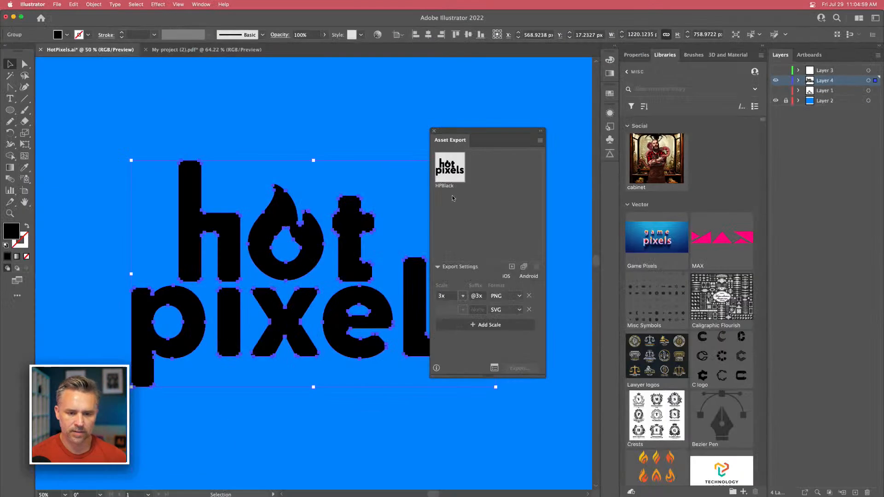
Step: Remove the SVG format from the export settings and export the HPBlack asset as a 3x PNG to the Desktop
{"action": "left_click", "coordinate": [494, 325]}
{"action": "left_click", "coordinate": [529, 323]}
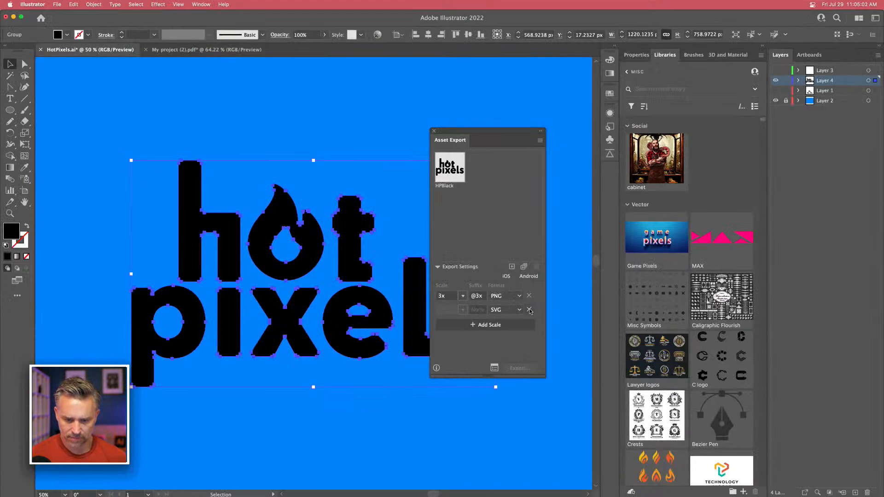
{"action": "left_click", "coordinate": [529, 309]}
{"action": "left_click", "coordinate": [444, 171]}
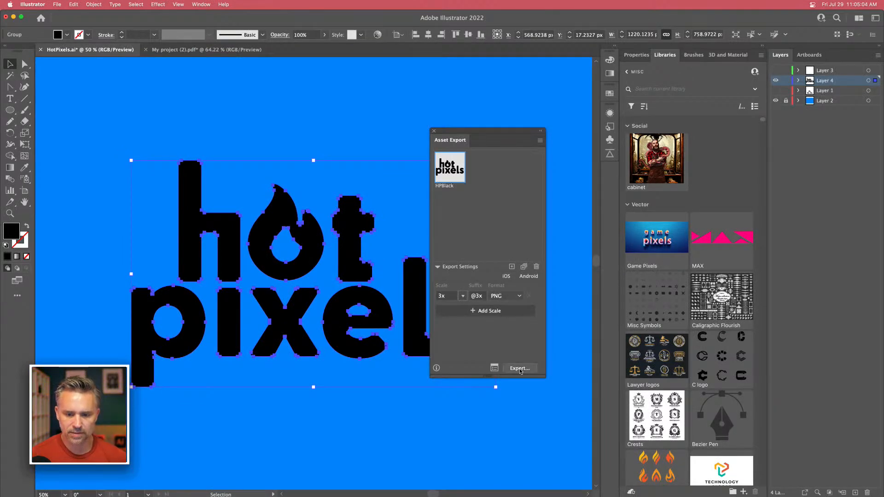
{"action": "left_click", "coordinate": [519, 368]}
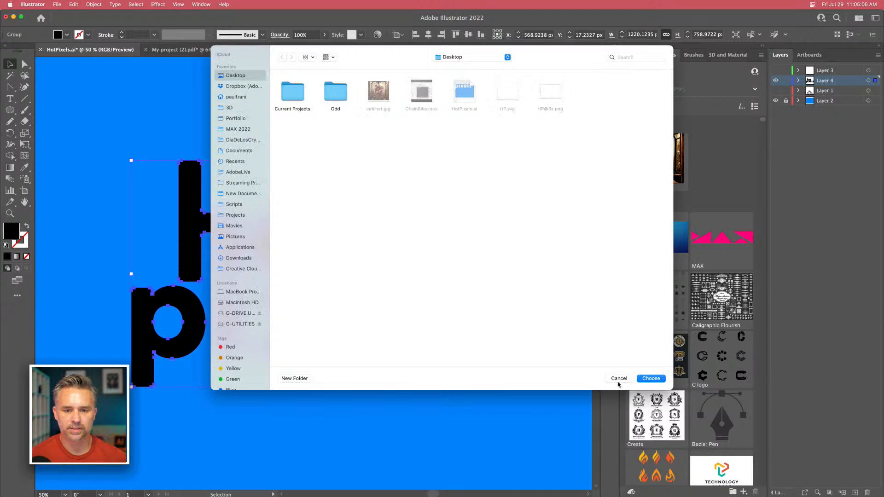
{"action": "left_click", "coordinate": [650, 378]}
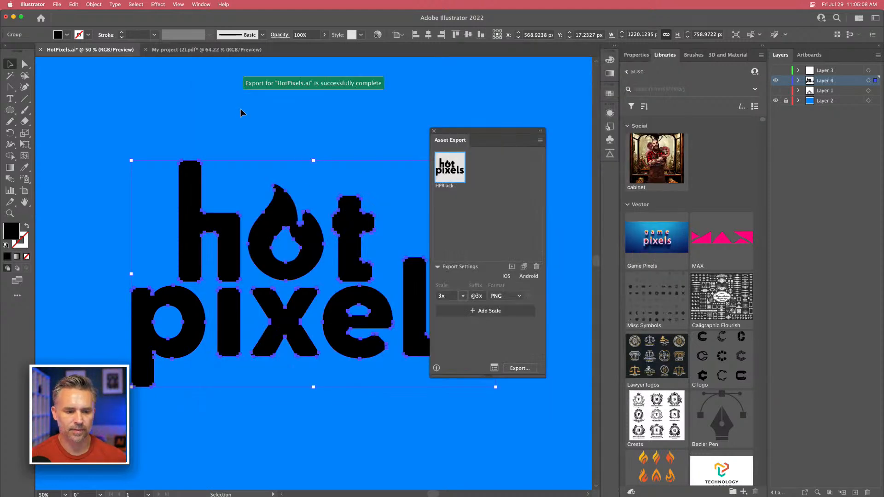
Step: Activate the Gradient tool and uncover the logo by docking Asset Export with Libraries beside the expanded panel column
{"action": "left_click_drag", "start_coordinate": [494, 145], "coordinate": [533, 158]}
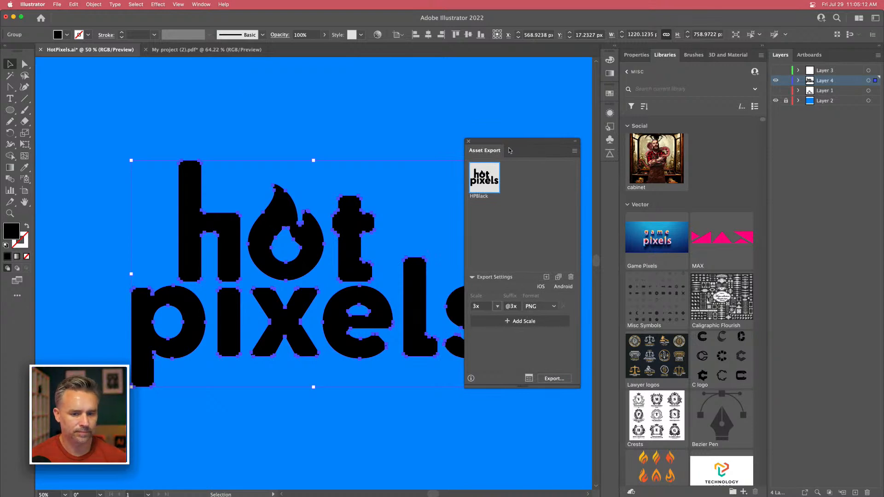
{"action": "left_click_drag", "start_coordinate": [522, 153], "coordinate": [528, 110]}
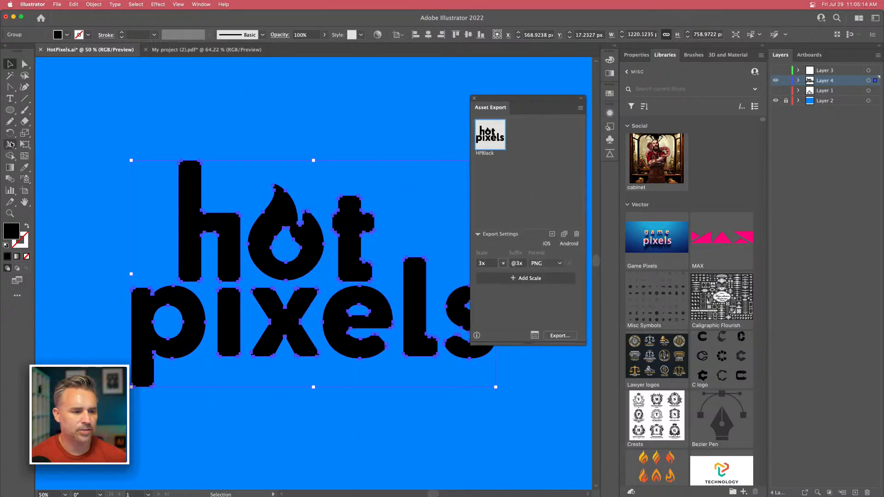
{"action": "left_click", "coordinate": [8, 169]}
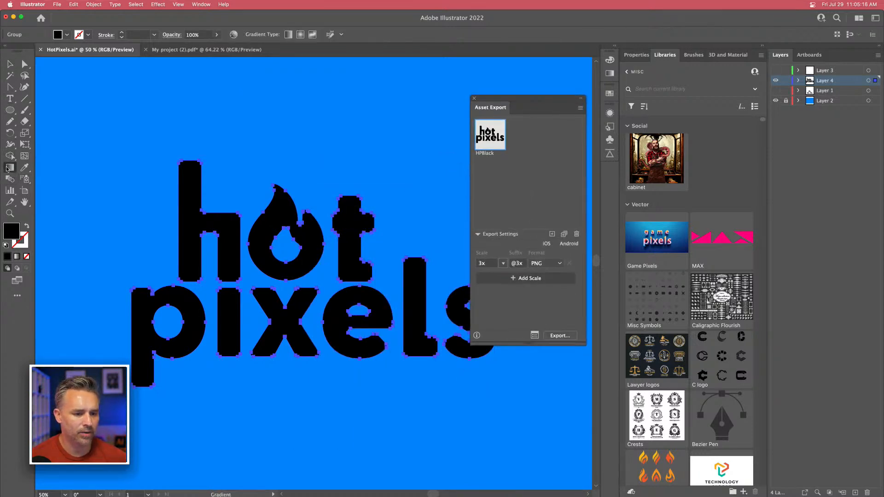
{"action": "left_click", "coordinate": [616, 46]}
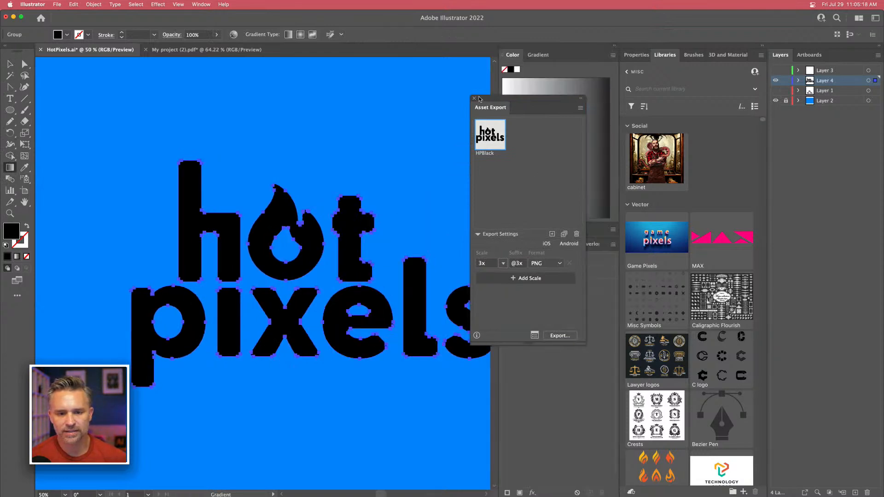
{"action": "left_click_drag", "start_coordinate": [489, 108], "coordinate": [673, 56]}
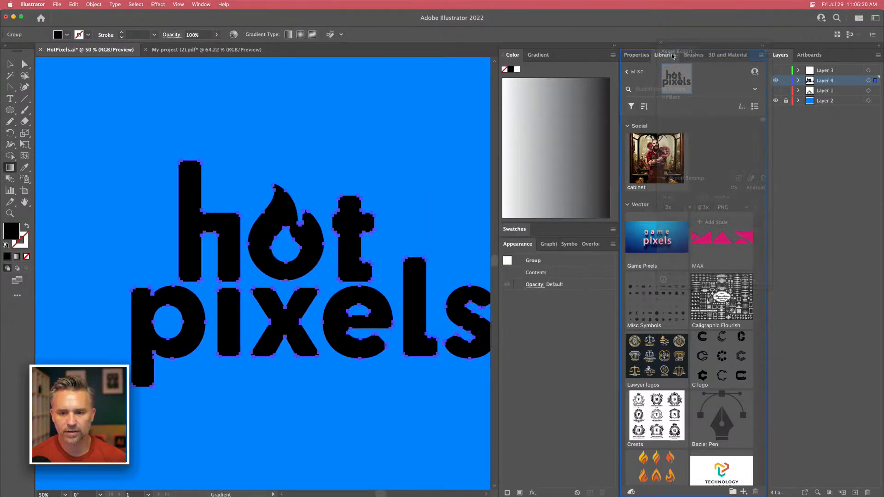
Step: Fill the grouped logo with the yellow-to-red linear gradient from the swatches
{"action": "left_click", "coordinate": [536, 60]}
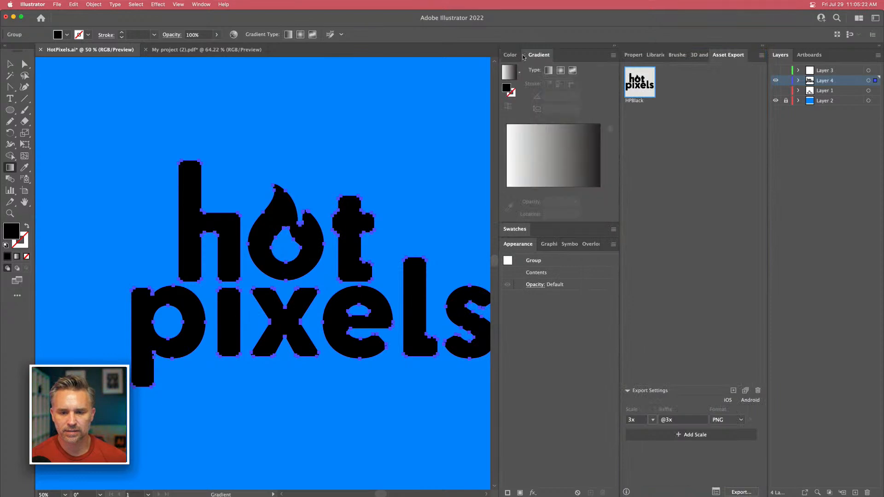
{"action": "left_click", "coordinate": [514, 56]}
{"action": "left_click", "coordinate": [514, 229]}
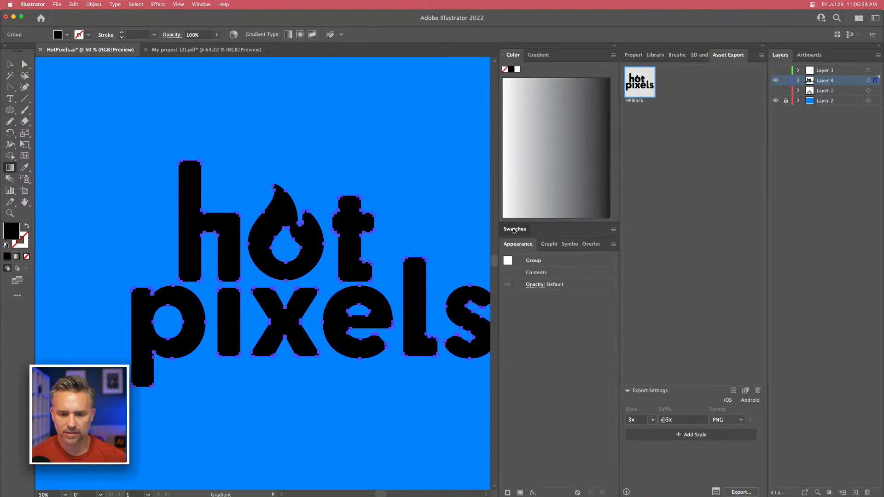
{"action": "left_click", "coordinate": [549, 287]}
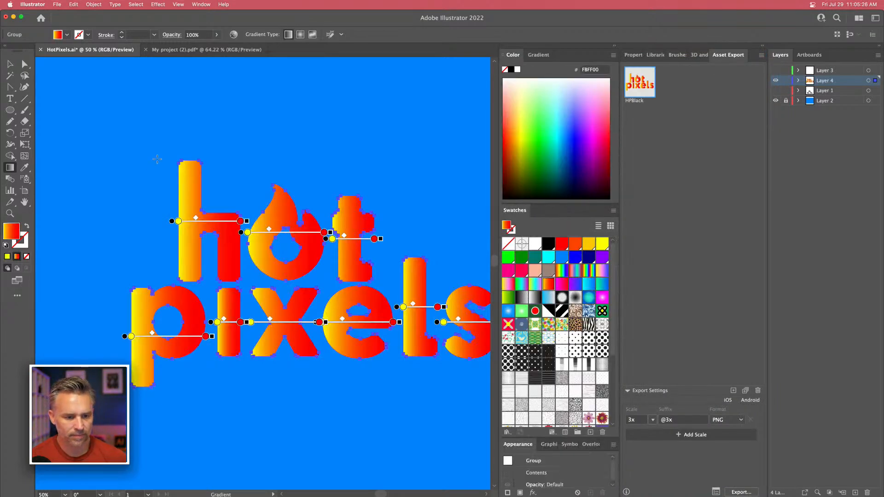
Step: Redraw the gradient vertically across the whole logo, running from yellow at the bottom to red at the top, and deselect it
{"action": "left_click_drag", "start_coordinate": [157, 147], "coordinate": [154, 467]}
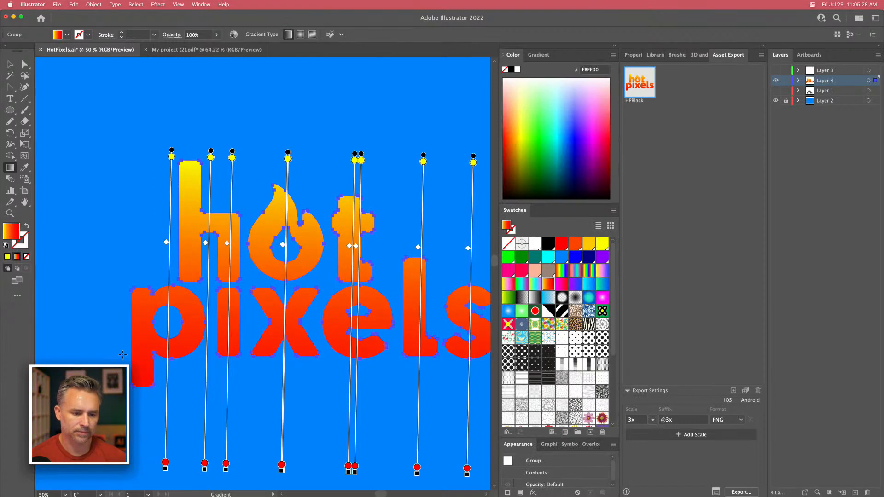
{"action": "left_click_drag", "start_coordinate": [152, 389], "coordinate": [156, 113]}
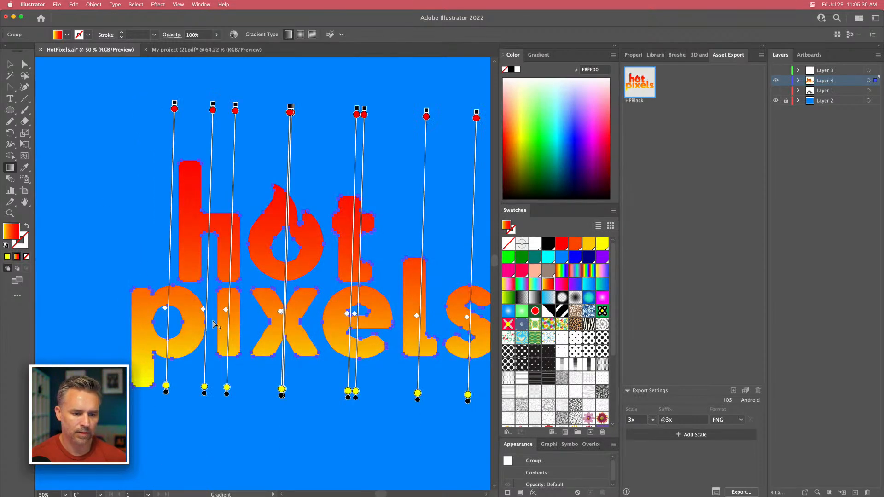
{"action": "left_click_drag", "start_coordinate": [128, 355], "coordinate": [126, 115]}
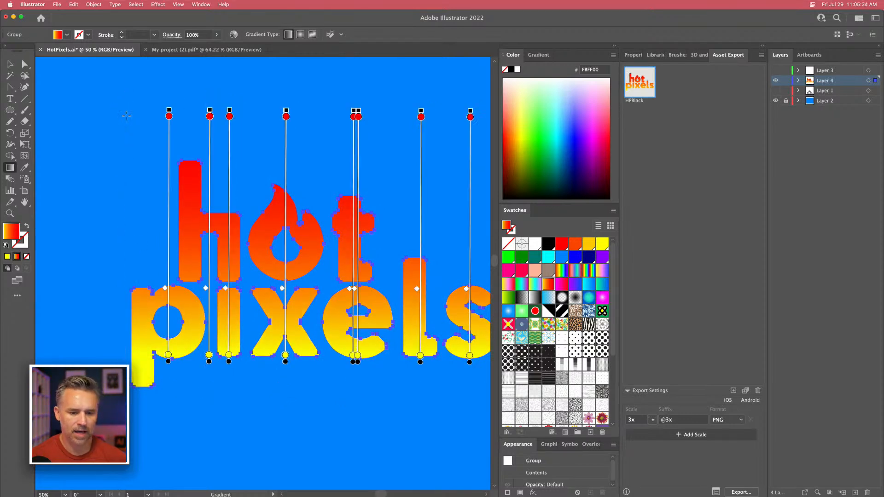
{"action": "left_click", "coordinate": [12, 64]}
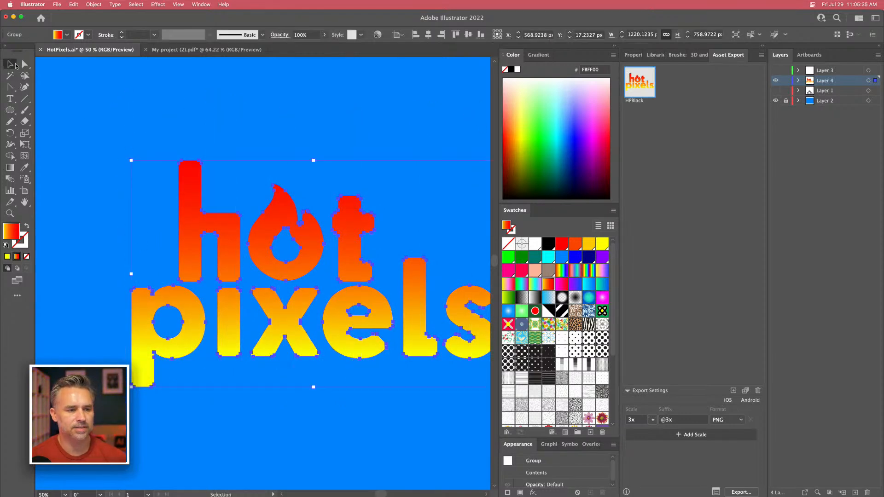
{"action": "left_click", "coordinate": [223, 130]}
{"action": "scroll", "coordinate": [282, 110], "scroll_direction": "right", "scroll_amount": 3}
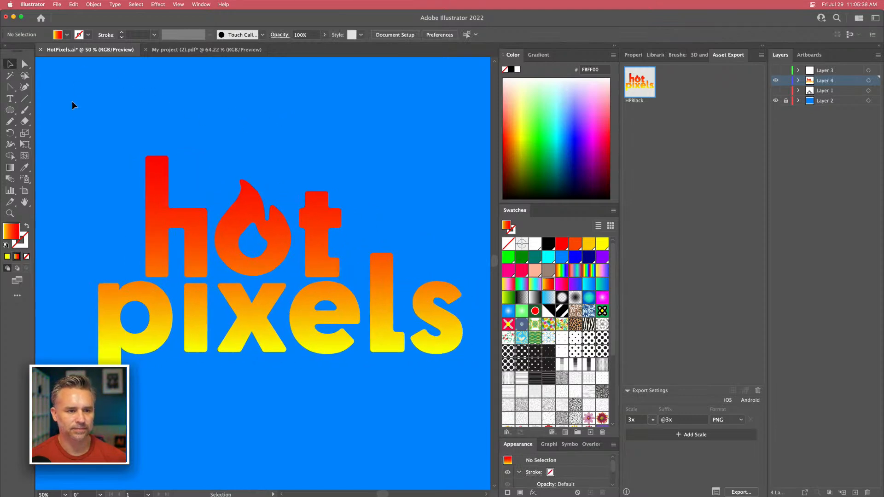
Step: Rename the HPBlack asset Color and export it as a 3x PNG to the Desktop
{"action": "key", "text": "super+a"}
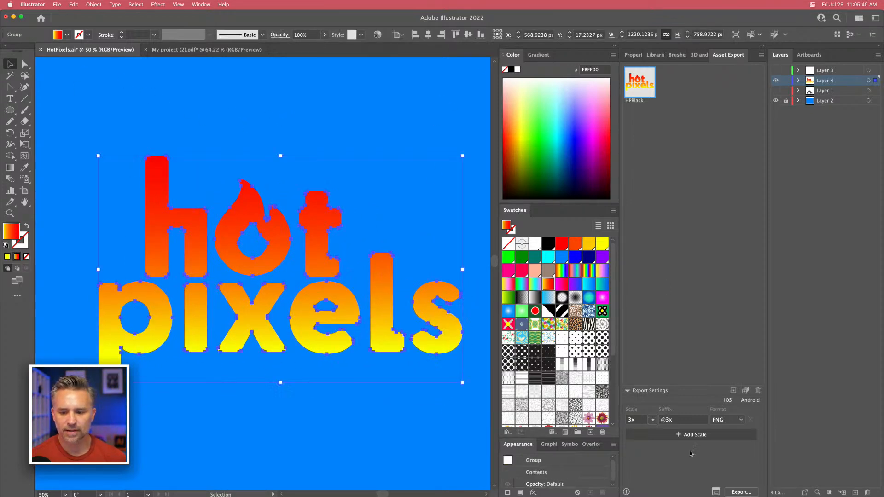
{"action": "double_click", "coordinate": [635, 102]}
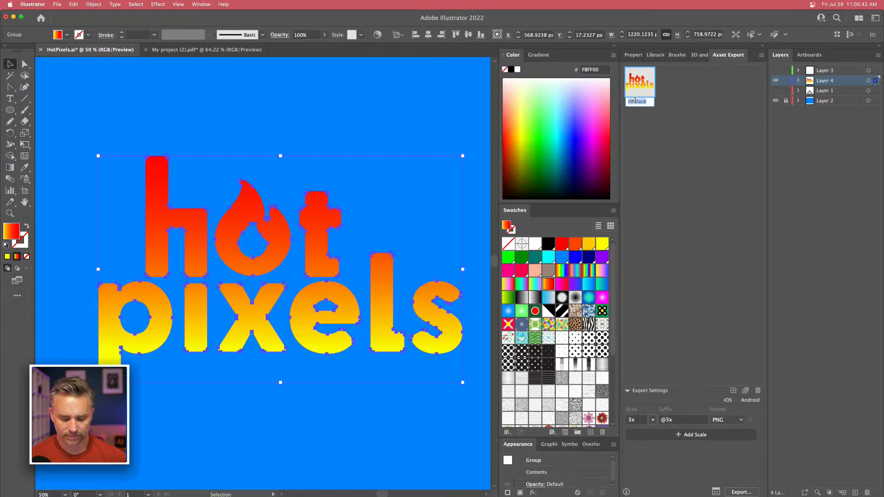
{"action": "type", "text": "Color"}
{"action": "key", "text": "Return"}
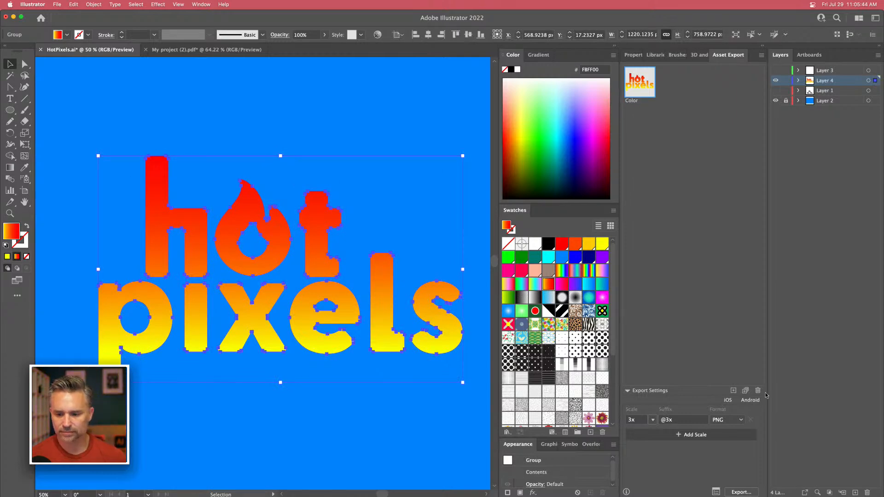
{"action": "left_click", "coordinate": [741, 492]}
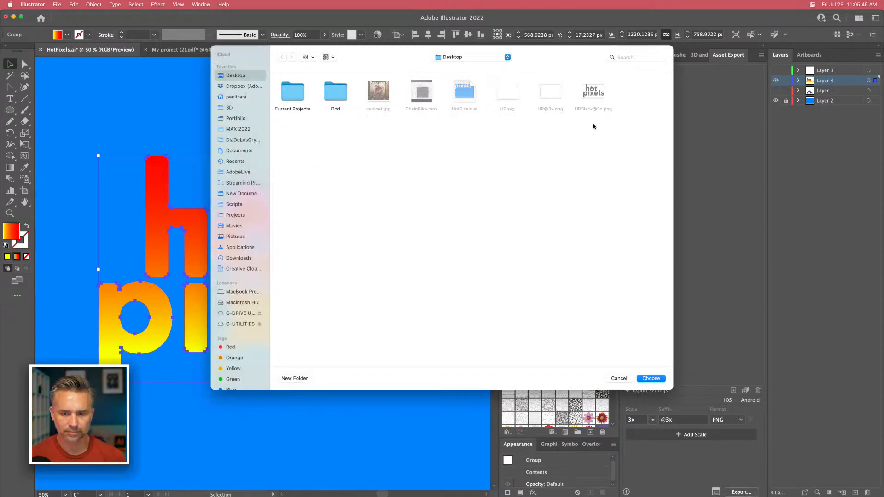
{"action": "left_click", "coordinate": [647, 379]}
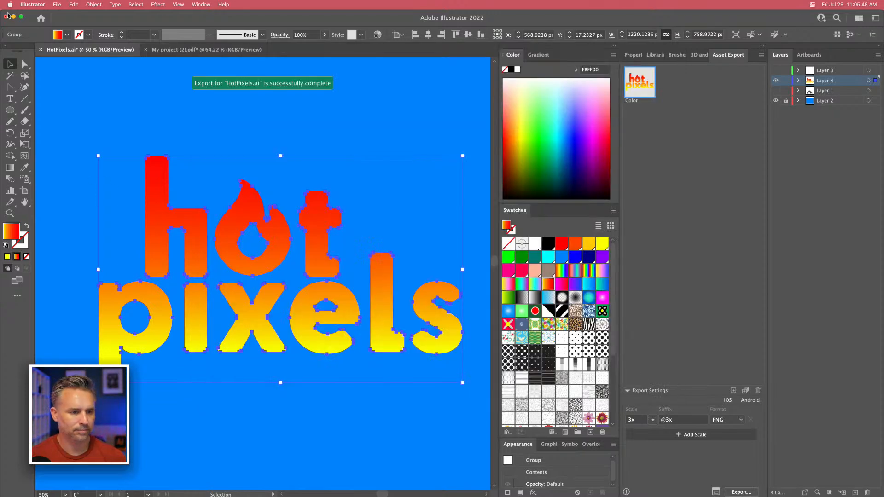
Step: Switch to the brand setup in Adobe Express and check the Desktop files available for the logo without replacing it
{"action": "left_click", "coordinate": [14, 17]}
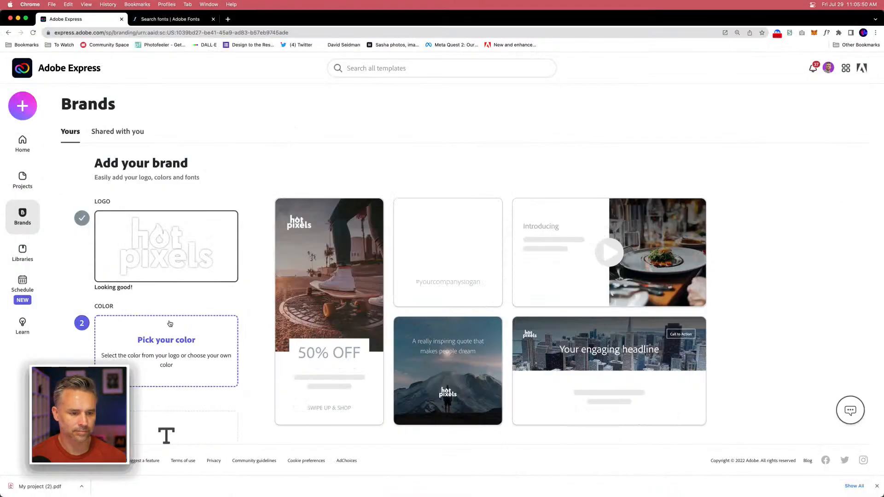
{"action": "scroll", "coordinate": [211, 239], "scroll_direction": "down", "scroll_amount": 3}
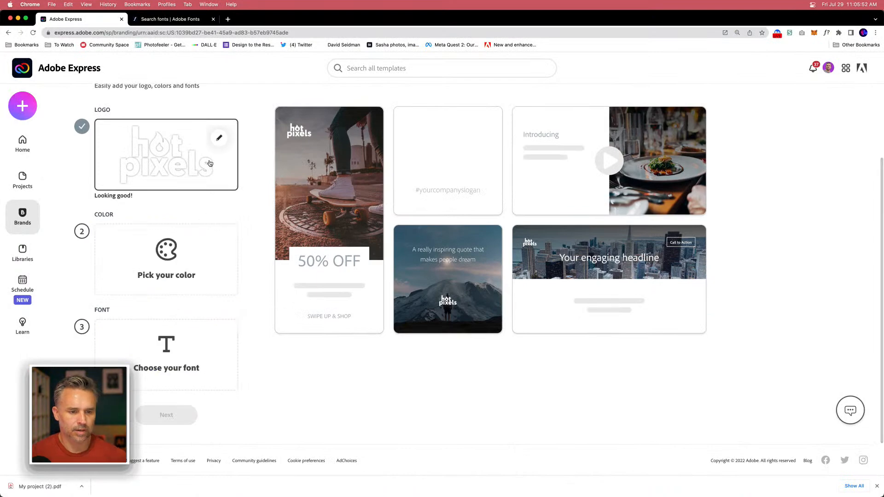
{"action": "left_click", "coordinate": [205, 141]}
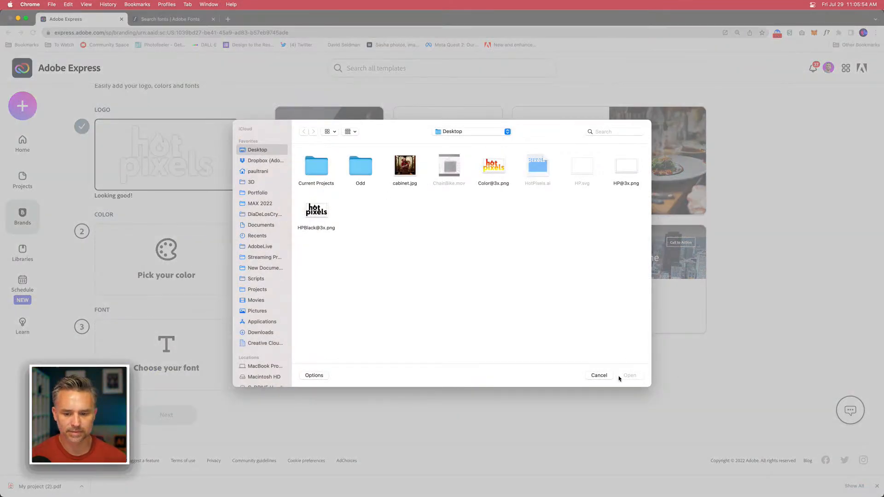
{"action": "left_click", "coordinate": [597, 376]}
Step: Pick the bright red #FD0101 as the brand color and save it
{"action": "left_click", "coordinate": [166, 258]}
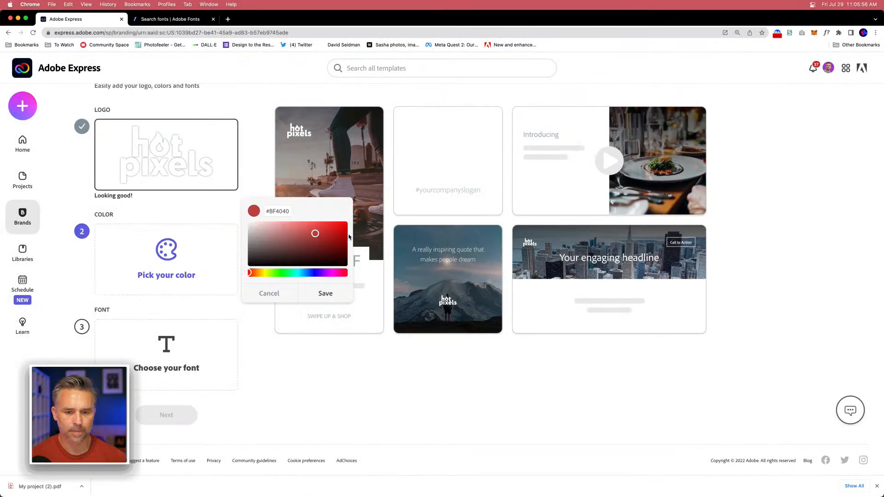
{"action": "left_click_drag", "start_coordinate": [254, 273], "coordinate": [247, 275]}
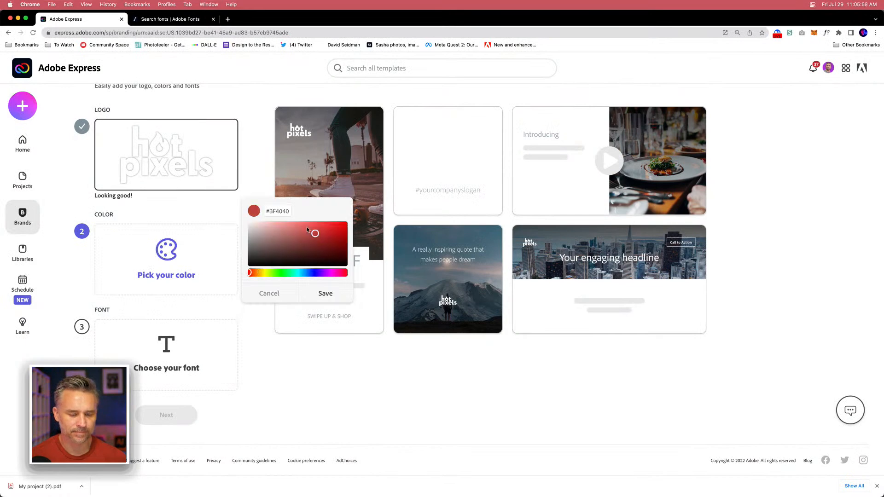
{"action": "left_click_drag", "start_coordinate": [307, 229], "coordinate": [354, 221]}
{"action": "left_click", "coordinate": [333, 294]}
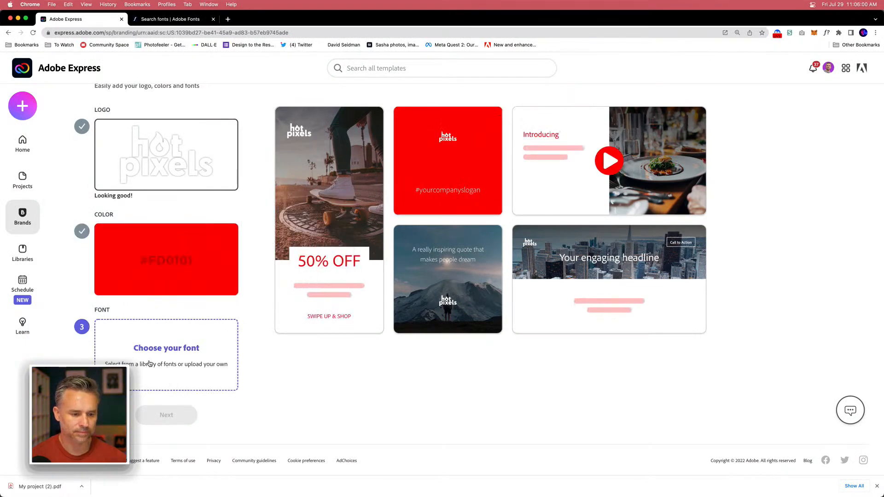
Step: Choose Futura PT Medium as the brand font and create the brand under the name Hot Pixels
{"action": "left_click", "coordinate": [149, 365]}
{"action": "left_click", "coordinate": [274, 330]}
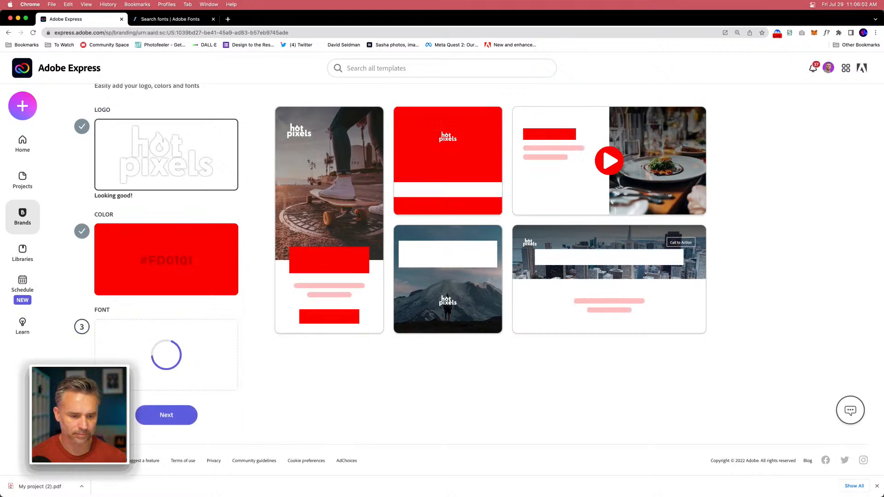
{"action": "left_click", "coordinate": [163, 415]}
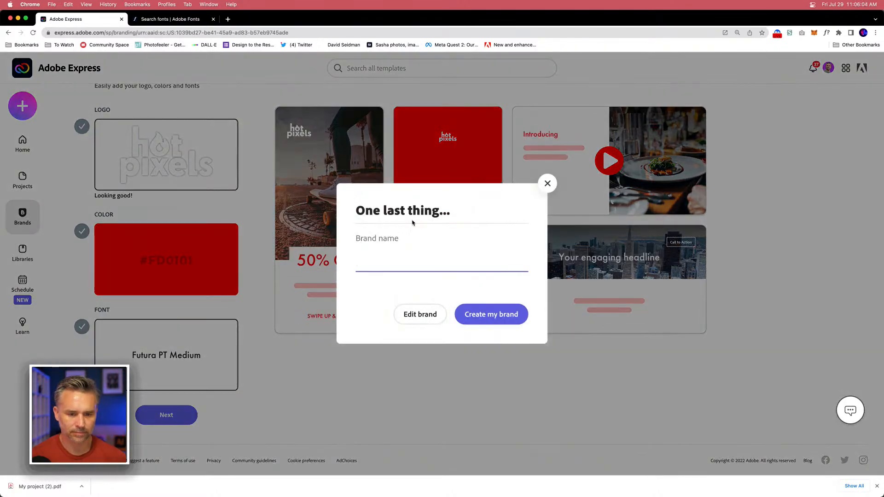
{"action": "type", "text": "Hot Pixels"}
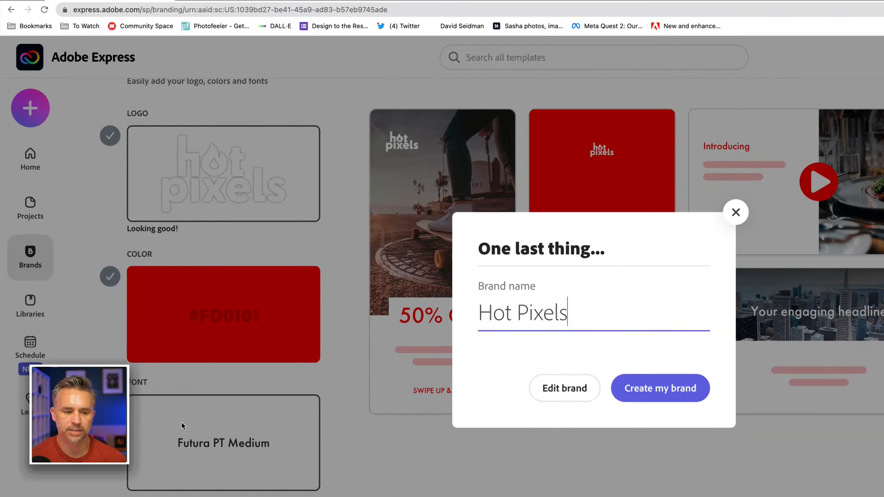
{"action": "left_click", "coordinate": [645, 395]}
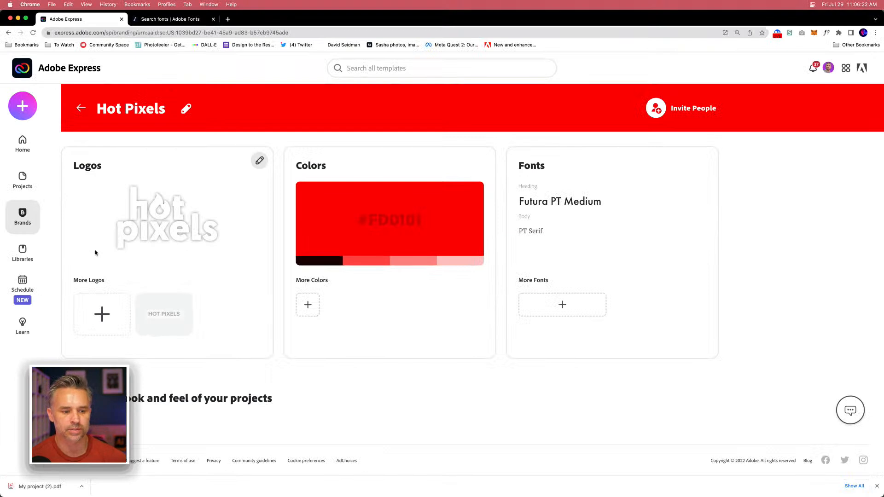
{"action": "left_click", "coordinate": [79, 413]}
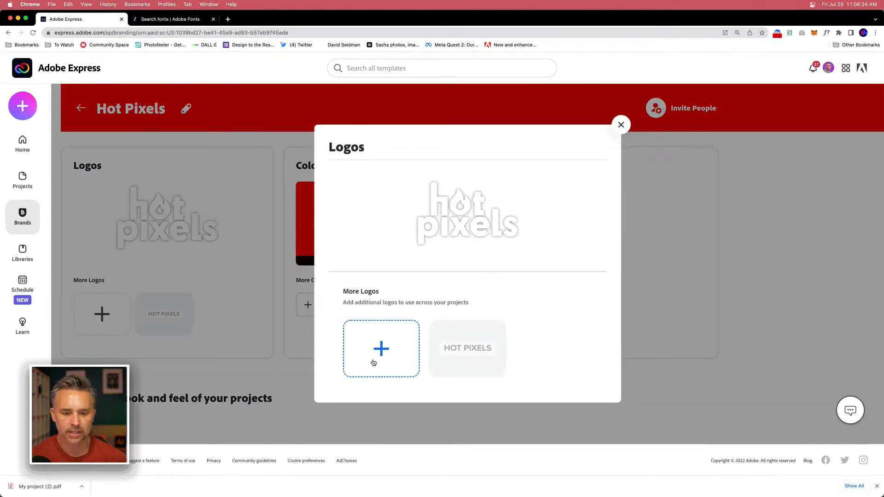
{"action": "left_click", "coordinate": [395, 194]}
{"action": "double_click", "coordinate": [317, 216]}
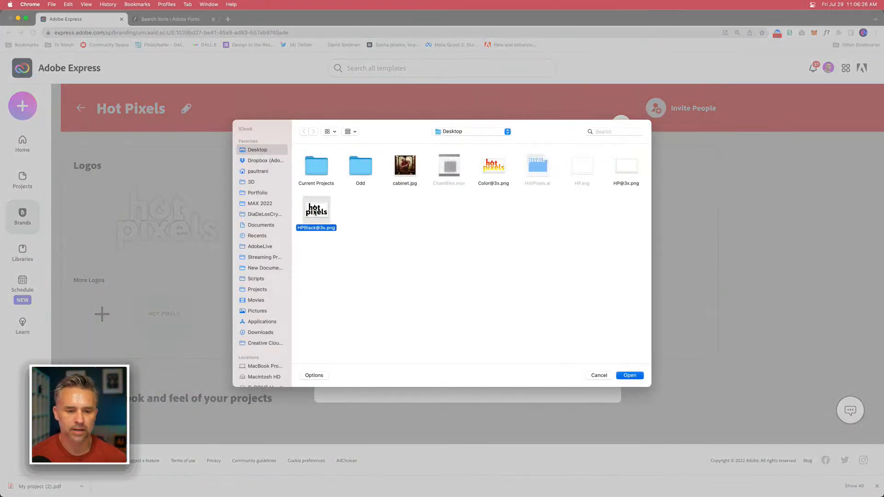
{"action": "left_click", "coordinate": [383, 345]}
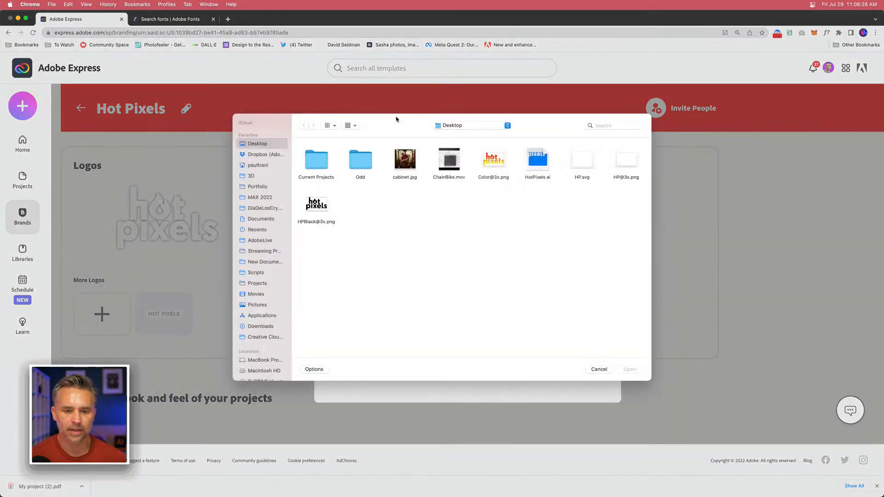
{"action": "left_click", "coordinate": [491, 163]}
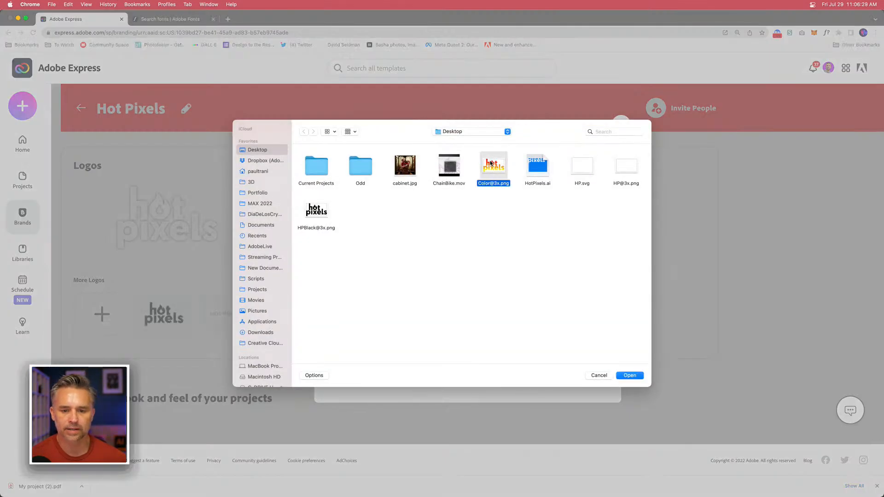
{"action": "left_click", "coordinate": [629, 375]}
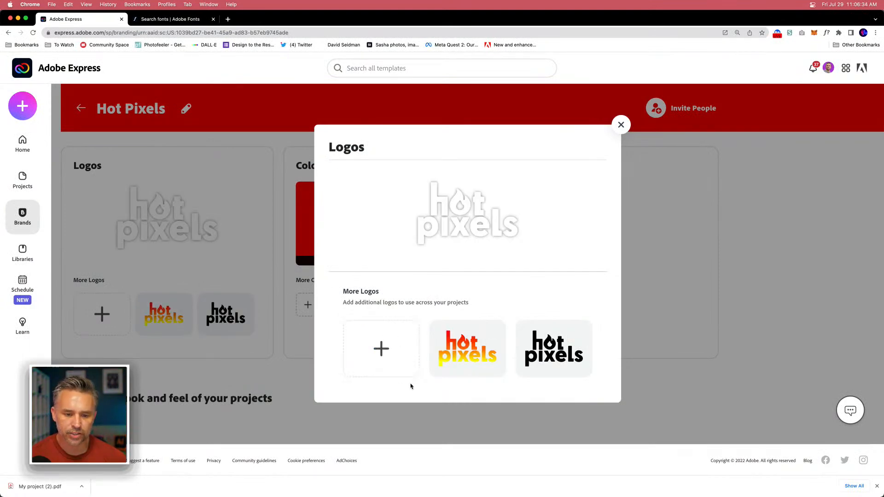
Step: Check the options available for the color gradient logo without changing it and close the brand's logo settings
{"action": "mouse_move", "coordinate": [491, 217]}
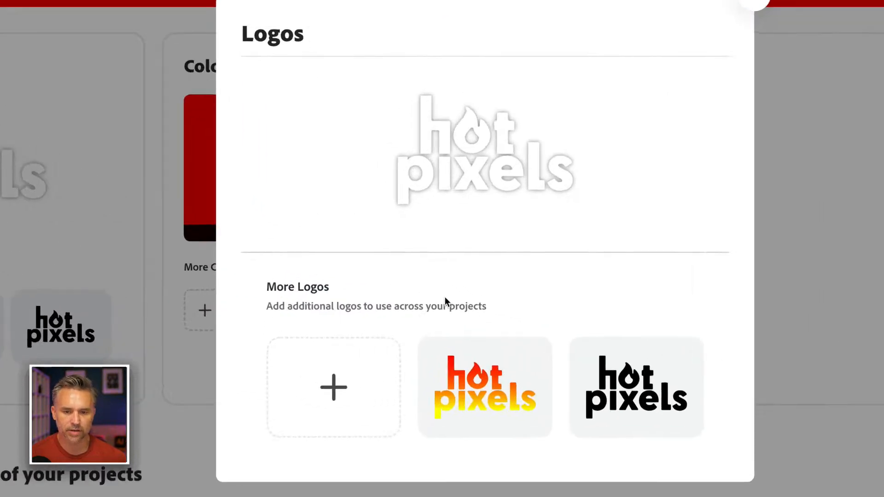
{"action": "left_click", "coordinate": [528, 362]}
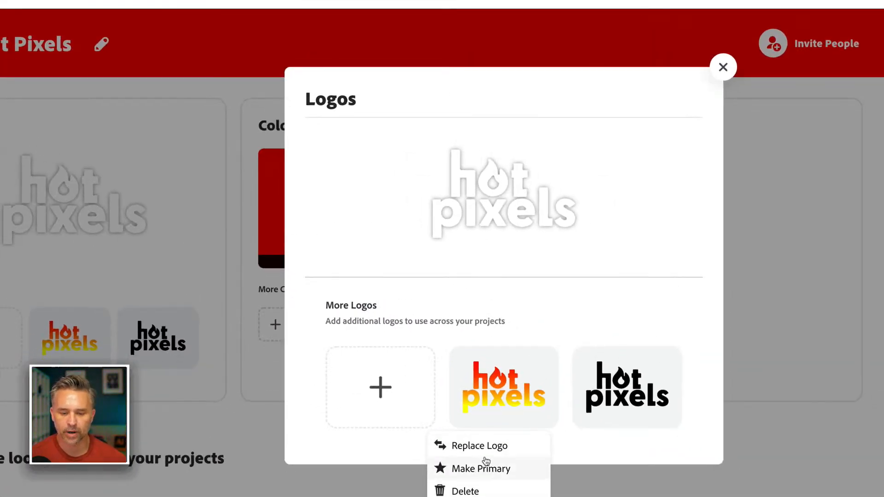
{"action": "mouse_move", "coordinate": [457, 125]}
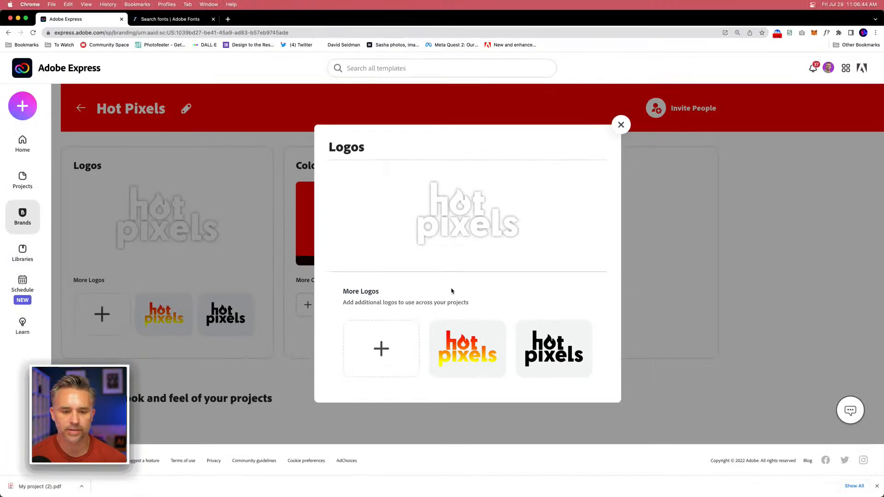
{"action": "left_click", "coordinate": [621, 125]}
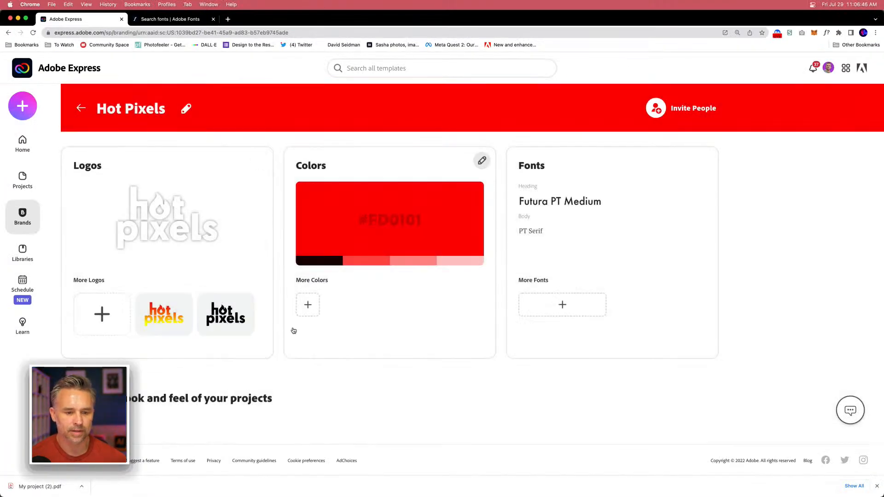
Step: Add bright yellow #FDF801 as an additional brand color and save it
{"action": "left_click", "coordinate": [300, 308]}
{"action": "left_click", "coordinate": [365, 371]}
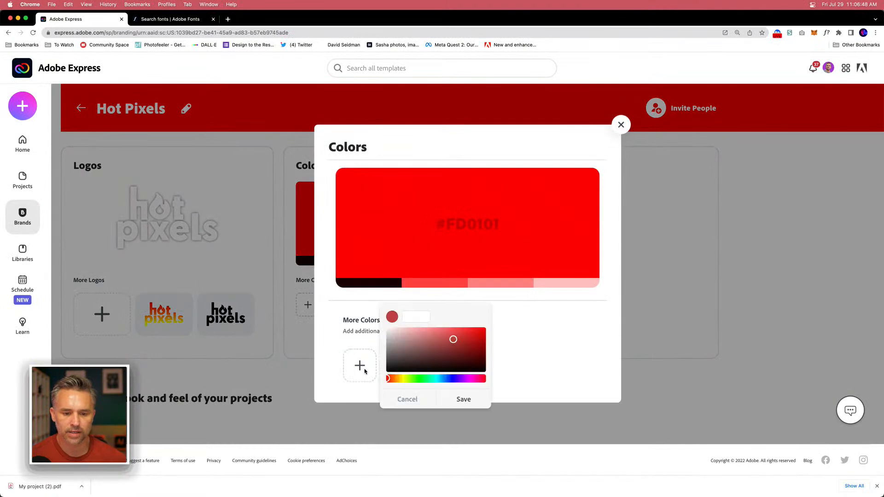
{"action": "left_click", "coordinate": [403, 379]}
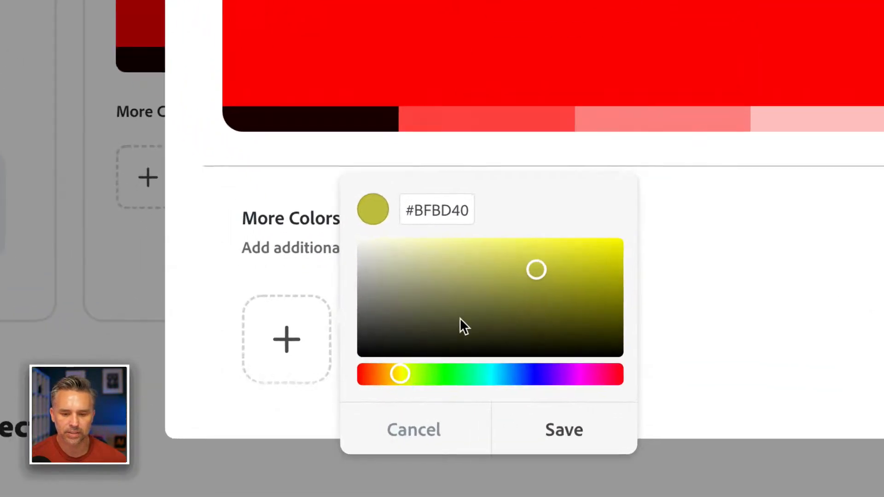
{"action": "left_click_drag", "start_coordinate": [424, 361], "coordinate": [494, 323]}
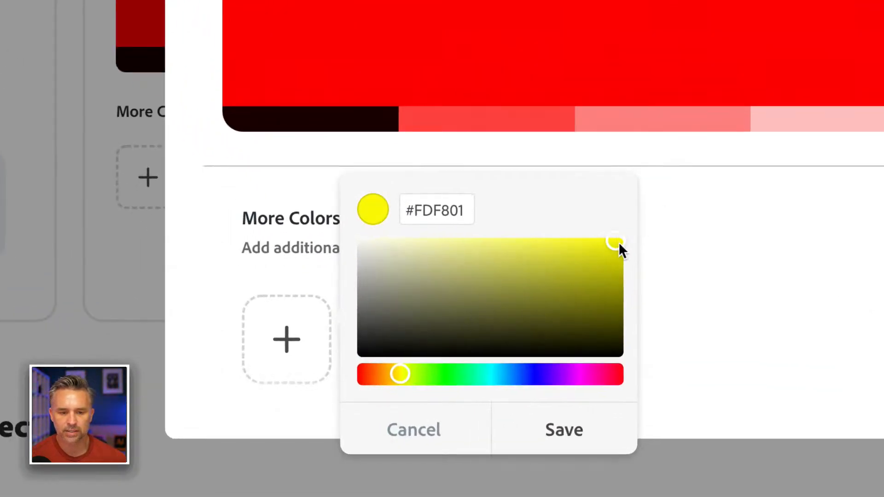
{"action": "left_click", "coordinate": [548, 429]}
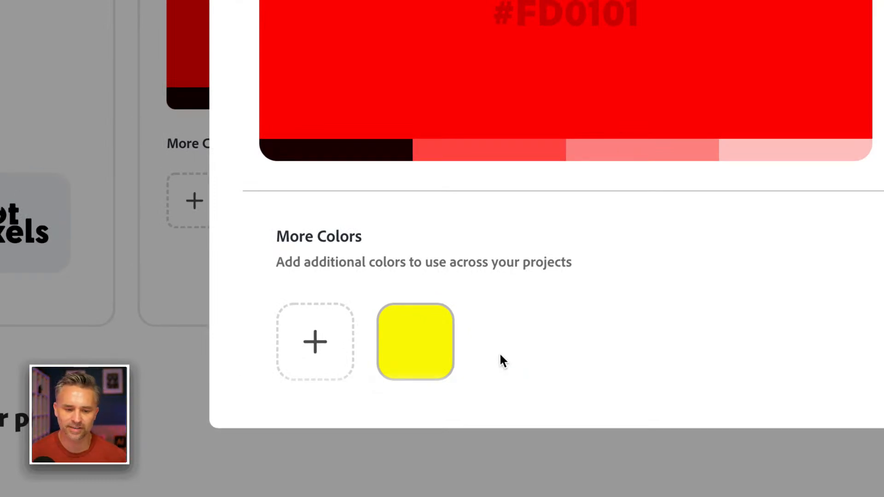
Step: Add cyan #01D9FD as another additional brand color and save it
{"action": "left_click", "coordinate": [304, 357]}
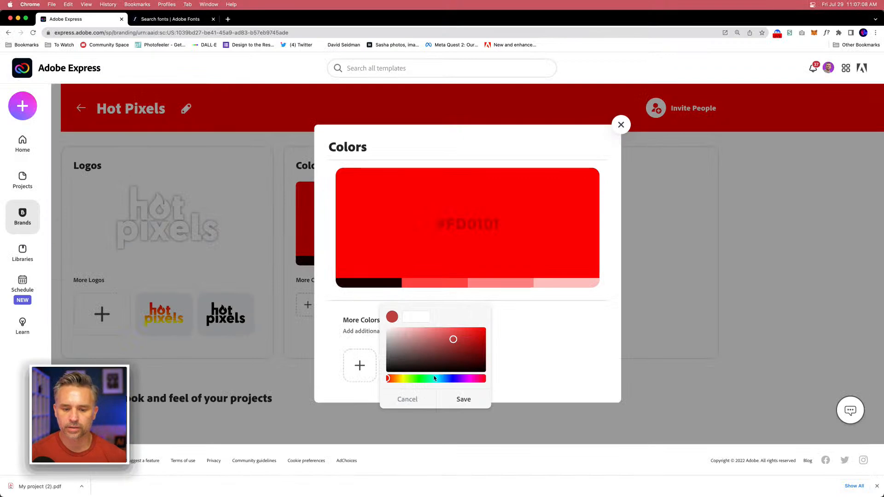
{"action": "left_click_drag", "start_coordinate": [435, 378], "coordinate": [372, 379]}
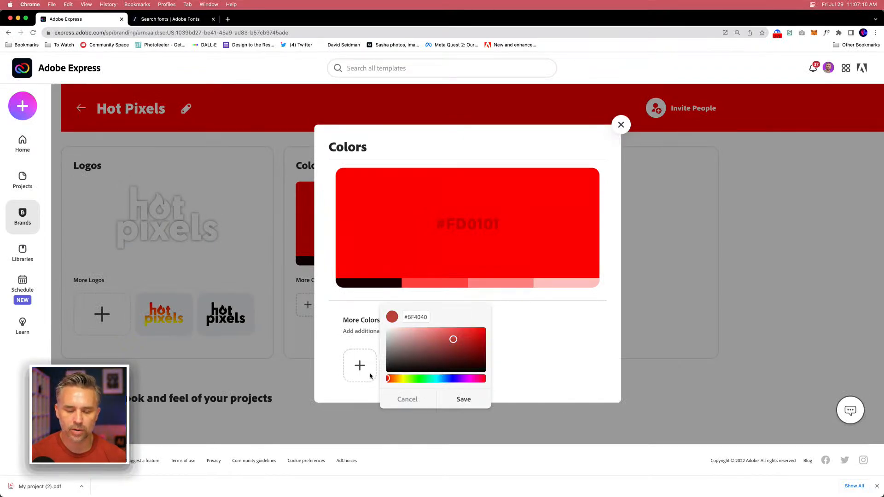
{"action": "left_click_drag", "start_coordinate": [458, 331], "coordinate": [500, 323]}
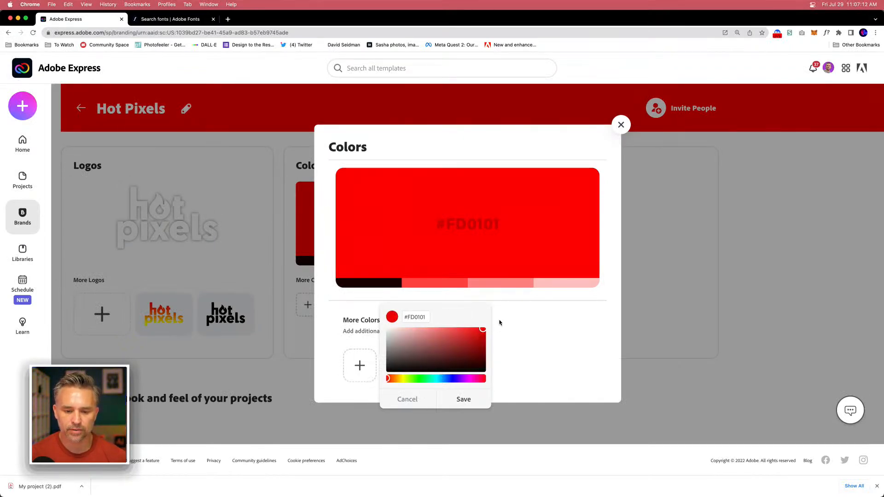
{"action": "left_click_drag", "start_coordinate": [386, 379], "coordinate": [438, 379]}
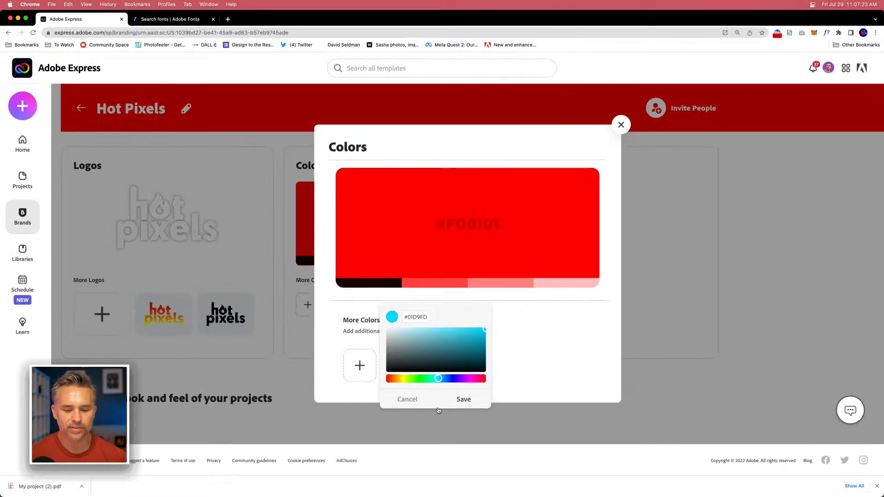
{"action": "left_click", "coordinate": [455, 465]}
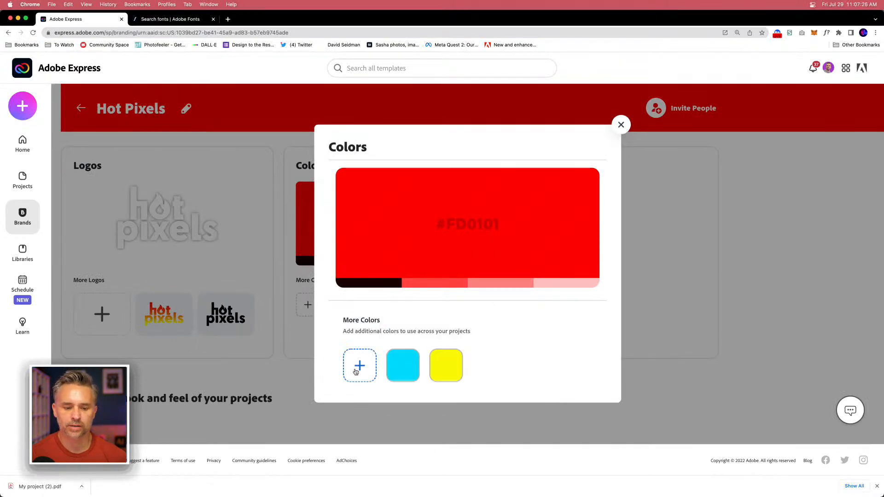
Step: Open the Adobe Color color wheel in a new browser tab
{"action": "left_click", "coordinate": [227, 19]}
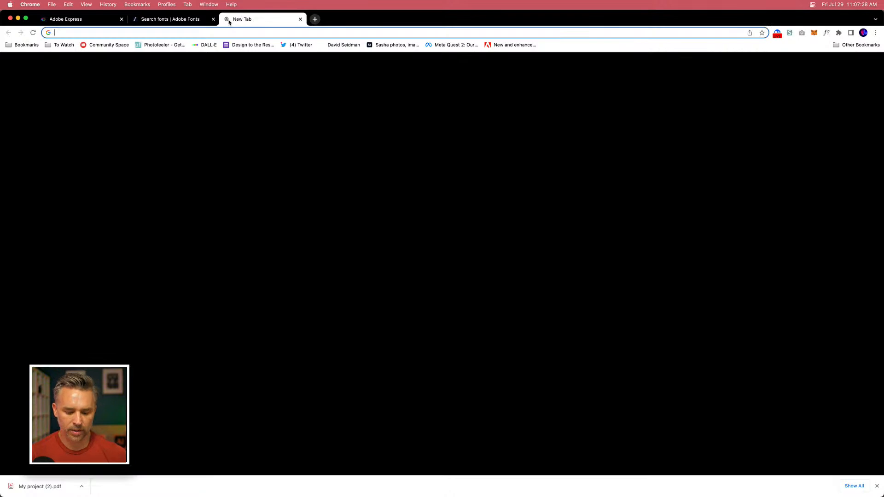
{"action": "type", "text": "color"}
{"action": "key", "text": "Return"}
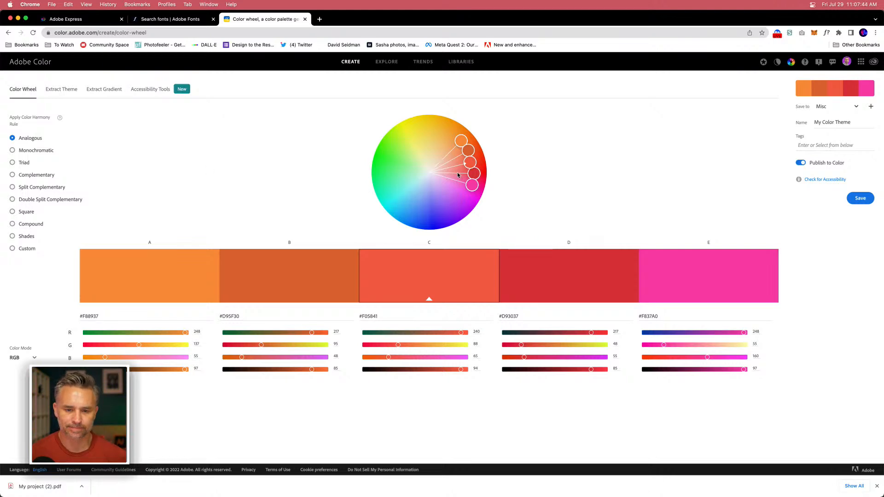
Step: Set the Analogous theme's base color to red #F50000 and spread its neighboring colors wider around the wheel
{"action": "left_click_drag", "start_coordinate": [469, 164], "coordinate": [454, 181]}
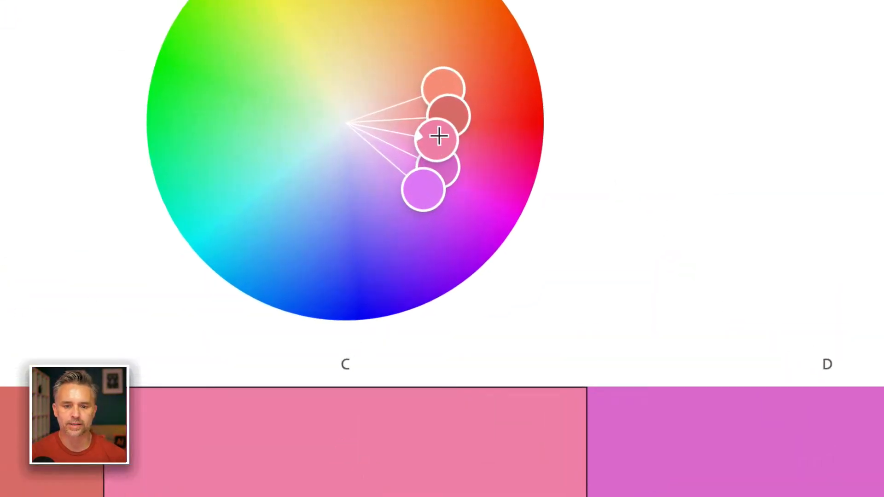
{"action": "left_click_drag", "start_coordinate": [456, 176], "coordinate": [493, 174]}
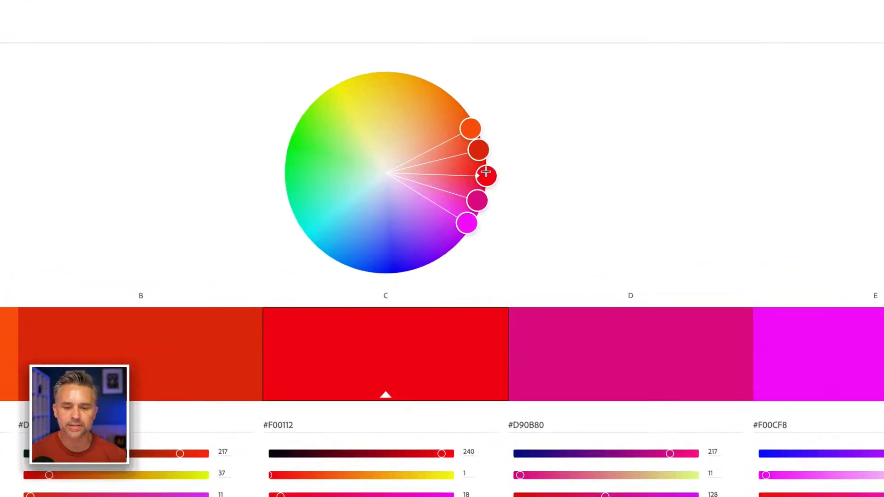
{"action": "mouse_move", "coordinate": [482, 175]}
{"action": "left_mouse_down"}
{"action": "mouse_move", "coordinate": [486, 187]}
{"action": "mouse_move", "coordinate": [490, 171]}
{"action": "left_mouse_up"}
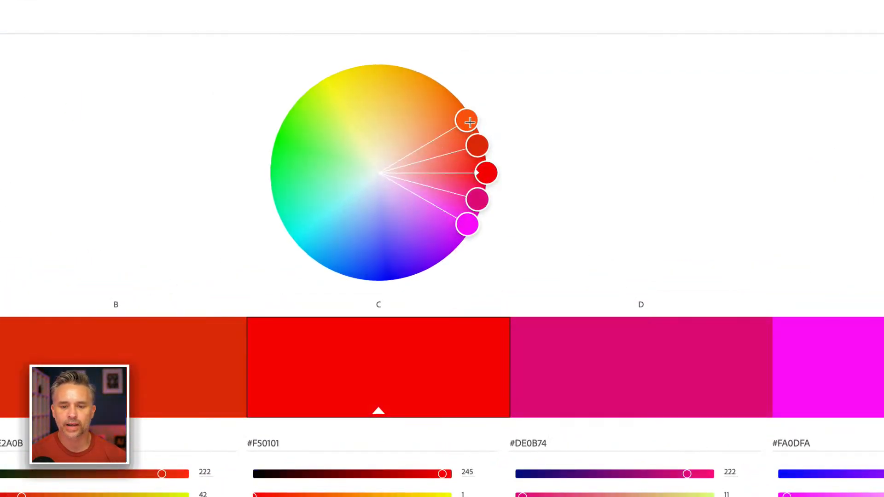
{"action": "mouse_move", "coordinate": [471, 122]}
{"action": "left_mouse_down"}
{"action": "mouse_move", "coordinate": [470, 107]}
{"action": "mouse_move", "coordinate": [415, 71]}
{"action": "mouse_move", "coordinate": [477, 119]}
{"action": "left_mouse_up"}
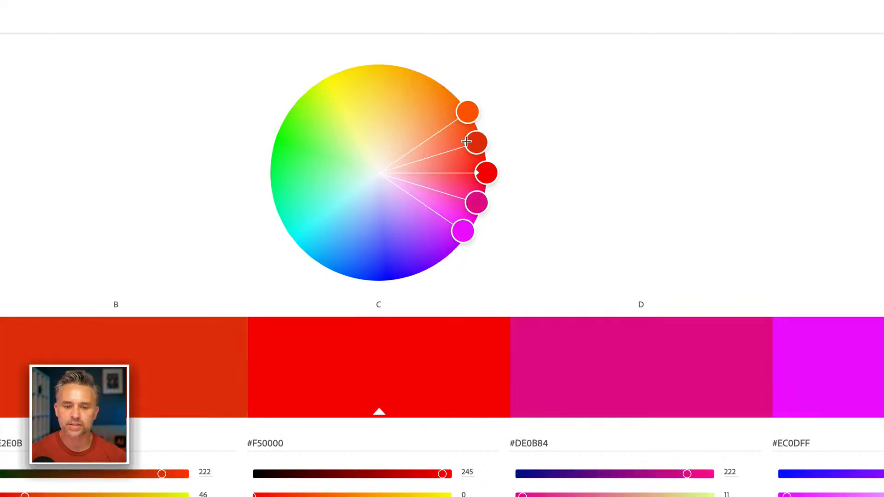
{"action": "left_click", "coordinate": [490, 139]}
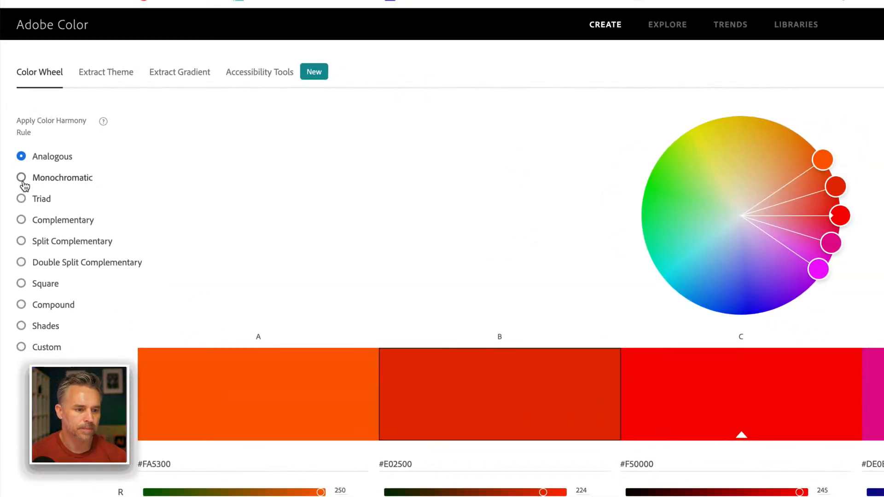
Step: Apply the Split Complementary rule around red #F50A00, and change color E to yellow #F5EE00 with the Custom rule
{"action": "left_click", "coordinate": [21, 242]}
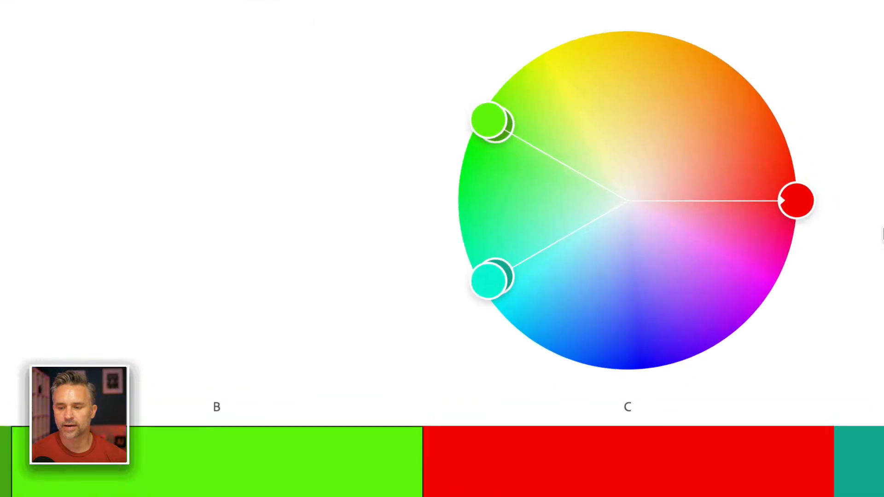
{"action": "left_click_drag", "start_coordinate": [795, 218], "coordinate": [799, 180]}
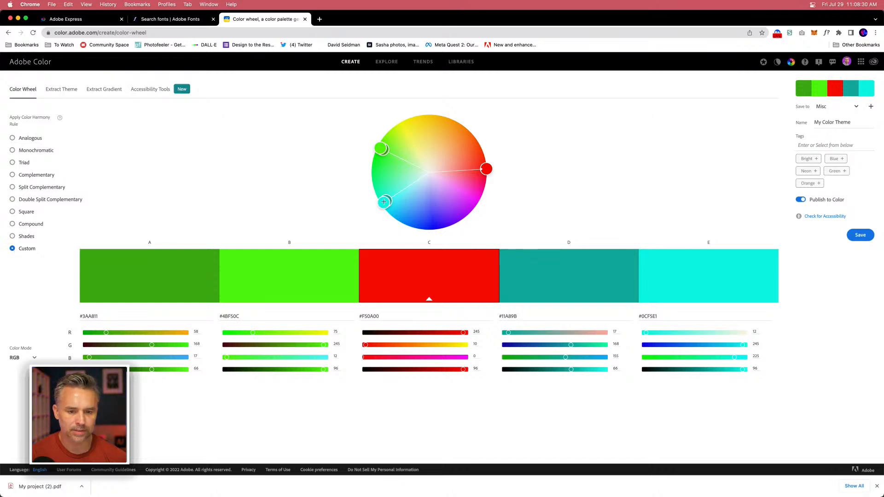
{"action": "left_click_drag", "start_coordinate": [383, 202], "coordinate": [404, 115]}
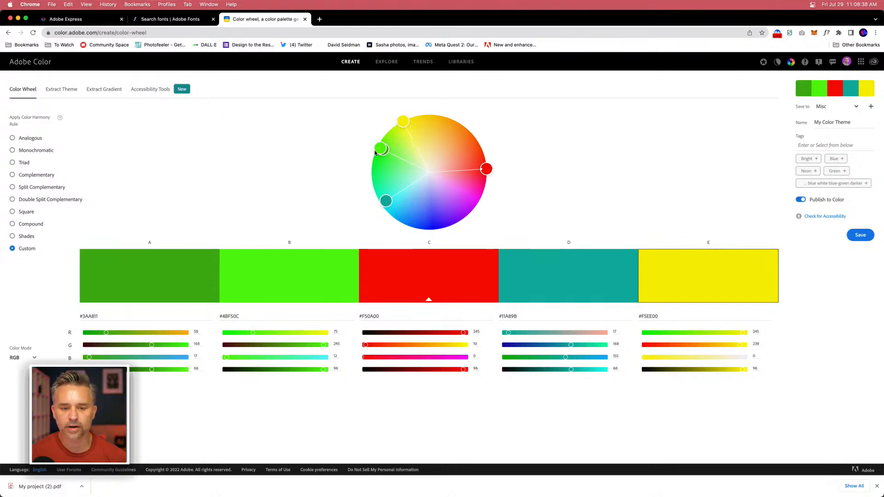
Step: Set color D to teal #00A89E, color A to green #33A800 and color B to light cyan #77F4F5
{"action": "left_click_drag", "start_coordinate": [386, 201], "coordinate": [381, 209]}
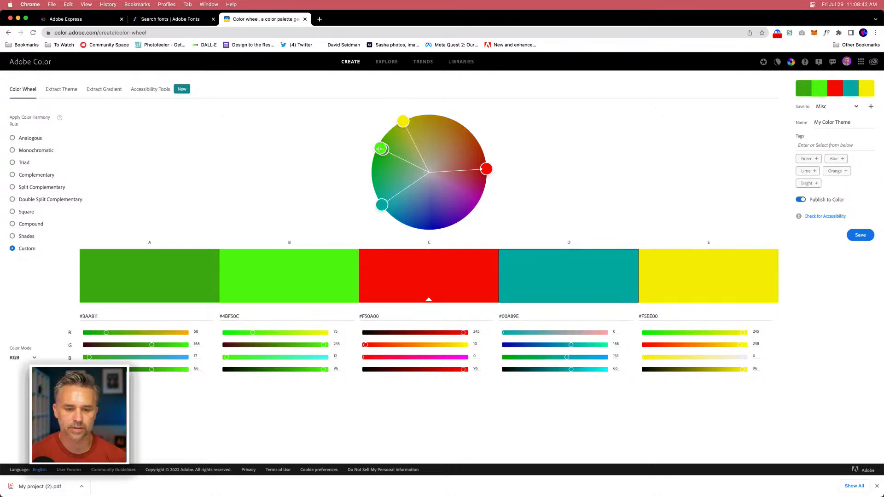
{"action": "left_click_drag", "start_coordinate": [379, 149], "coordinate": [391, 228]}
{"action": "left_click_drag", "start_coordinate": [396, 234], "coordinate": [394, 232]}
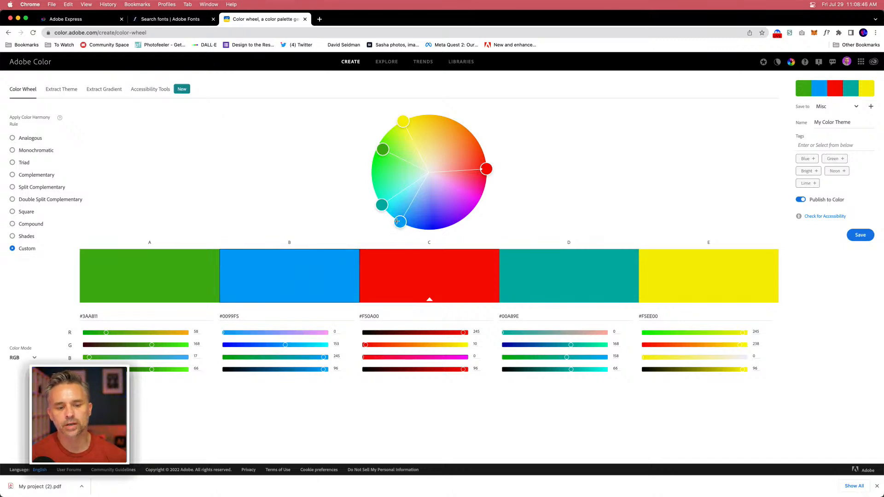
{"action": "left_click_drag", "start_coordinate": [378, 144], "coordinate": [378, 146]}
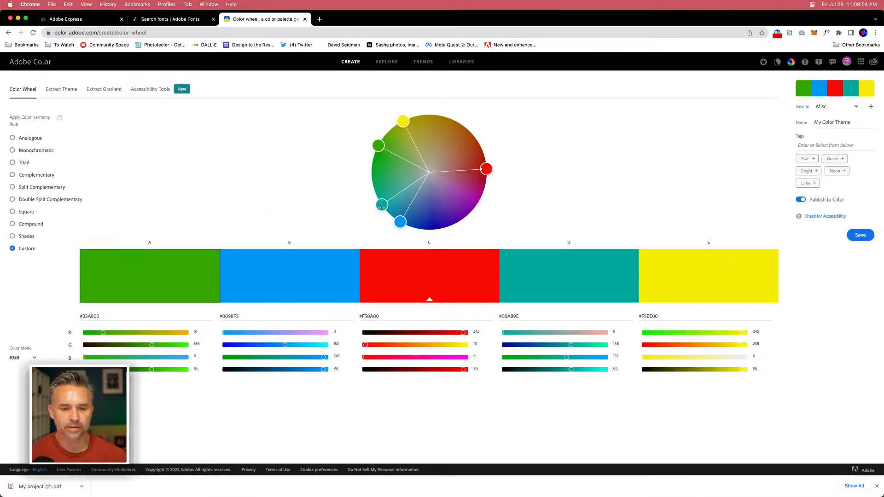
{"action": "left_click_drag", "start_coordinate": [400, 222], "coordinate": [406, 189]}
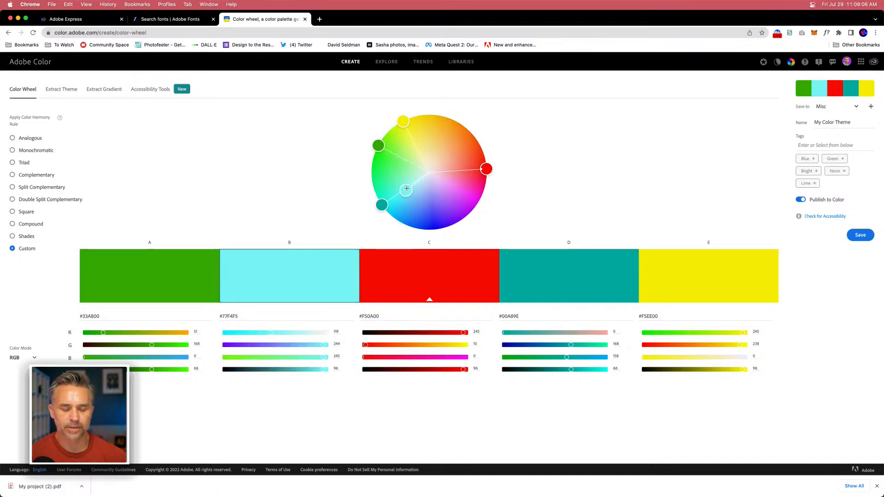
Step: Brighten color A and shift its hue to orange, giving #C77A00
{"action": "mouse_move", "coordinate": [377, 146]}
{"action": "left_mouse_down"}
{"action": "mouse_move", "coordinate": [375, 162]}
{"action": "mouse_move", "coordinate": [362, 164]}
{"action": "mouse_move", "coordinate": [373, 162]}
{"action": "left_mouse_up"}
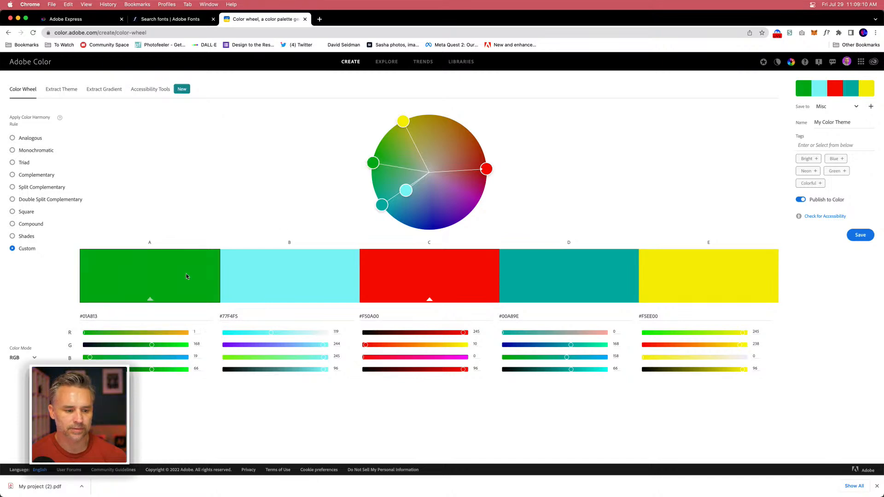
{"action": "mouse_move", "coordinate": [152, 369]}
{"action": "left_mouse_down"}
{"action": "mouse_move", "coordinate": [177, 369]}
{"action": "mouse_move", "coordinate": [159, 370]}
{"action": "mouse_move", "coordinate": [168, 371]}
{"action": "left_mouse_up"}
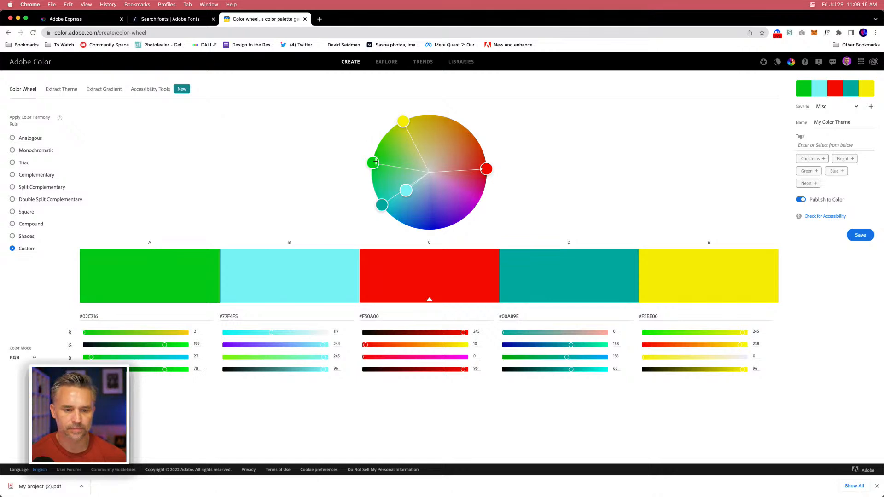
{"action": "left_click_drag", "start_coordinate": [376, 162], "coordinate": [453, 120]}
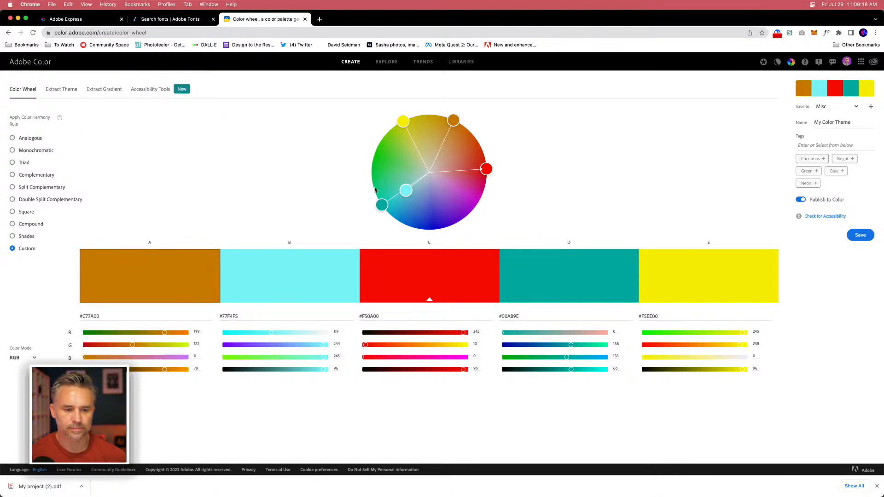
Step: Brighten color A to orange #FF9D00, and save the theme as Hot Pixels in the Misc library
{"action": "left_click_drag", "start_coordinate": [165, 369], "coordinate": [240, 377]}
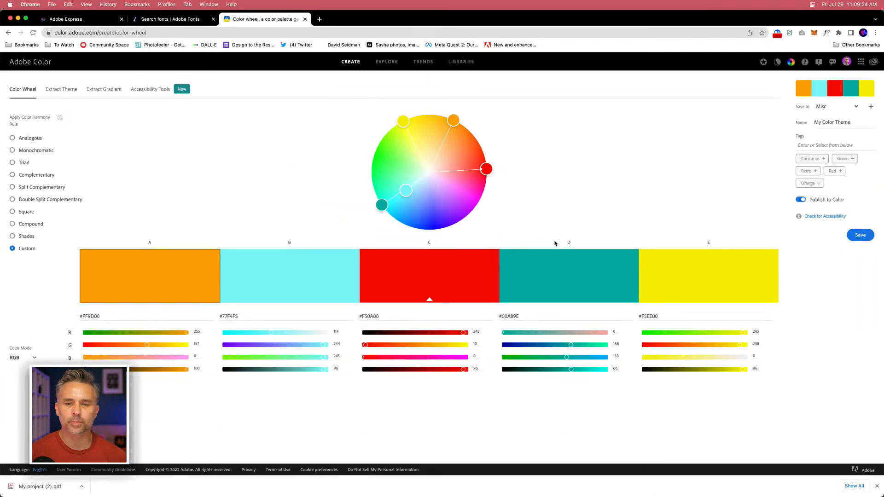
{"action": "left_click_drag", "start_coordinate": [852, 123], "coordinate": [676, 116]}
{"action": "type", "text": "HOt"}
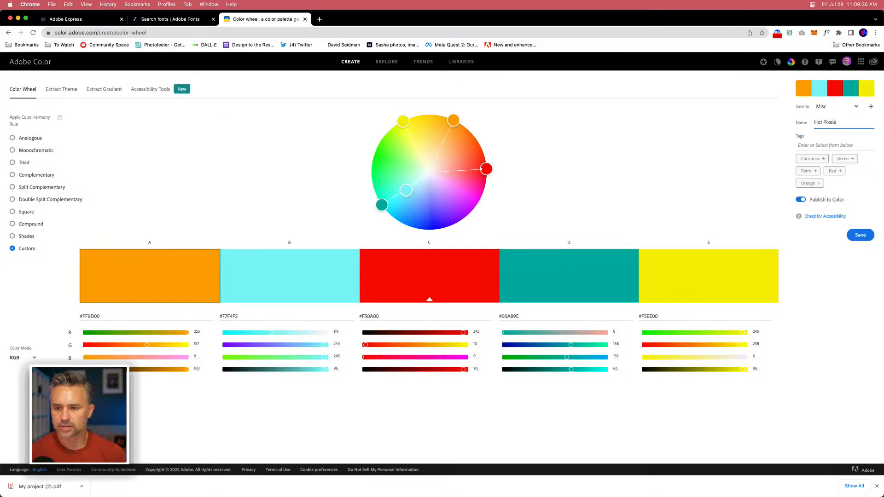
{"action": "left_click", "coordinate": [860, 236]}
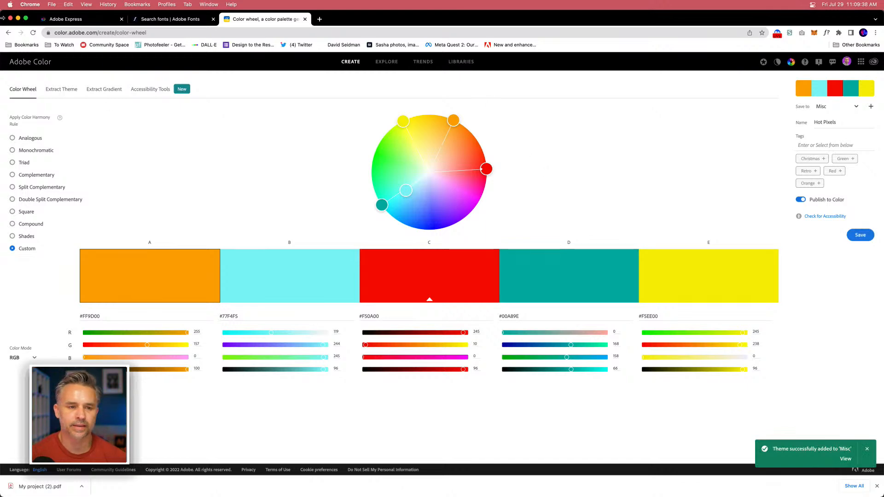
Step: Close the Finder window and the Creative Cloud Change speed dialog behind the browser, and switch back to Chrome
{"action": "left_click", "coordinate": [17, 19]}
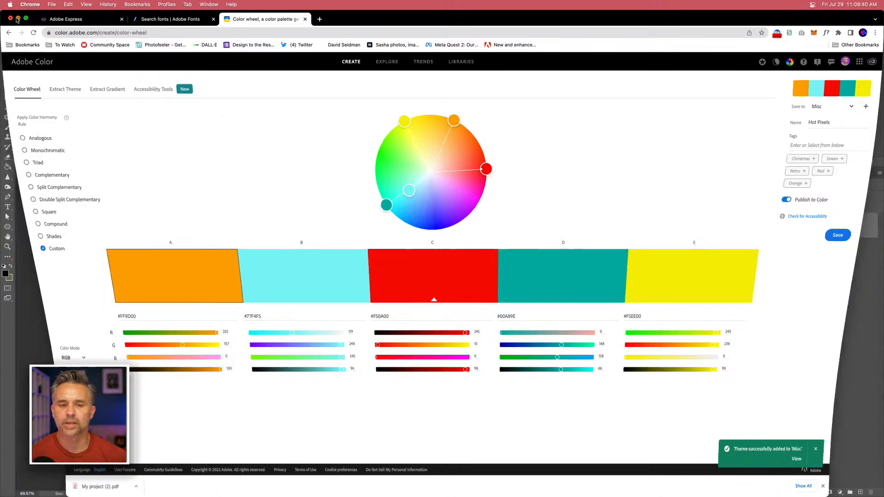
{"action": "left_click", "coordinate": [14, 17]}
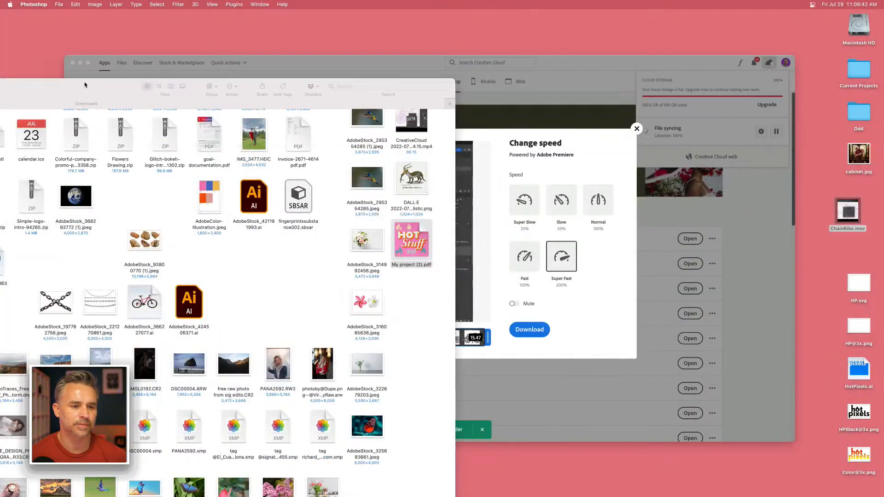
{"action": "left_click_drag", "start_coordinate": [85, 85], "coordinate": [367, 334]}
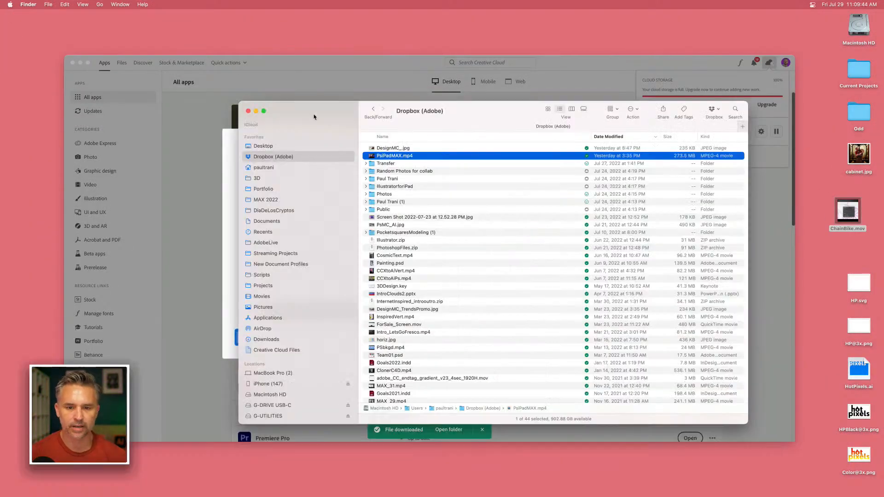
{"action": "left_click", "coordinate": [248, 112]}
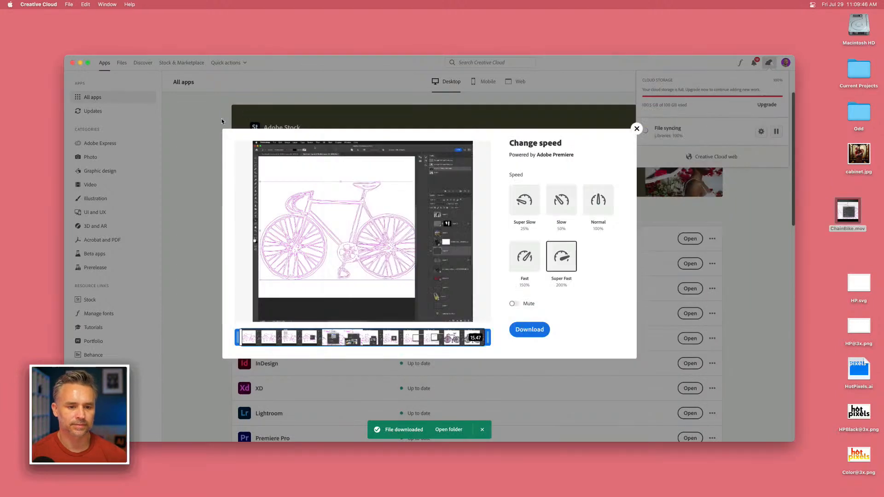
{"action": "left_click", "coordinate": [637, 129]}
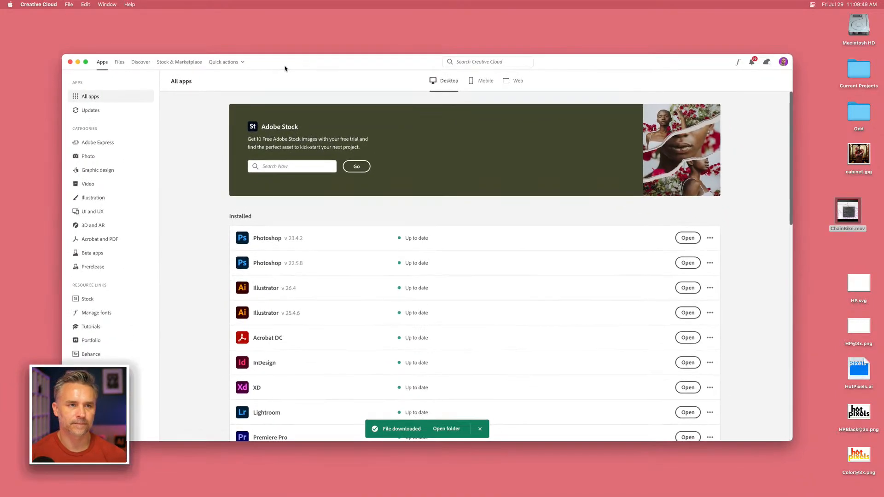
{"action": "mouse_move", "coordinate": [233, 493]}
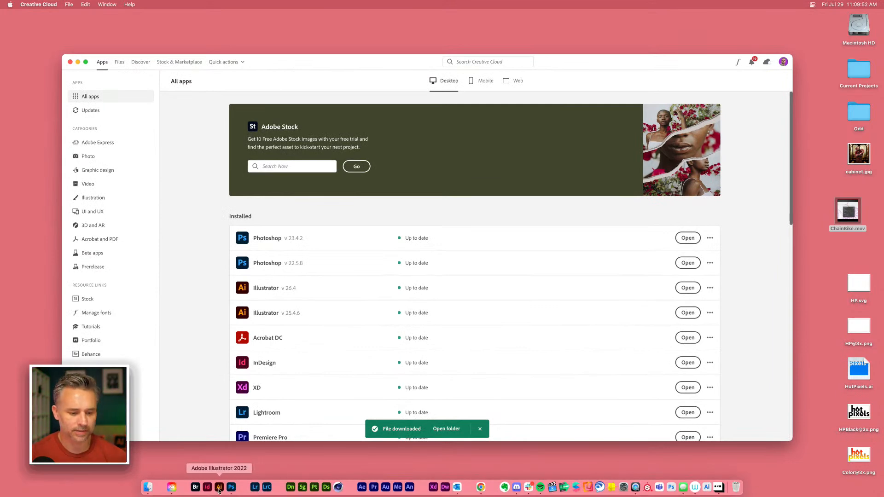
{"action": "left_click", "coordinate": [478, 490]}
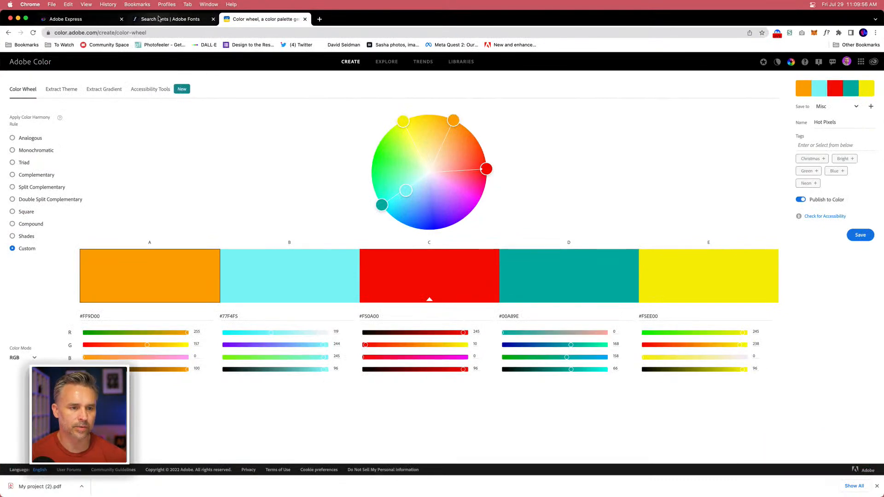
Step: Add blue #3E59E4 to the additional colors of the Hot Pixels brand in Adobe Express
{"action": "left_click", "coordinate": [159, 18]}
{"action": "left_click", "coordinate": [67, 18]}
{"action": "left_click", "coordinate": [351, 367]}
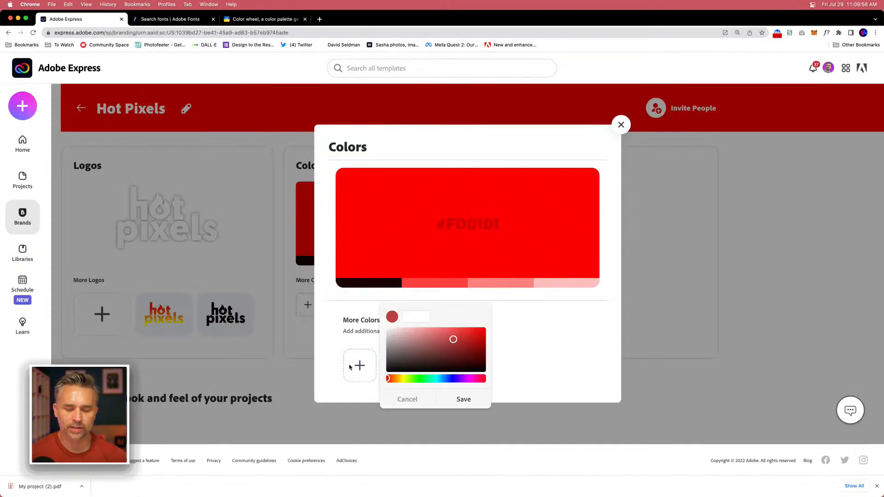
{"action": "left_click", "coordinate": [345, 326]}
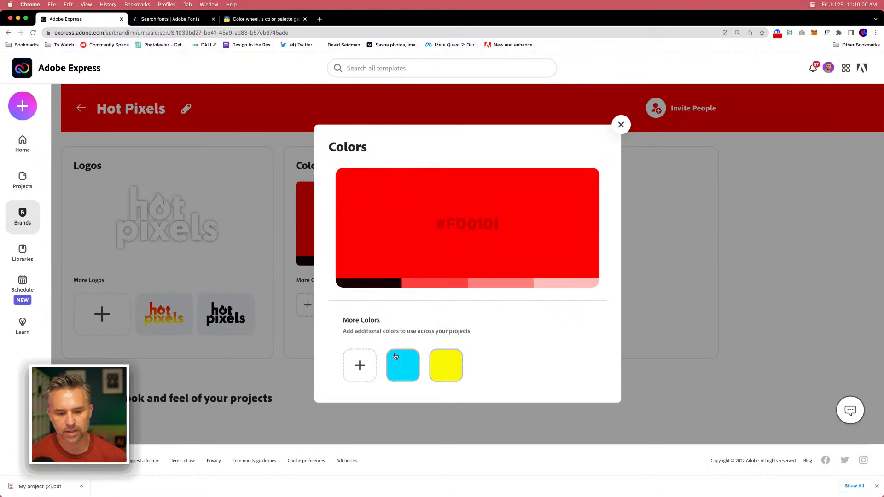
{"action": "left_click", "coordinate": [359, 362]}
{"action": "left_click", "coordinate": [430, 371]}
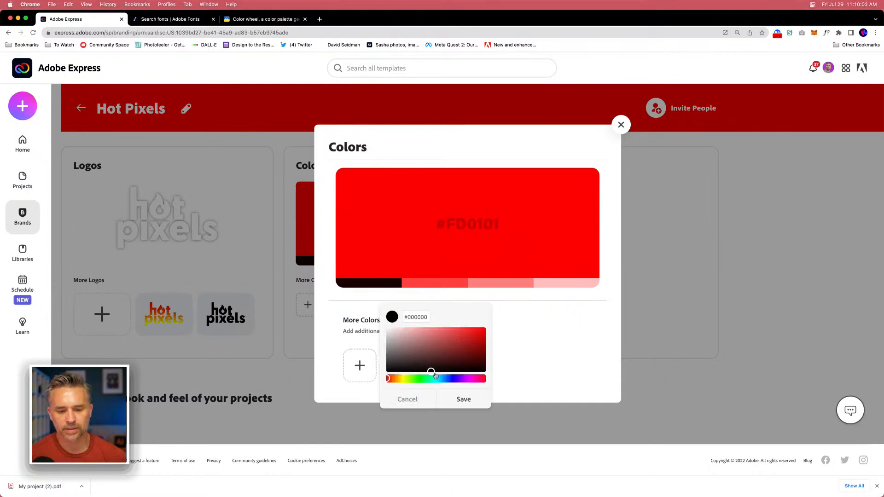
{"action": "left_click", "coordinate": [450, 378]}
{"action": "left_click", "coordinate": [456, 333]}
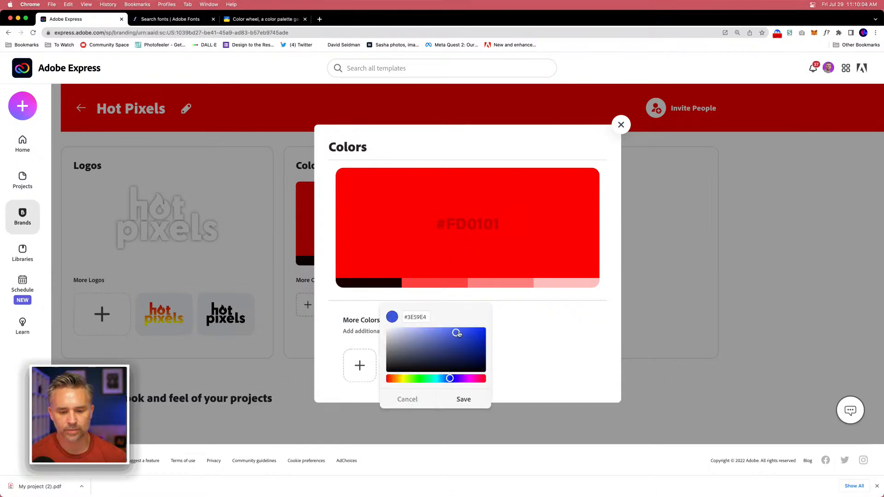
{"action": "left_click", "coordinate": [453, 398]}
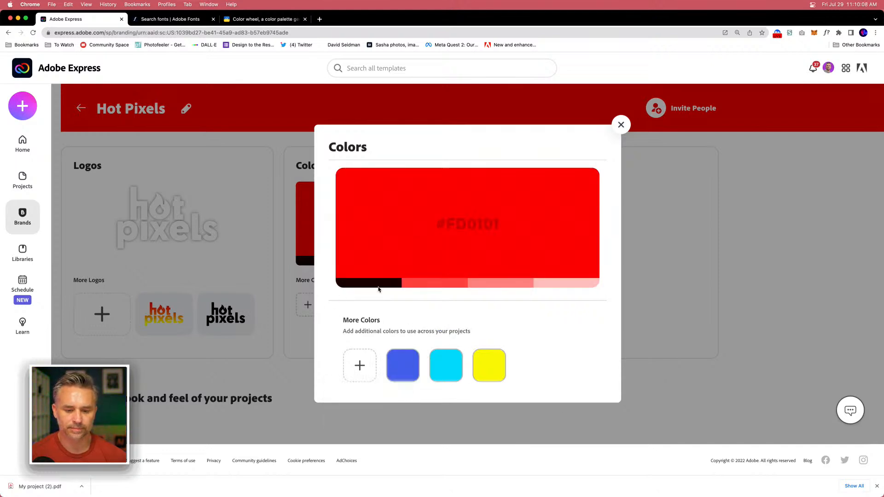
{"action": "left_click", "coordinate": [621, 124]}
Step: Try to replace the Hot Pixels brand's body font with Calluna
{"action": "scroll", "coordinate": [390, 230], "scroll_direction": "down", "scroll_amount": 2}
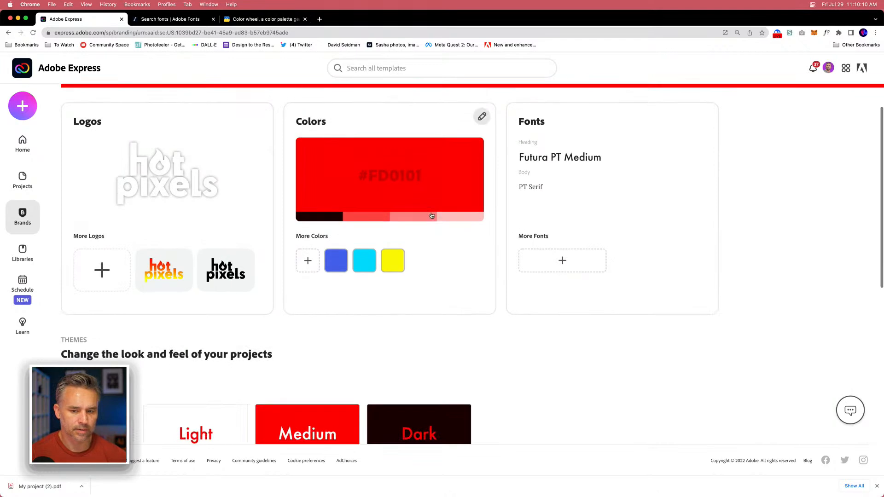
{"action": "left_click", "coordinate": [559, 276]}
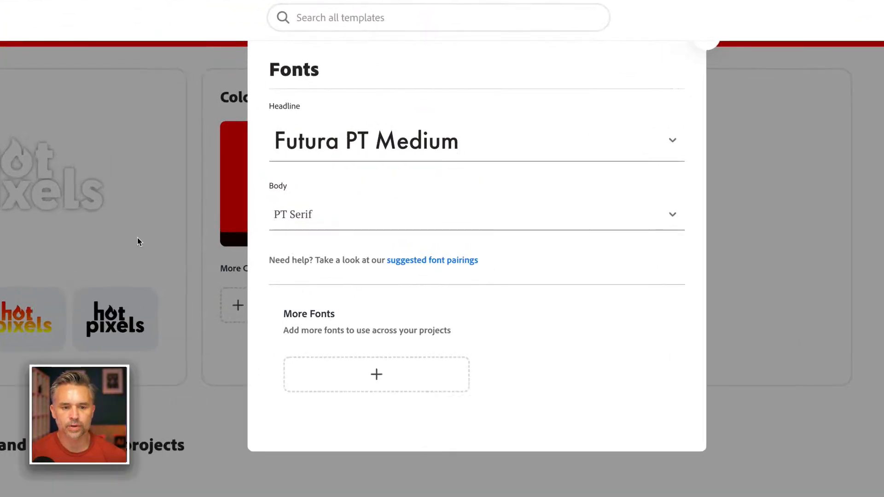
{"action": "left_click", "coordinate": [336, 225]}
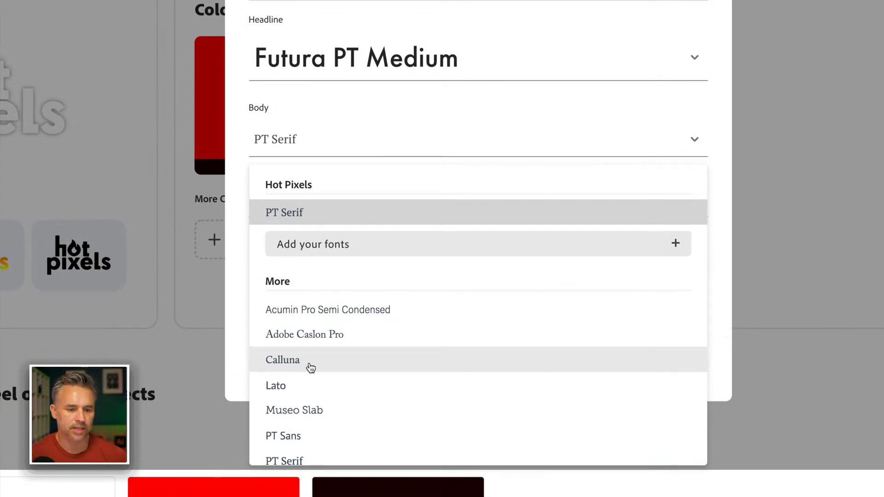
{"action": "scroll", "coordinate": [311, 367], "scroll_direction": "down", "scroll_amount": 1}
{"action": "scroll", "coordinate": [282, 369], "scroll_direction": "up", "scroll_amount": 1}
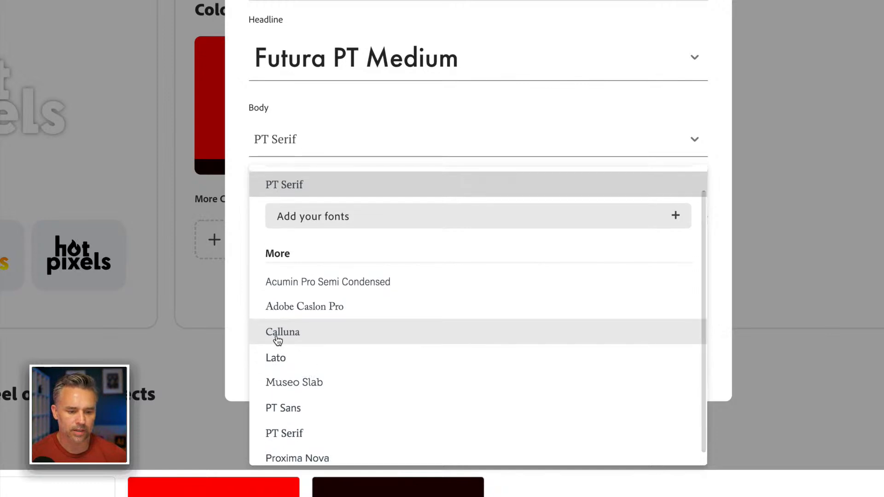
{"action": "left_click", "coordinate": [276, 336]}
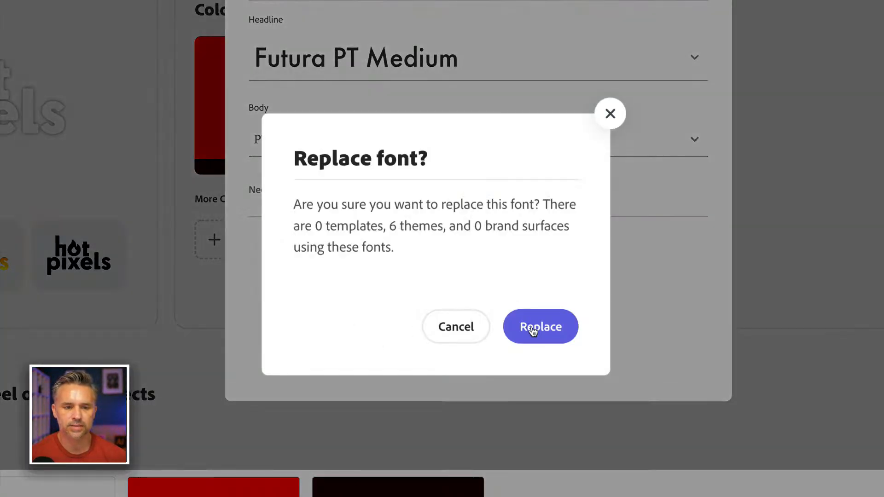
{"action": "left_click", "coordinate": [431, 327]}
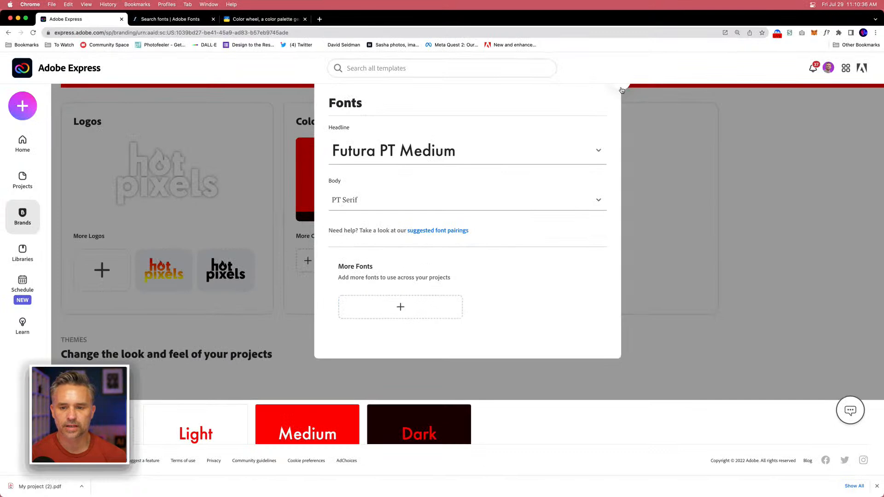
{"action": "left_click", "coordinate": [621, 90]}
Step: Return to the list of brands and make Hot Pixels the default brand
{"action": "scroll", "coordinate": [649, 276], "scroll_direction": "down", "scroll_amount": 3}
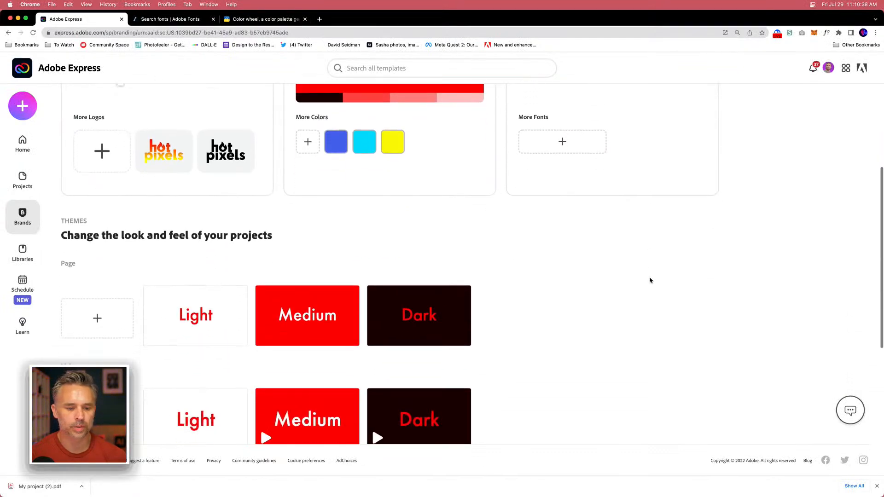
{"action": "scroll", "coordinate": [651, 279], "scroll_direction": "down", "scroll_amount": 3}
{"action": "scroll", "coordinate": [132, 157], "scroll_direction": "up", "scroll_amount": 2}
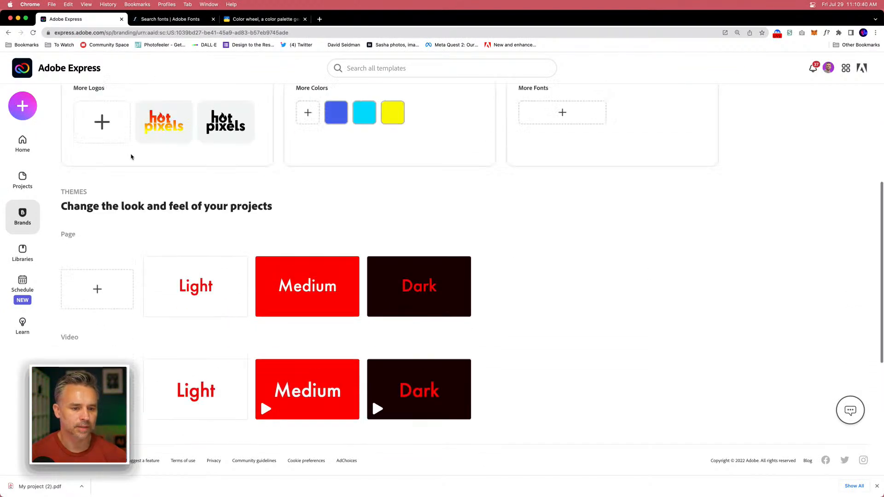
{"action": "scroll", "coordinate": [132, 157], "scroll_direction": "up", "scroll_amount": 4}
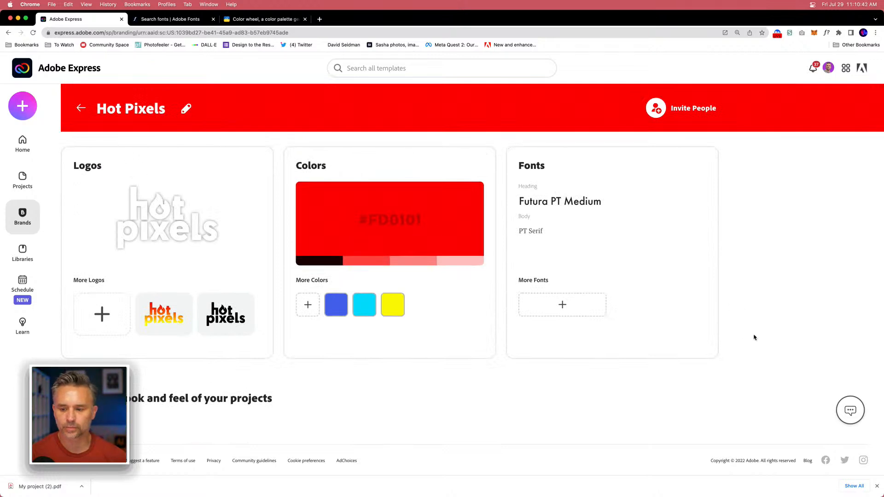
{"action": "left_click", "coordinate": [81, 108]}
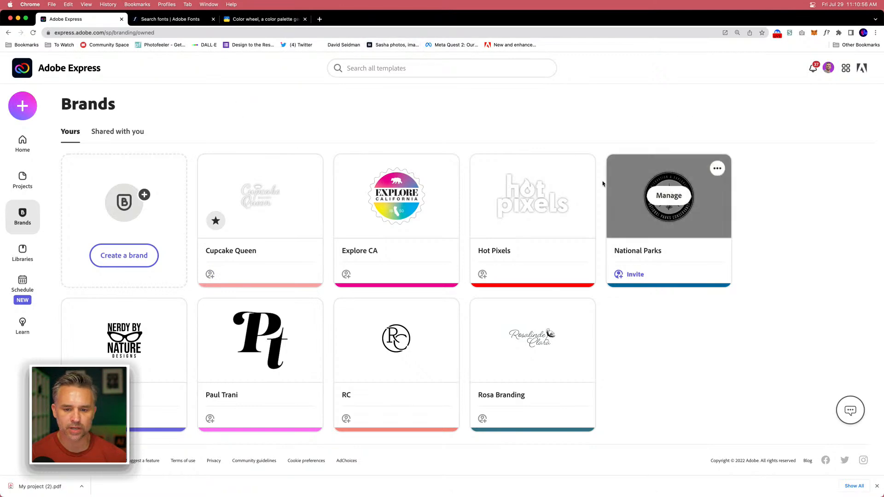
{"action": "mouse_move", "coordinate": [581, 170]}
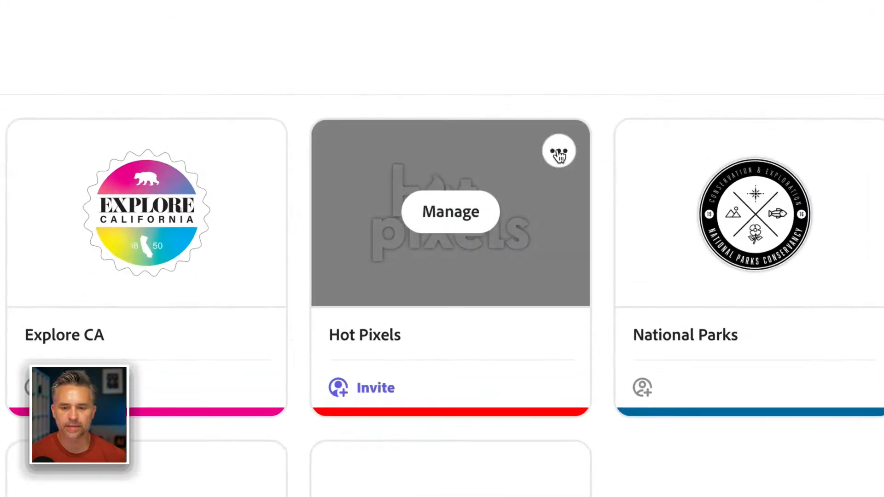
{"action": "left_click", "coordinate": [559, 153]}
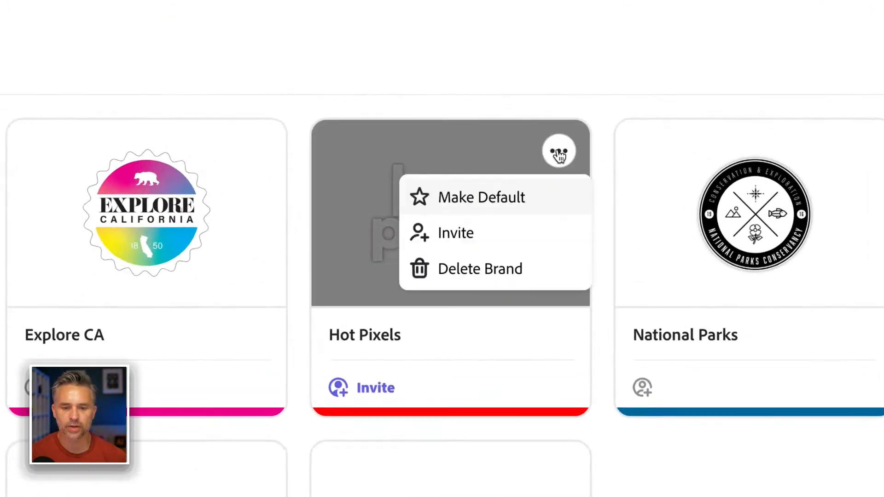
{"action": "left_click", "coordinate": [438, 198]}
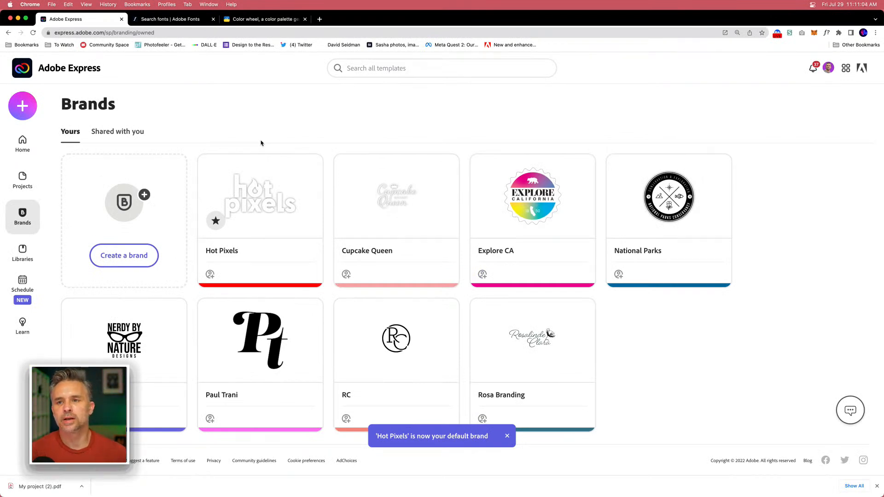
Step: Open the most recent social project from the home page and place the primary Hot Pixels logo in the image's lower-right corner
{"action": "left_click", "coordinate": [17, 148]}
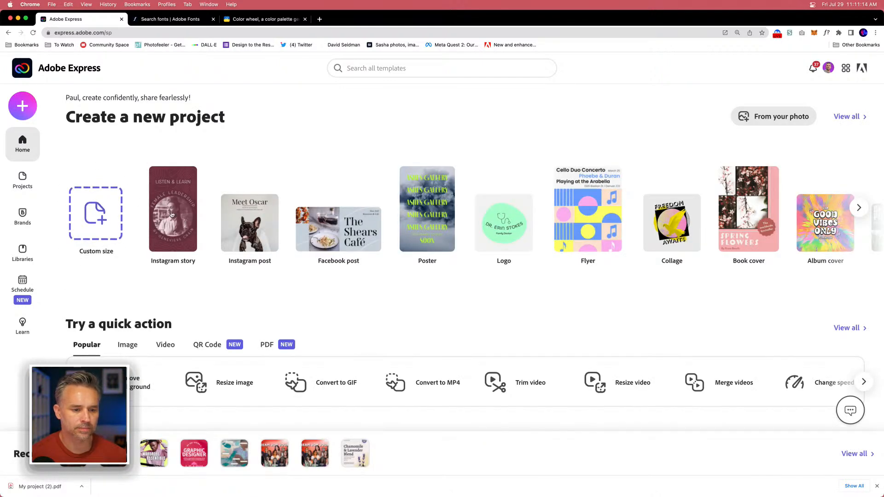
{"action": "scroll", "coordinate": [173, 198], "scroll_direction": "down", "scroll_amount": 3}
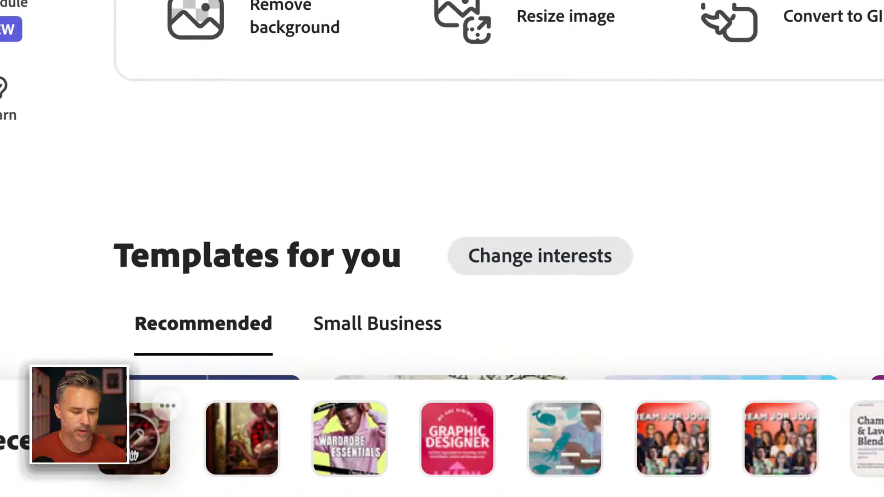
{"action": "left_click", "coordinate": [134, 438]}
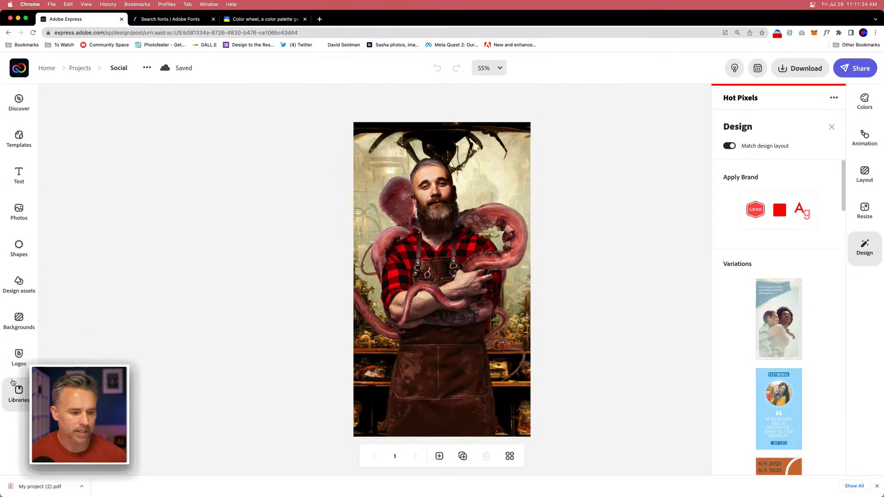
{"action": "left_click", "coordinate": [16, 364]}
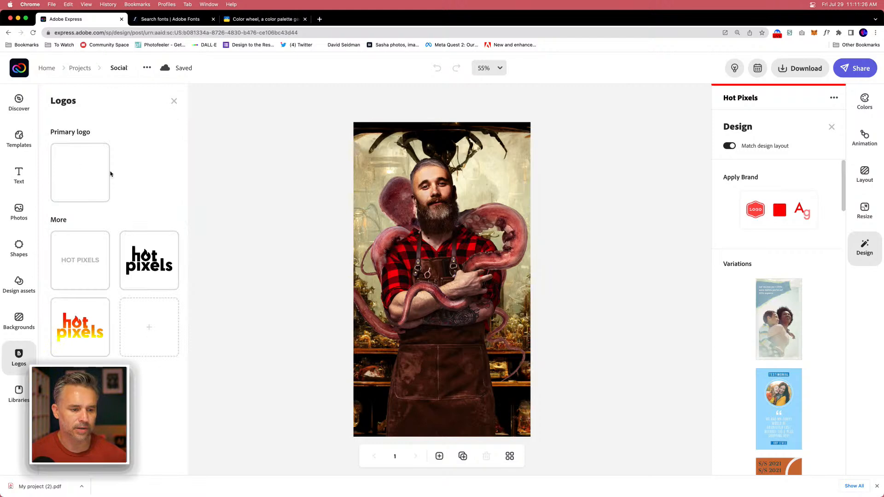
{"action": "left_click", "coordinate": [73, 168]}
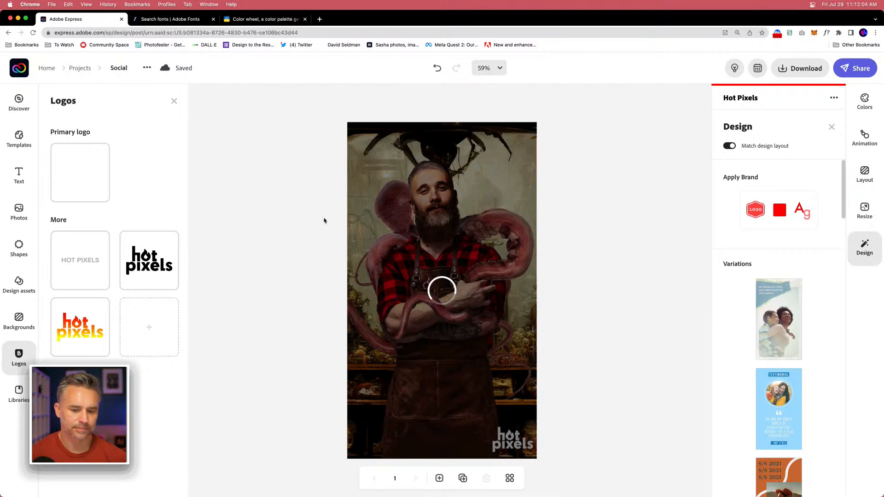
Step: Open the Adobe Express home page at express.adobe.com in a new browser tab
{"action": "left_click", "coordinate": [319, 19]}
{"action": "type", "text": "expre"}
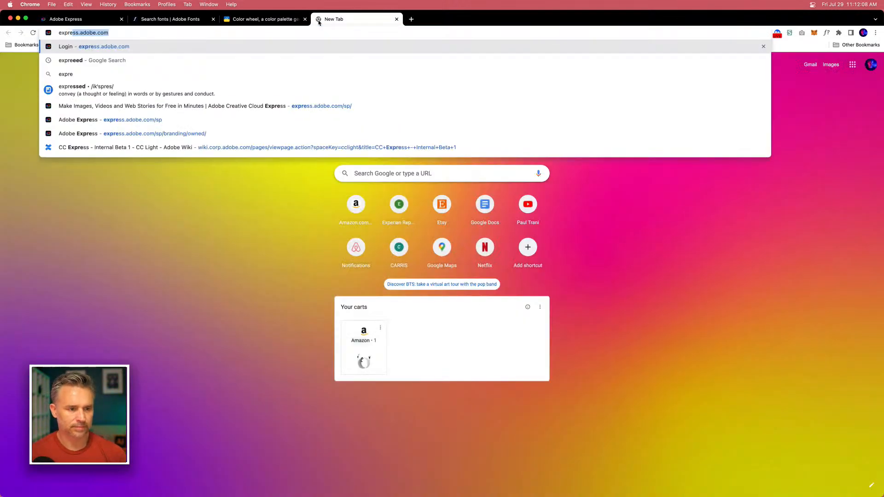
{"action": "key", "text": "Return"}
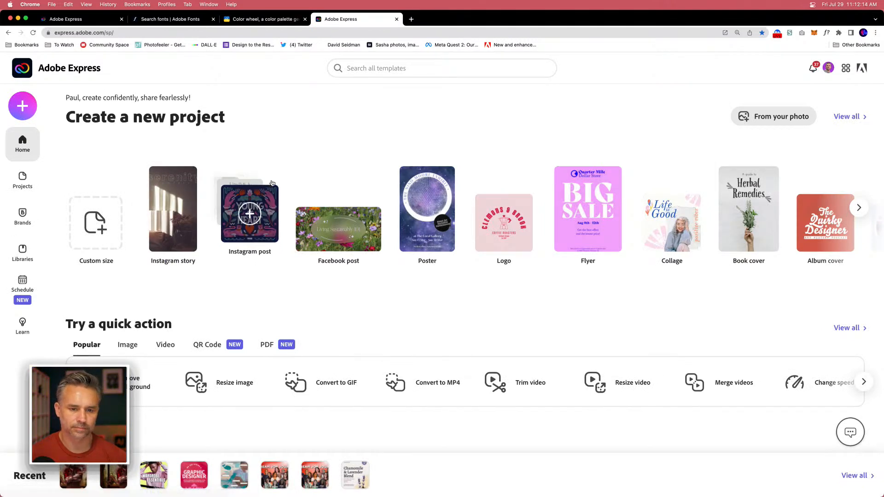
Step: Open the Social1 project from the recent projects and add a new text box over the image
{"action": "left_click", "coordinate": [73, 478]}
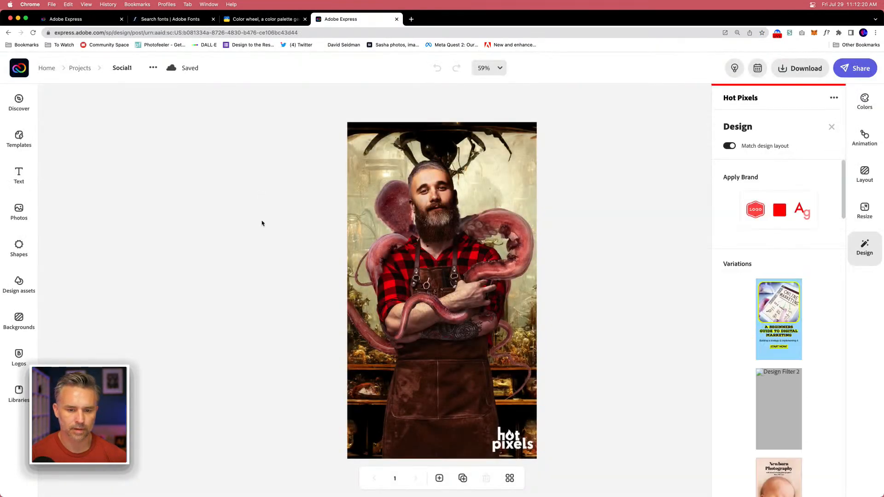
{"action": "left_click", "coordinate": [16, 174]}
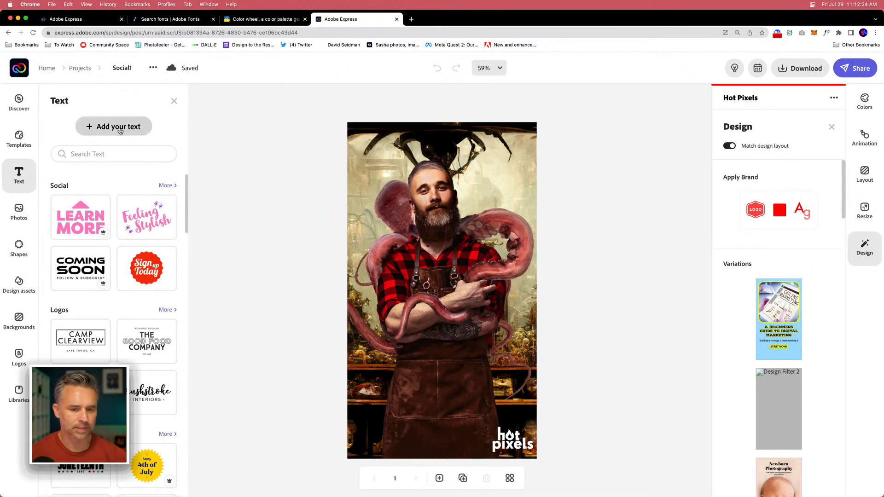
{"action": "left_click", "coordinate": [120, 131]}
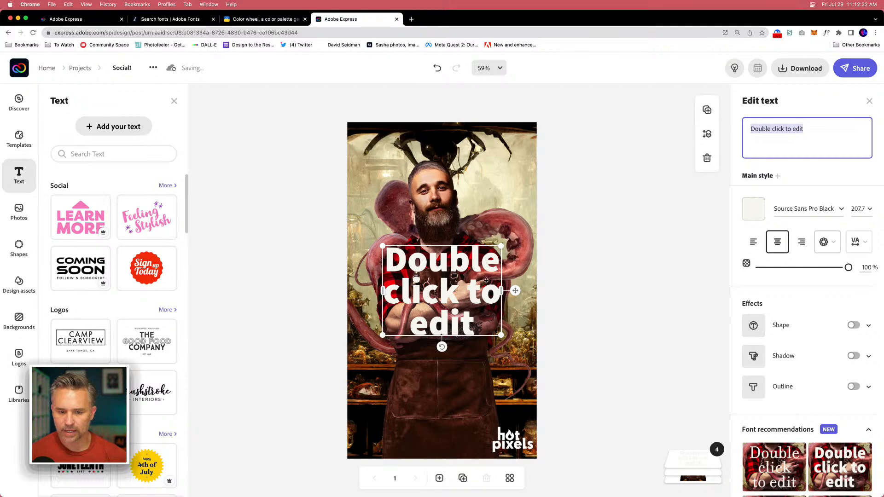
{"action": "left_click", "coordinate": [534, 221]}
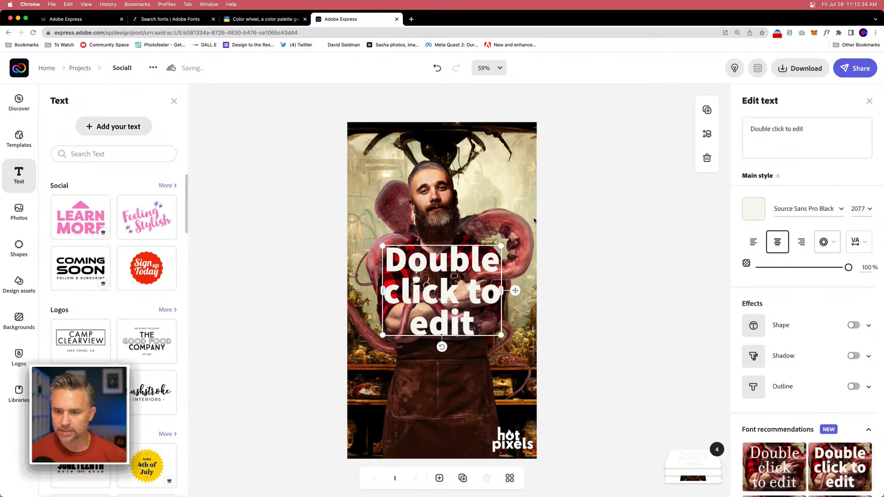
{"action": "left_click", "coordinate": [411, 297]}
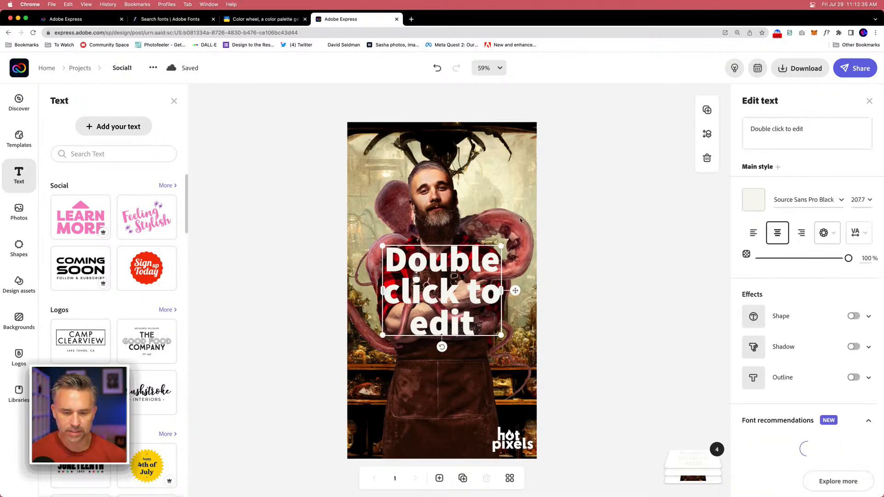
Step: Replace the placeholder text with "daily pixel pushing by" plus the creator's first name, and fit it on one line near the image's lower edge
{"action": "left_click", "coordinate": [824, 128]}
{"action": "left_click_drag", "start_coordinate": [824, 128], "coordinate": [642, 114]}
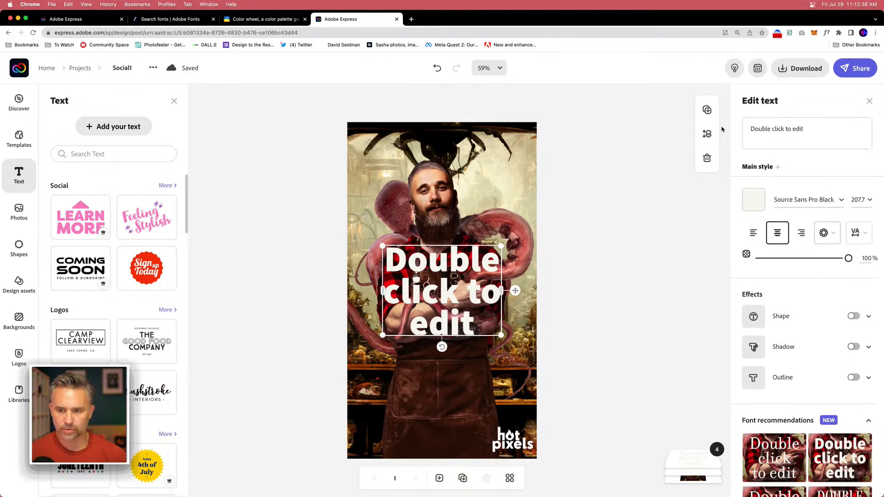
{"action": "left_click_drag", "start_coordinate": [825, 133], "coordinate": [738, 123]}
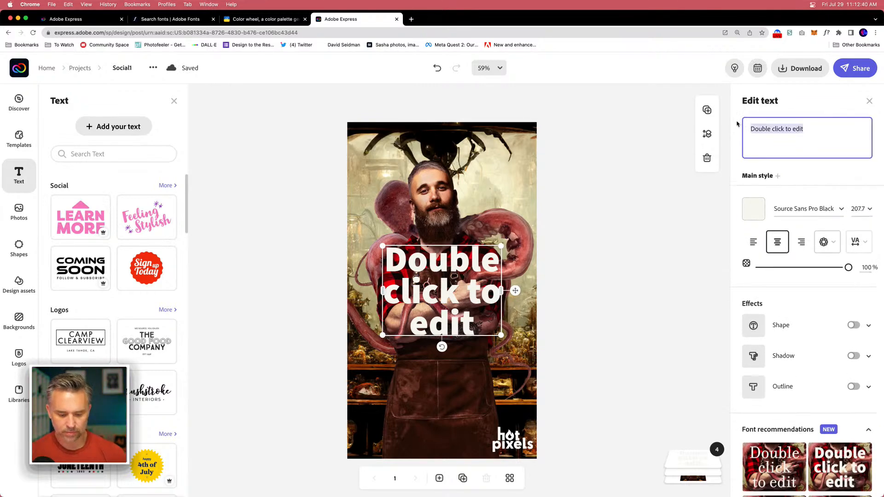
{"action": "type", "text": "da"}
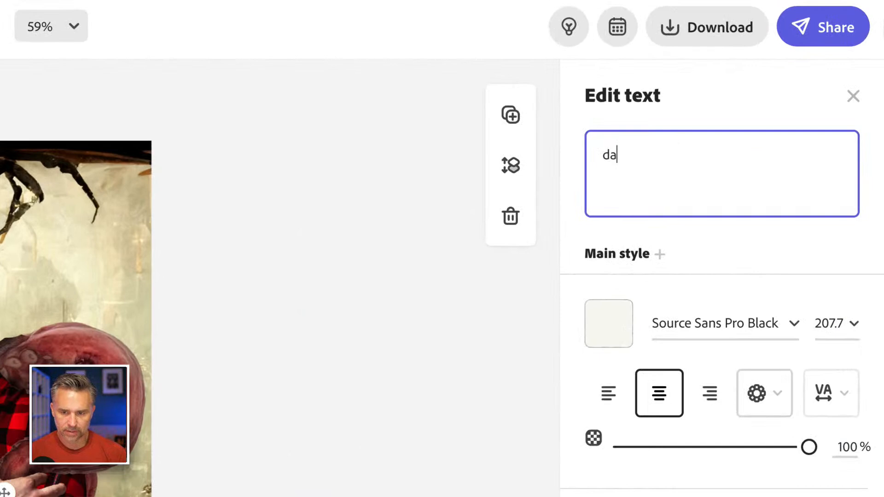
{"action": "type", "text": "ily pixel pu"}
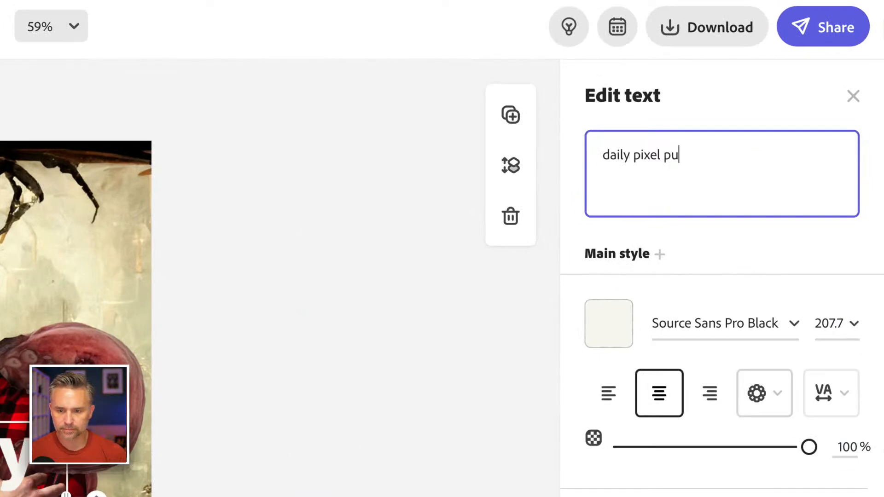
{"action": "type", "text": "shing from paul trani"}
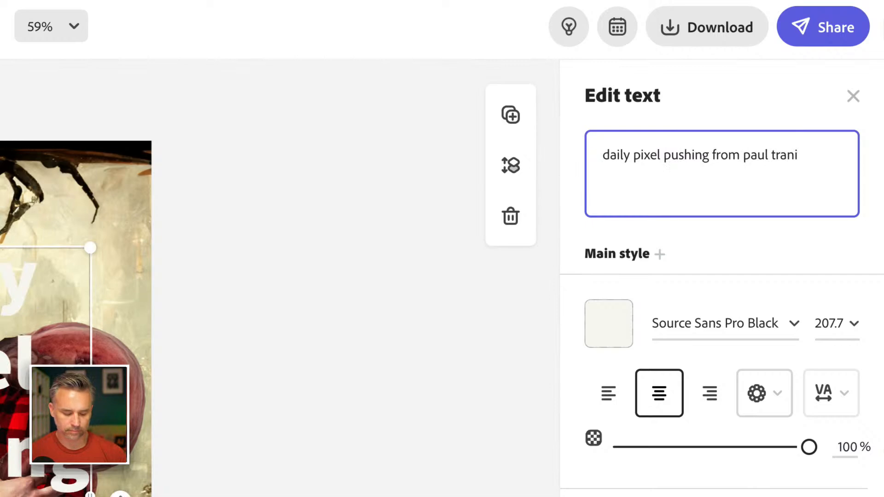
{"action": "double_click", "coordinate": [725, 156]}
{"action": "type", "text": "by"}
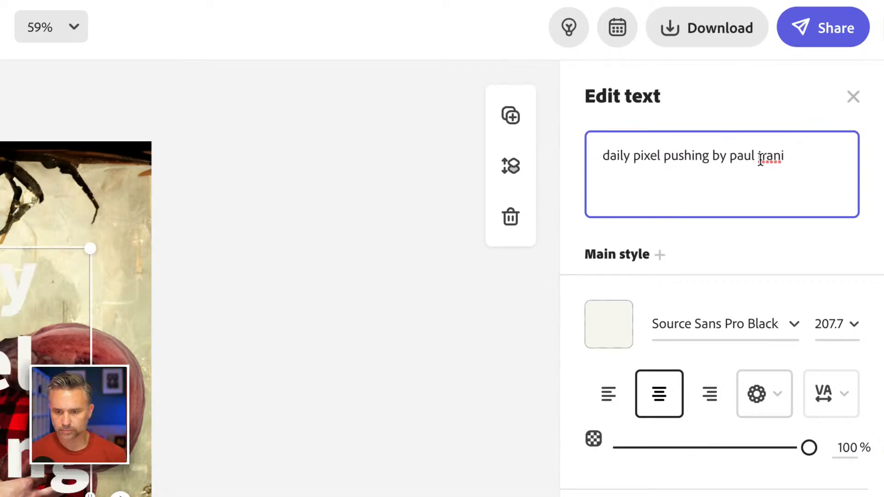
{"action": "double_click", "coordinate": [768, 181]}
{"action": "key", "text": "BackSpace"}
{"action": "key", "text": "BackSpace"}
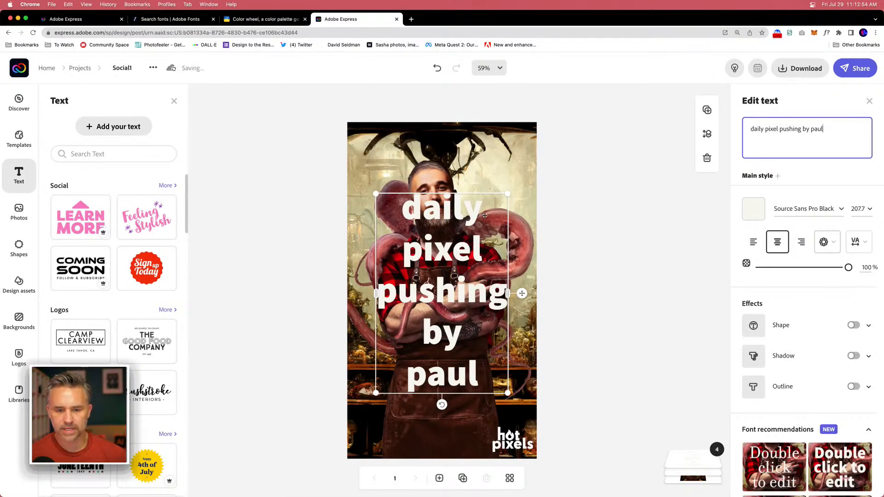
{"action": "left_click_drag", "start_coordinate": [535, 321], "coordinate": [522, 382]}
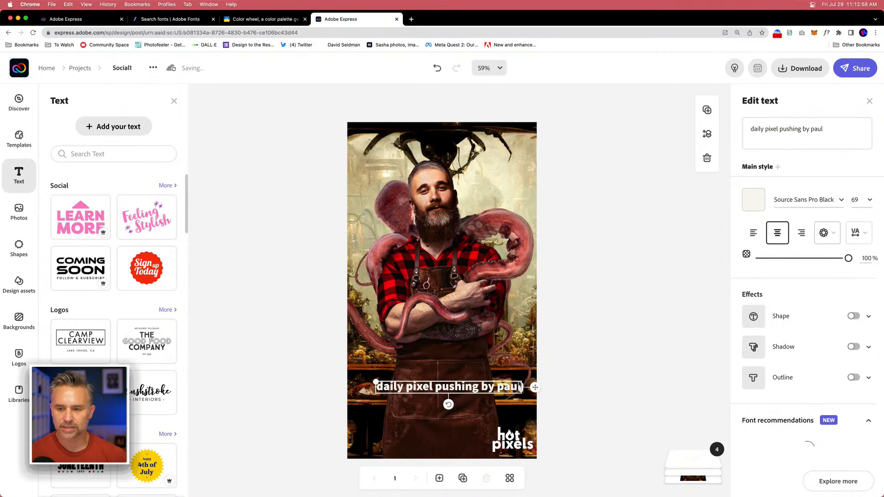
{"action": "left_click", "coordinate": [855, 233]}
{"action": "left_click", "coordinate": [834, 234]}
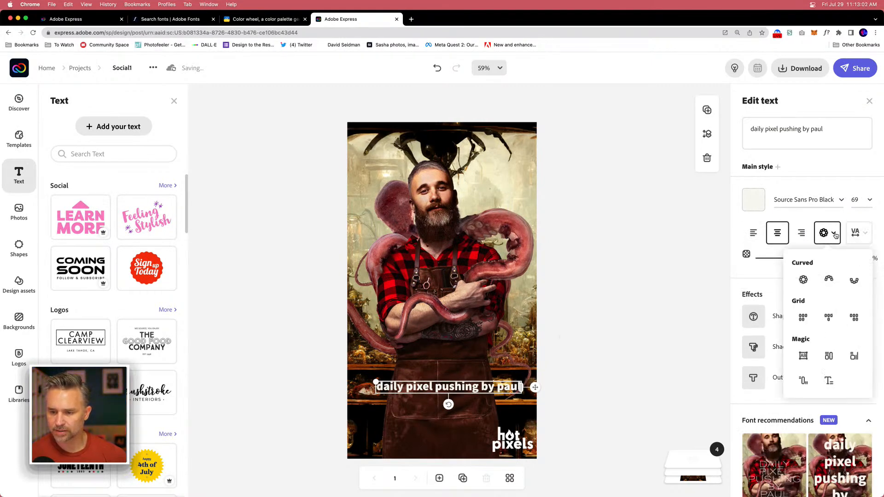
{"action": "left_click", "coordinate": [835, 234]}
{"action": "left_click", "coordinate": [834, 233]}
{"action": "left_click", "coordinate": [834, 234]}
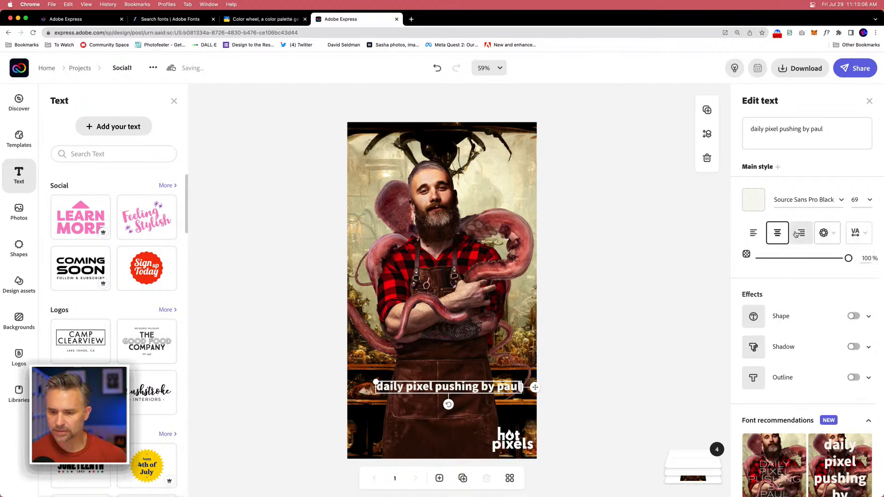
Step: Try the recommended Wedding Gothic ATF Thin font on the tagline and enlarge the text to about size 144.6
{"action": "scroll", "coordinate": [836, 299], "scroll_direction": "down", "scroll_amount": 4}
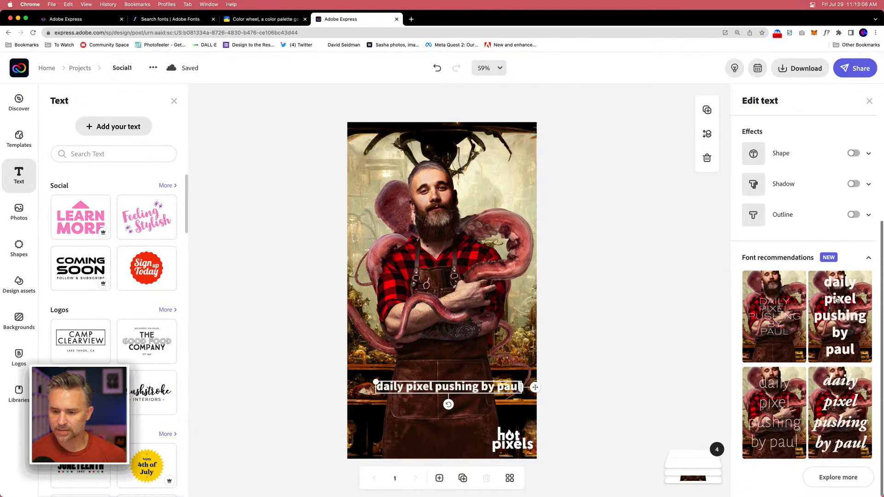
{"action": "left_click", "coordinate": [758, 328]}
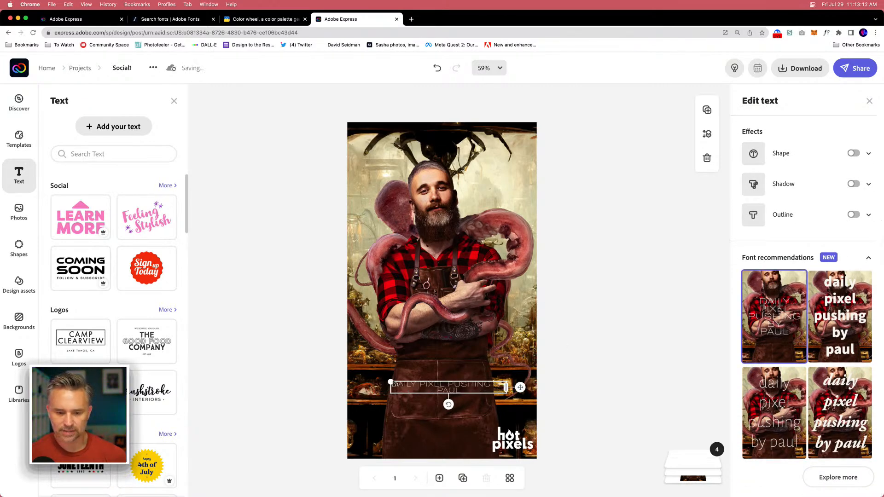
{"action": "left_click_drag", "start_coordinate": [390, 381], "coordinate": [372, 281]}
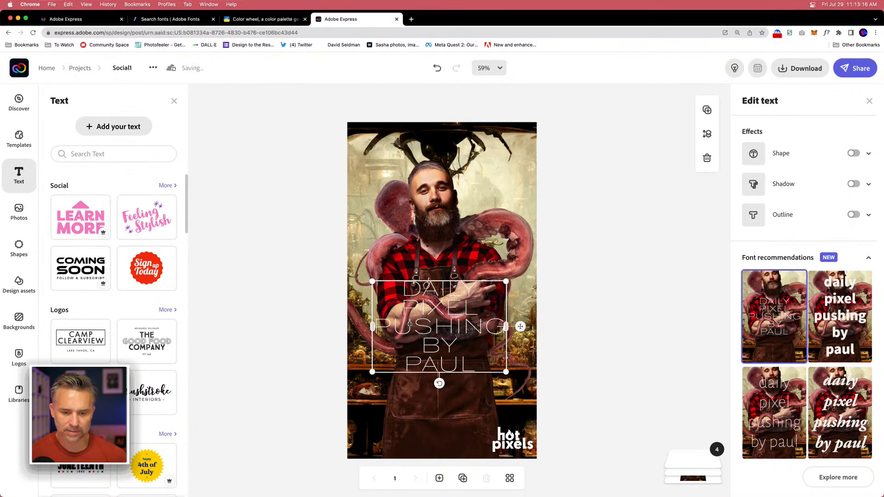
Step: Rotate the tagline to read upward, fit it on a single line and place it along the image's left edge
{"action": "left_click_drag", "start_coordinate": [439, 386], "coordinate": [500, 332]}
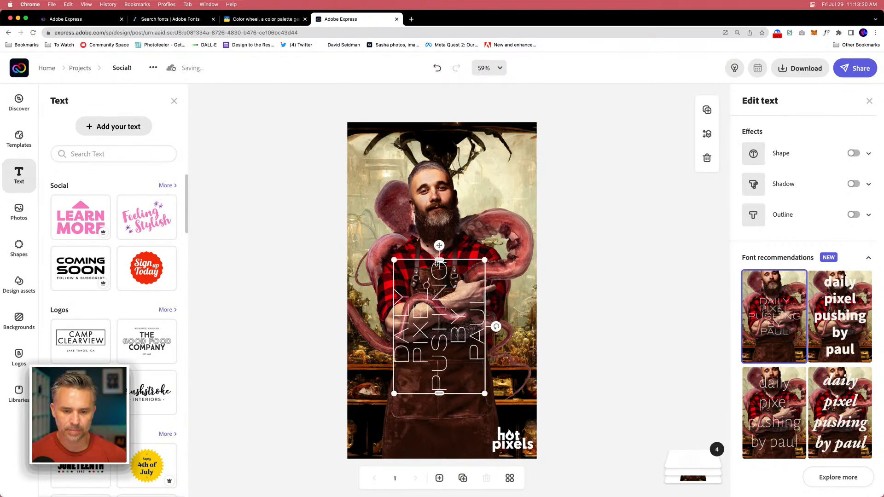
{"action": "left_click_drag", "start_coordinate": [439, 261], "coordinate": [430, 126]}
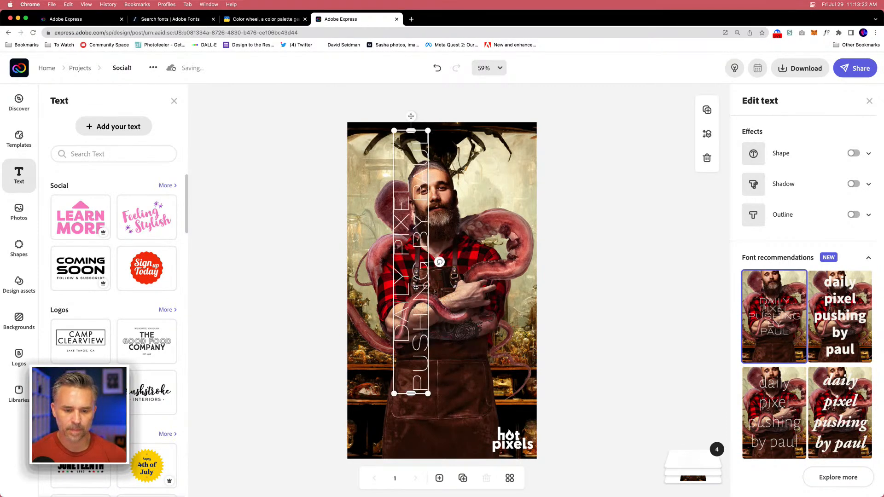
{"action": "scroll", "coordinate": [791, 206], "scroll_direction": "up", "scroll_amount": 4}
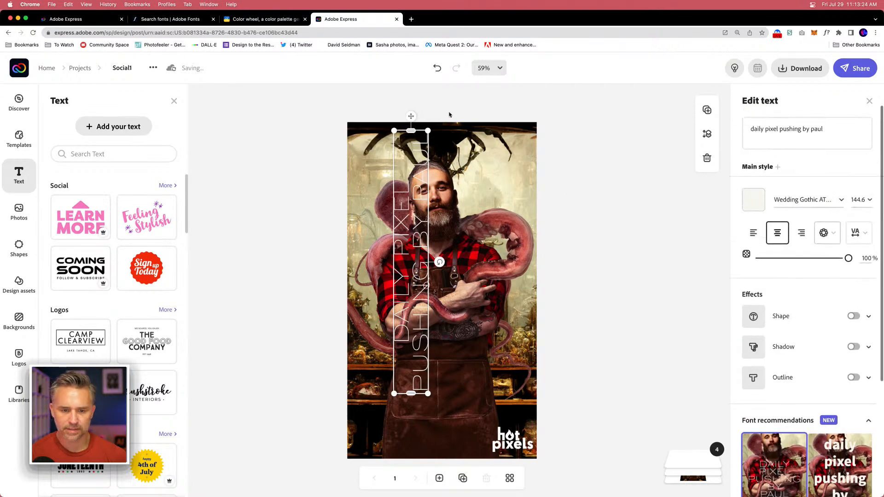
{"action": "left_click_drag", "start_coordinate": [428, 131], "coordinate": [388, 192]}
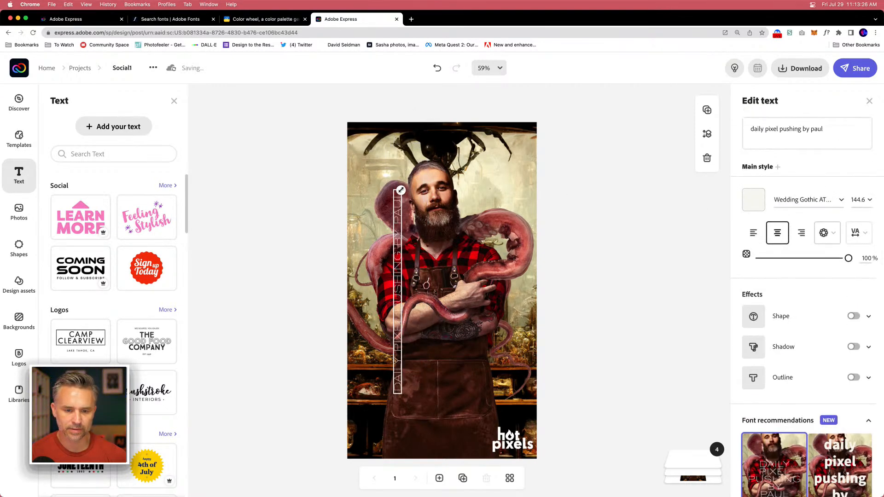
{"action": "left_click_drag", "start_coordinate": [397, 239], "coordinate": [358, 297]}
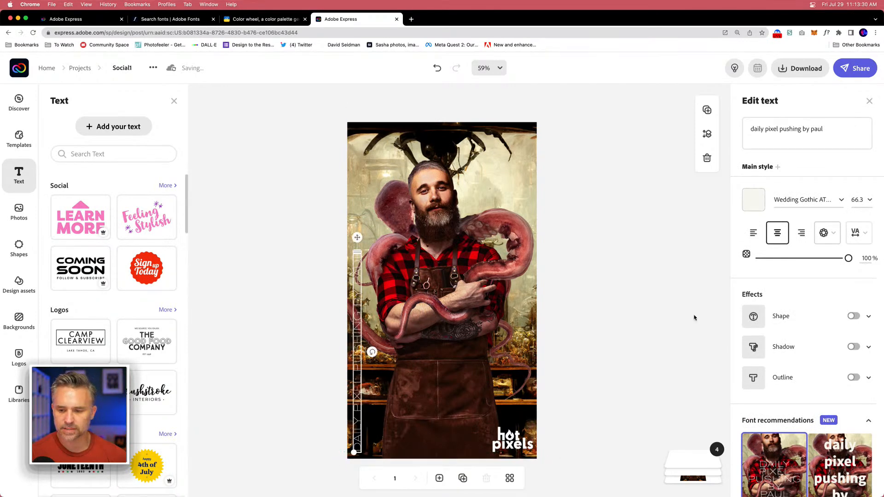
Step: Change the vertical tagline's font to Futura PT Medium from the Hot Pixels brand fonts
{"action": "left_click", "coordinate": [839, 201]}
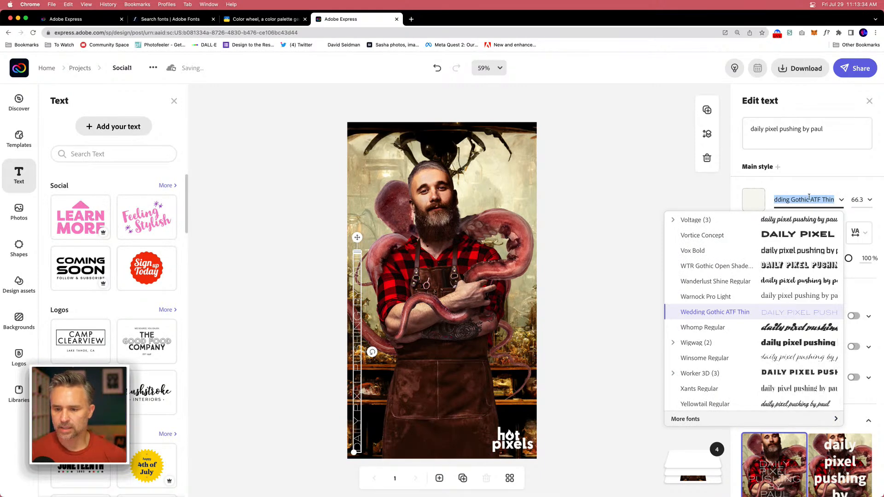
{"action": "type", "text": "futur"}
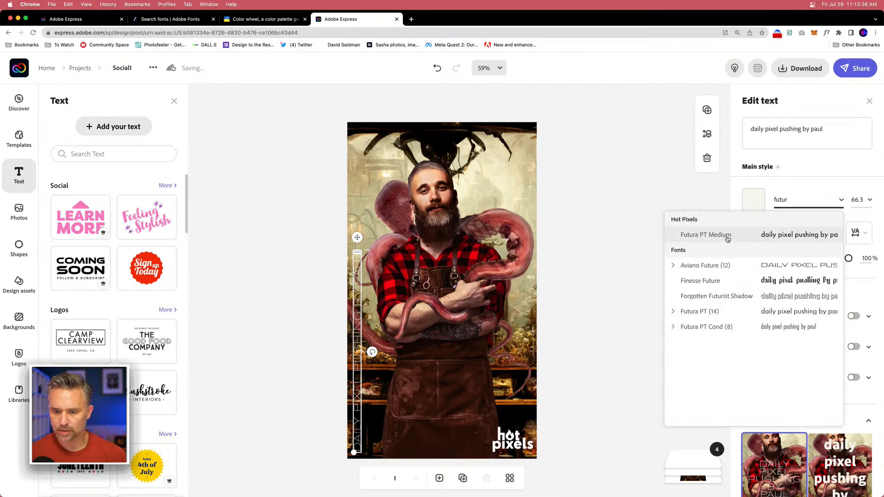
{"action": "left_click", "coordinate": [728, 237]}
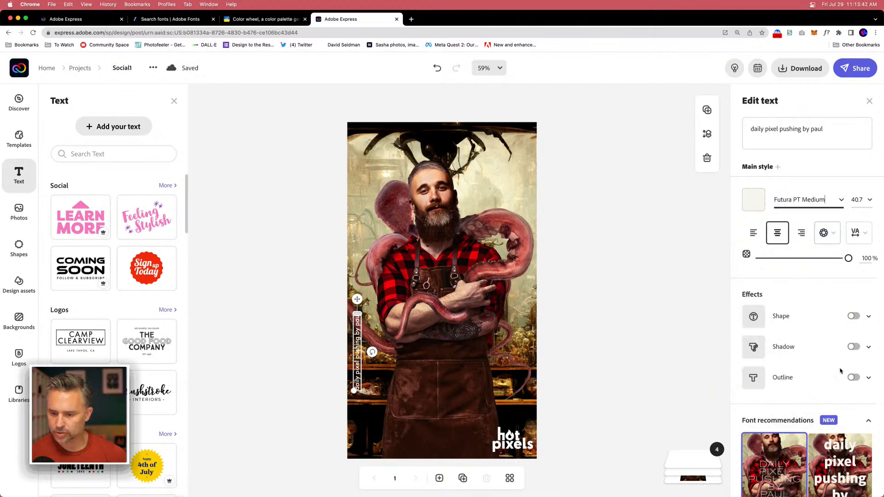
Step: Apply the first Magic text layout to the vertical tagline
{"action": "left_click", "coordinate": [859, 233]}
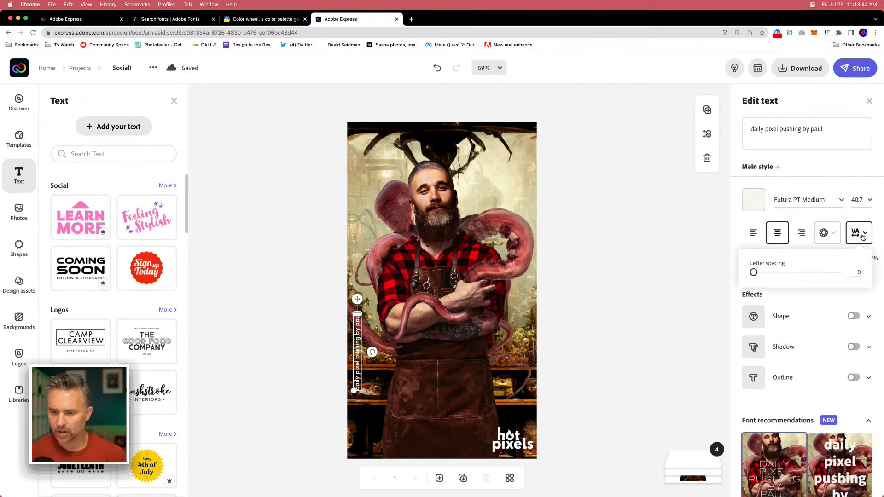
{"action": "left_click", "coordinate": [827, 234]}
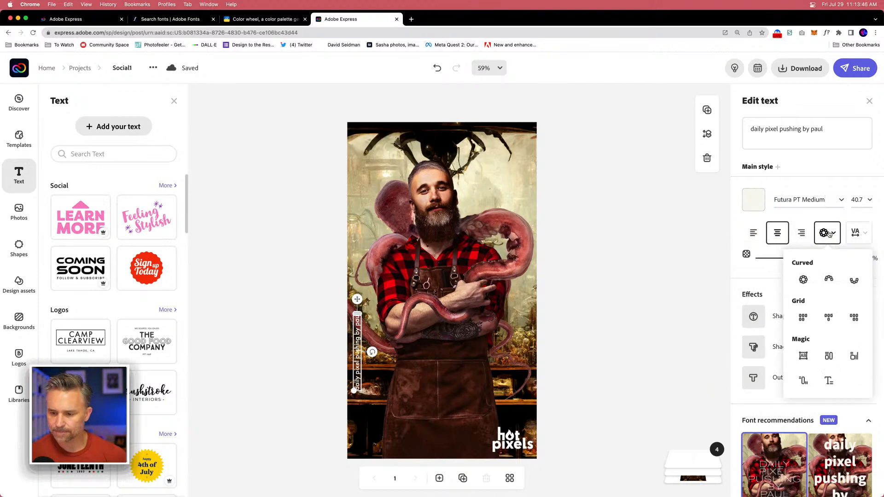
{"action": "left_click", "coordinate": [801, 361]}
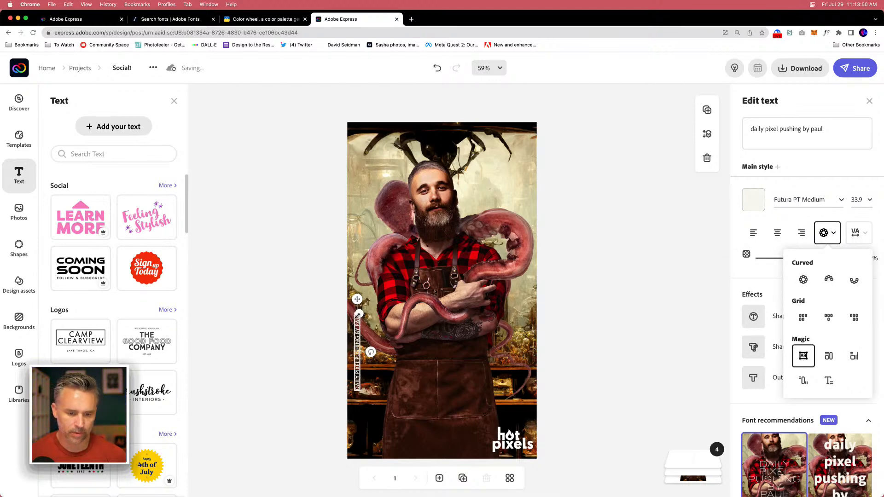
Step: Enlarge the vertical tagline to about size 66.2 and set its letter spacing to 26
{"action": "left_click_drag", "start_coordinate": [363, 317], "coordinate": [369, 237]}
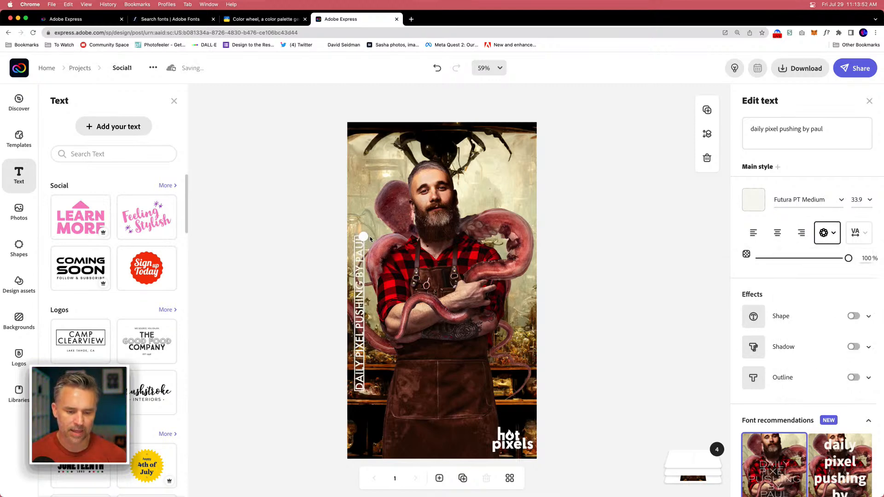
{"action": "left_click_drag", "start_coordinate": [357, 320], "coordinate": [358, 382]}
{"action": "left_click", "coordinate": [856, 238]}
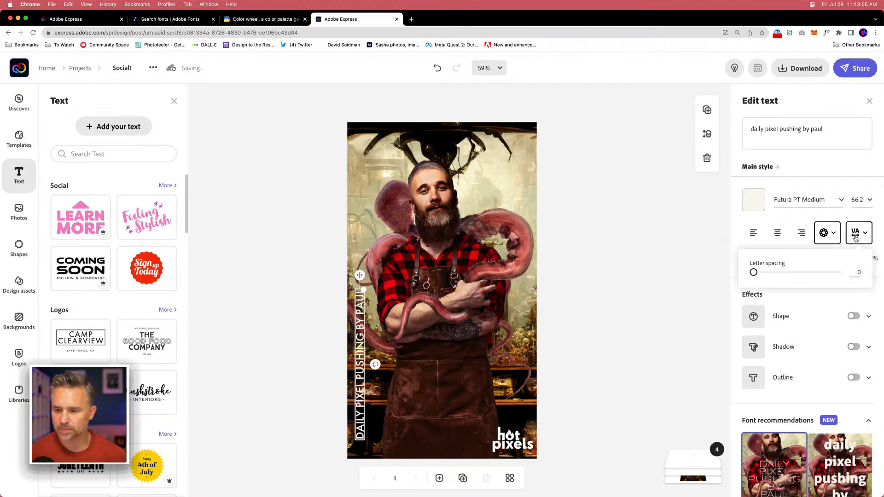
{"action": "left_click_drag", "start_coordinate": [756, 272], "coordinate": [775, 273]}
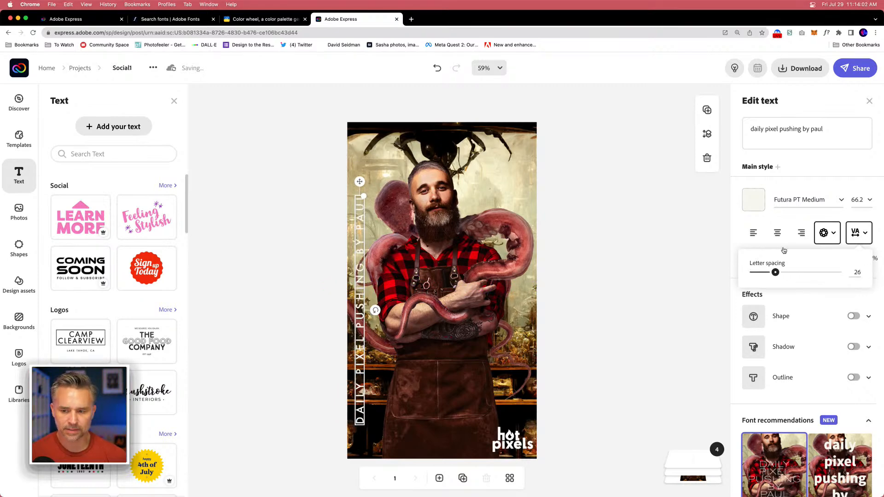
Step: Set the tagline's text size to 48, move it into the image's lower-left corner and deselect it
{"action": "left_click", "coordinate": [858, 200]}
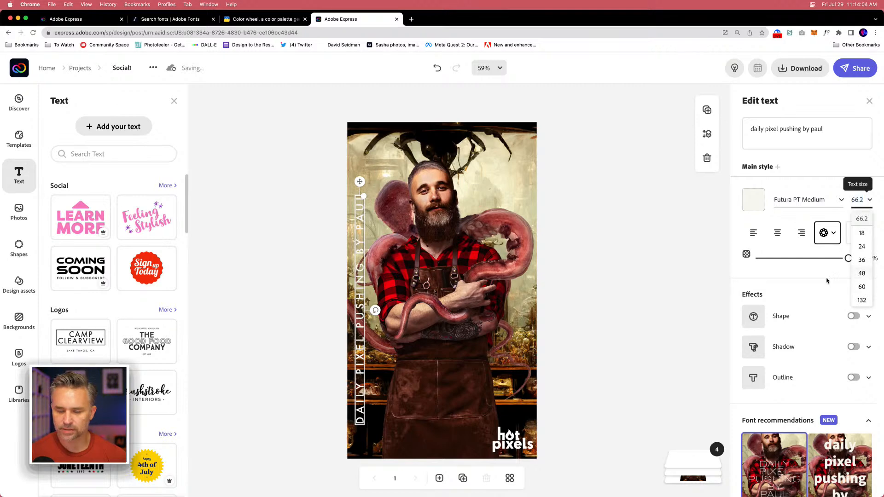
{"action": "left_click", "coordinate": [861, 274]}
{"action": "left_click_drag", "start_coordinate": [360, 278], "coordinate": [356, 339]}
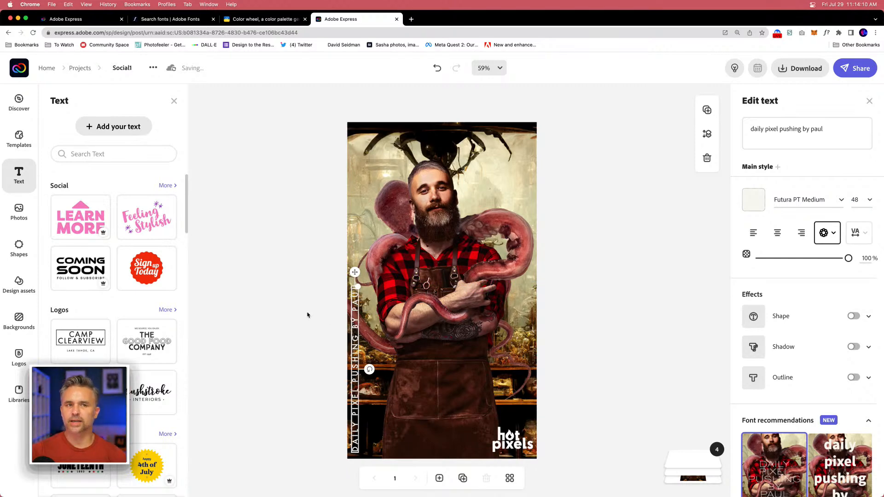
{"action": "left_click", "coordinate": [307, 315]}
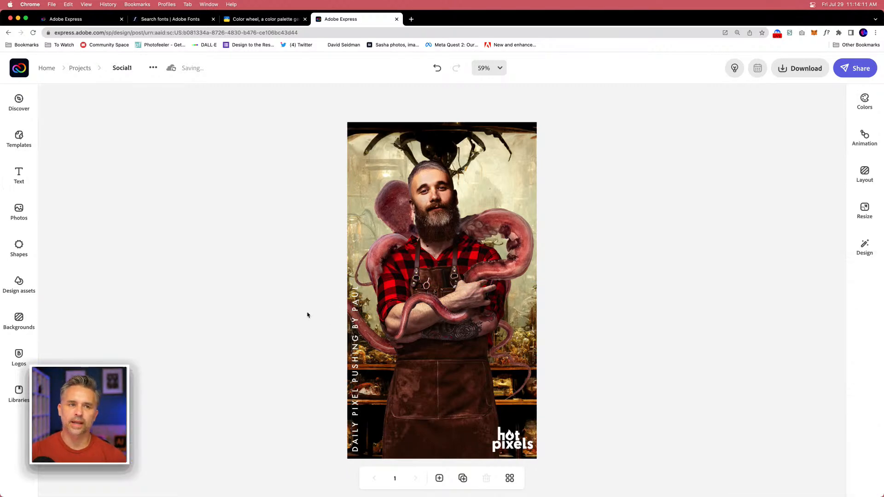
Step: Nudge the vertical tagline slightly inward and duplicate it, placing the copy horizontally across the middle of the image
{"action": "left_click", "coordinate": [356, 308]}
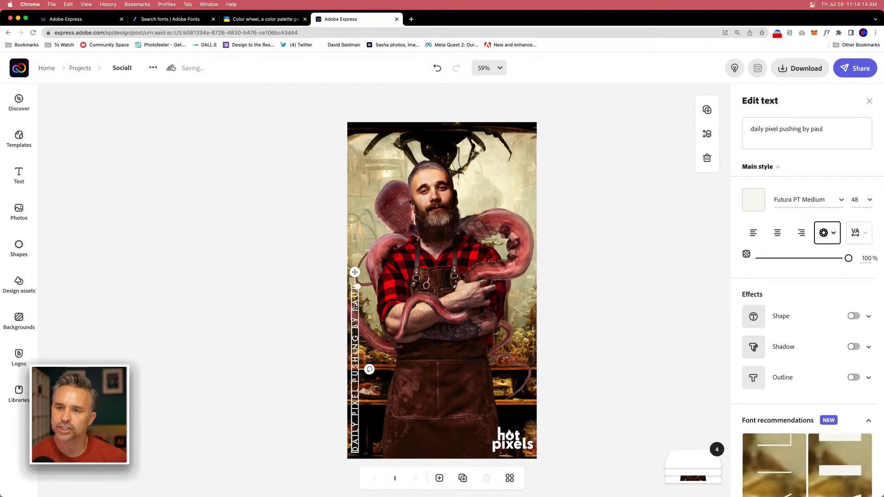
{"action": "mouse_move", "coordinate": [355, 309]}
{"action": "left_mouse_down"}
{"action": "mouse_move", "coordinate": [408, 310]}
{"action": "mouse_move", "coordinate": [357, 312]}
{"action": "left_mouse_up"}
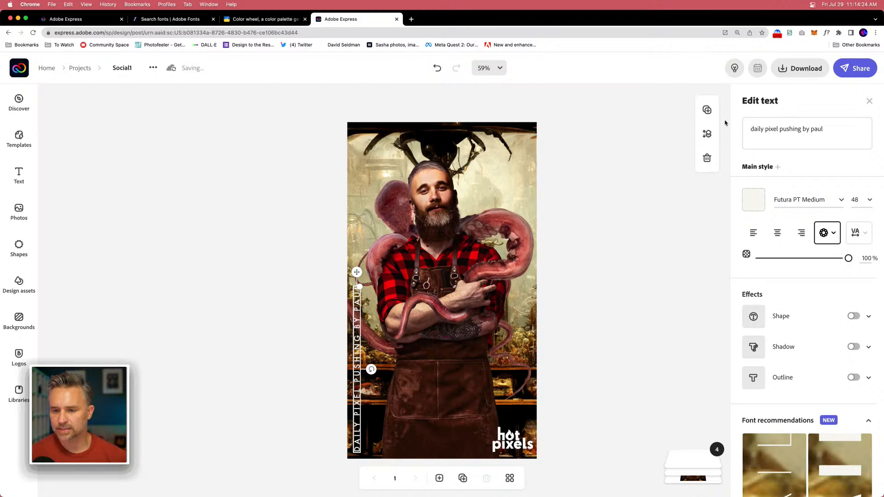
{"action": "left_click", "coordinate": [706, 111]}
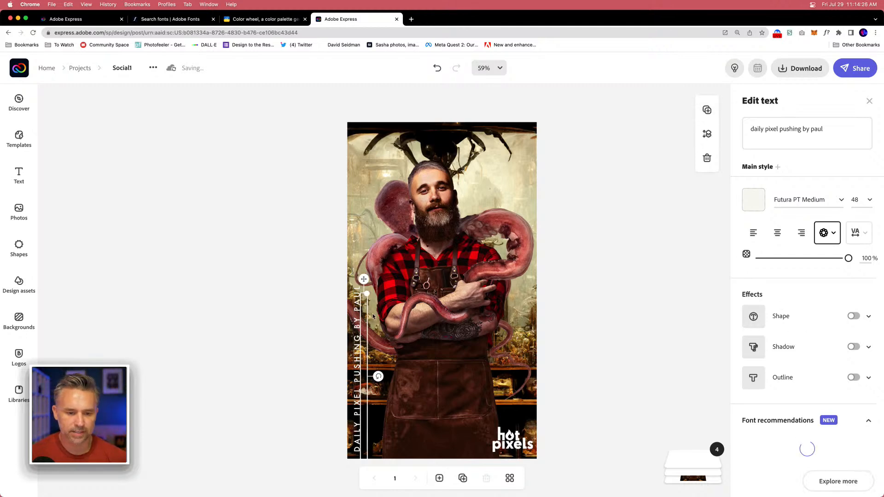
{"action": "left_click_drag", "start_coordinate": [365, 323], "coordinate": [443, 182]}
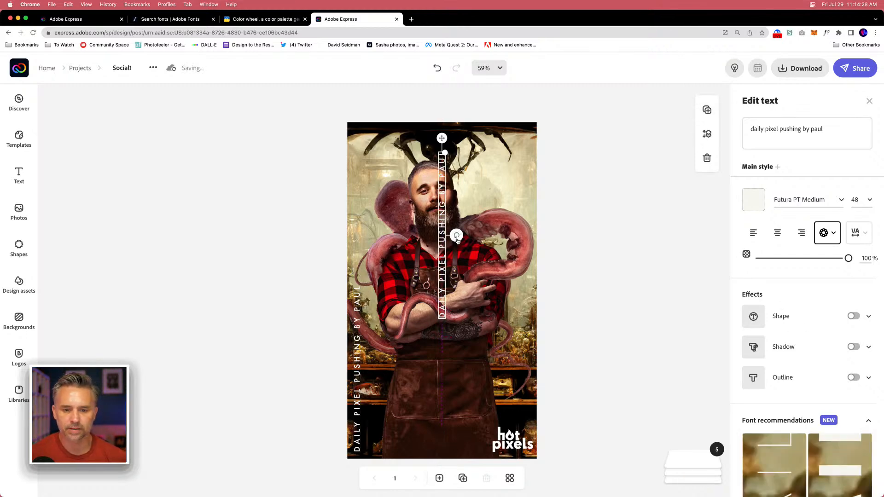
{"action": "left_click_drag", "start_coordinate": [456, 237], "coordinate": [442, 258]}
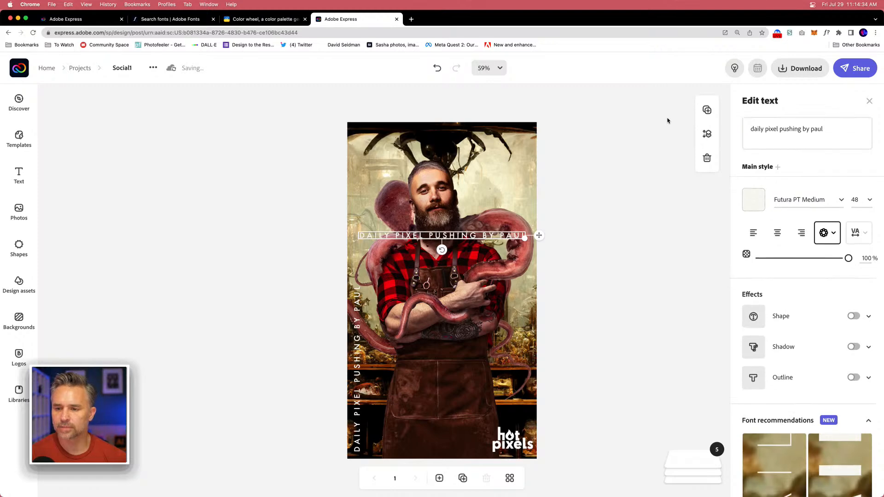
Step: Replace the duplicated tagline's wording with 001 and move it into the image's upper-right corner
{"action": "left_click_drag", "start_coordinate": [841, 130], "coordinate": [733, 131]}
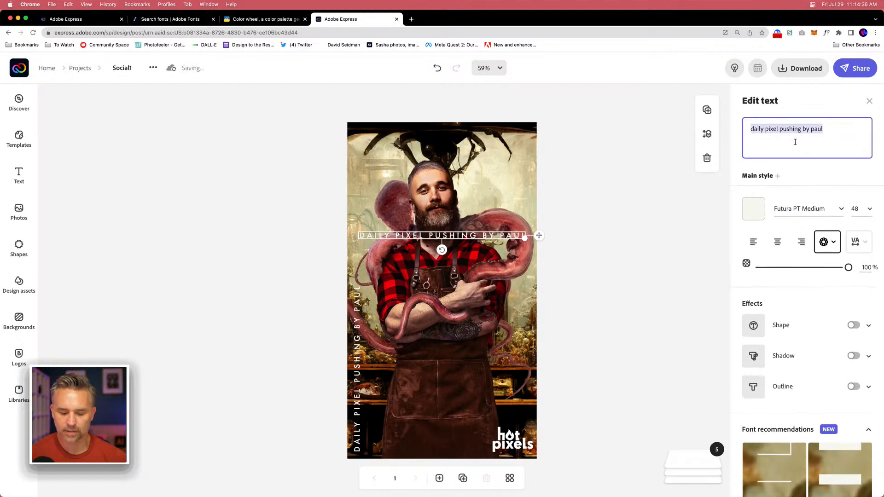
{"action": "type", "text": "#"}
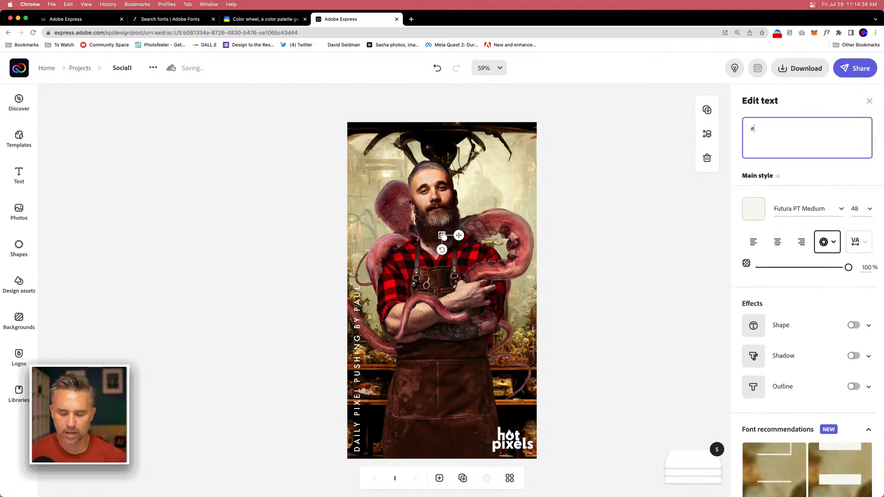
{"action": "type", "text": "001"}
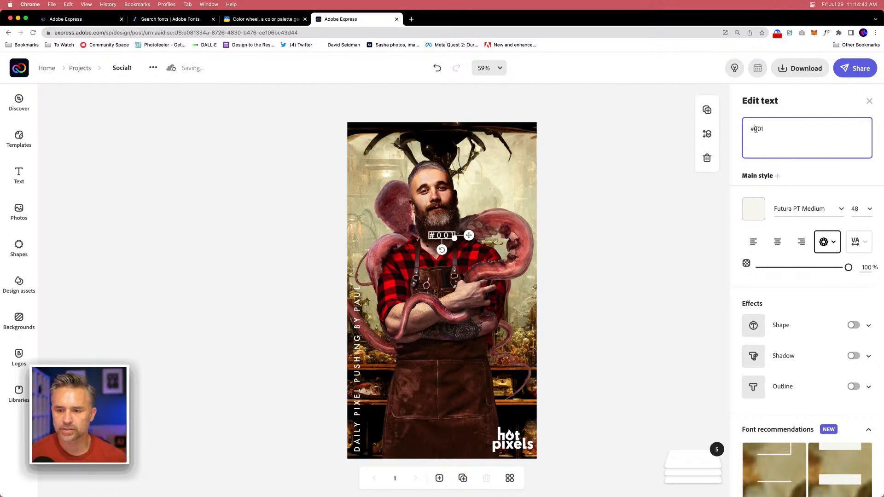
{"action": "key", "text": "BackSpace"}
{"action": "left_click", "coordinate": [369, 236]}
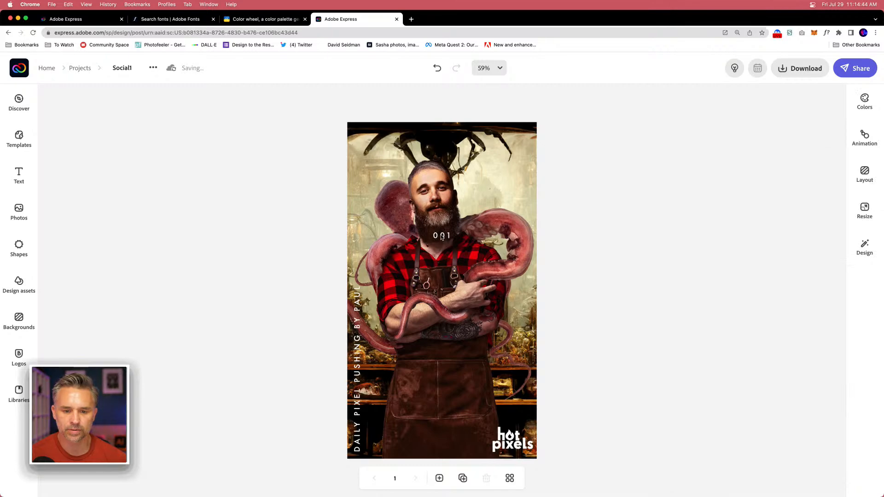
{"action": "left_click_drag", "start_coordinate": [441, 237], "coordinate": [519, 136]}
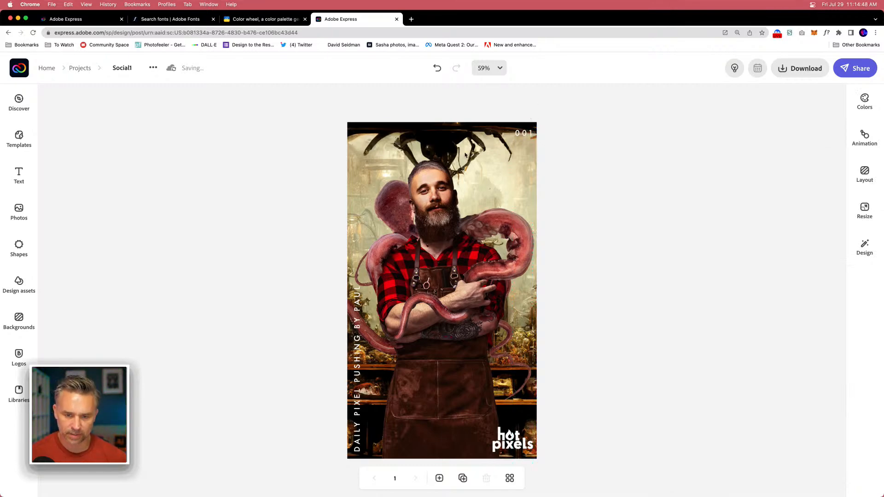
{"action": "left_click_drag", "start_coordinate": [519, 142], "coordinate": [520, 143]}
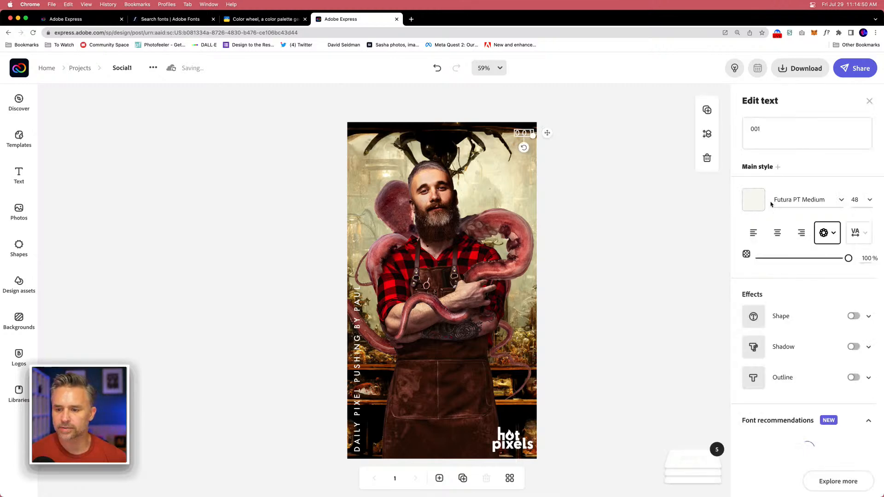
Step: Add a black shadow to the 001 text with an angle of 130 and a distance of 56
{"action": "left_click", "coordinate": [853, 349]}
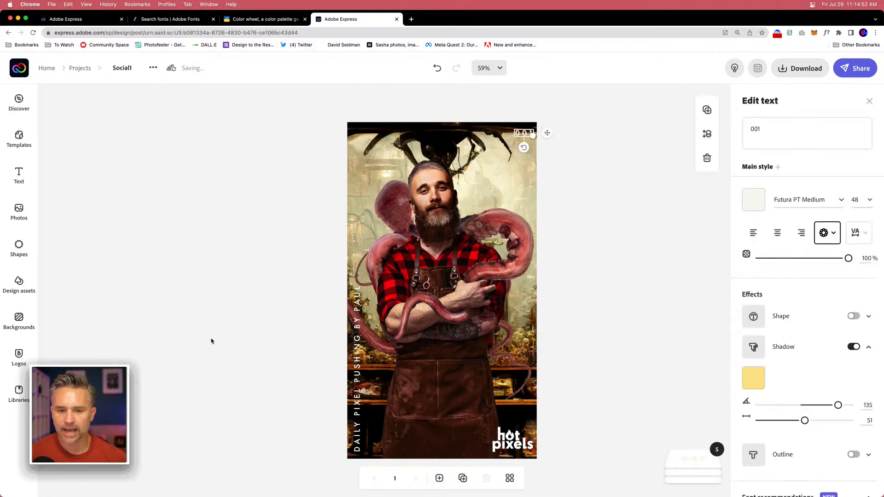
{"action": "left_click", "coordinate": [752, 380]}
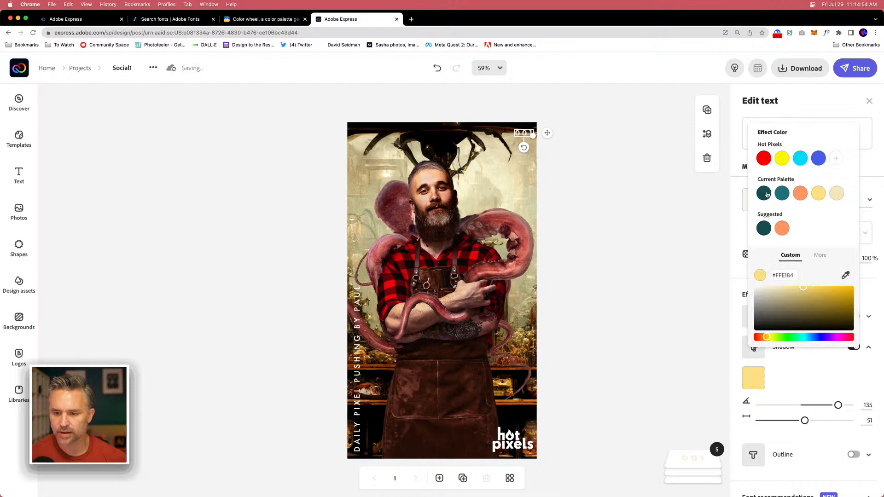
{"action": "left_click_drag", "start_coordinate": [774, 305], "coordinate": [755, 330]}
{"action": "left_click", "coordinate": [384, 297]}
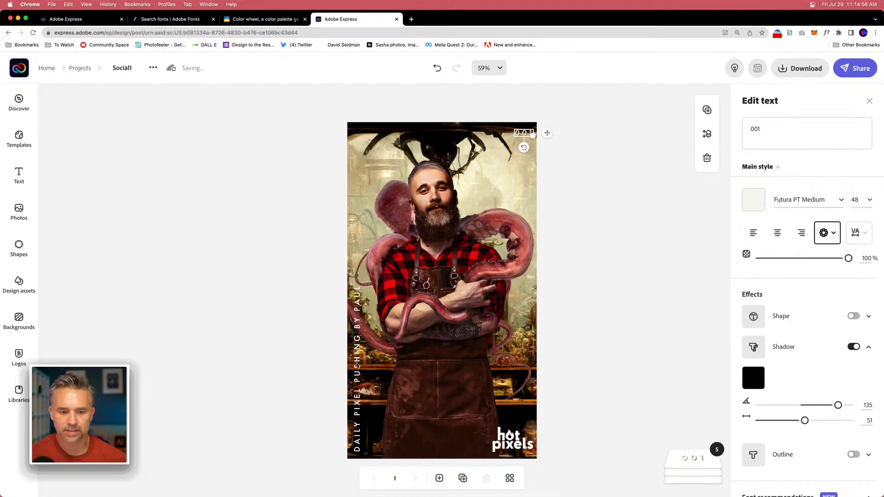
{"action": "scroll", "coordinate": [819, 425], "scroll_direction": "down", "scroll_amount": 5}
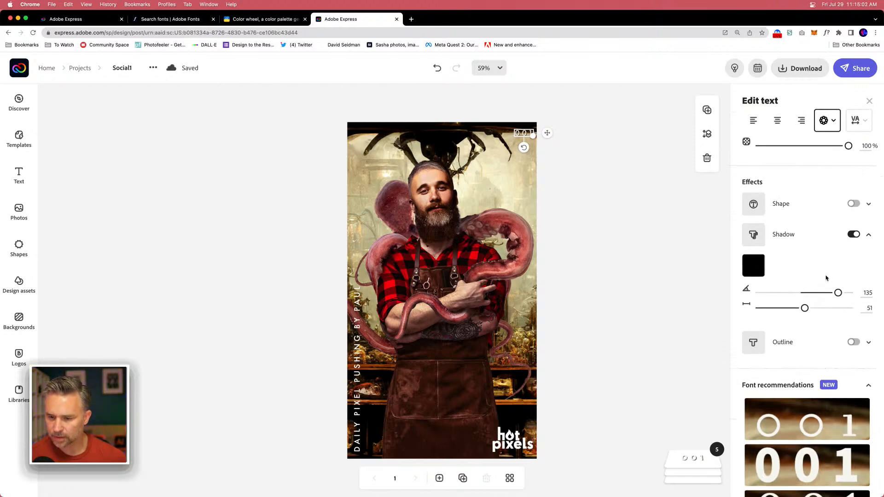
{"action": "left_click_drag", "start_coordinate": [805, 308], "coordinate": [838, 297]}
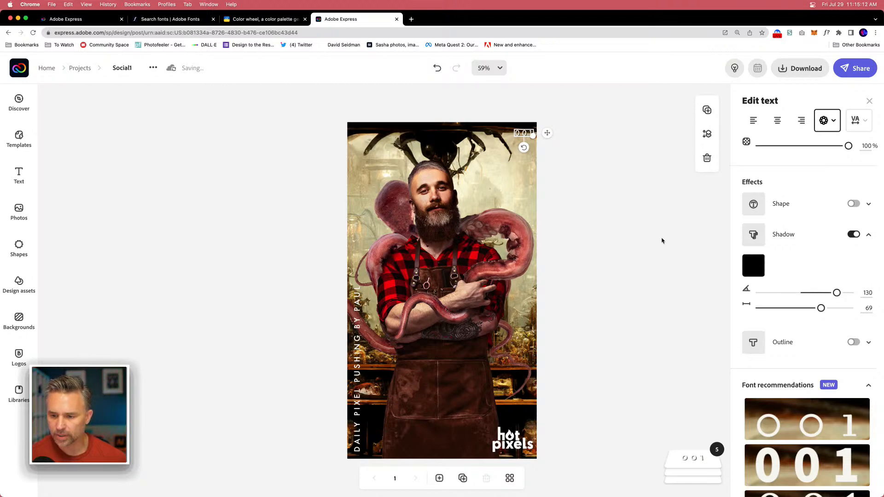
{"action": "mouse_move", "coordinate": [821, 308]}
{"action": "left_mouse_down"}
{"action": "mouse_move", "coordinate": [771, 308]}
{"action": "mouse_move", "coordinate": [836, 308]}
{"action": "mouse_move", "coordinate": [809, 308]}
{"action": "left_mouse_up"}
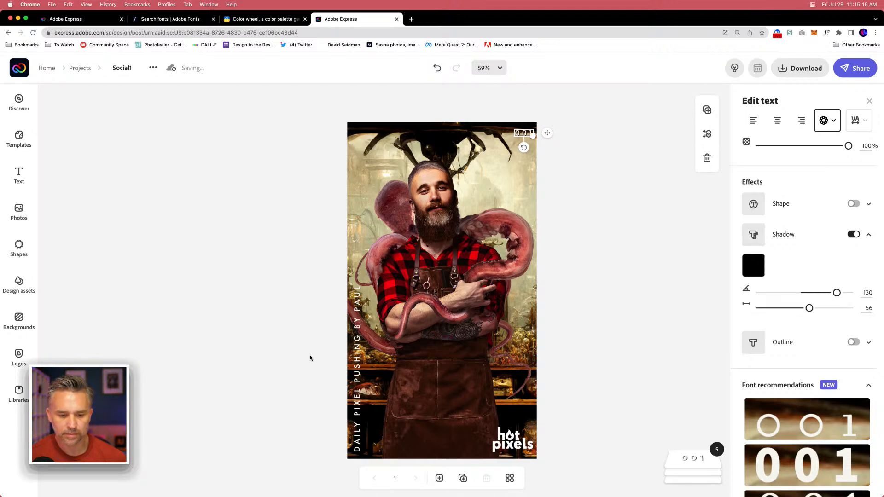
Step: Add a black shadow to the vertical tagline with an angle of 180 and deselect it
{"action": "left_click", "coordinate": [357, 336]}
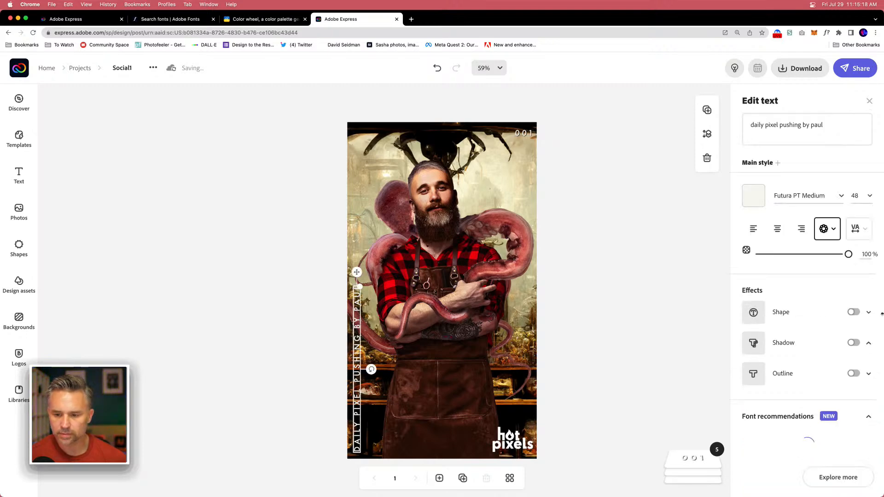
{"action": "left_click", "coordinate": [852, 347]}
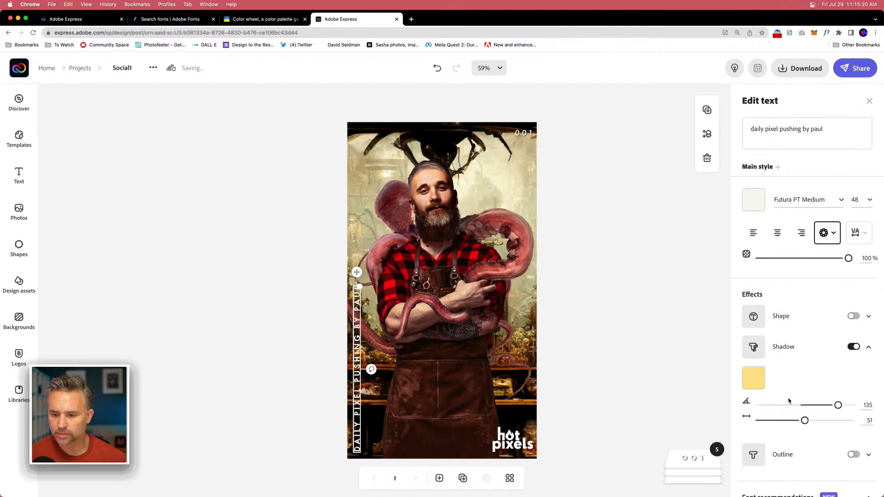
{"action": "left_click", "coordinate": [754, 378]}
{"action": "left_click", "coordinate": [758, 193]}
{"action": "left_click", "coordinate": [788, 426]}
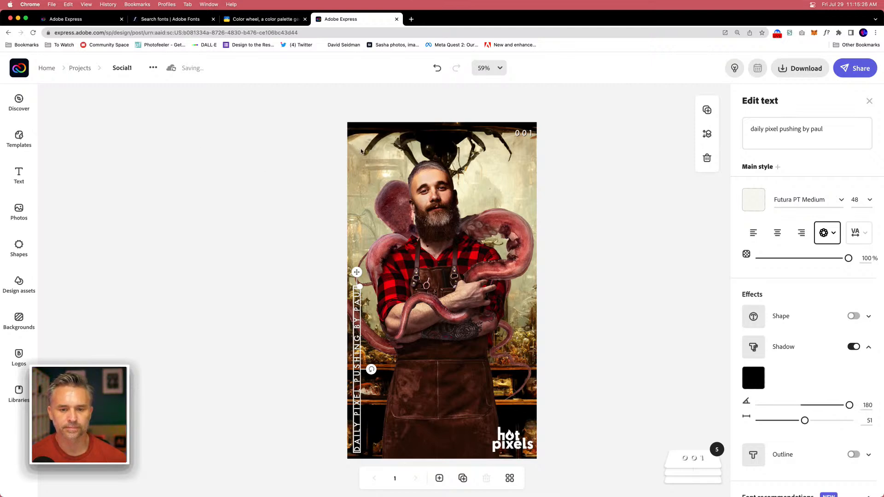
{"action": "left_click", "coordinate": [299, 129]}
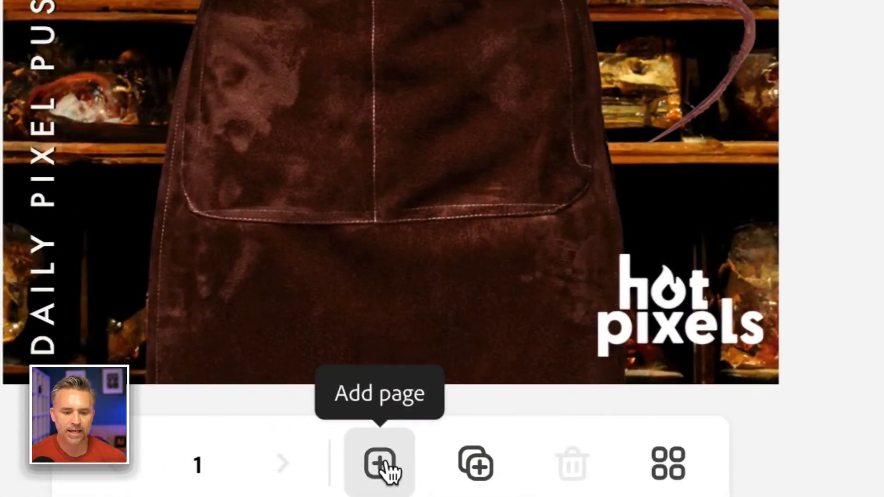
Step: Add a second page with a custom size of 1200 × 600 px and compare it with the first page
{"action": "left_click", "coordinate": [384, 466]}
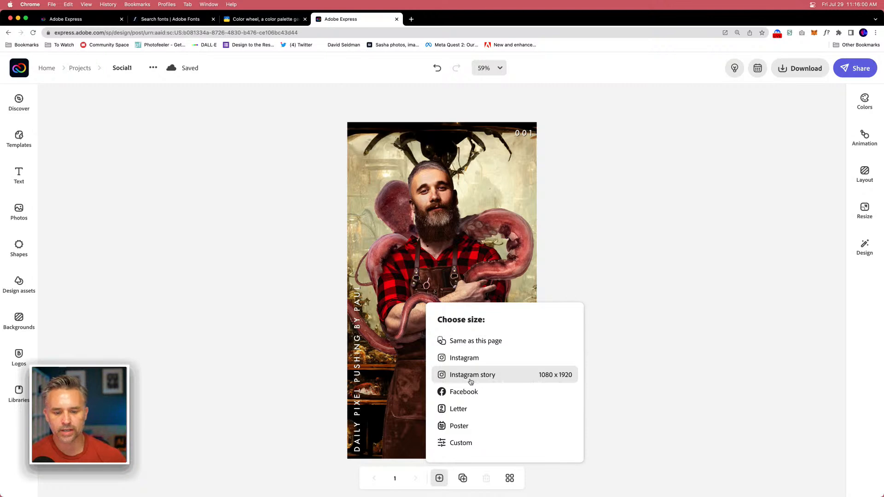
{"action": "left_click", "coordinate": [455, 443]}
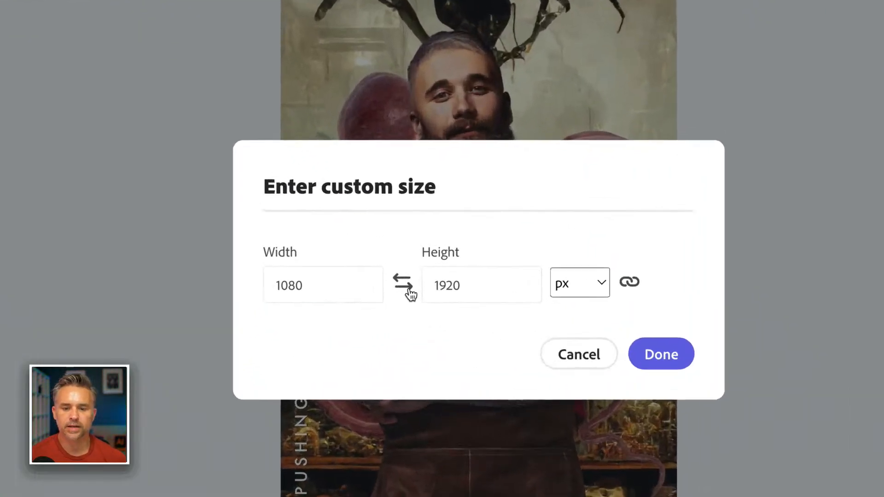
{"action": "left_click", "coordinate": [350, 288]}
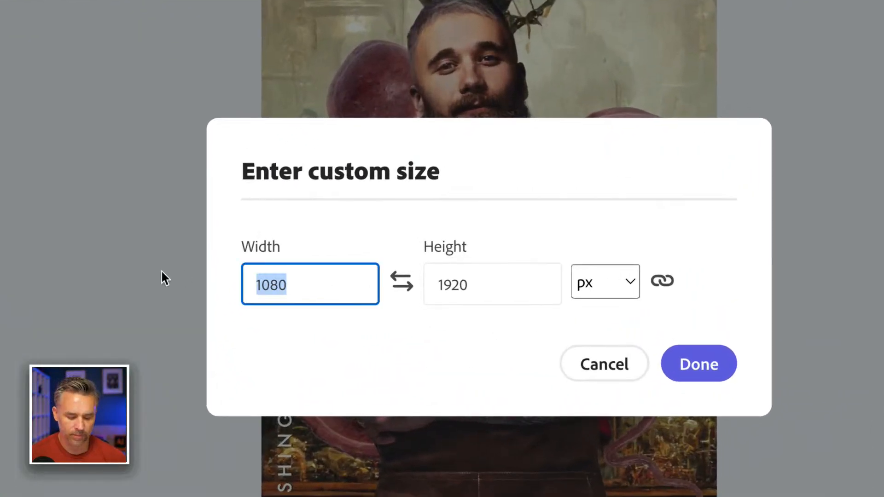
{"action": "type", "text": "1200"}
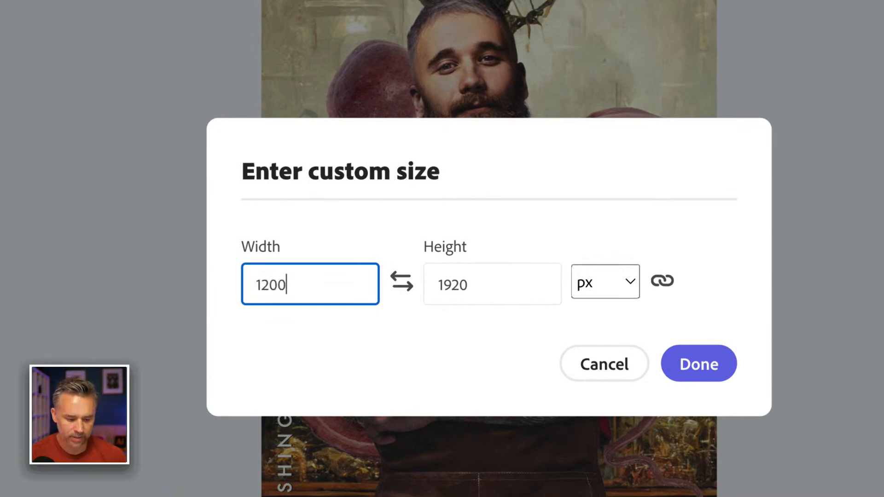
{"action": "key", "text": "Tab"}
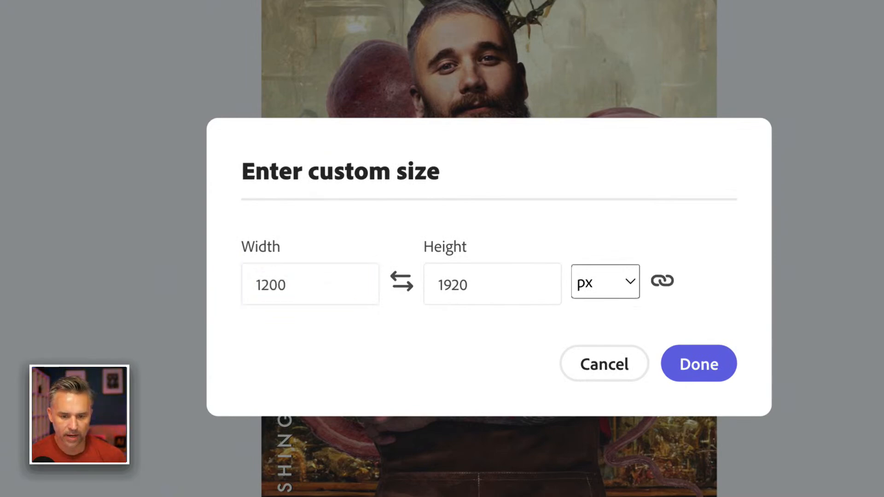
{"action": "left_click", "coordinate": [474, 288]}
{"action": "type", "text": "600"}
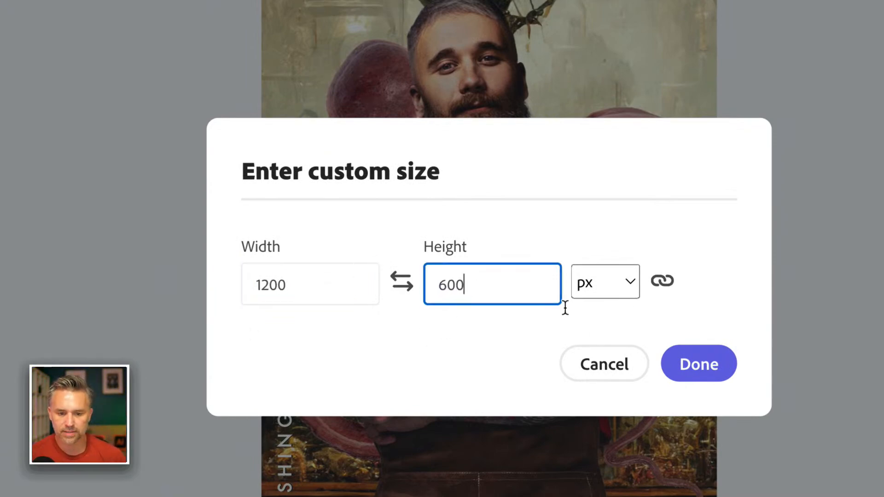
{"action": "left_click", "coordinate": [703, 366]}
{"action": "left_click", "coordinate": [690, 365]}
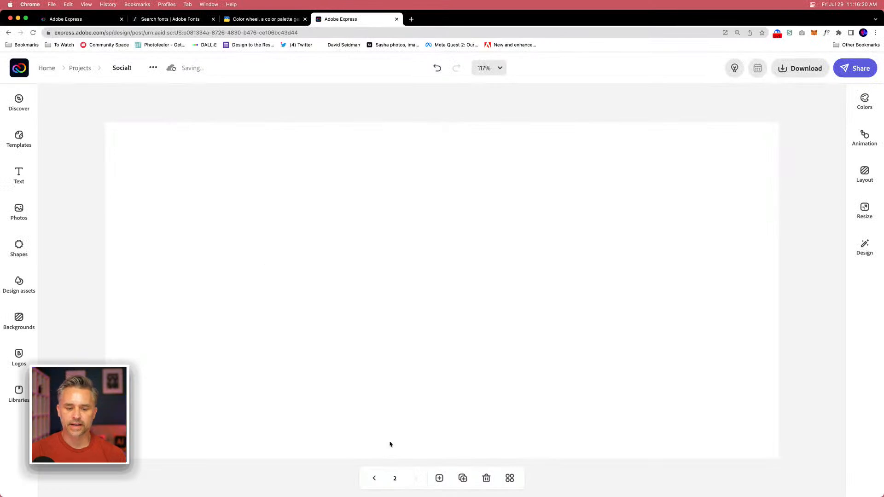
{"action": "left_click", "coordinate": [373, 479]}
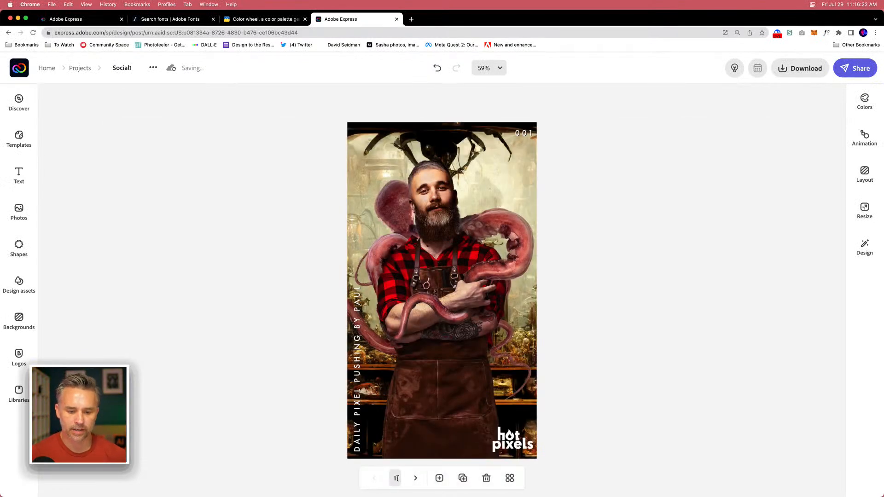
{"action": "left_click", "coordinate": [415, 479]}
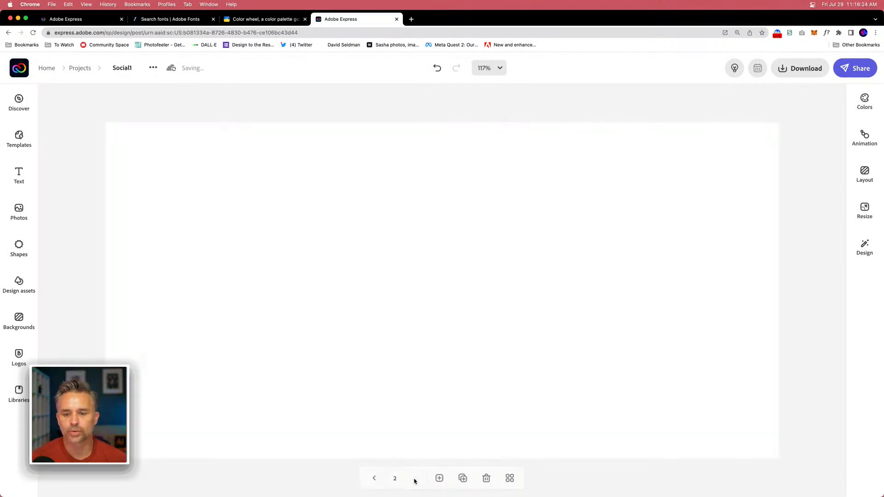
Step: Place the tentacled man image from the Misc library on page 2 and enlarge it to fill the page height
{"action": "left_click", "coordinate": [119, 329]}
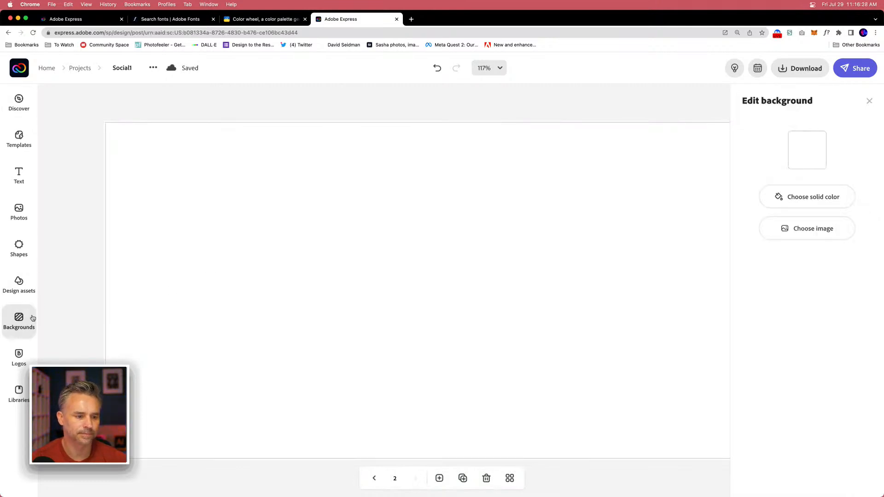
{"action": "left_click", "coordinate": [18, 391]}
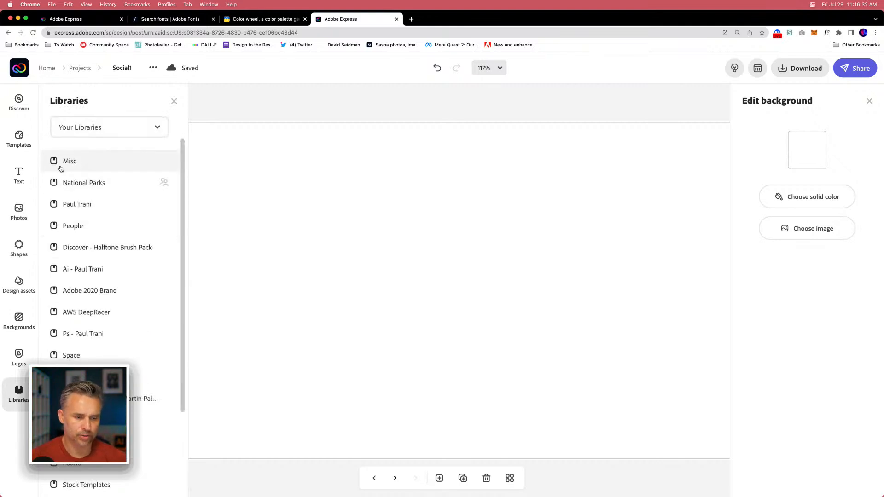
{"action": "left_click", "coordinate": [60, 162]}
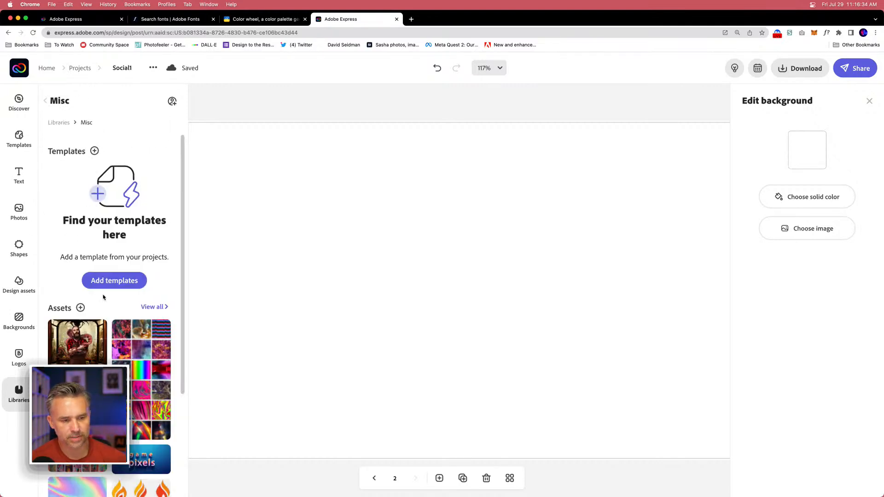
{"action": "left_click_drag", "start_coordinate": [82, 333], "coordinate": [415, 303]}
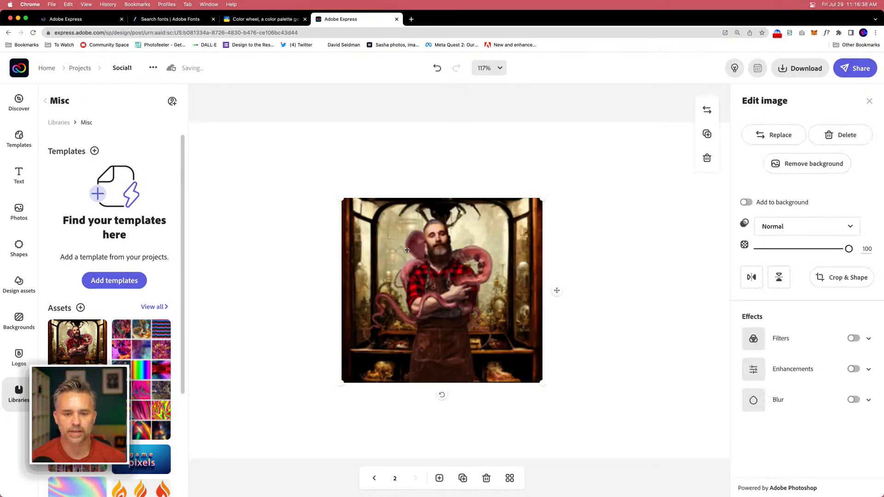
{"action": "left_click_drag", "start_coordinate": [403, 244], "coordinate": [492, 321]}
{"action": "left_click_drag", "start_coordinate": [432, 273], "coordinate": [250, 143]}
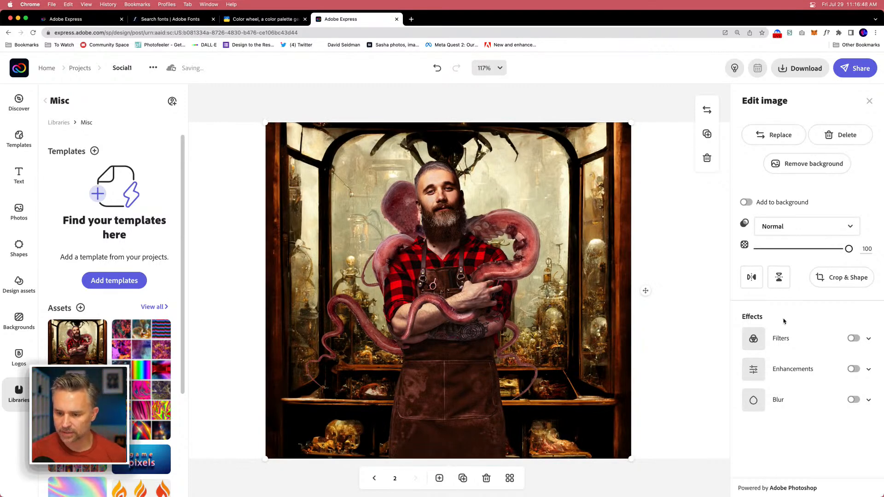
Step: Make the tentacled man image the page 2 background, shifted down to show his head, and place the primary logo in the lower-right corner
{"action": "left_click", "coordinate": [746, 202]}
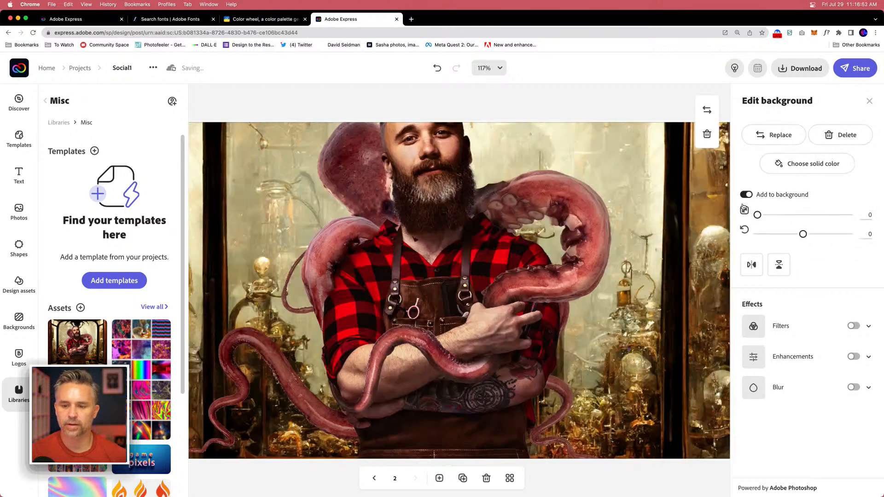
{"action": "left_click_drag", "start_coordinate": [413, 224], "coordinate": [414, 255]}
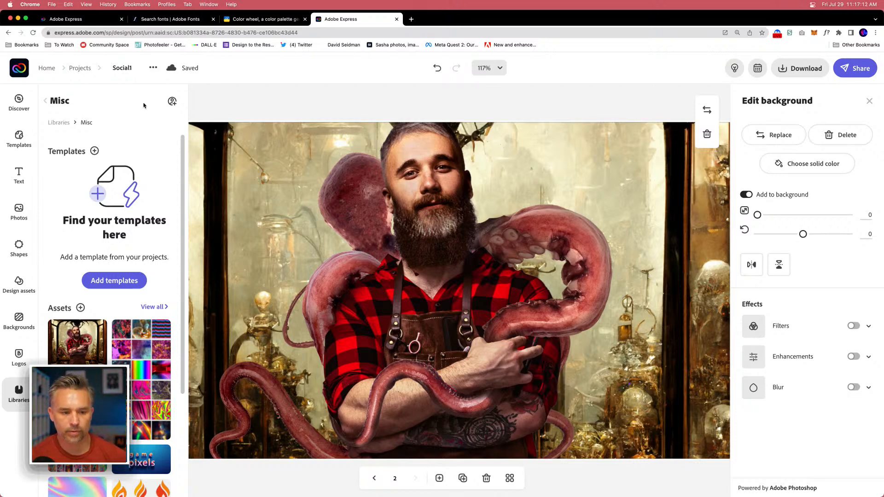
{"action": "left_click", "coordinate": [13, 356]}
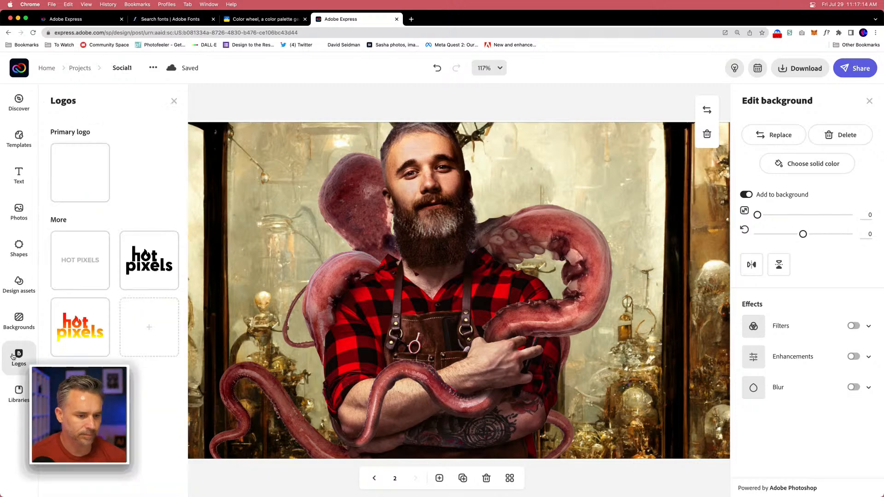
{"action": "left_click", "coordinate": [72, 164]}
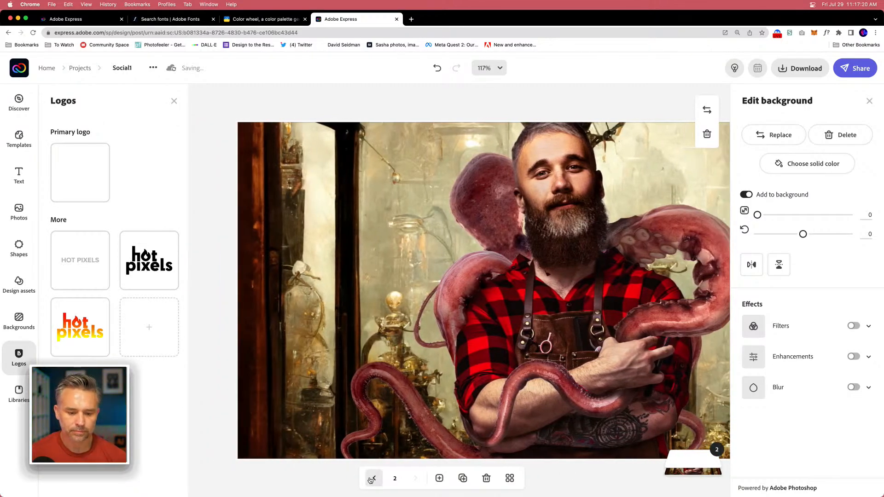
Step: Copy the vertical tagline and the 001 text from page 1 onto page 2 and shift the pasted pair toward the upper right
{"action": "left_click", "coordinate": [372, 478]}
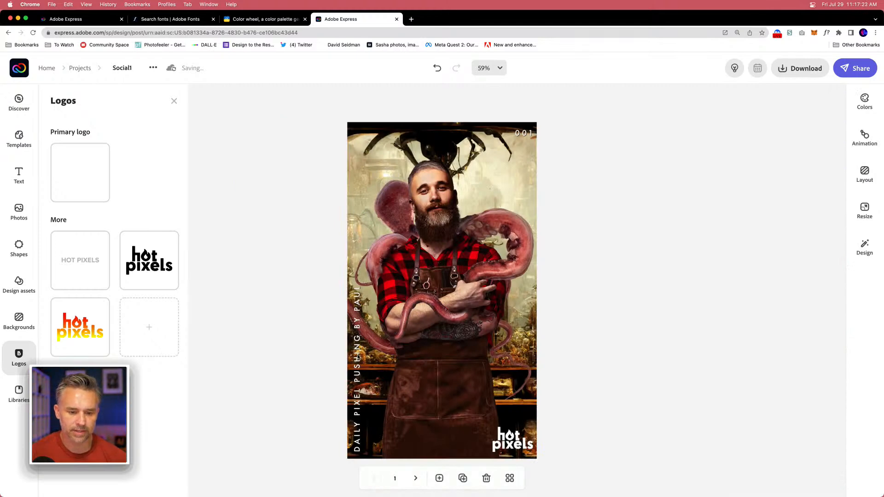
{"action": "left_click", "coordinate": [359, 357]}
{"action": "left_click", "coordinate": [520, 135], "text": "shift"}
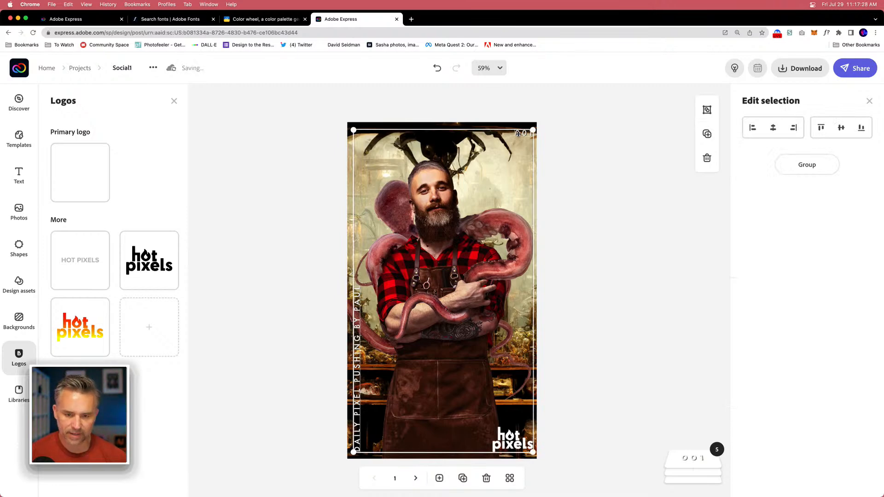
{"action": "left_click", "coordinate": [415, 478]}
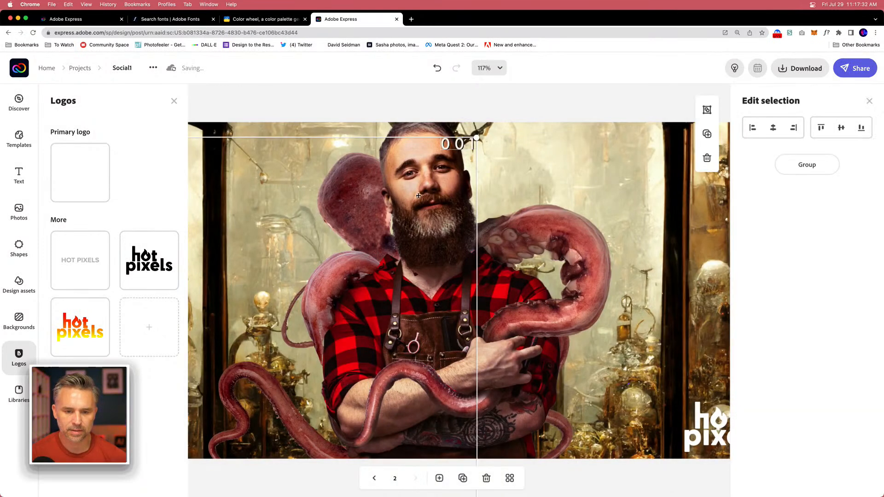
{"action": "left_click_drag", "start_coordinate": [451, 144], "coordinate": [577, 134]}
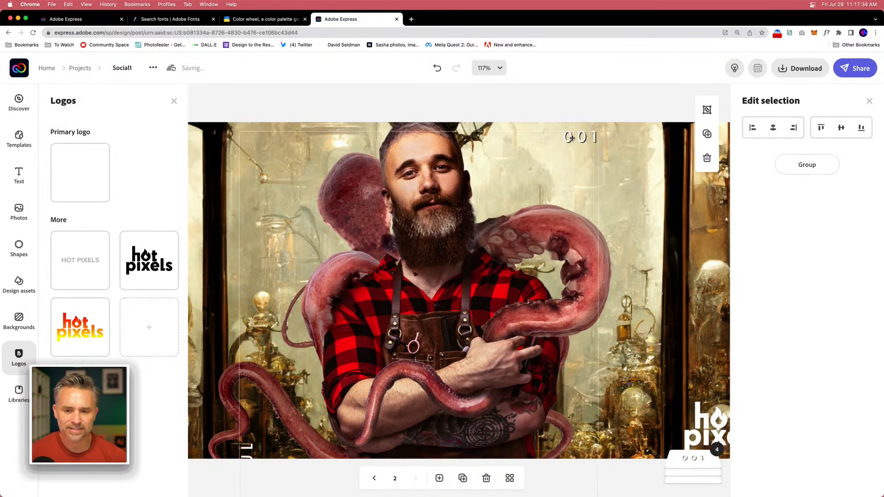
{"action": "left_click", "coordinate": [536, 116]}
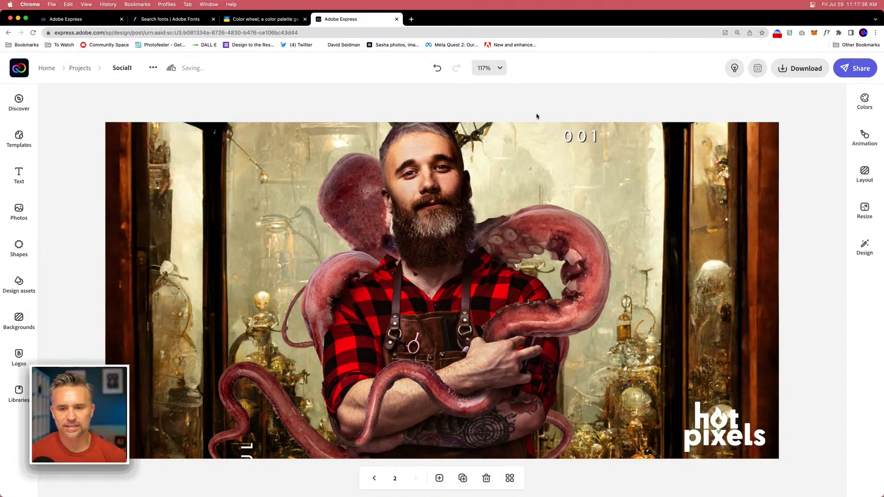
Step: Move the 001 text further right and place the vertical tagline along the left edge of page 2
{"action": "left_click", "coordinate": [569, 138]}
{"action": "left_click_drag", "start_coordinate": [576, 137], "coordinate": [646, 133]}
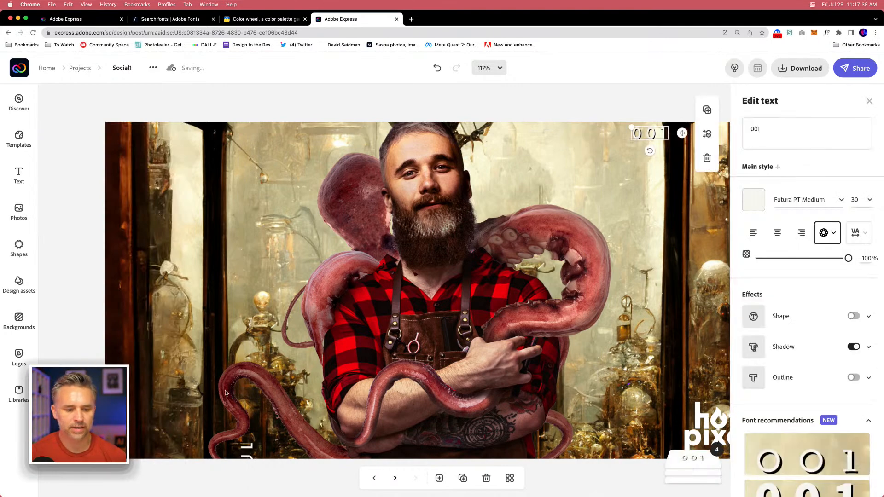
{"action": "left_click", "coordinate": [245, 449]}
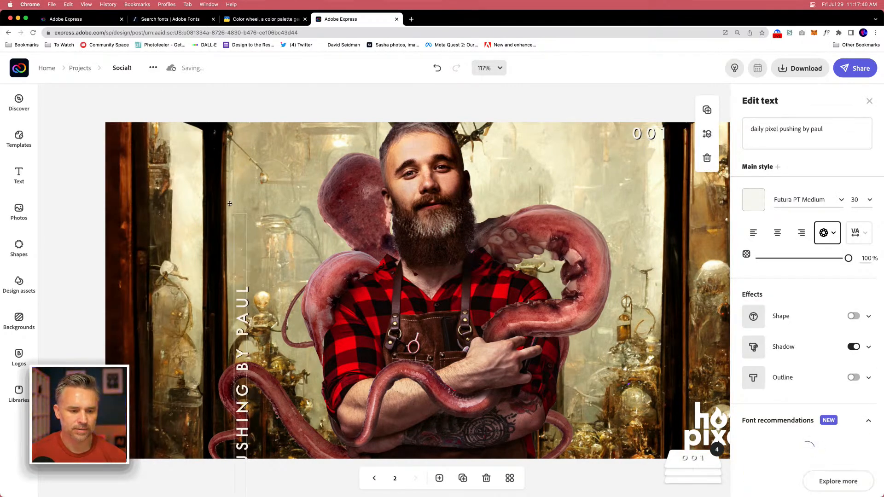
{"action": "left_click_drag", "start_coordinate": [229, 204], "coordinate": [120, 127]}
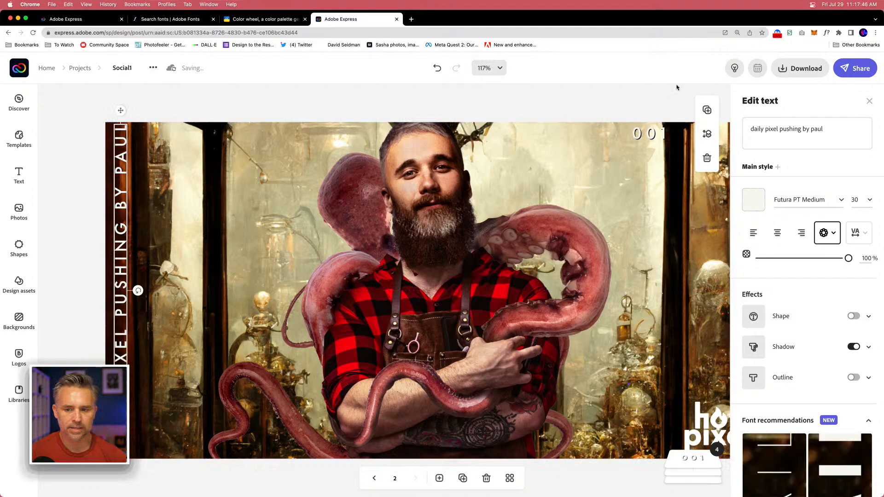
{"action": "left_click", "coordinate": [869, 101]}
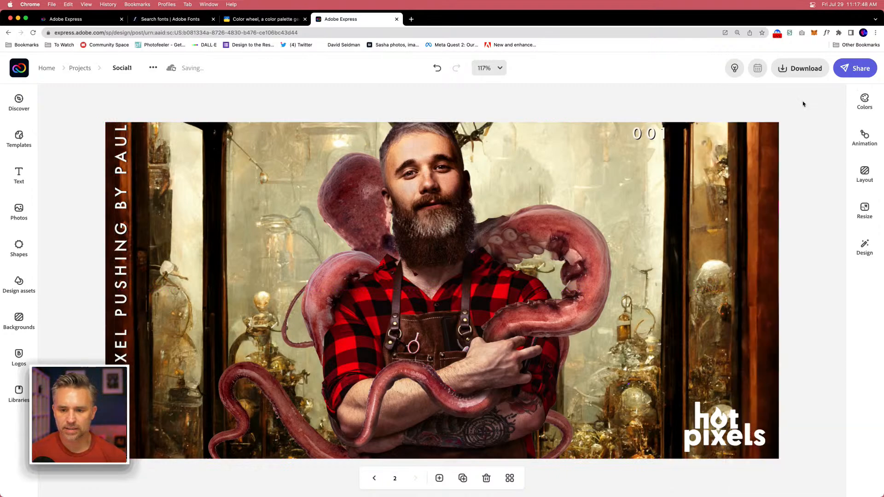
Step: Move the 001 text into the upper-right corner of page 2, aligned with the logo's right edge, and fit the page in view
{"action": "left_click", "coordinate": [645, 142]}
{"action": "left_click", "coordinate": [649, 133]}
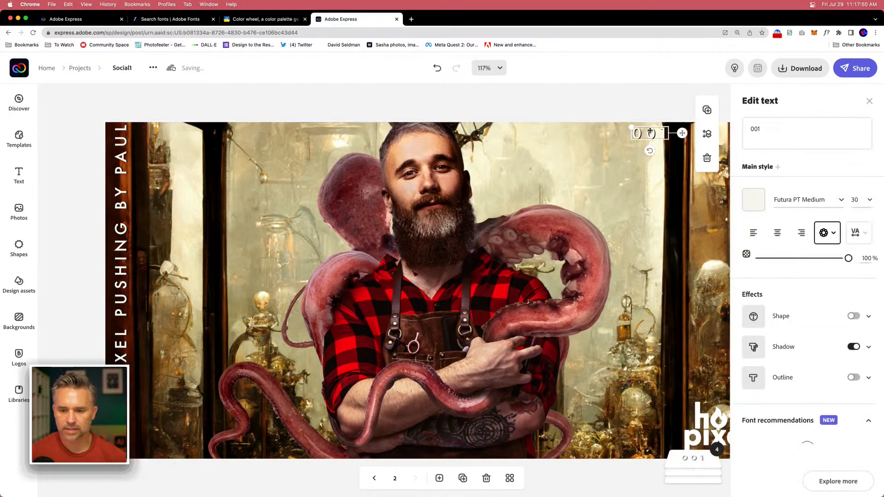
{"action": "scroll", "coordinate": [650, 131], "scroll_direction": "right", "scroll_amount": 4}
{"action": "left_click_drag", "start_coordinate": [468, 137], "coordinate": [564, 142]}
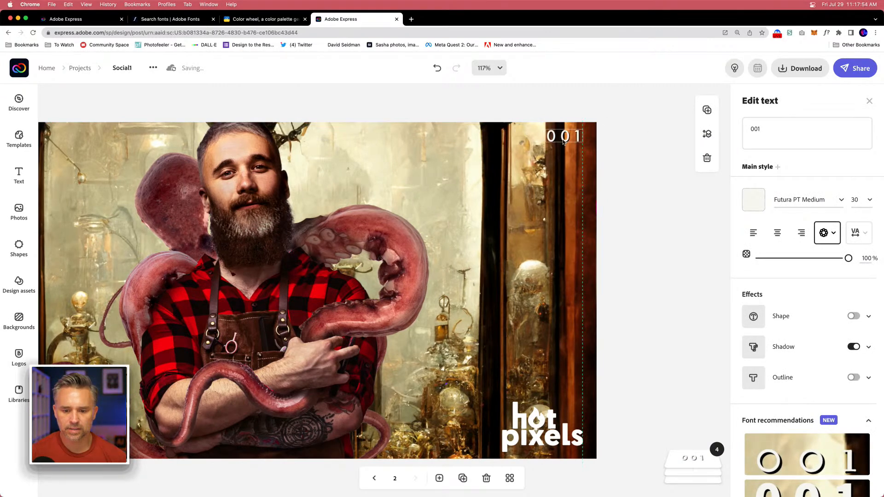
{"action": "left_click", "coordinate": [405, 102]}
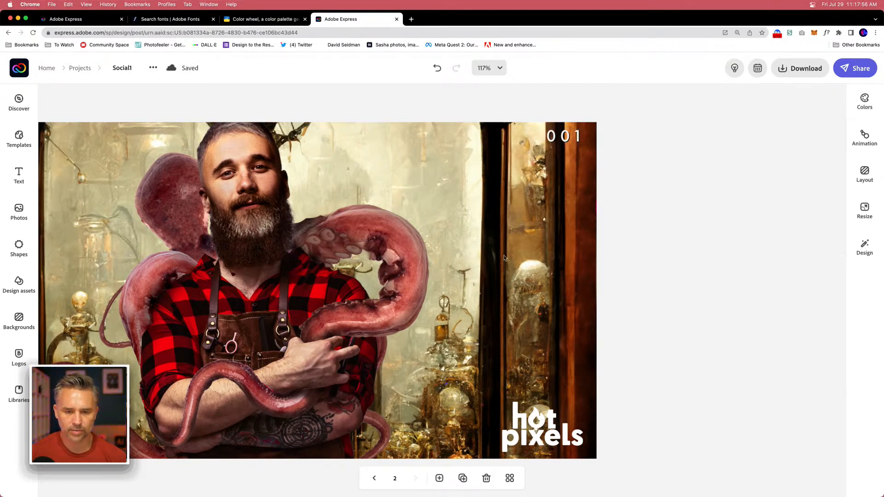
{"action": "left_click", "coordinate": [499, 68]}
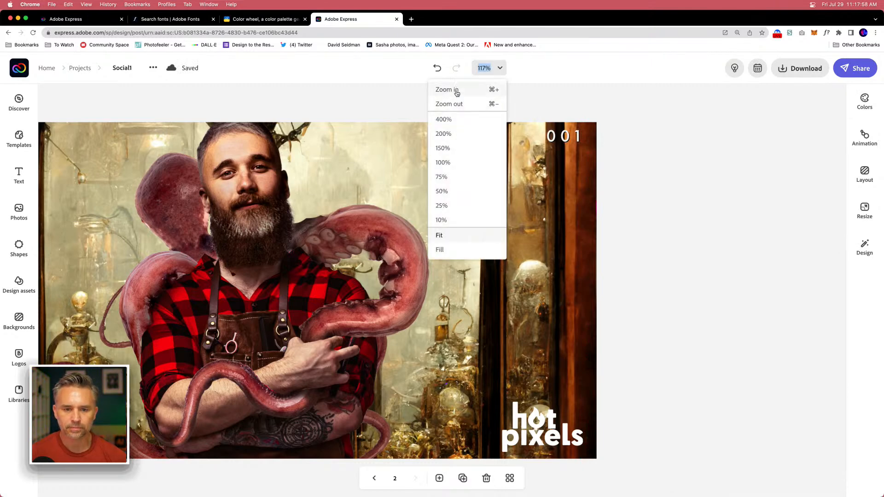
{"action": "left_click", "coordinate": [447, 238]}
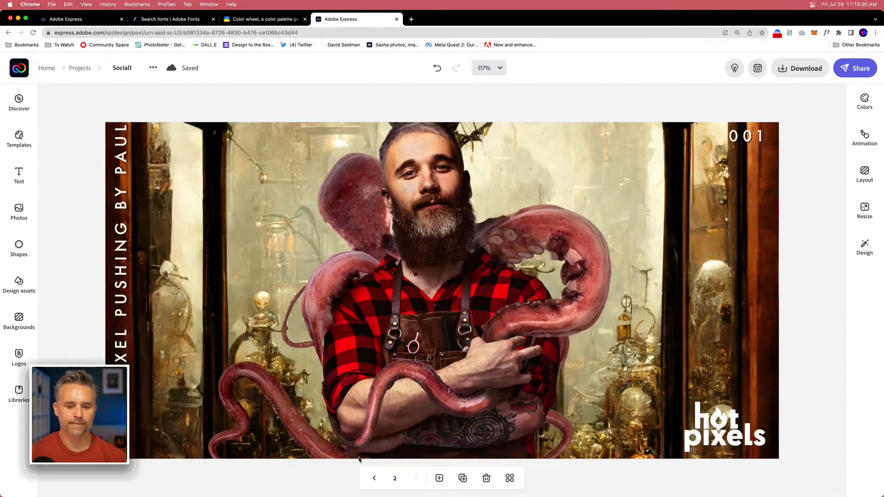
Step: Compare the layout of page 1 with page 2 and select the page 2 background
{"action": "left_click", "coordinate": [374, 479]}
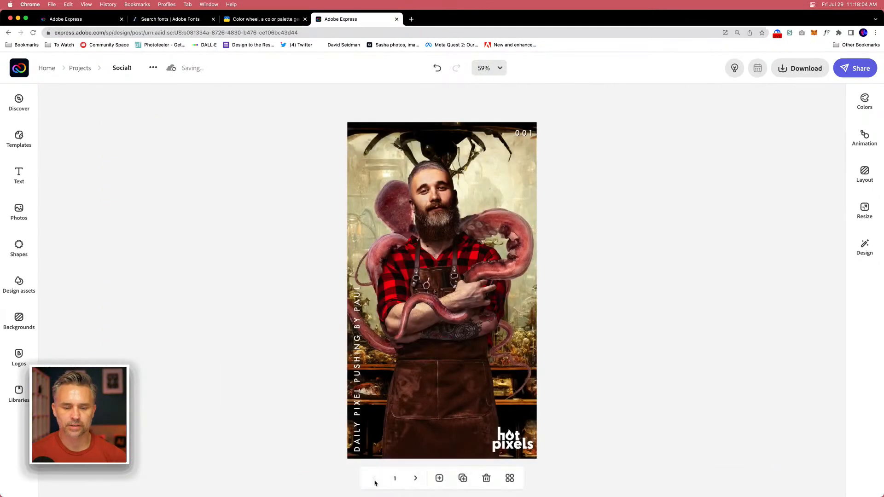
{"action": "left_click", "coordinate": [413, 479]}
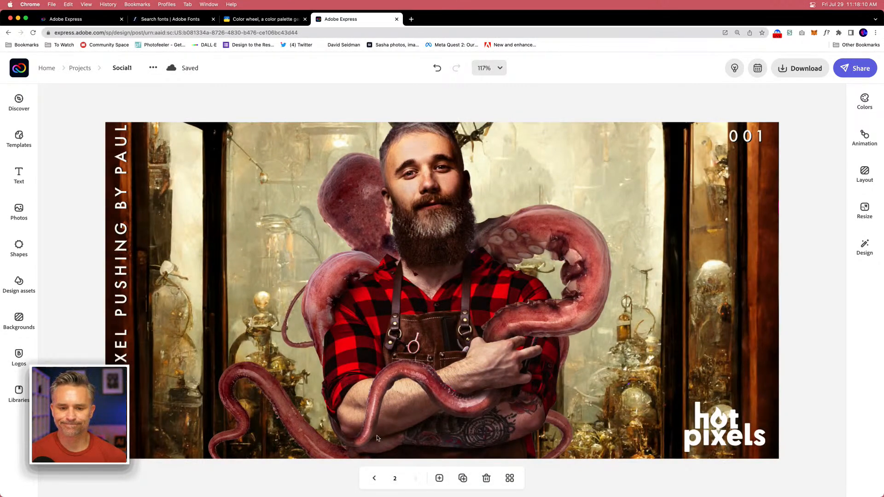
{"action": "left_click", "coordinate": [354, 145]}
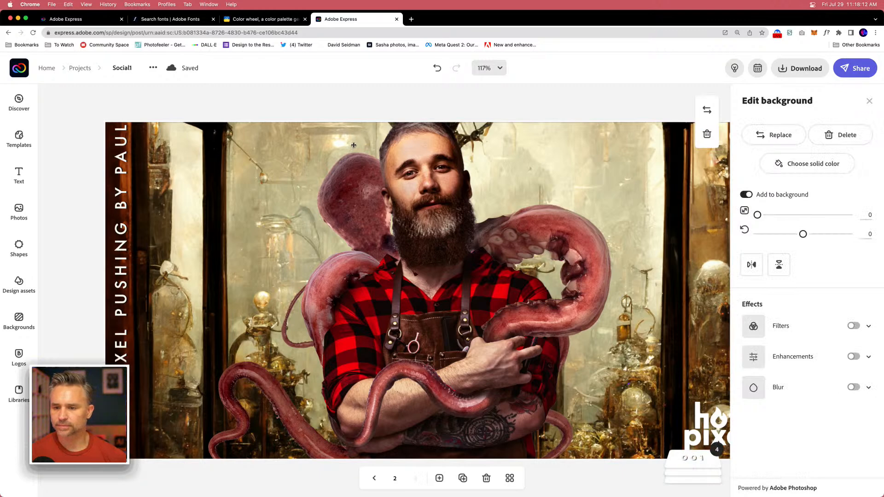
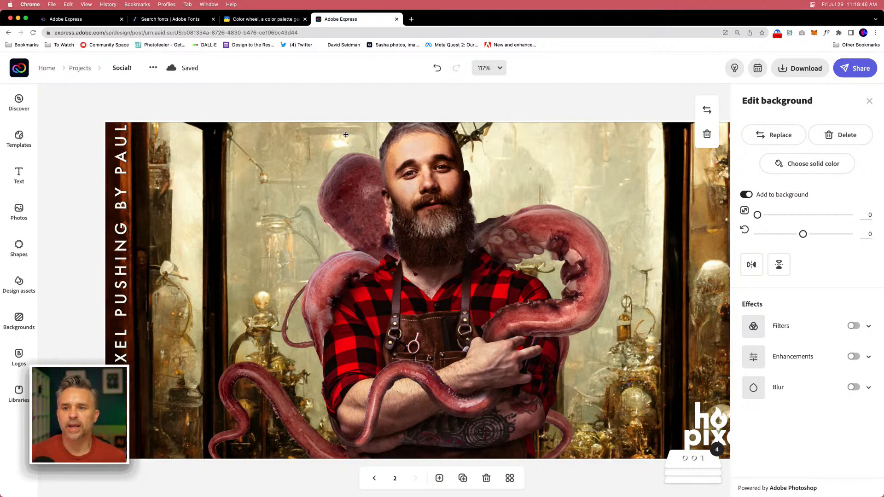
Step: Check the Facebook preset's dimensions among the new-page sizes and duplicate page 2
{"action": "left_click", "coordinate": [439, 478]}
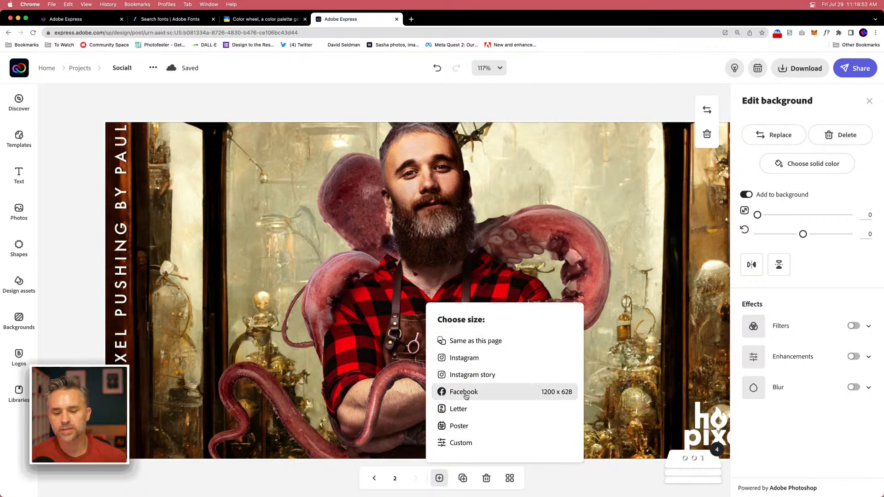
{"action": "left_click", "coordinate": [280, 484]}
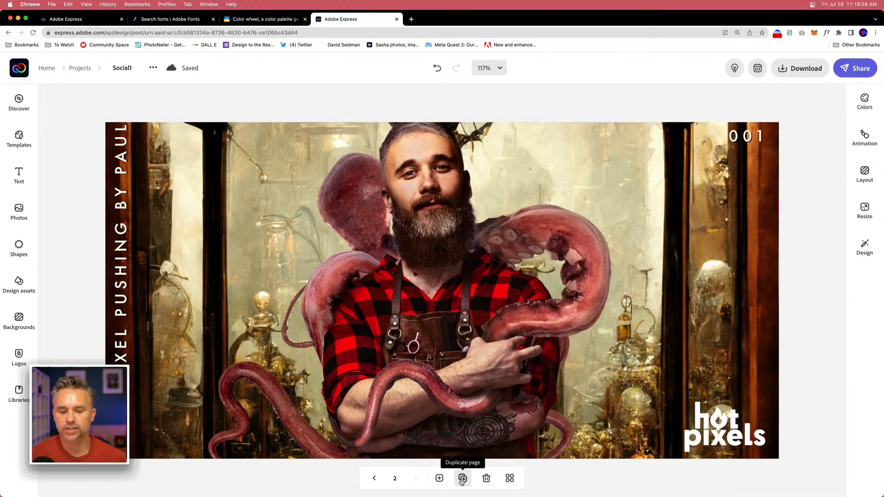
{"action": "left_click", "coordinate": [439, 478]}
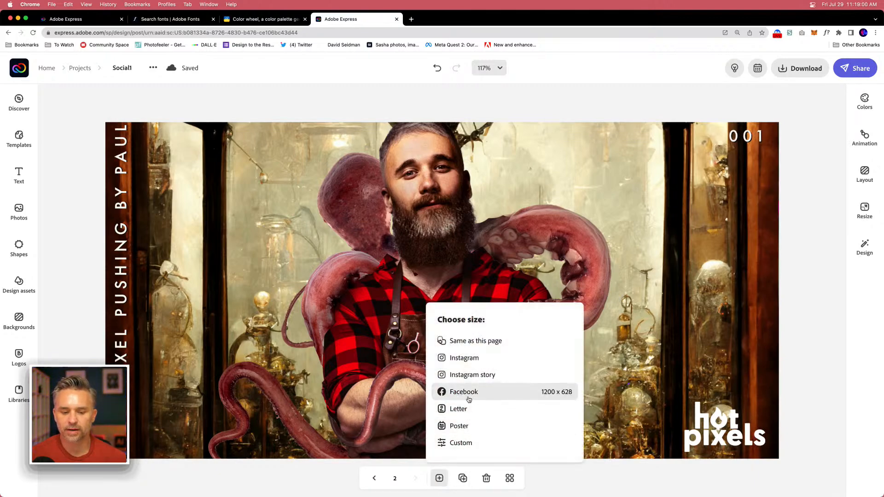
{"action": "left_click", "coordinate": [462, 478]}
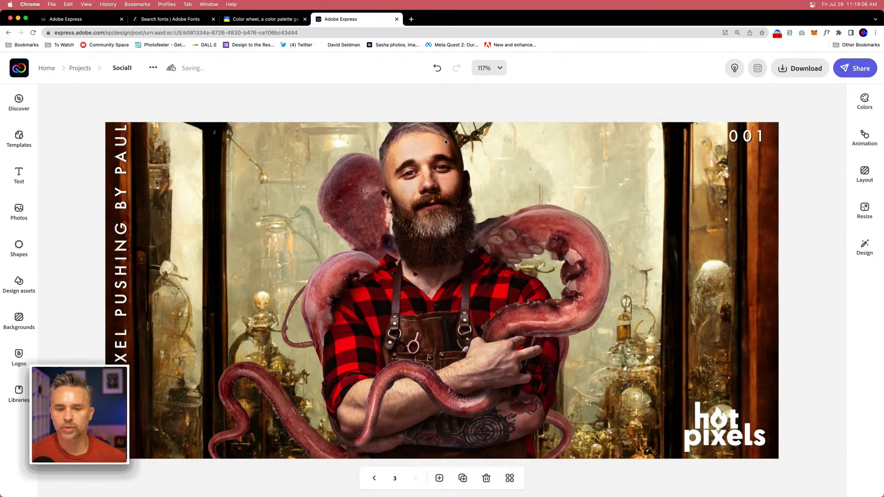
Step: Resize page 3 to a custom size of 1200 × 628 px
{"action": "left_click", "coordinate": [864, 210]}
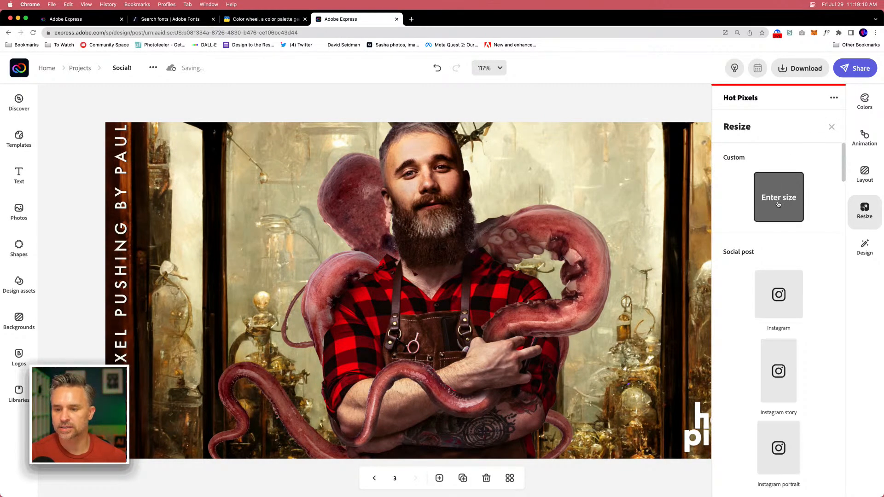
{"action": "left_click", "coordinate": [778, 202]}
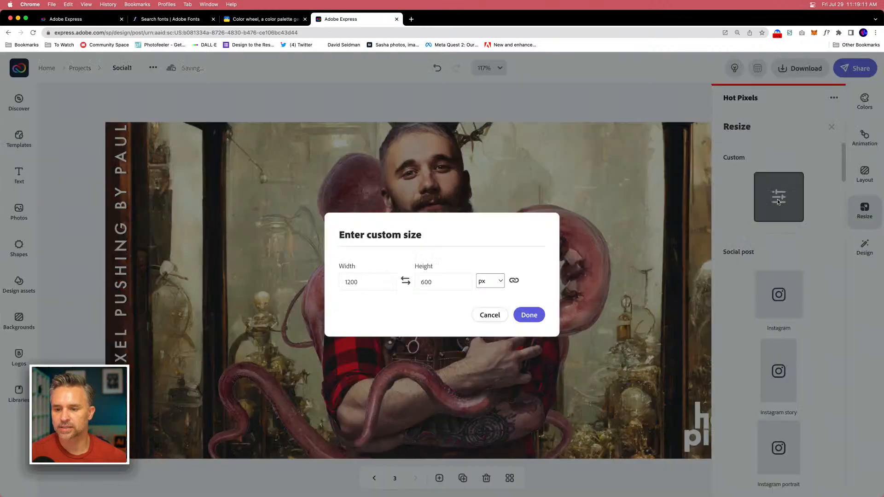
{"action": "left_click", "coordinate": [449, 284]}
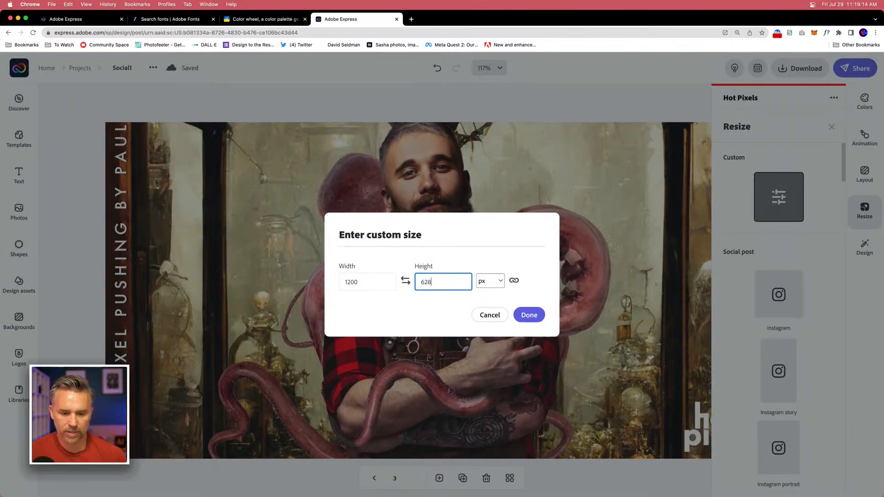
{"action": "type", "text": "628"}
{"action": "left_click", "coordinate": [539, 316]}
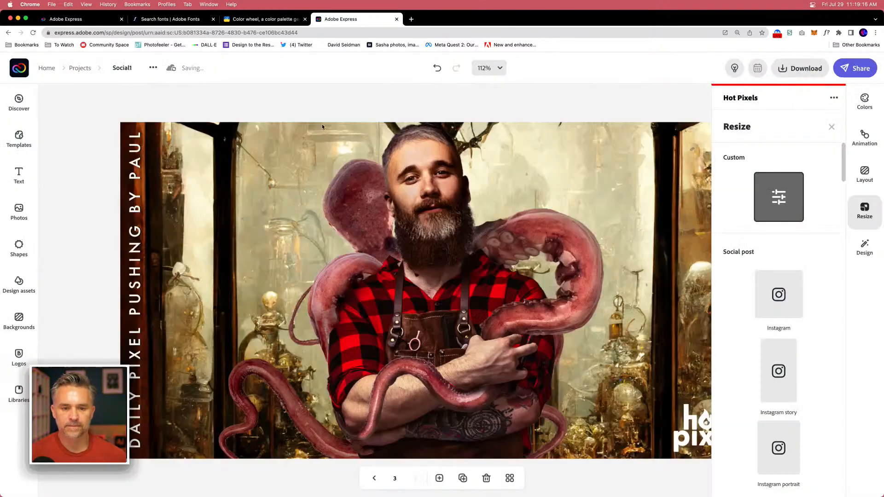
{"action": "left_click", "coordinate": [830, 127]}
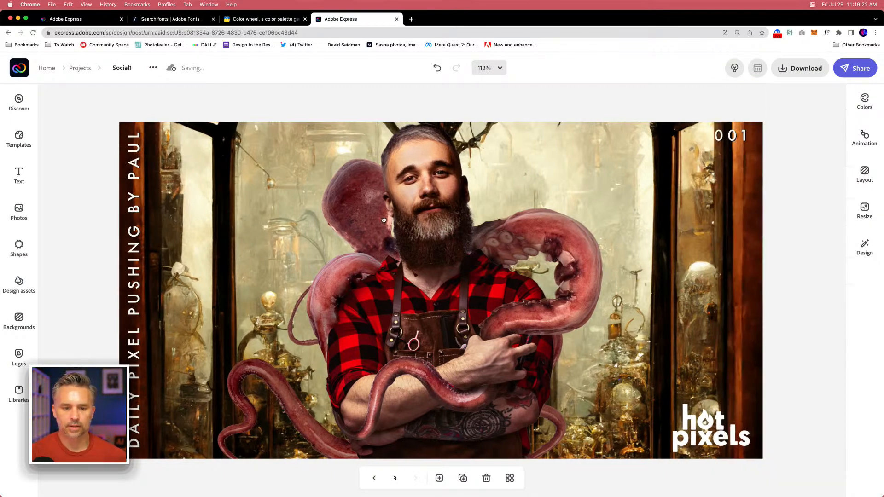
Step: Go back through pages 2 and 1 to compare the branded layouts across the page sizes
{"action": "left_click", "coordinate": [375, 478]}
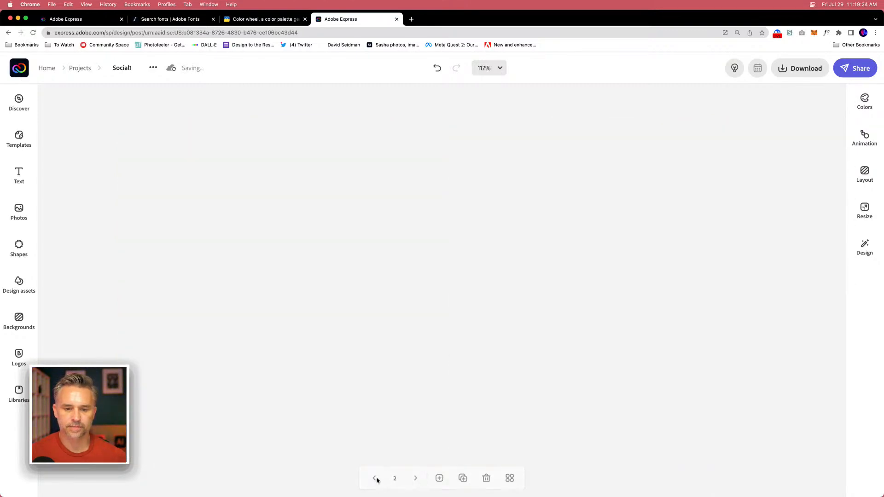
{"action": "left_click", "coordinate": [375, 478]}
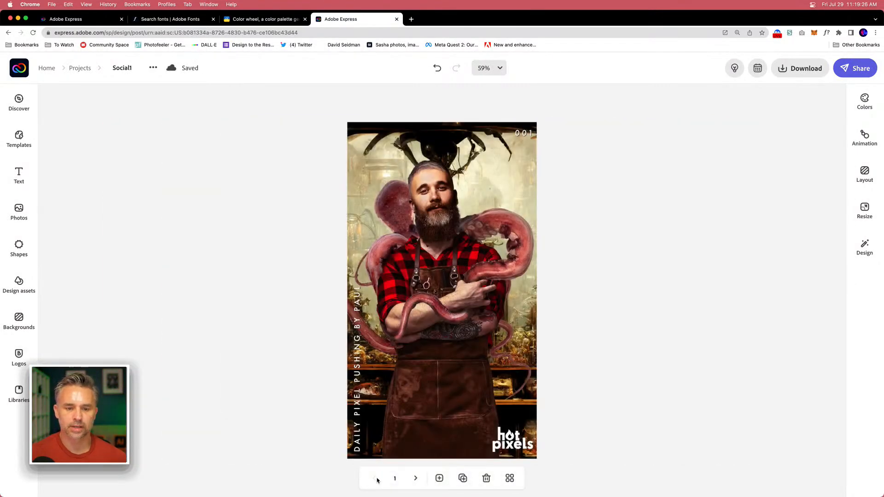
{"action": "left_click", "coordinate": [422, 480]}
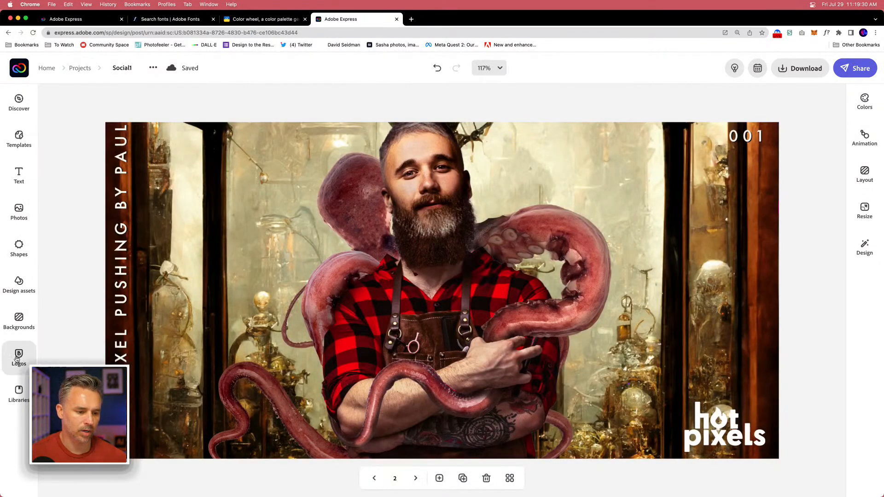
{"action": "left_click", "coordinate": [375, 479]}
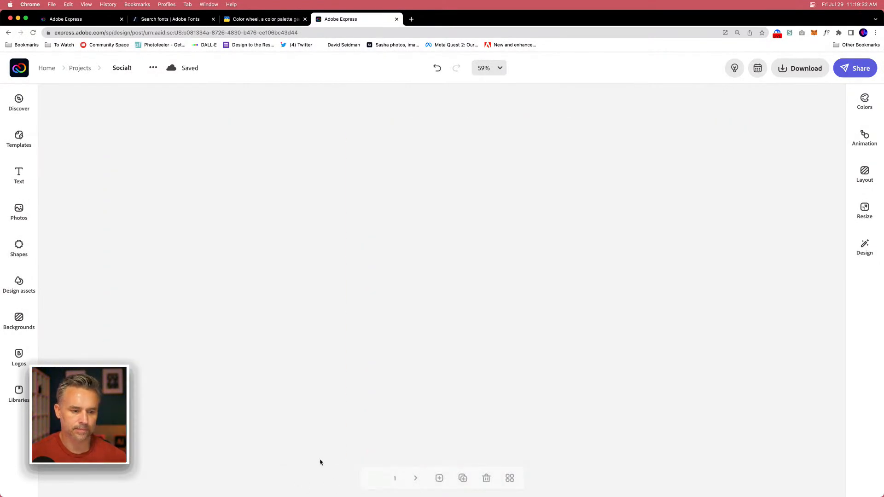
Step: Place the cabinet image from the Misc library over the middle of page 1 and deselect it
{"action": "left_click", "coordinate": [19, 390]}
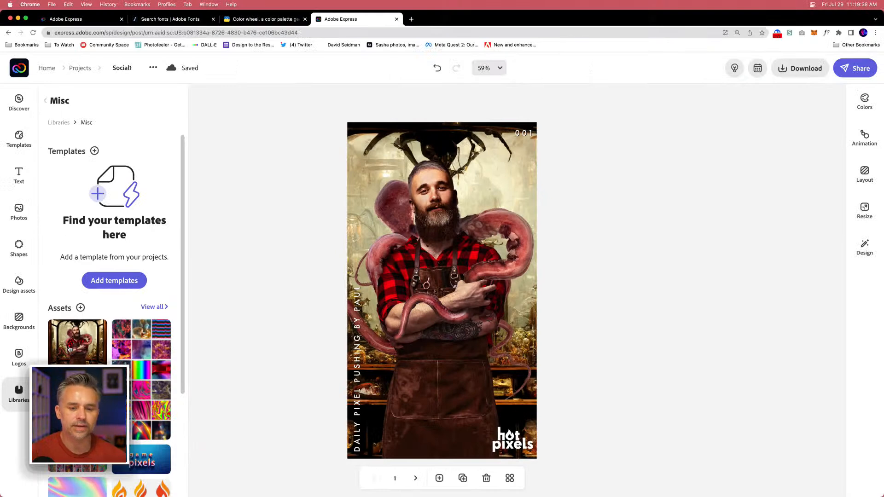
{"action": "left_click", "coordinate": [78, 342]}
{"action": "mouse_move", "coordinate": [444, 284]}
{"action": "left_mouse_down"}
{"action": "mouse_move", "coordinate": [442, 212]}
{"action": "mouse_move", "coordinate": [442, 279]}
{"action": "left_mouse_up"}
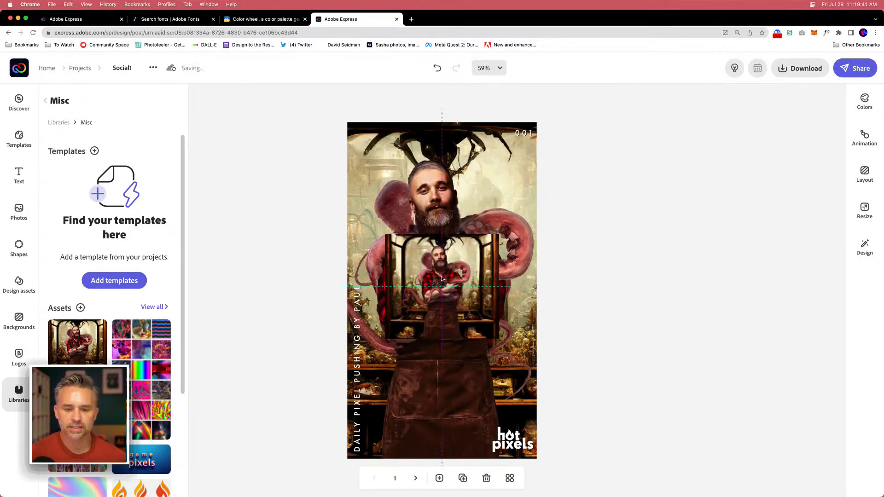
{"action": "left_click", "coordinate": [416, 275]}
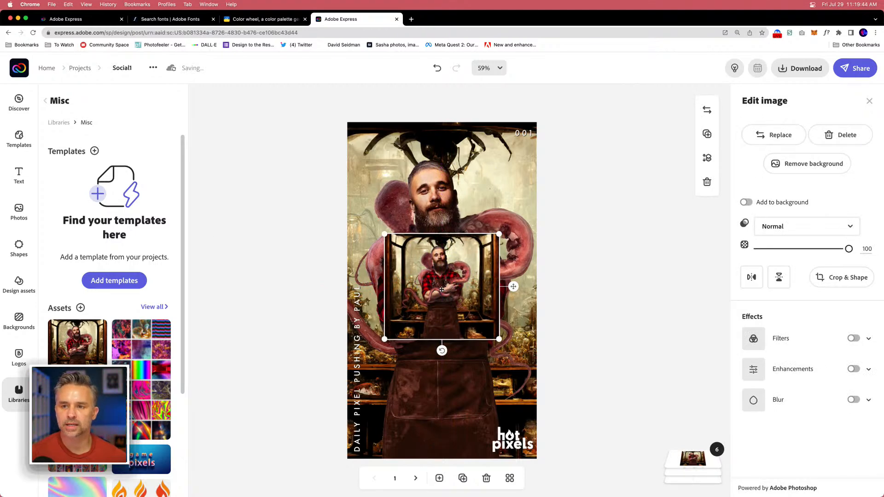
{"action": "mouse_move", "coordinate": [172, 495]}
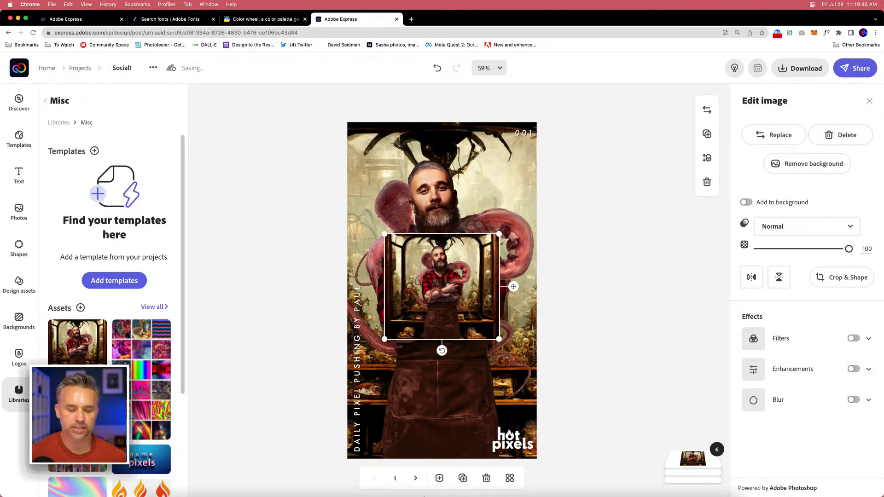
{"action": "left_click", "coordinate": [247, 142]}
Step: Switch to Photoshop, duplicate the cabinet layer, invert the copy's colors, save cabinet.psd and return to Adobe Express
{"action": "mouse_move", "coordinate": [318, 495]}
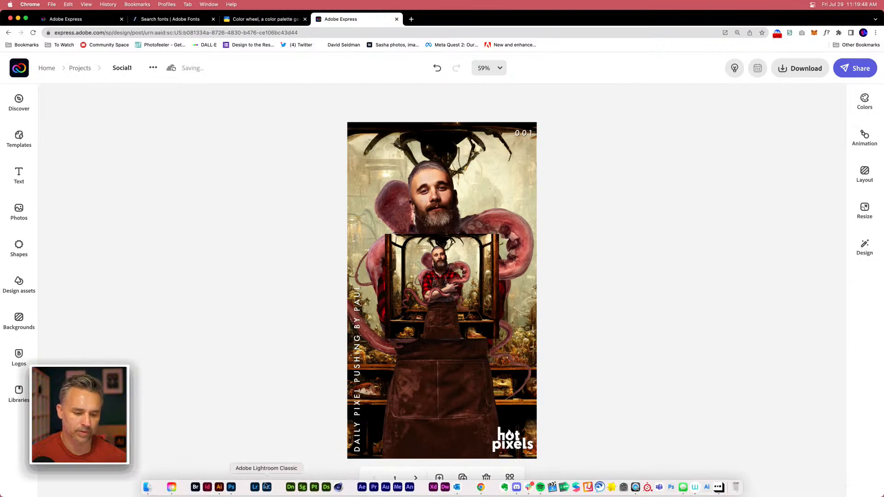
{"action": "left_click", "coordinate": [231, 488]}
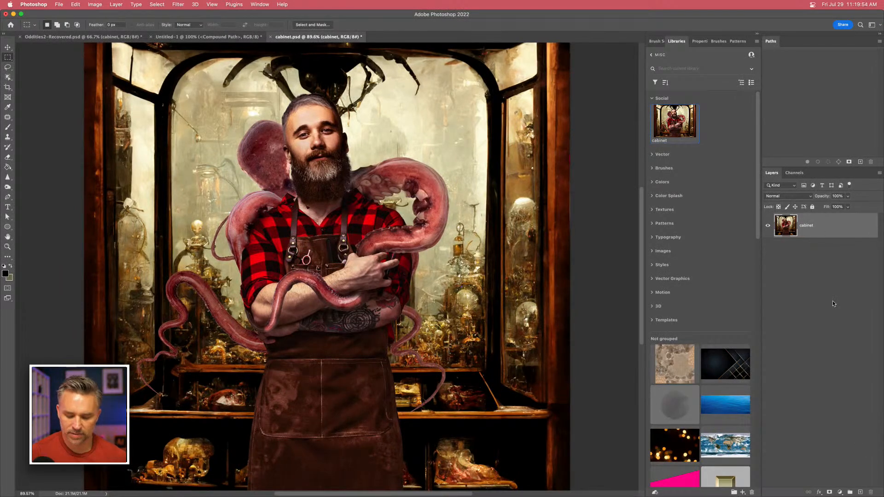
{"action": "key", "text": "super+j"}
{"action": "key", "text": "super+i"}
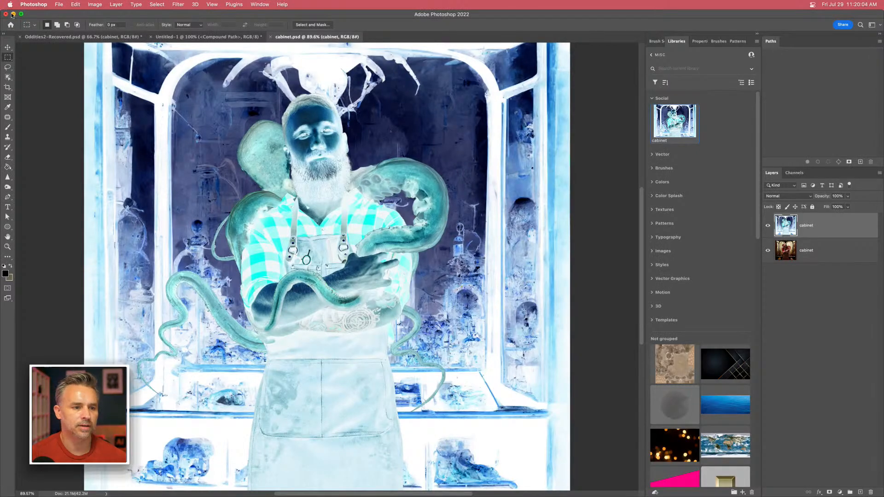
{"action": "left_click", "coordinate": [12, 15]}
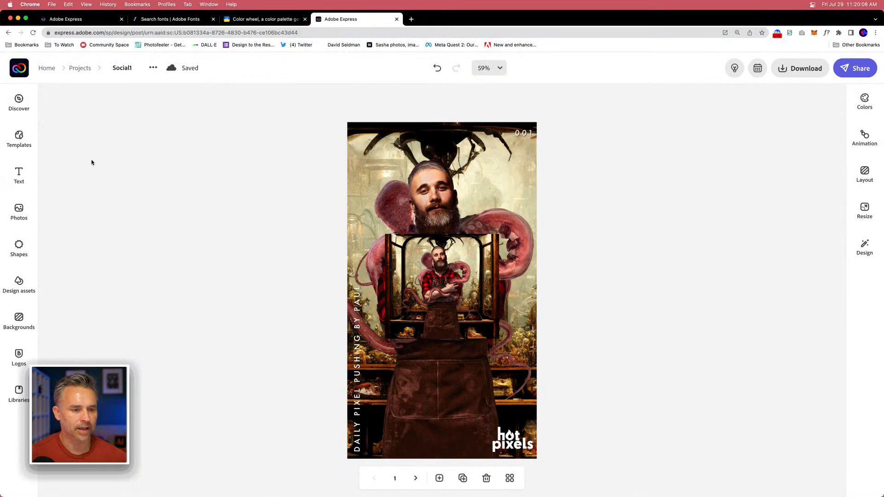
Step: Reopen the Social1 project from the projects list and check pages 1 to 3 for the edited cabinet image
{"action": "left_click", "coordinate": [77, 70]}
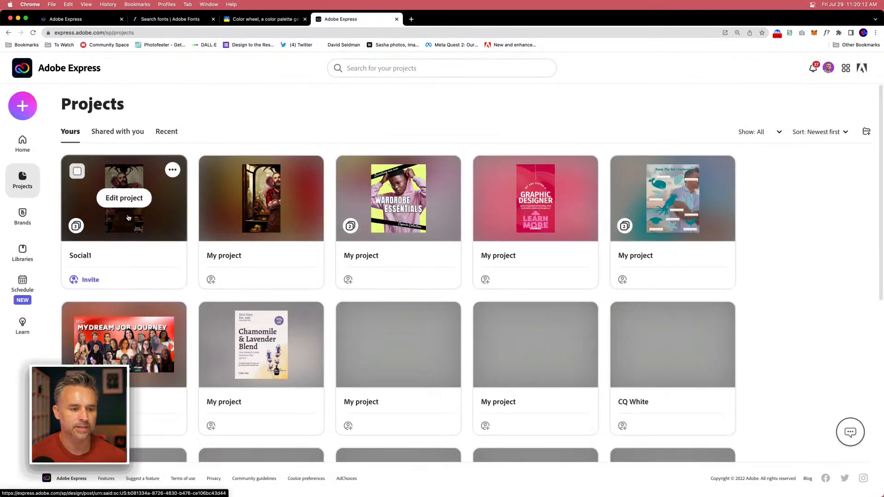
{"action": "left_click", "coordinate": [125, 222]}
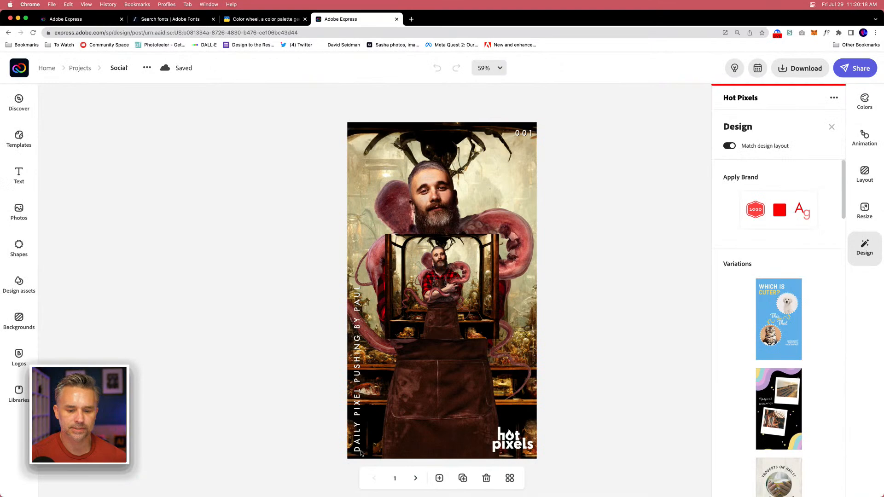
{"action": "left_click", "coordinate": [415, 479]}
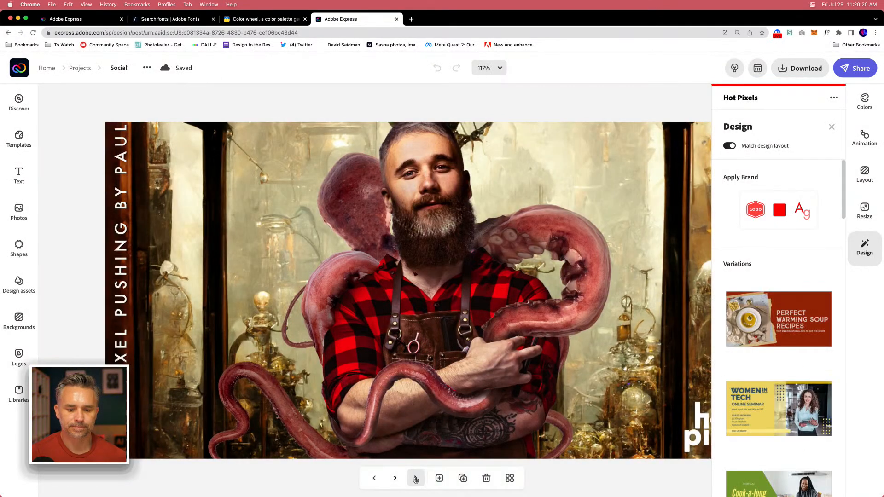
{"action": "left_click", "coordinate": [416, 478]}
{"action": "left_click", "coordinate": [375, 478]}
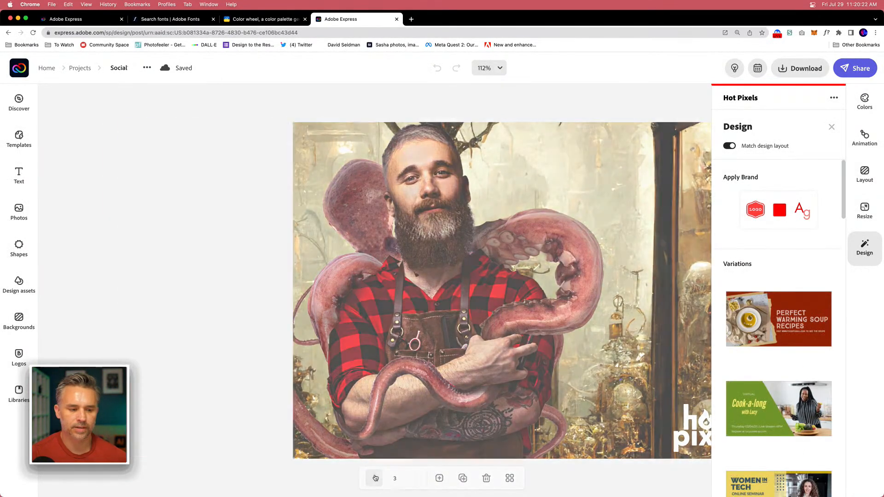
{"action": "left_click", "coordinate": [376, 478]}
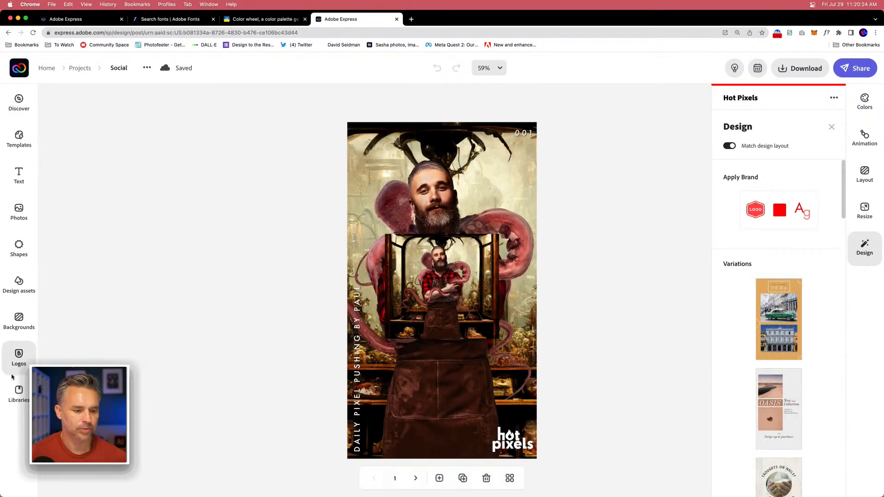
Step: Reload the Misc library and view all its assets to check whether the cabinet thumbnail has updated
{"action": "left_click", "coordinate": [20, 397]}
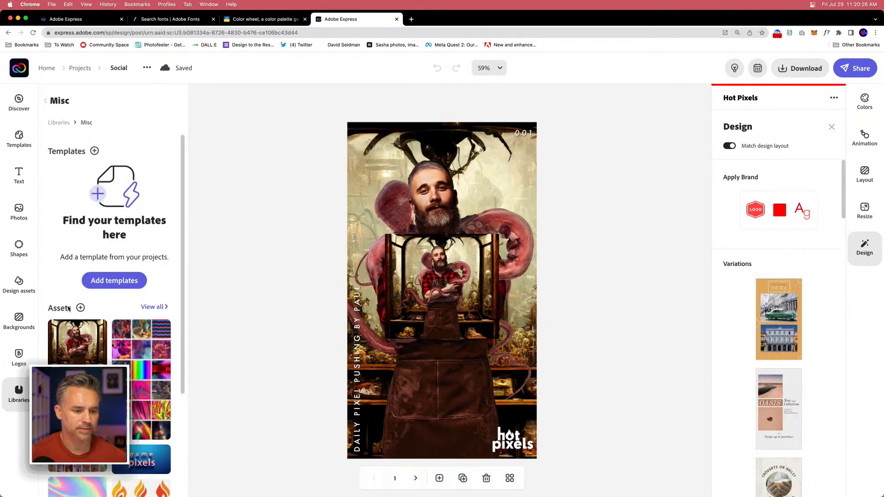
{"action": "left_click", "coordinate": [21, 394]}
{"action": "left_click", "coordinate": [21, 395]}
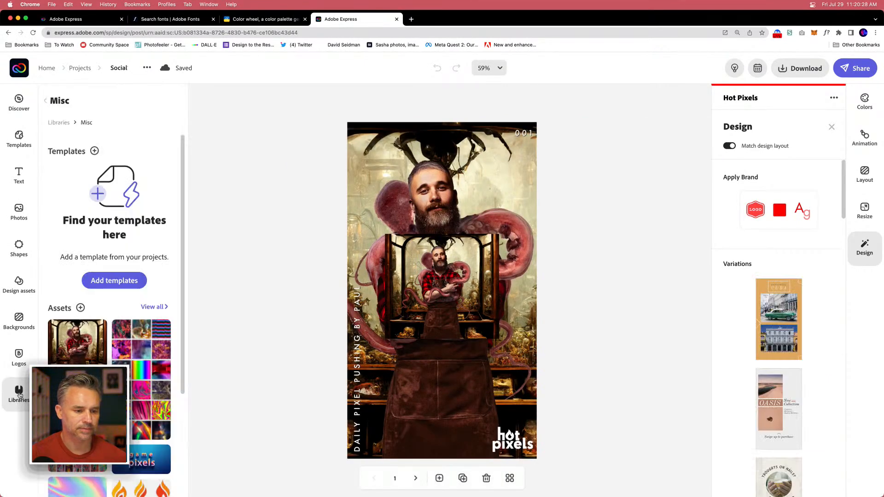
{"action": "left_click", "coordinate": [53, 124]}
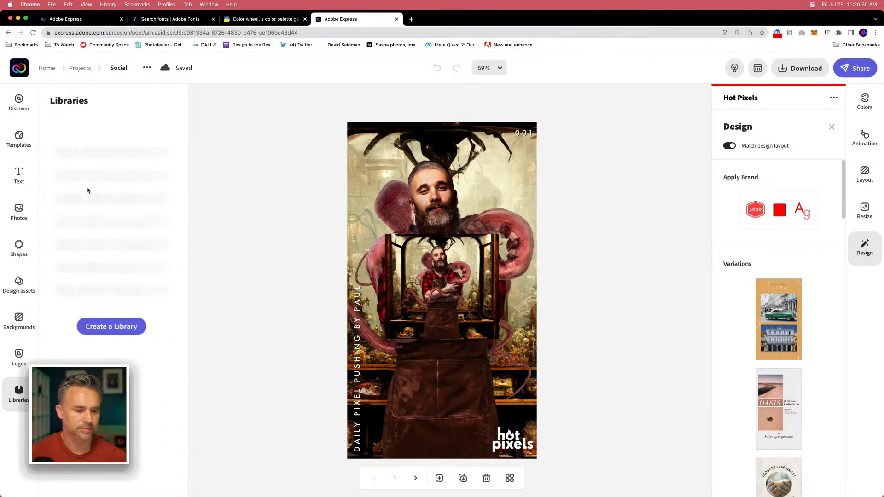
{"action": "left_click", "coordinate": [60, 161]}
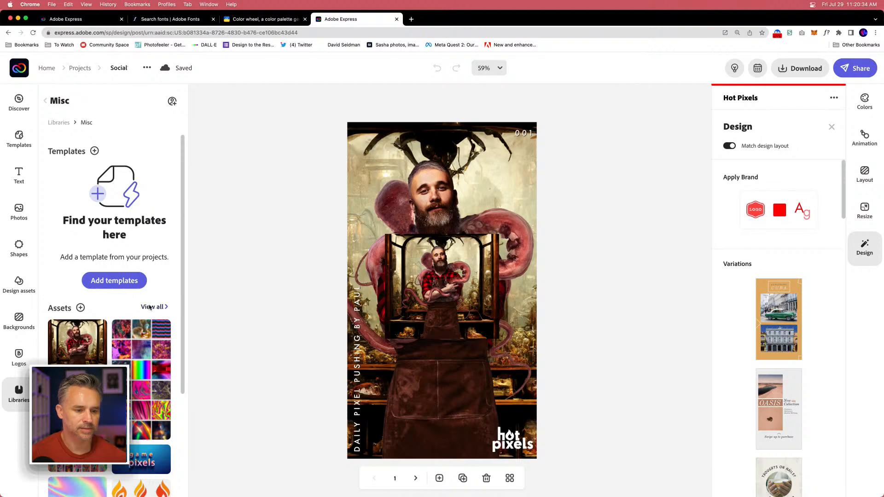
{"action": "left_click", "coordinate": [150, 307]}
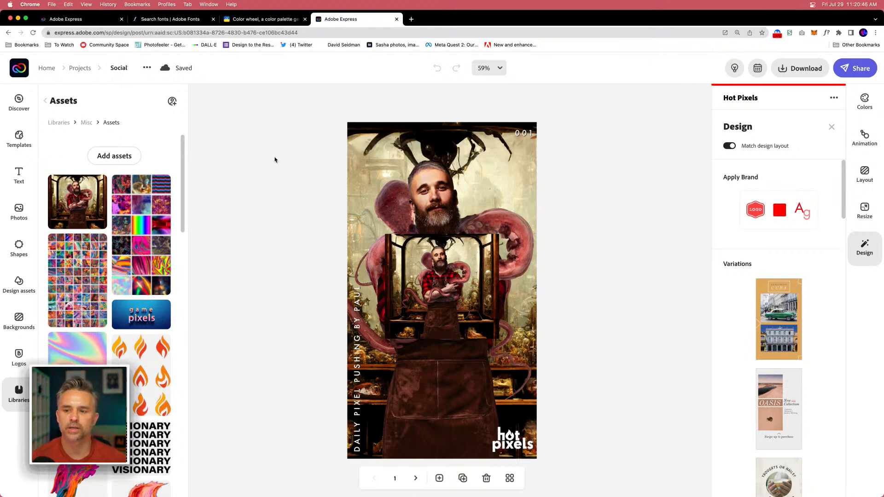
{"action": "left_click", "coordinate": [247, 163]}
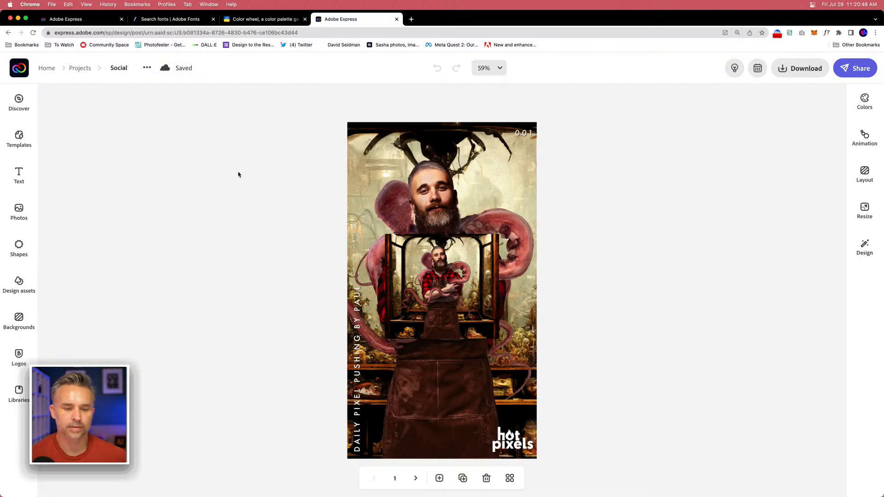
Step: Move the placed cabinet image slightly lower on page 1, keeping it horizontally centered
{"action": "left_click", "coordinate": [441, 295]}
{"action": "left_click_drag", "start_coordinate": [441, 295], "coordinate": [423, 285]}
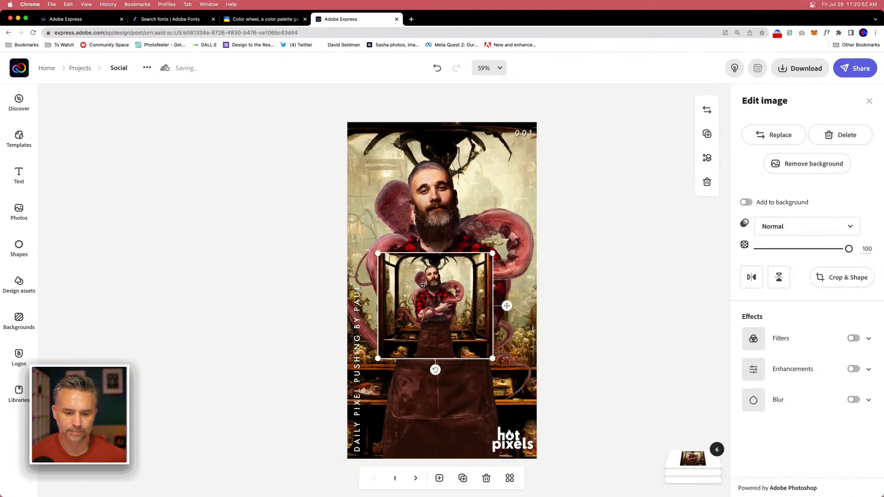
{"action": "left_click_drag", "start_coordinate": [419, 325], "coordinate": [433, 287]}
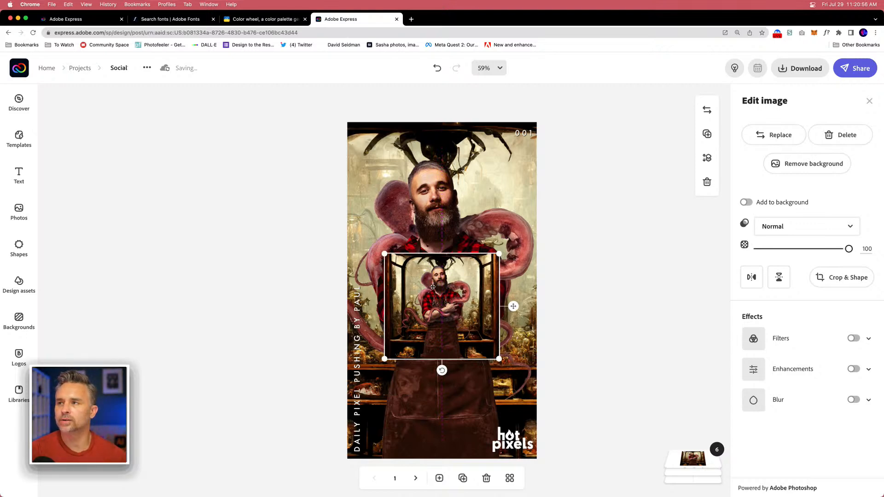
Step: Undo the accidental deletion of page 1 and delete only the placed cabinet image from it
{"action": "left_click", "coordinate": [485, 479]}
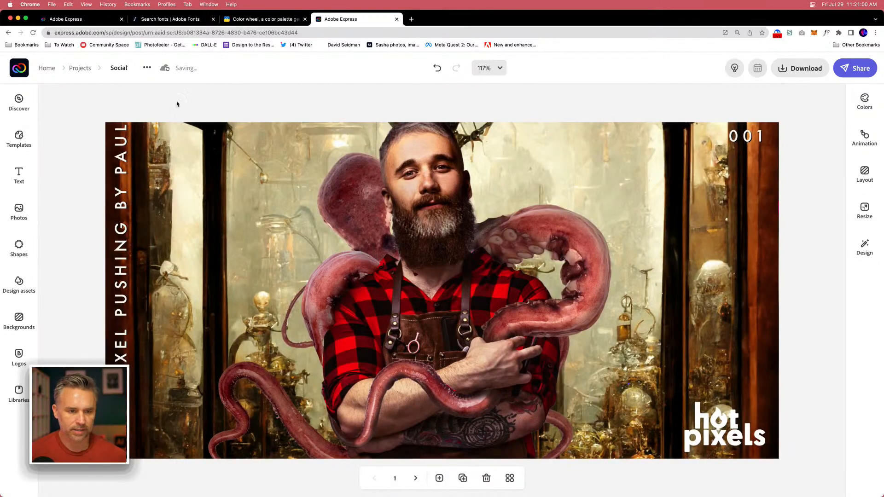
{"action": "left_click", "coordinate": [437, 69]}
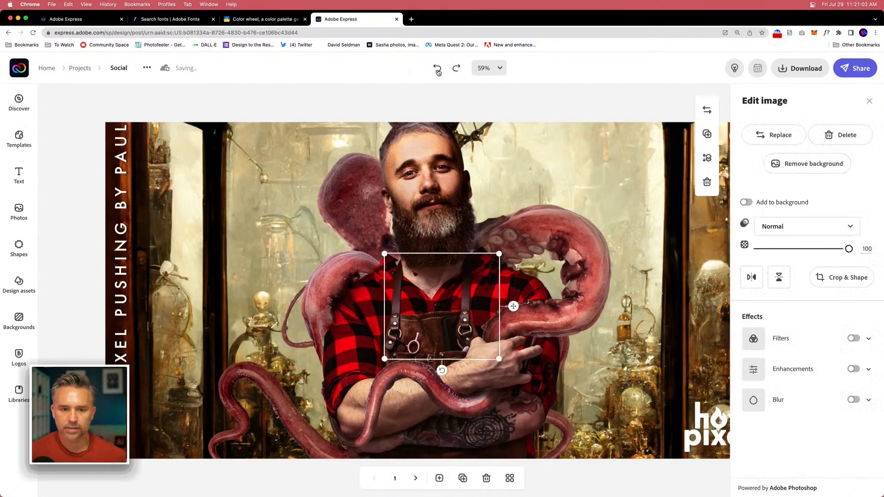
{"action": "left_click_drag", "start_coordinate": [420, 325], "coordinate": [420, 300]}
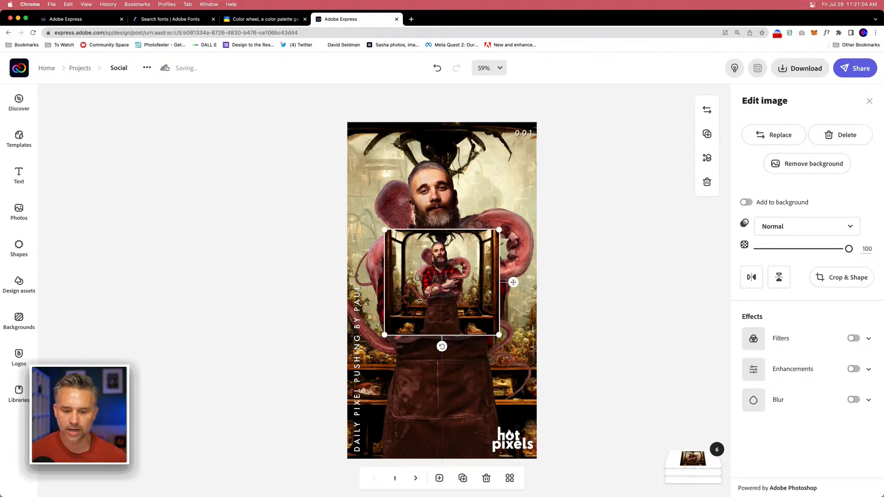
{"action": "key", "text": "BackSpace"}
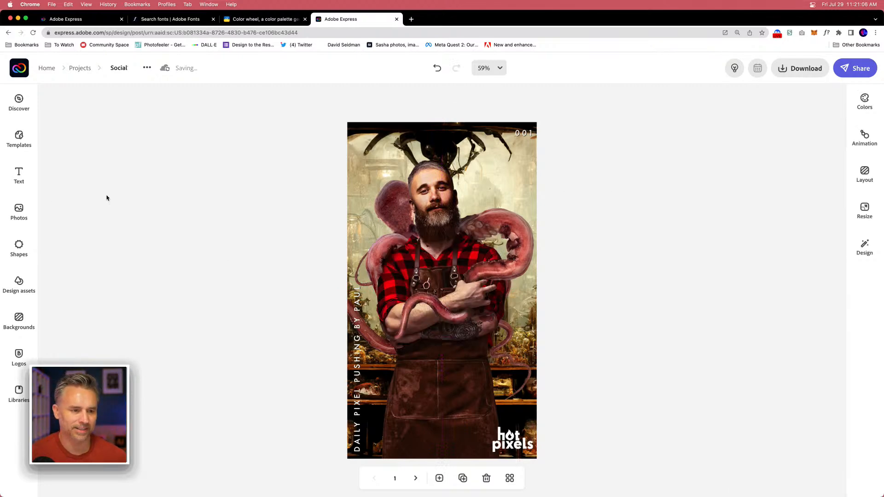
Step: Leave the project for the Adobe Express home page and start a new video project
{"action": "left_click", "coordinate": [49, 69]}
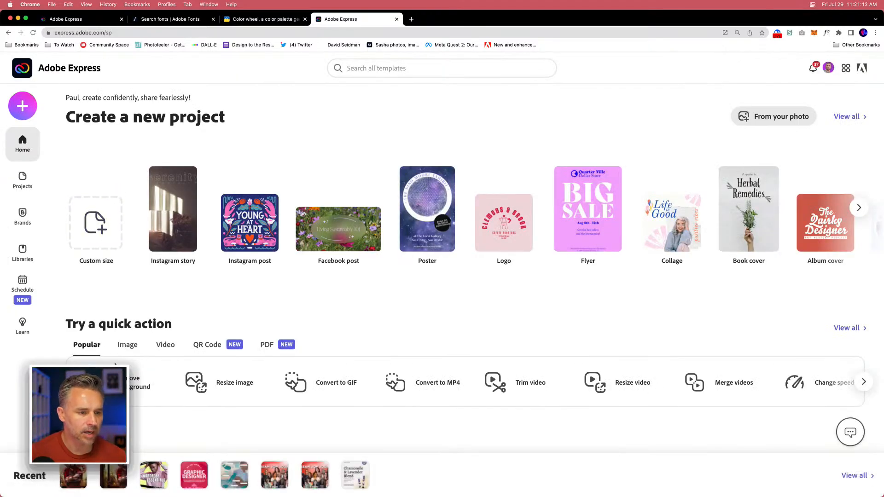
{"action": "left_click", "coordinate": [21, 105]}
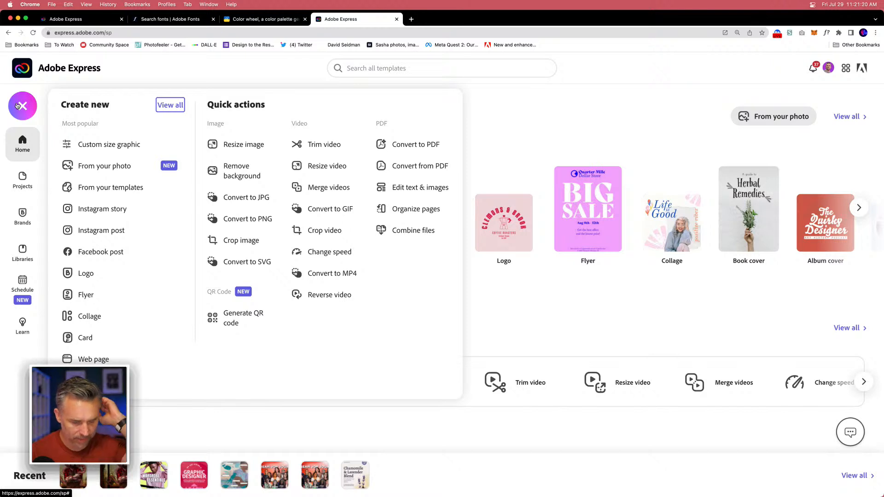
{"action": "left_click", "coordinate": [166, 381]}
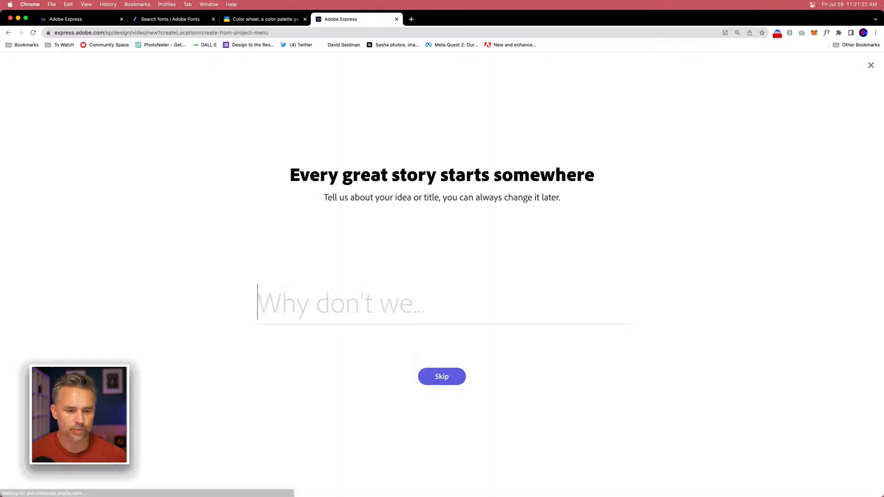
Step: Title the video Hot Pixels and start it from scratch without a story template
{"action": "type", "text": "Pi"}
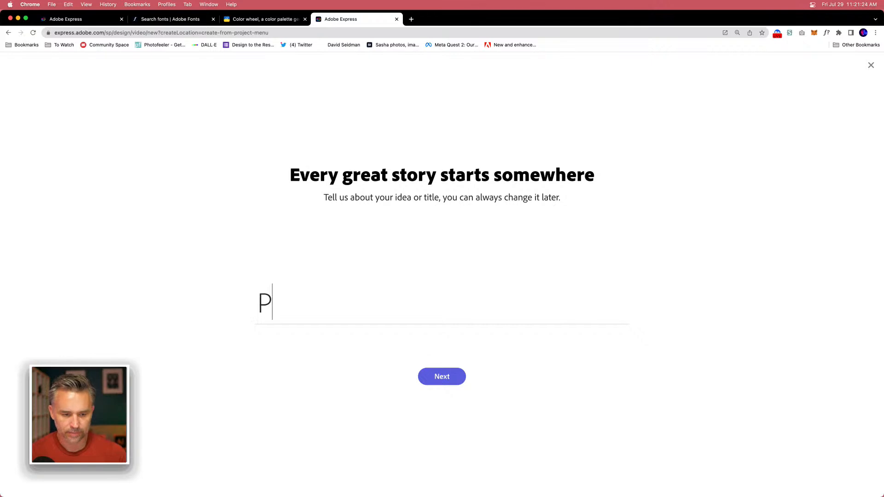
{"action": "key", "text": "BackSpace"}
{"action": "key", "text": "BackSpace"}
{"action": "type", "text": "Hot Pixels"}
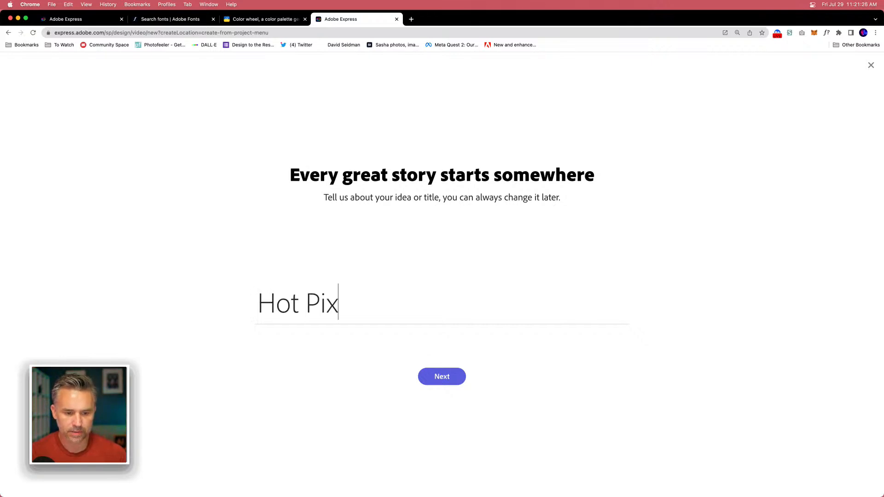
{"action": "key", "text": "Return"}
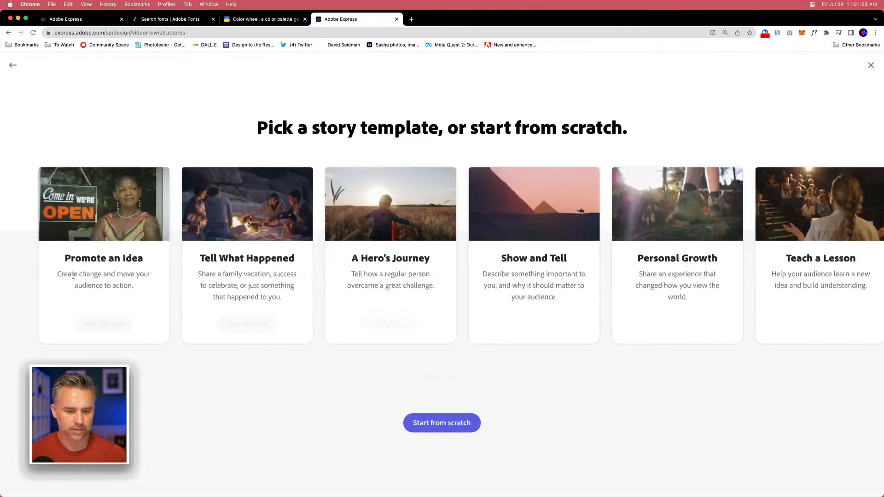
{"action": "left_click", "coordinate": [428, 423]}
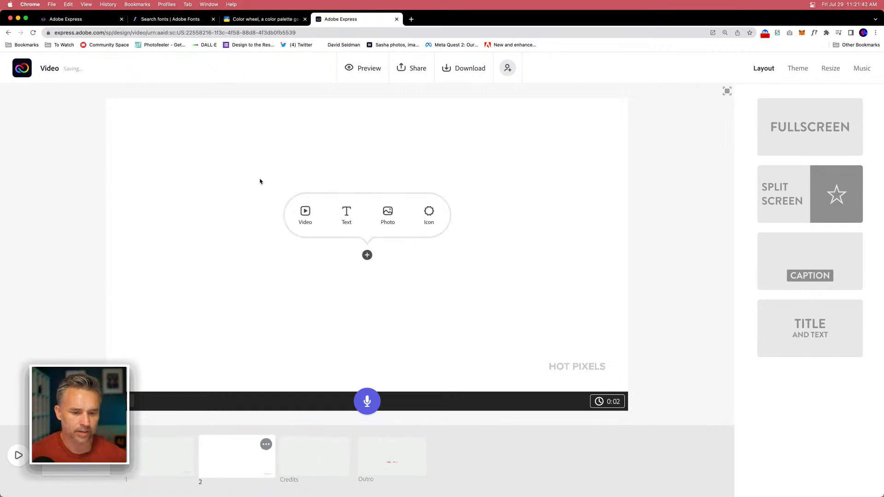
Step: Add the cabinet.jpg photo from the Desktop to slide 2
{"action": "left_click", "coordinate": [305, 213]}
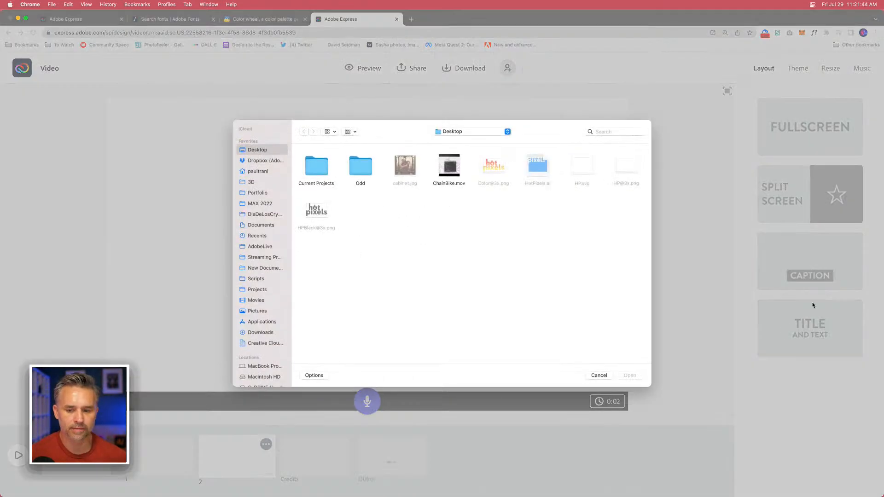
{"action": "left_click", "coordinate": [610, 375]}
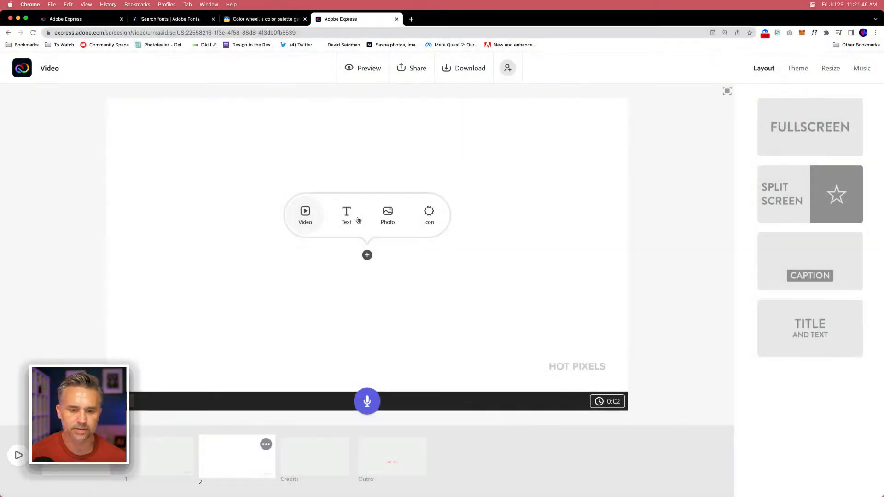
{"action": "left_click", "coordinate": [388, 215]}
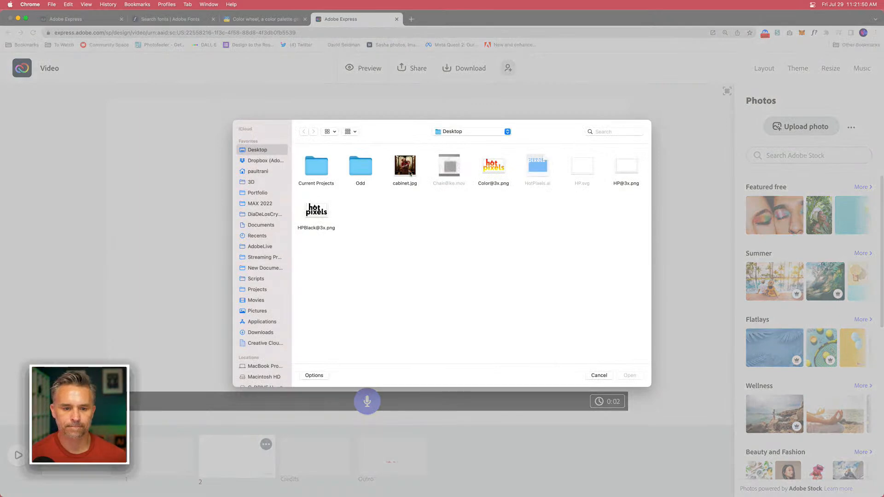
{"action": "double_click", "coordinate": [405, 166]}
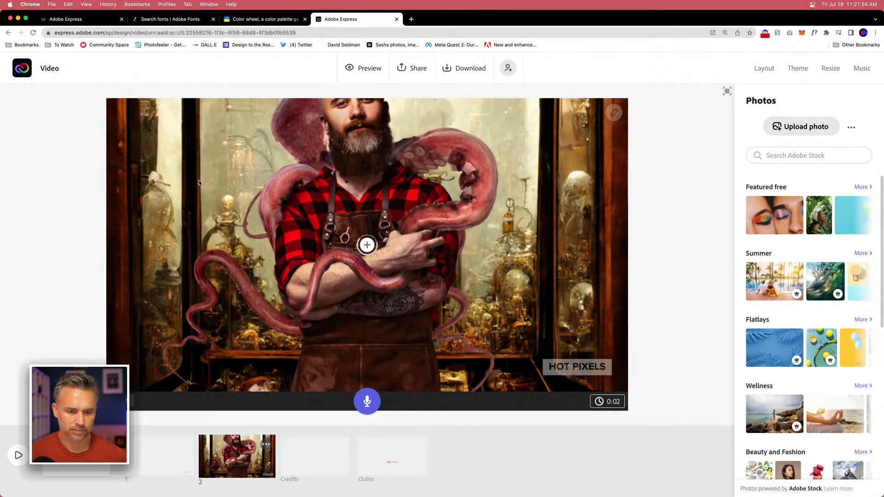
{"action": "left_click", "coordinate": [157, 451]}
{"action": "right_click", "coordinate": [157, 450]}
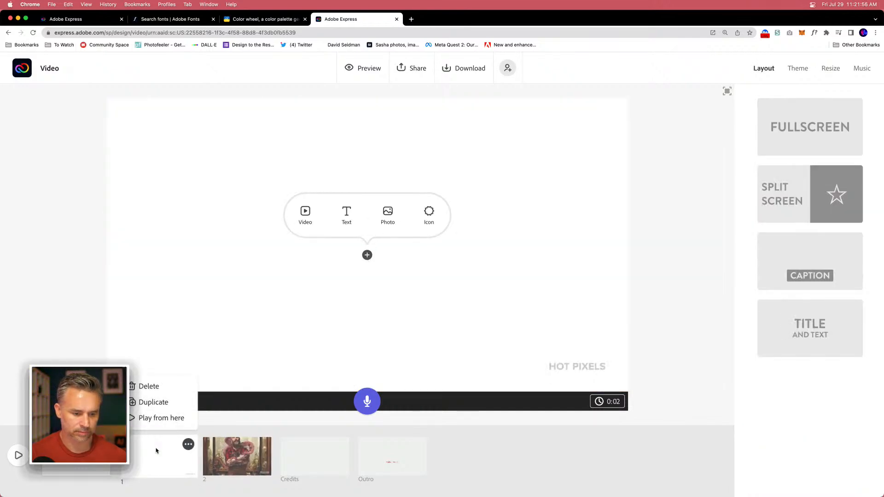
{"action": "left_click", "coordinate": [144, 391]}
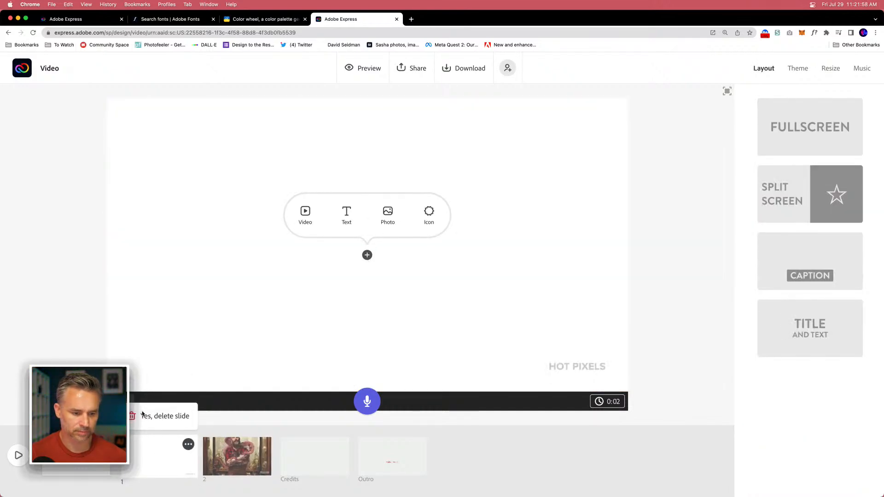
{"action": "left_click", "coordinate": [166, 463]}
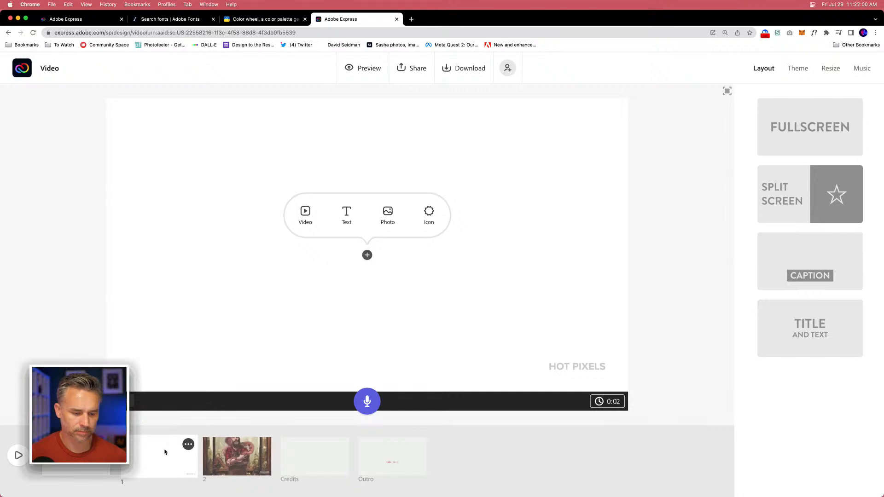
Step: Move the blank slide 1 after the cabinet photo slide so the photo comes first
{"action": "left_click_drag", "start_coordinate": [165, 452], "coordinate": [240, 459]}
{"action": "left_click", "coordinate": [145, 455]}
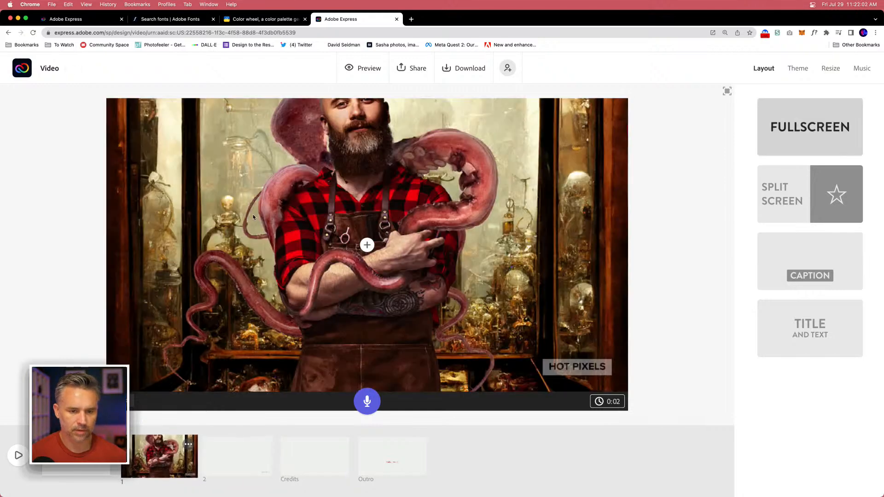
{"action": "left_click", "coordinate": [306, 195]}
{"action": "left_click", "coordinate": [246, 462]}
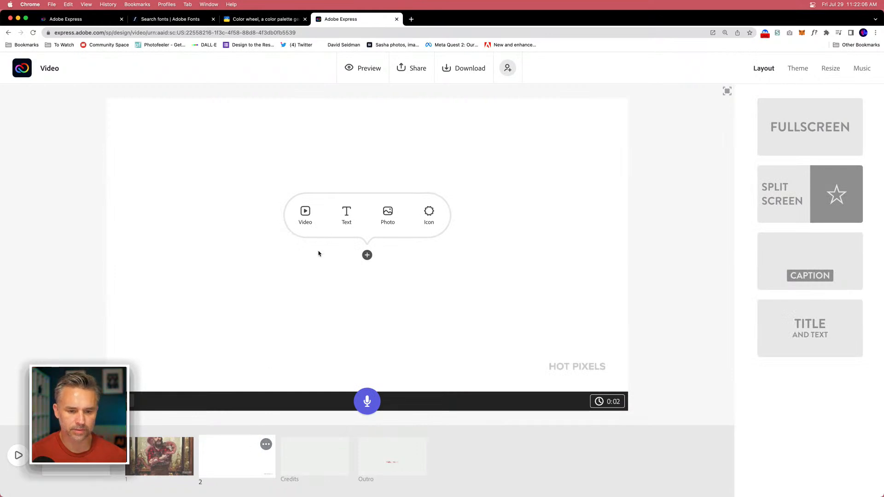
Step: Duplicate the cabinet photo slide
{"action": "left_click", "coordinate": [184, 451]}
{"action": "left_click", "coordinate": [188, 445]}
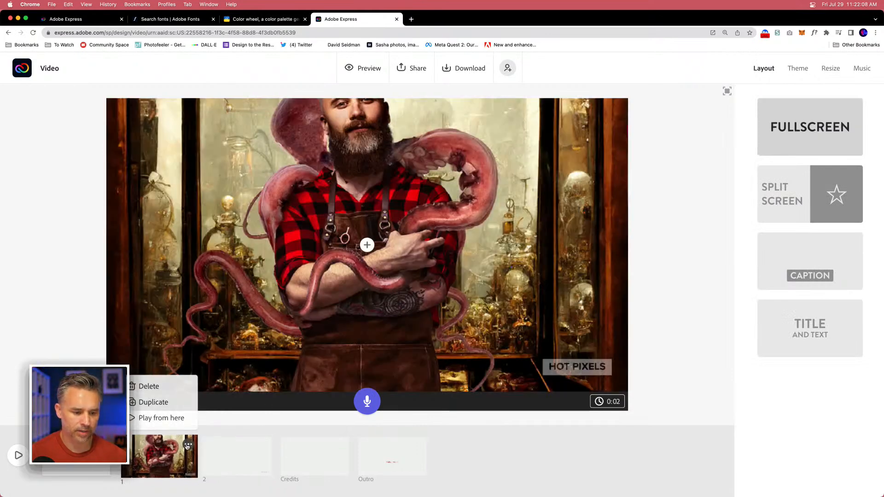
{"action": "left_click", "coordinate": [152, 402]}
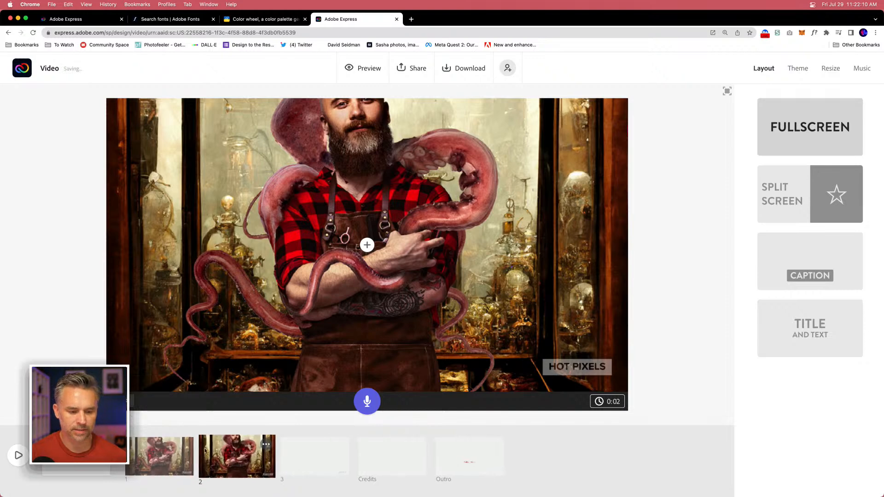
Step: Scale down the cabinet photo on slide 2 until the whole image fits within the frame
{"action": "left_click", "coordinate": [303, 261]}
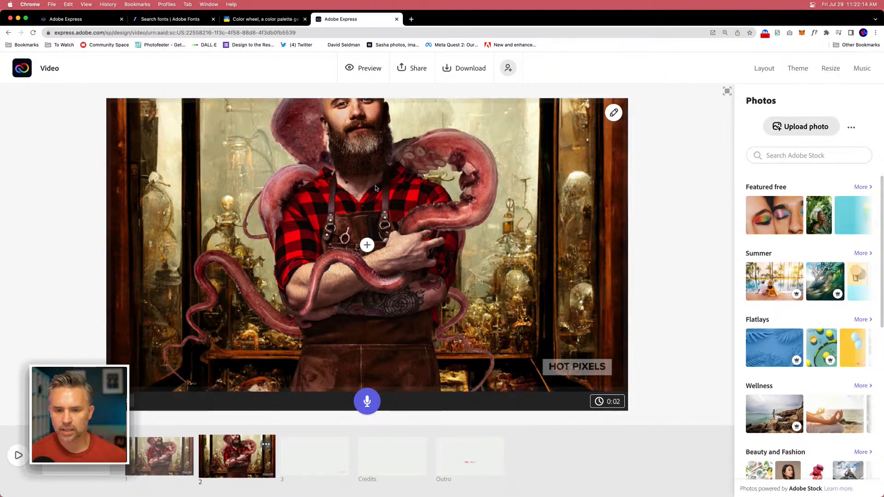
{"action": "left_click", "coordinate": [613, 113]}
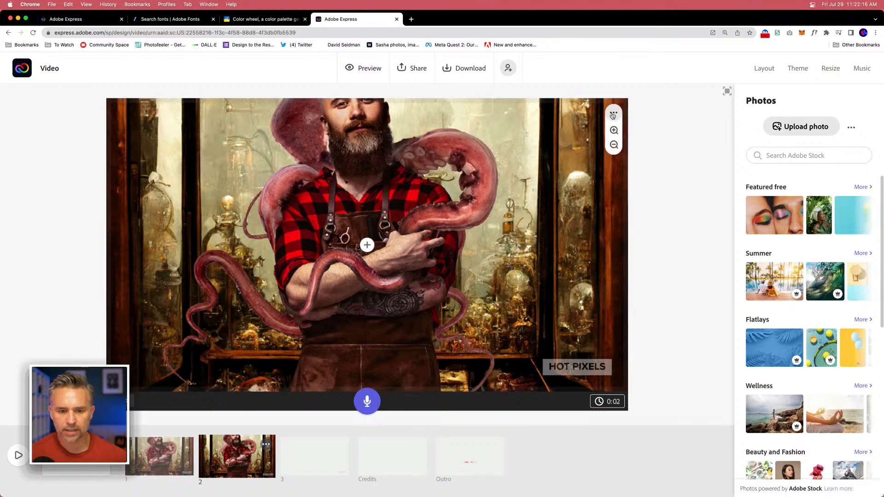
{"action": "left_click", "coordinate": [613, 145]}
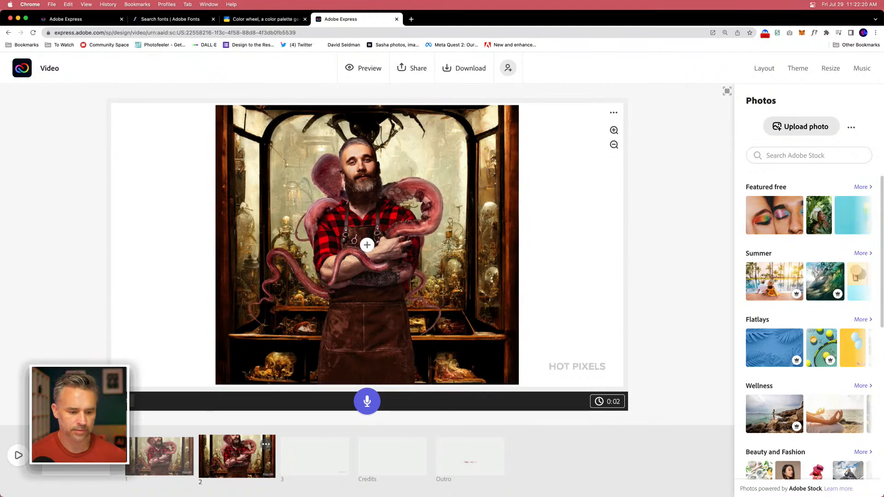
{"action": "left_click", "coordinate": [154, 467]}
{"action": "left_click", "coordinate": [238, 456]}
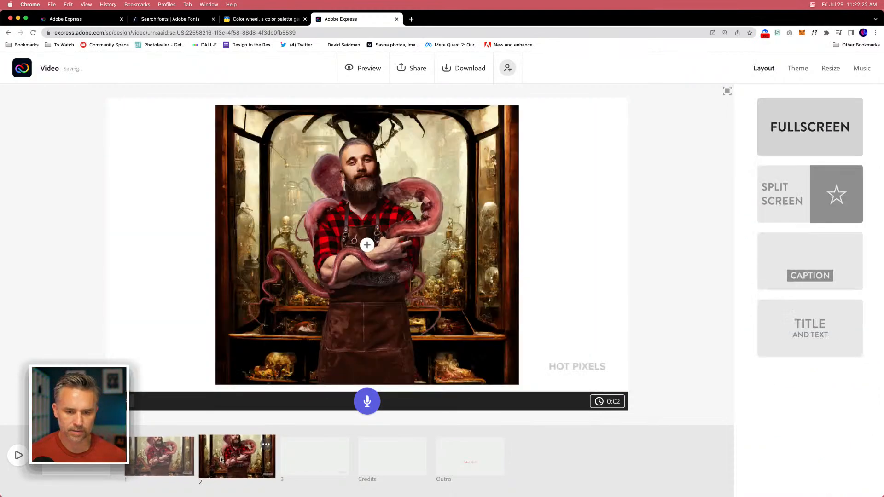
Step: Delete the blank slide 3
{"action": "left_click", "coordinate": [299, 460]}
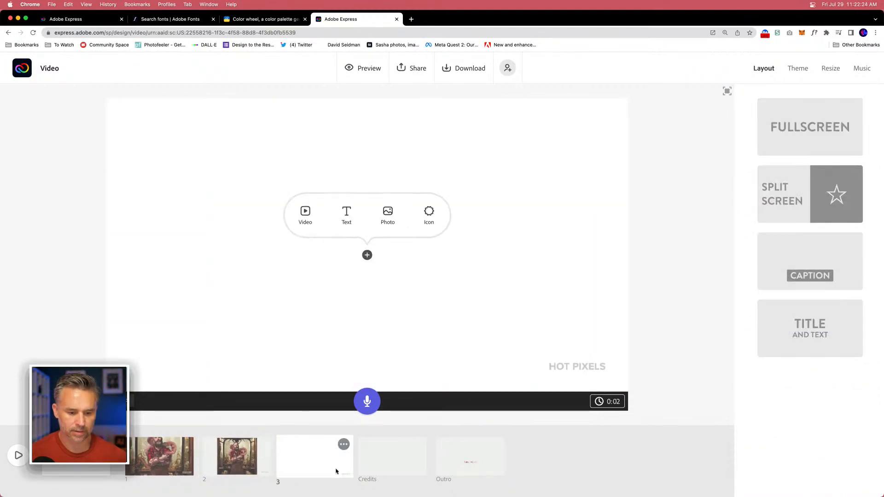
{"action": "left_click", "coordinate": [343, 445]}
{"action": "left_click", "coordinate": [299, 386]}
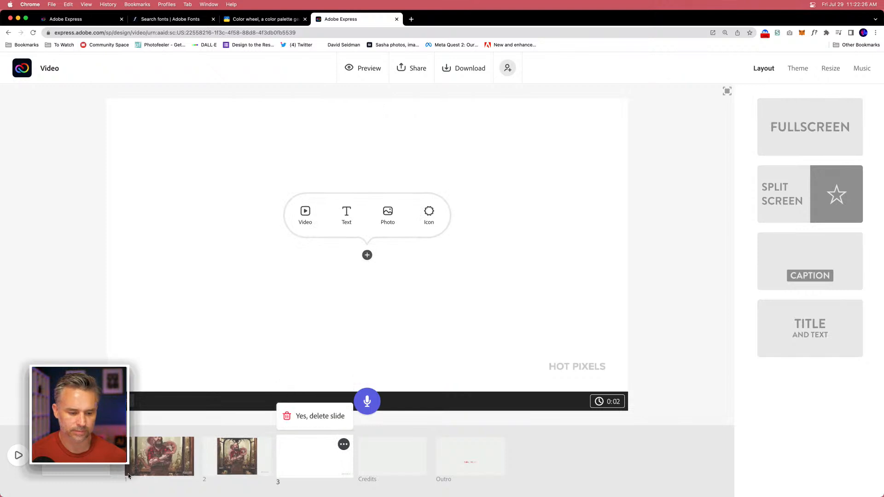
{"action": "left_click", "coordinate": [318, 416]}
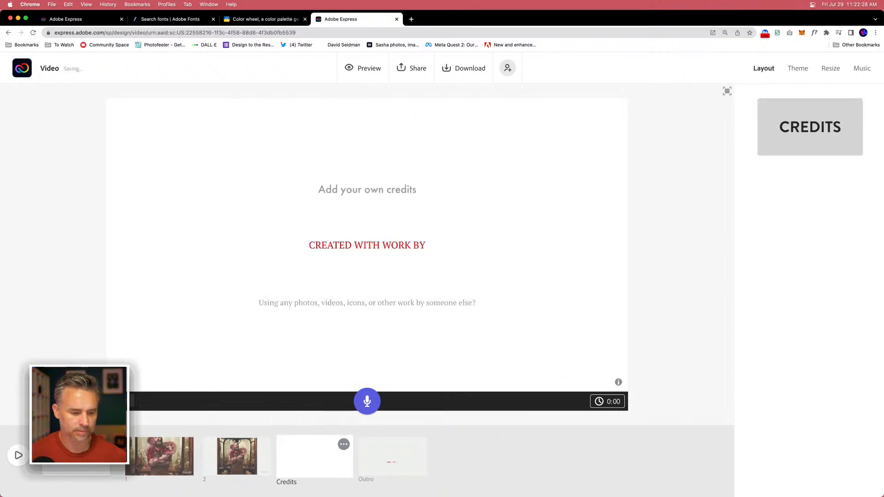
{"action": "left_click", "coordinate": [163, 455]}
{"action": "left_click", "coordinate": [201, 456]}
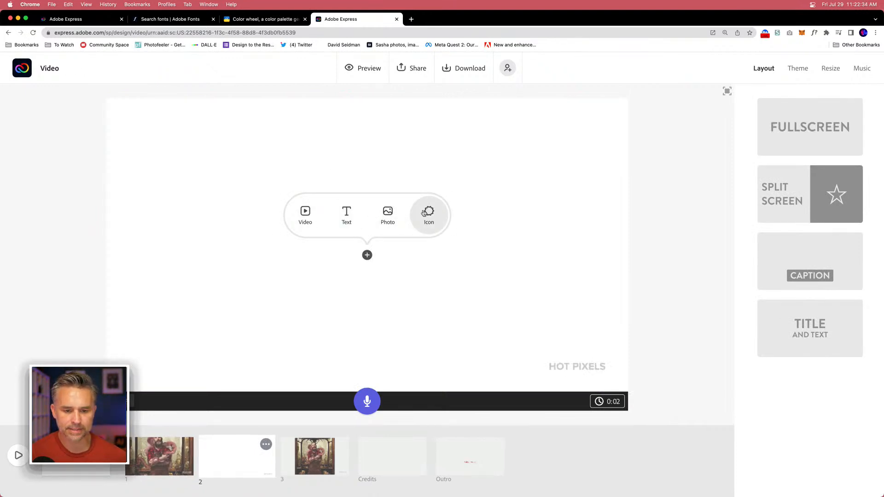
{"action": "left_click", "coordinate": [388, 214]}
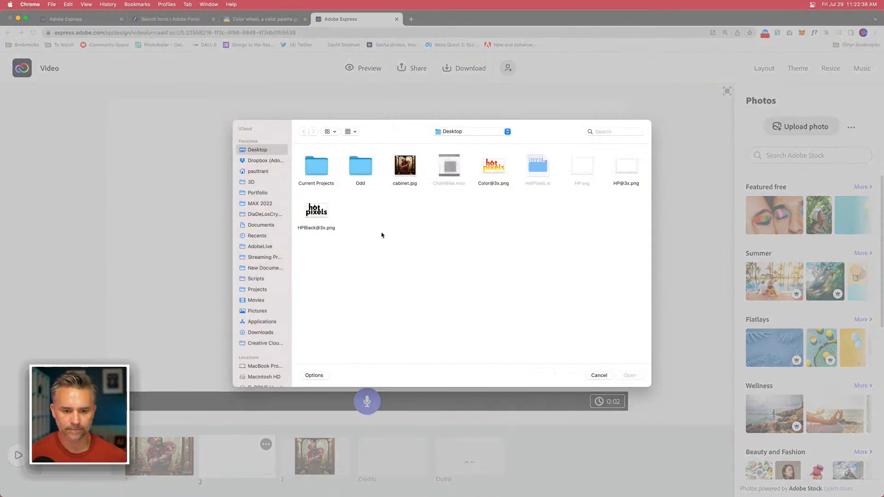
{"action": "double_click", "coordinate": [494, 165]}
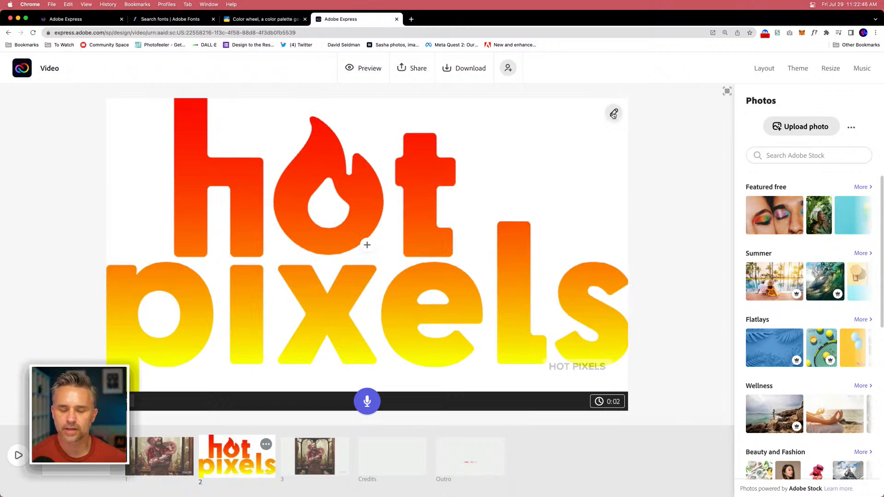
{"action": "mouse_move", "coordinate": [613, 114]}
{"action": "left_click", "coordinate": [614, 145]}
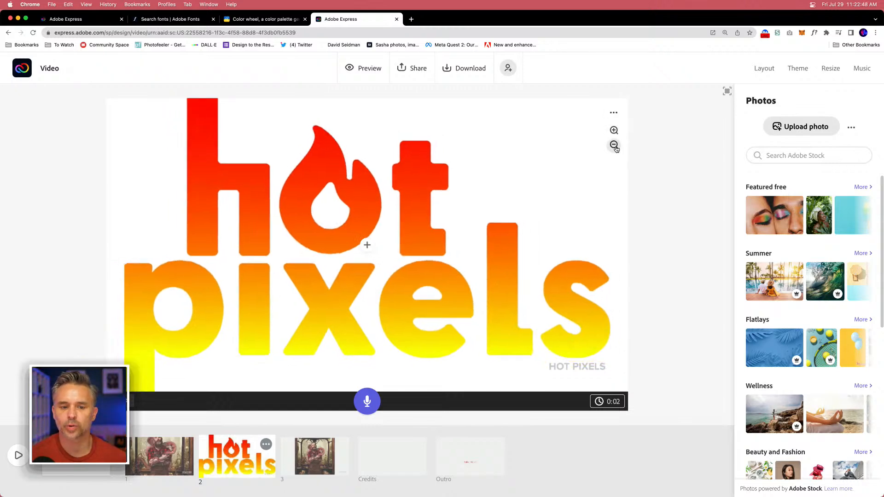
{"action": "left_click", "coordinate": [614, 145]}
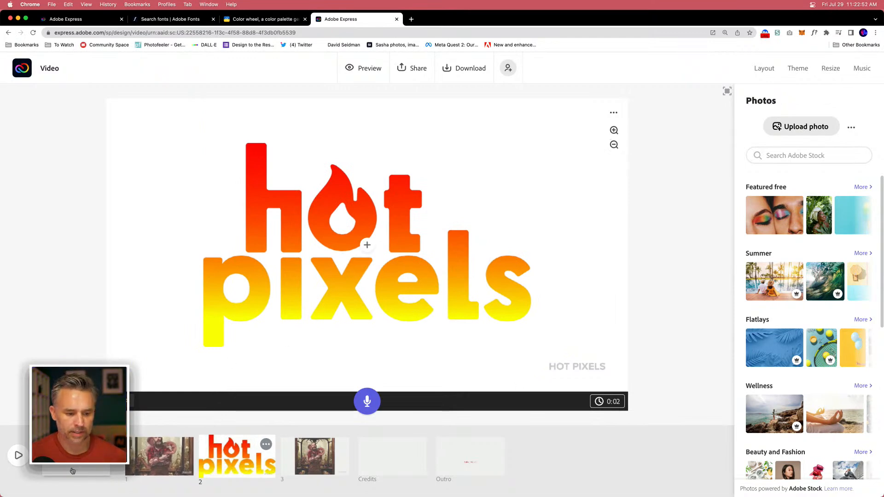
Step: Move the logo slide to the first position, play the video preview, and return to editing
{"action": "left_click_drag", "start_coordinate": [238, 456], "coordinate": [137, 459]}
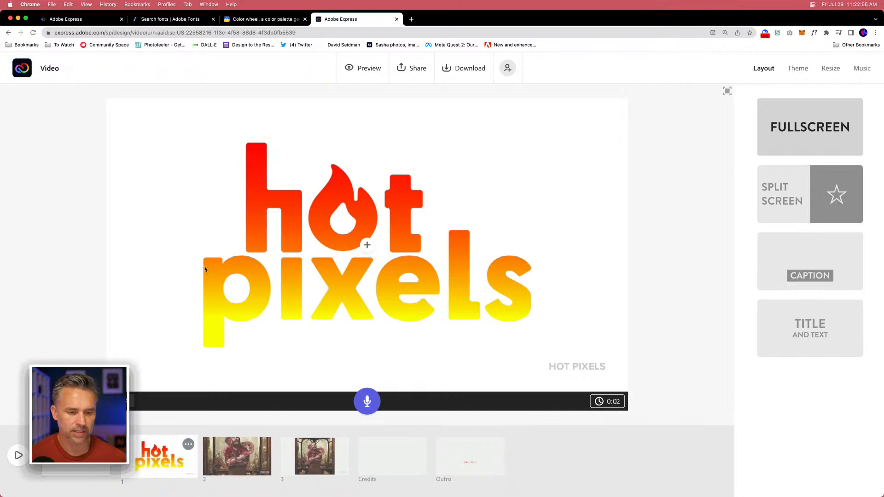
{"action": "left_click", "coordinate": [18, 454]}
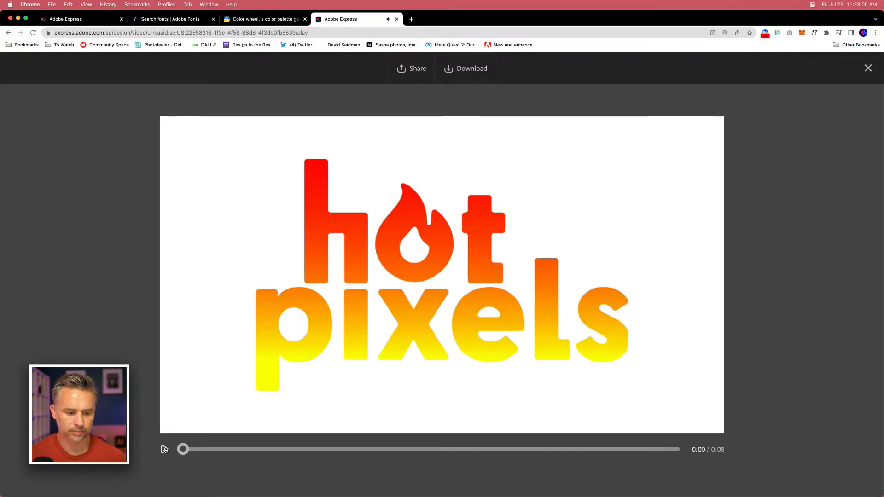
{"action": "left_click", "coordinate": [868, 68]}
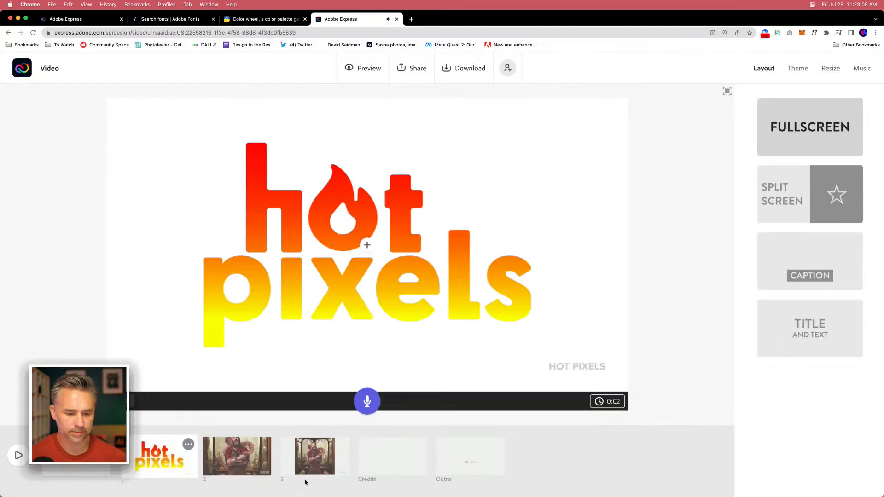
Step: Examine the photo editing options for the cabinet images on slides 2 and 3
{"action": "left_click", "coordinate": [230, 454]}
{"action": "left_click", "coordinate": [241, 178]}
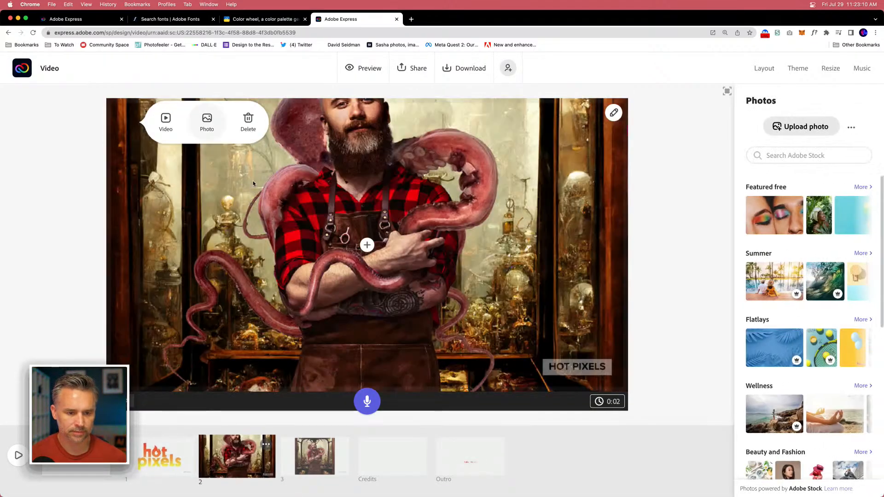
{"action": "left_click", "coordinate": [484, 239]}
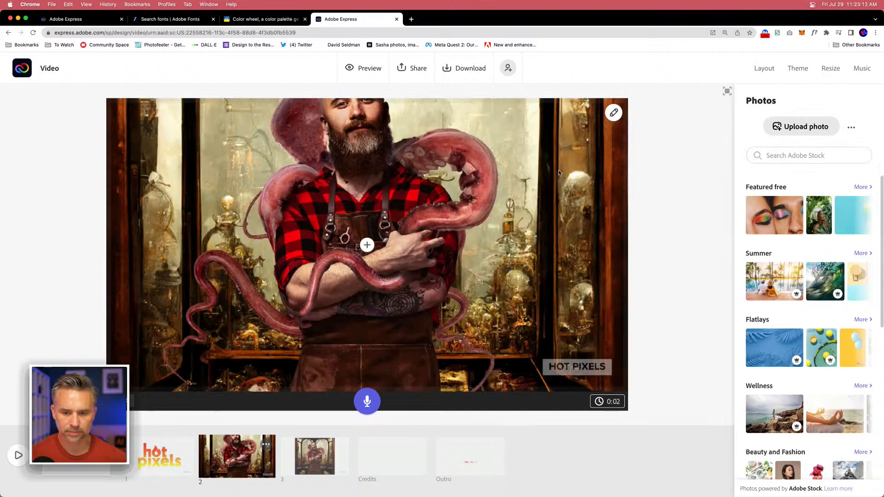
{"action": "left_click", "coordinate": [613, 113]}
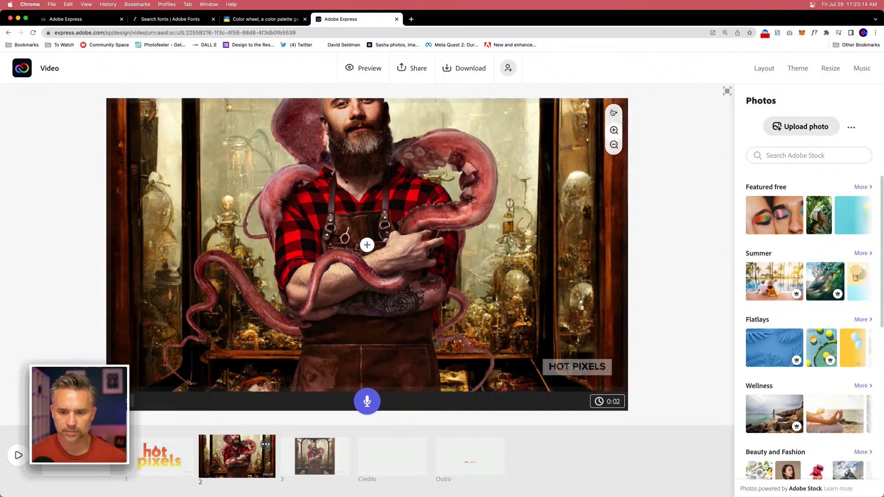
{"action": "left_click", "coordinate": [308, 239]}
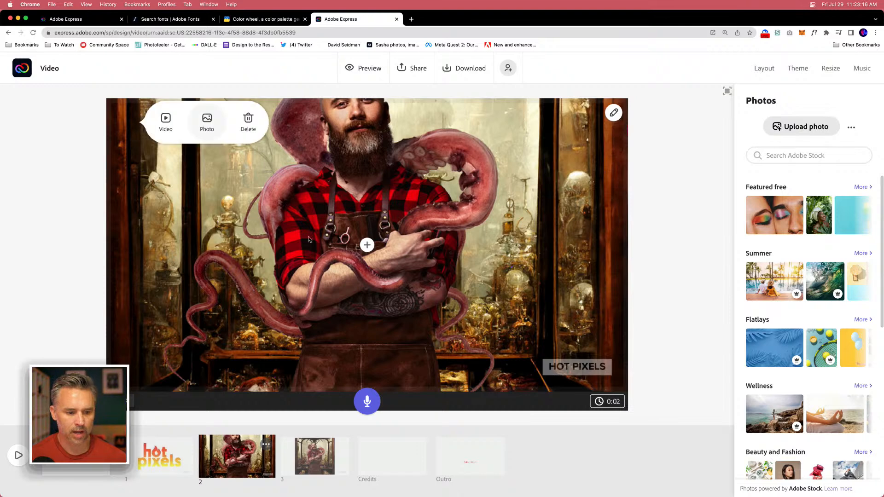
{"action": "left_click", "coordinate": [343, 252]}
{"action": "left_click", "coordinate": [229, 162]}
{"action": "left_click", "coordinate": [287, 176]}
{"action": "left_click", "coordinate": [292, 197]}
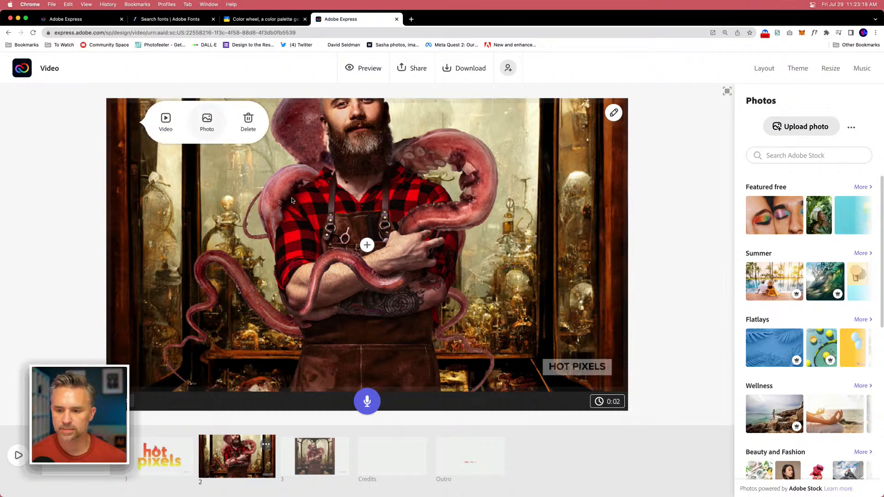
{"action": "left_click", "coordinate": [304, 456]}
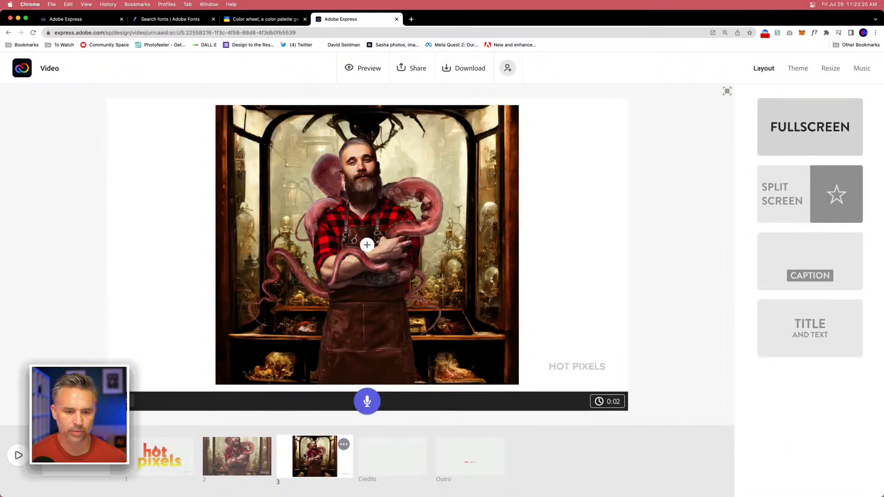
{"action": "left_click", "coordinate": [306, 215]}
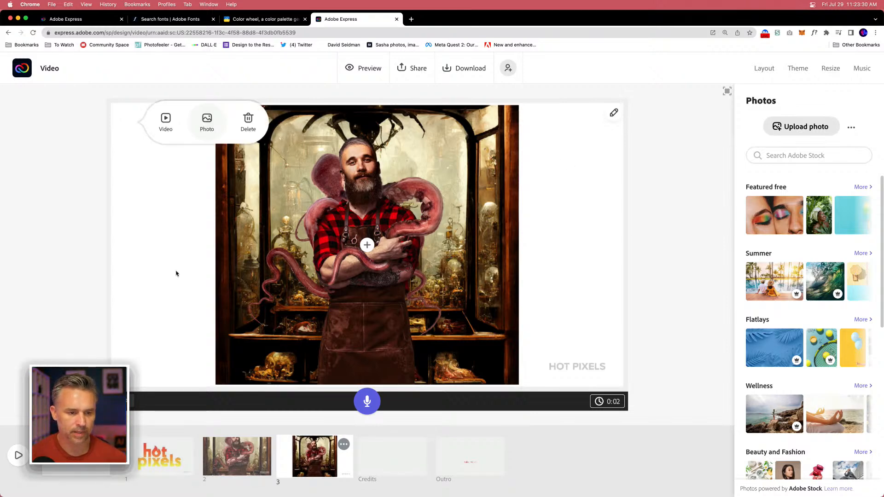
Step: Apply the Split Screen layout to the logo slide 1
{"action": "left_click", "coordinate": [156, 456]}
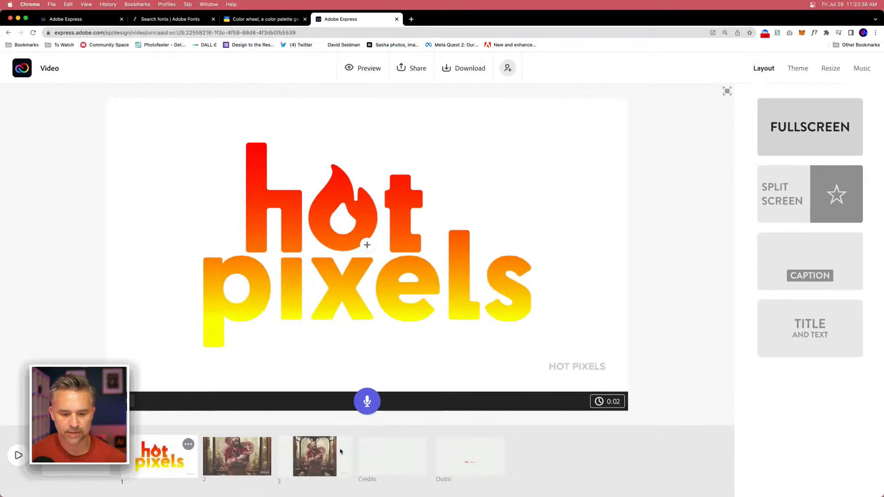
{"action": "left_click", "coordinate": [812, 198]}
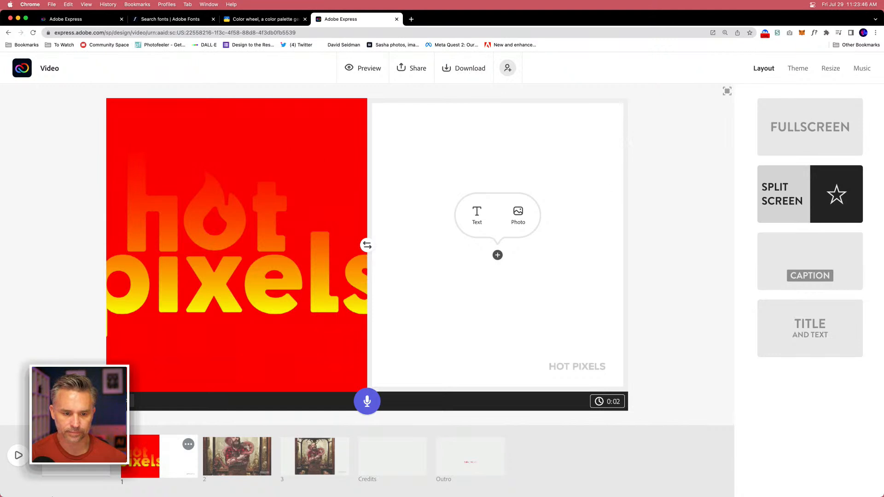
Step: Switch the logo slide 1 back to the Fullscreen layout
{"action": "left_click", "coordinate": [817, 149]}
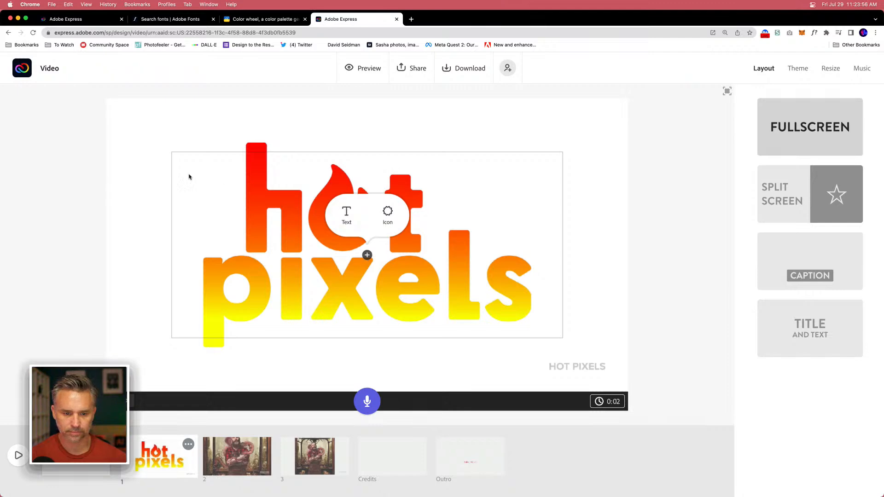
{"action": "left_click", "coordinate": [166, 189]}
{"action": "left_click", "coordinate": [159, 477]}
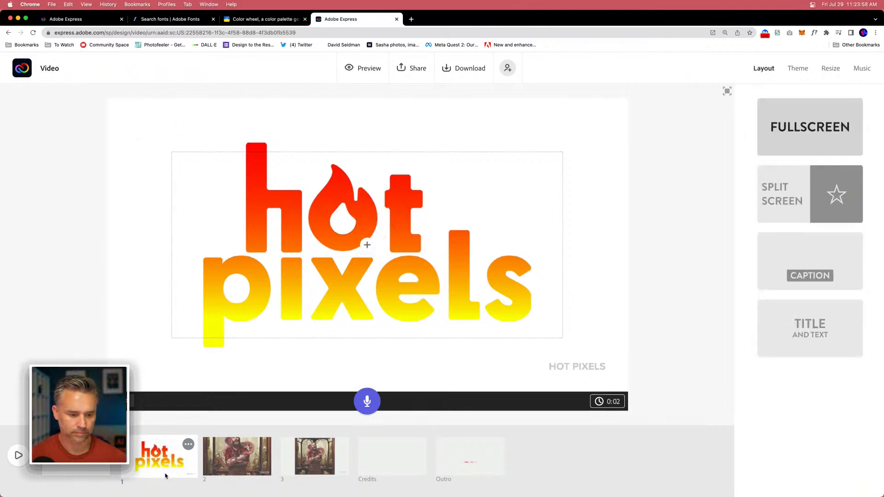
{"action": "left_click", "coordinate": [226, 466]}
{"action": "left_click", "coordinate": [159, 461]}
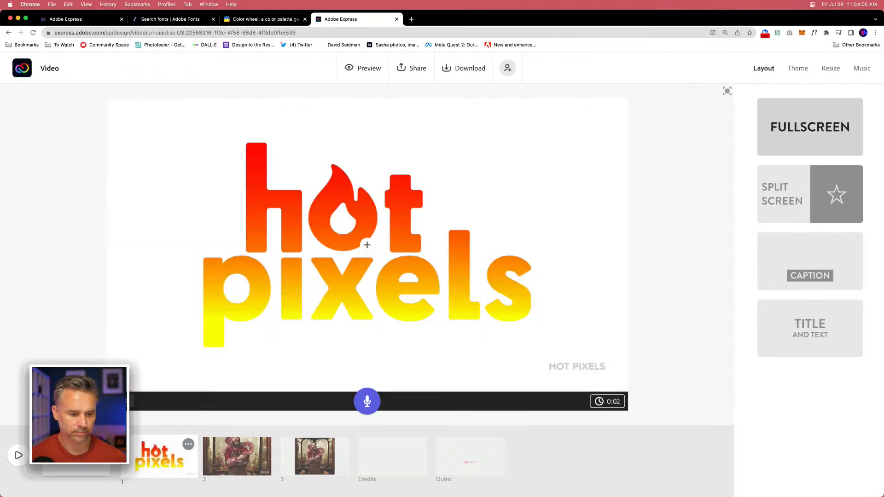
Step: Insert a slide after the logo slide, apply the Split Screen layout, and place cabinet.jpg in its left half
{"action": "left_click", "coordinate": [200, 456]}
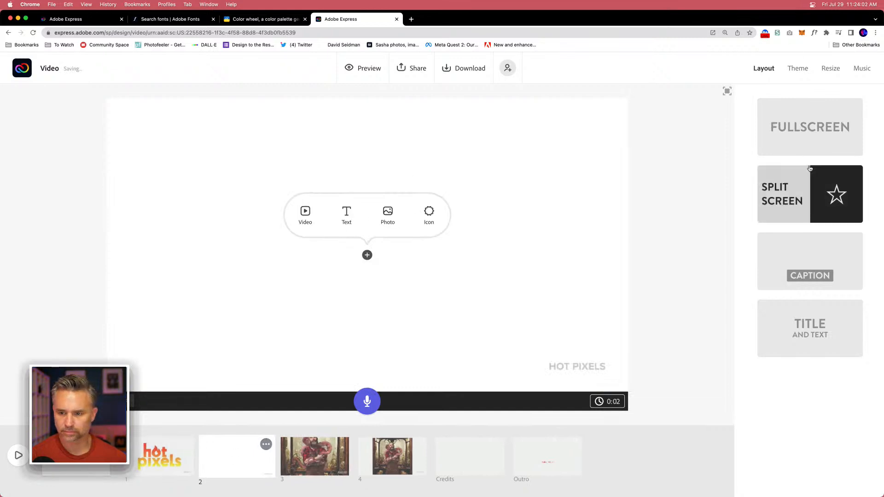
{"action": "left_click", "coordinate": [800, 189]}
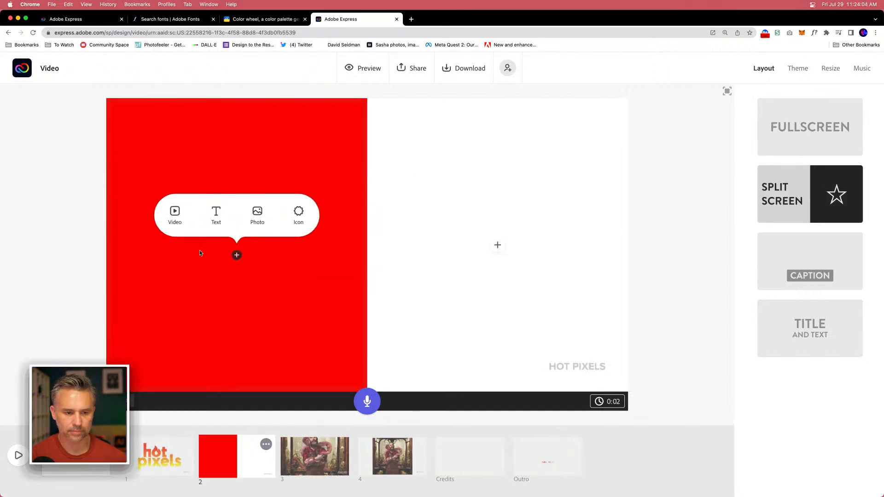
{"action": "left_click", "coordinate": [258, 215]}
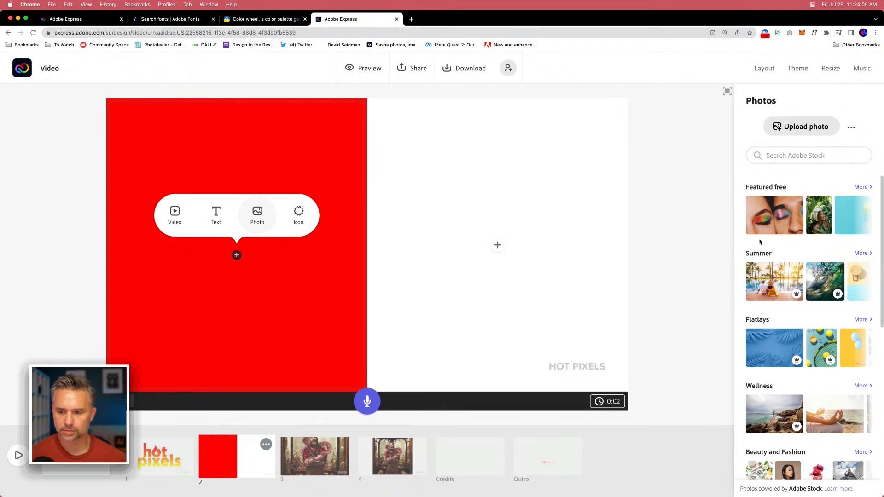
{"action": "left_click", "coordinate": [416, 203]}
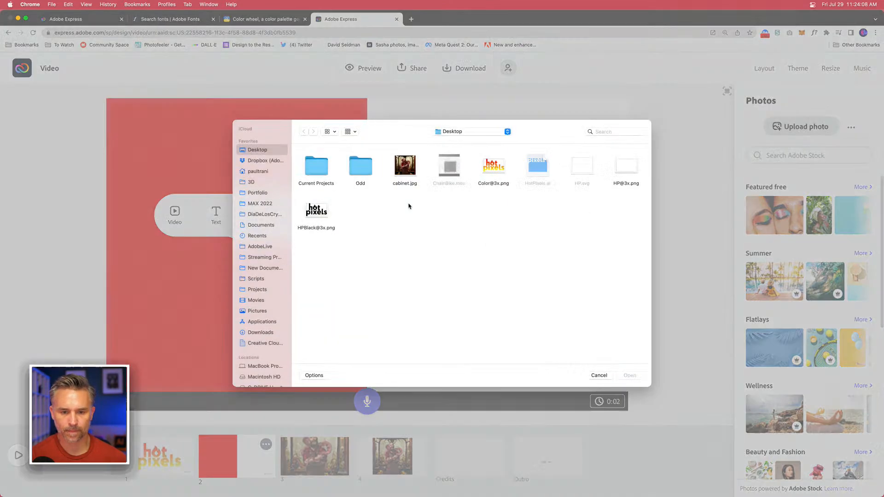
{"action": "double_click", "coordinate": [416, 170]}
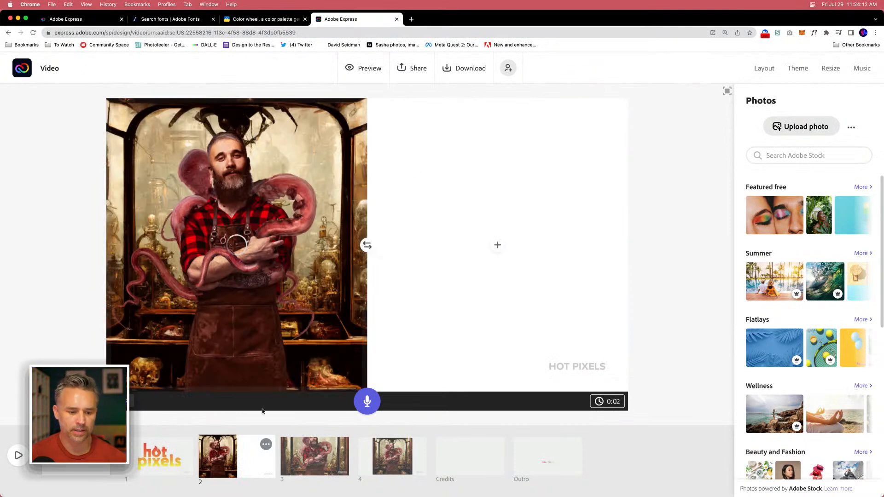
Step: Add the text "Cabinet of Curiosities" to the empty right half of slide 2
{"action": "left_click", "coordinate": [496, 246]}
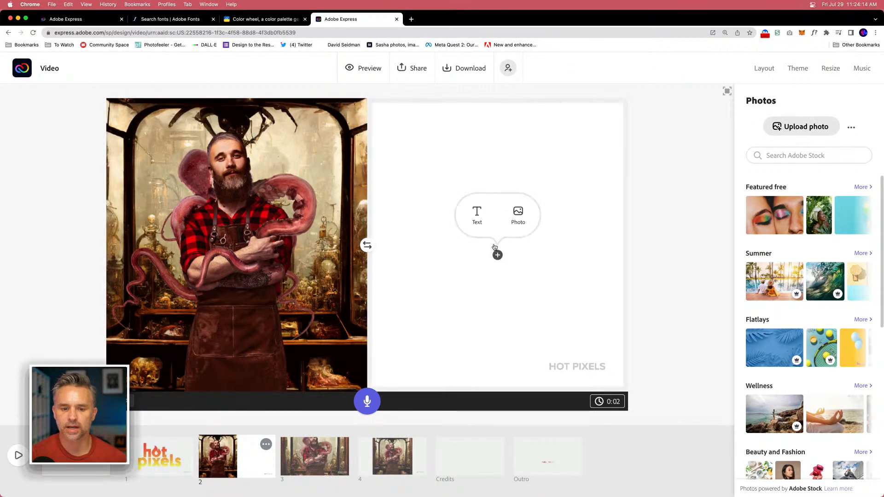
{"action": "left_click", "coordinate": [475, 214]}
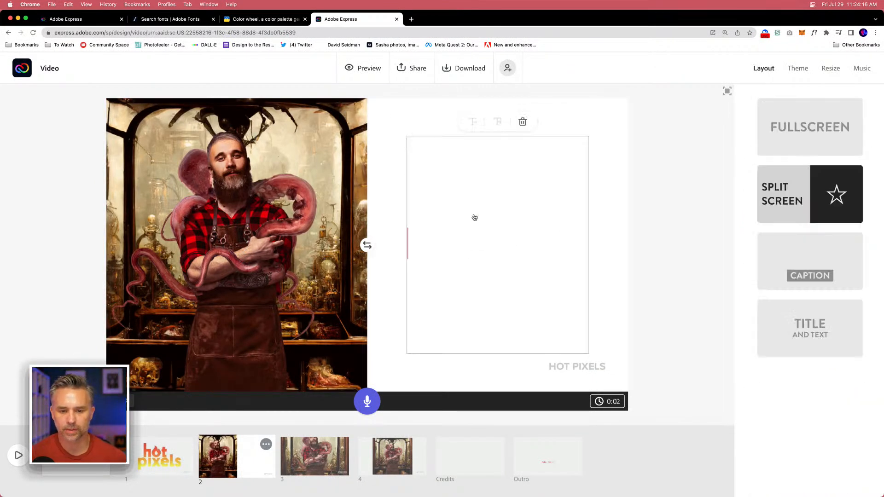
{"action": "type", "text": "Cabinet of"}
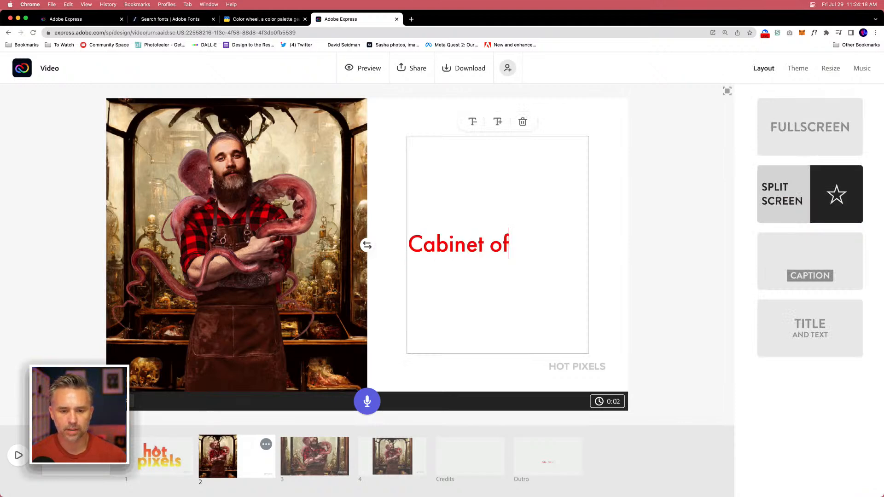
{"action": "type", "text": " Curiosities"}
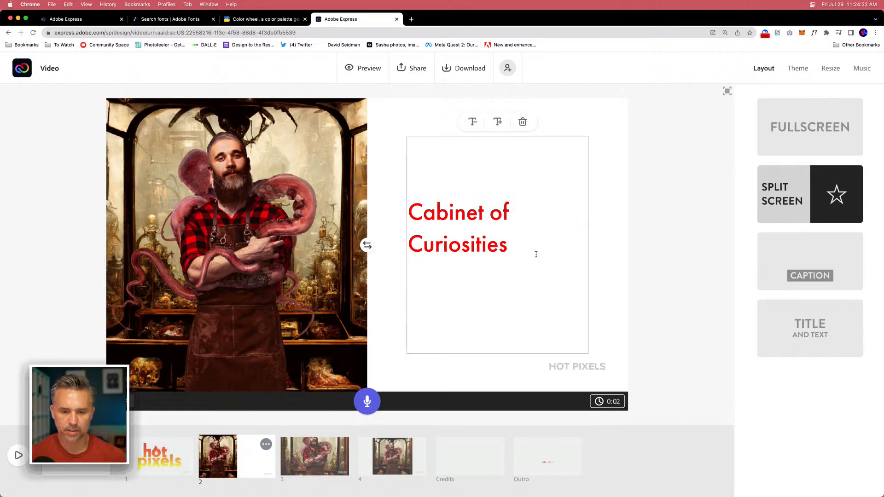
Step: Reduce the size of the "Cabinet of Curiosities" text so that it fits on one line
{"action": "left_click_drag", "start_coordinate": [536, 255], "coordinate": [342, 186]}
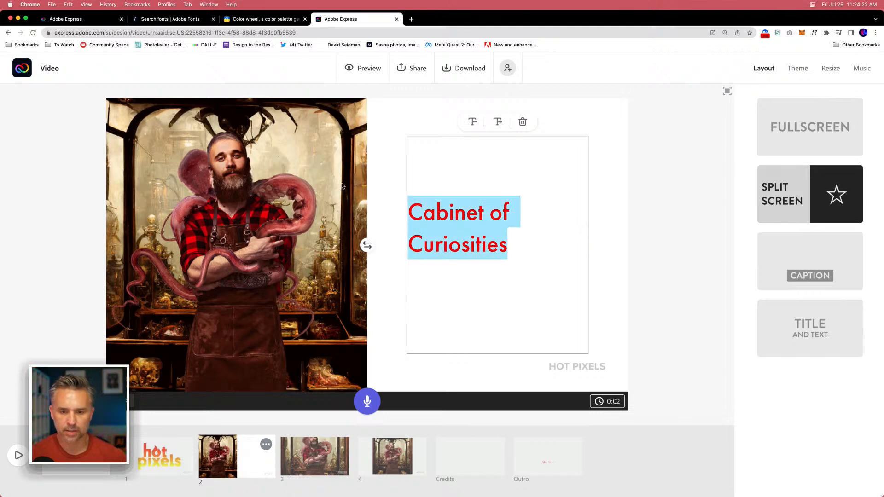
{"action": "left_click", "coordinate": [472, 122]}
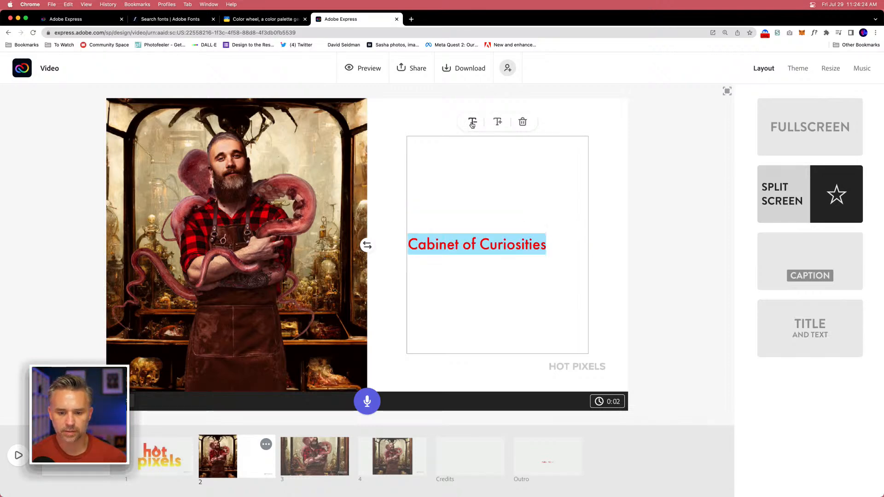
{"action": "left_click", "coordinate": [472, 123]}
{"action": "left_click", "coordinate": [496, 124]}
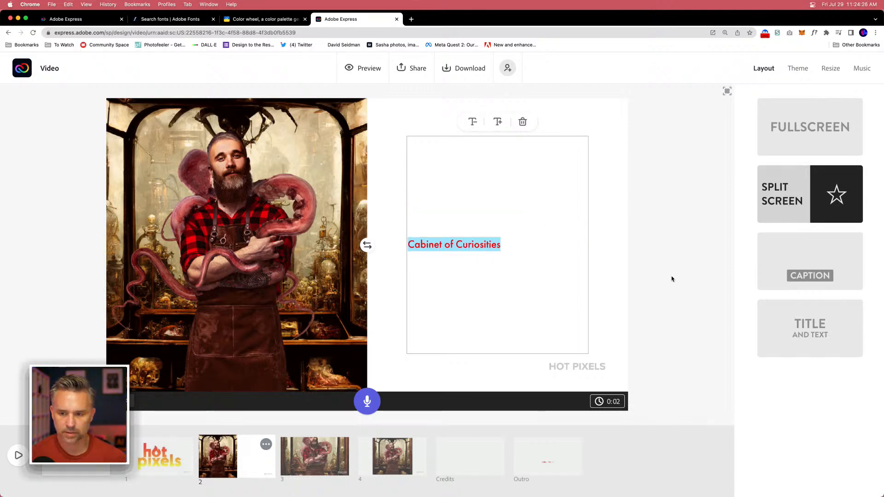
{"action": "left_click", "coordinate": [627, 258]}
Step: Dismiss the text alignment tip and centre "Cabinet of Curiosities" in the right half of slide 2
{"action": "left_click", "coordinate": [421, 251]}
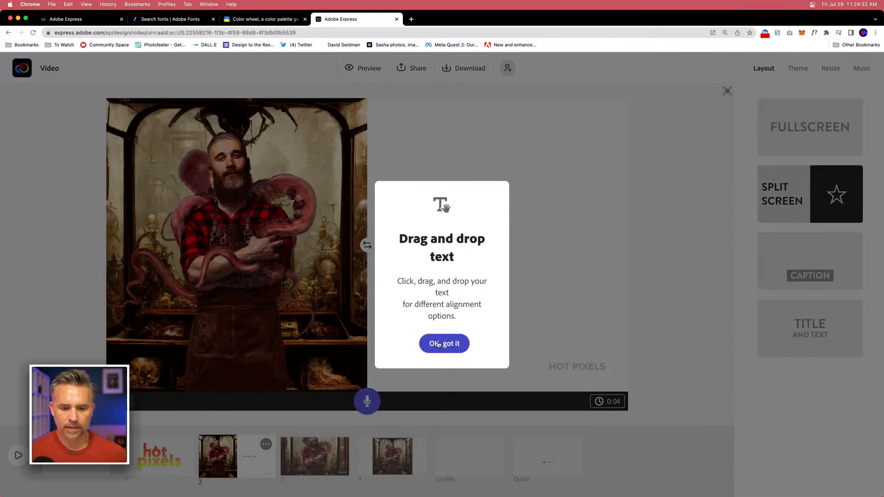
{"action": "left_click", "coordinate": [438, 344]}
{"action": "left_click", "coordinate": [422, 245]}
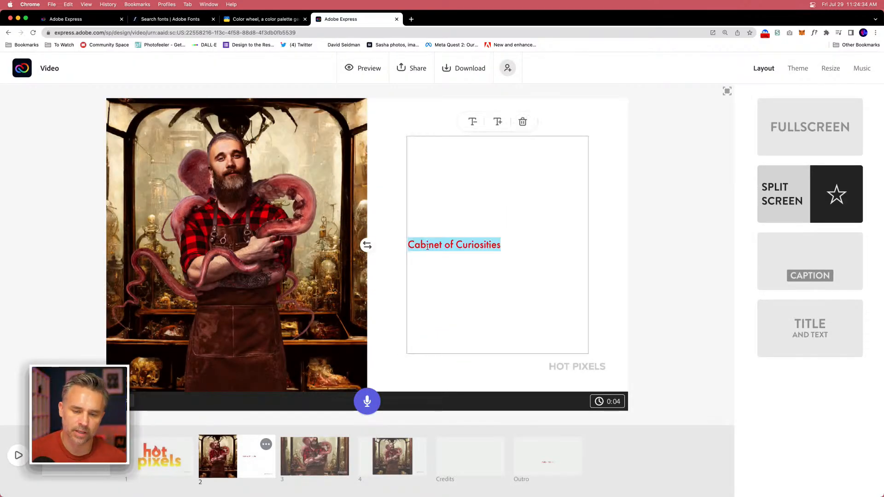
{"action": "left_click", "coordinate": [382, 223]}
{"action": "left_click_drag", "start_coordinate": [411, 245], "coordinate": [456, 246]}
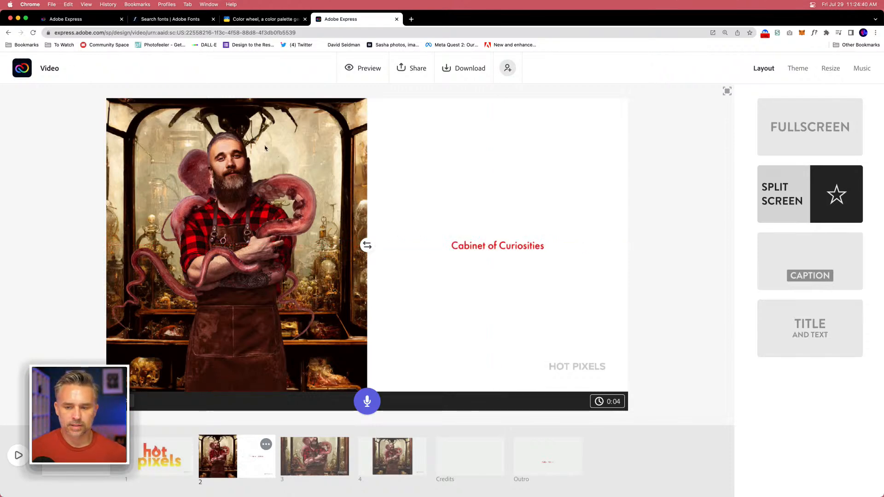
Step: Resize the video to the Square format, play its preview, and return to editing
{"action": "left_click", "coordinate": [797, 69]}
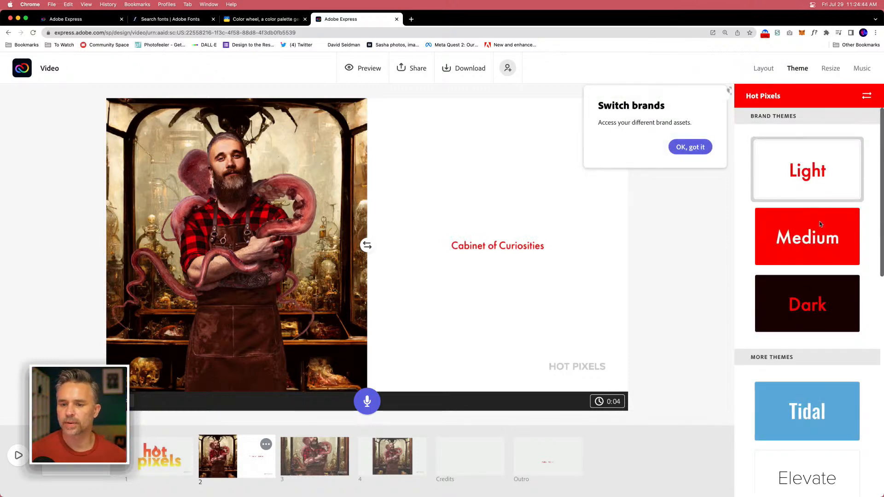
{"action": "left_click", "coordinate": [830, 69]}
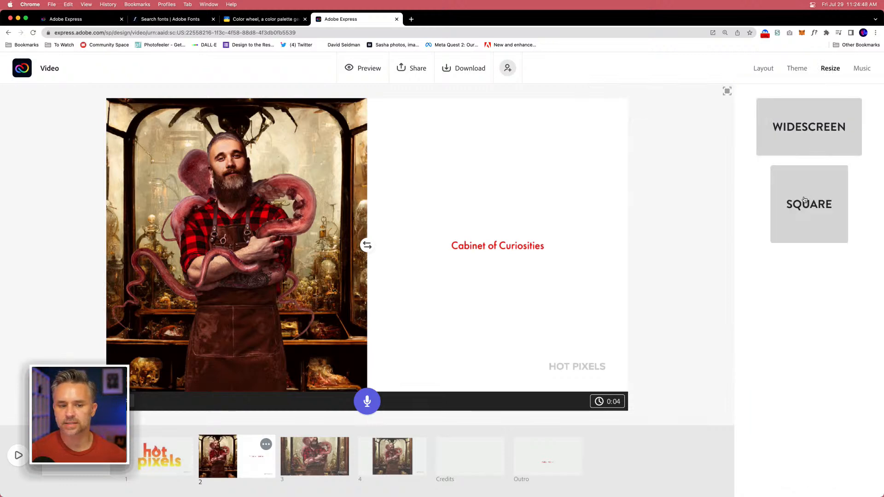
{"action": "left_click", "coordinate": [805, 199]}
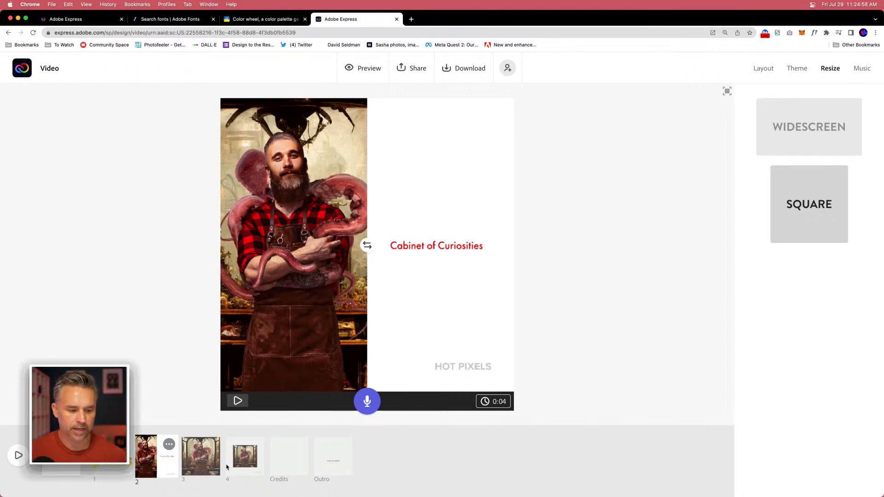
{"action": "left_click", "coordinate": [17, 458]}
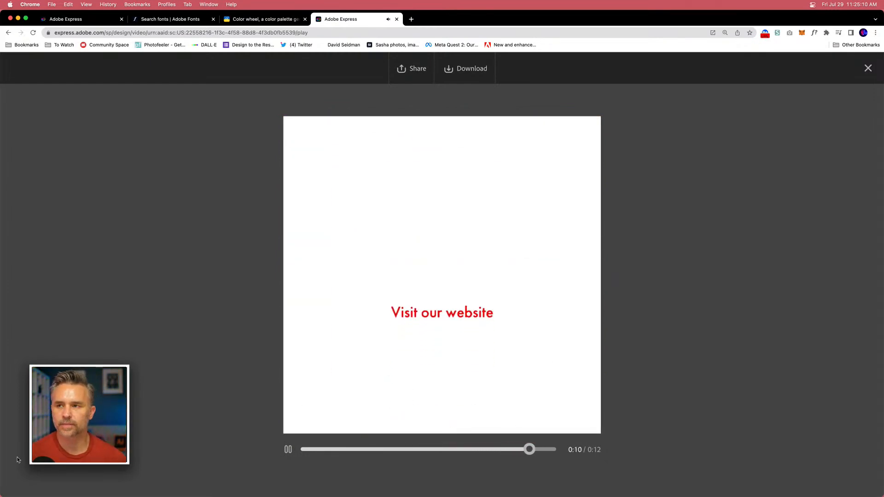
{"action": "key", "text": "Escape"}
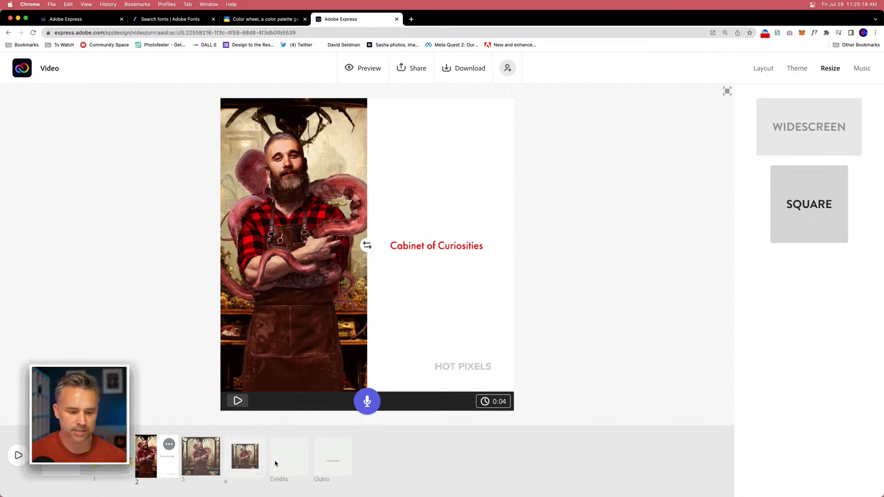
Step: Hide the Credits and Outro slides at the end of the video
{"action": "left_click", "coordinate": [295, 460]}
{"action": "left_click", "coordinate": [302, 445]}
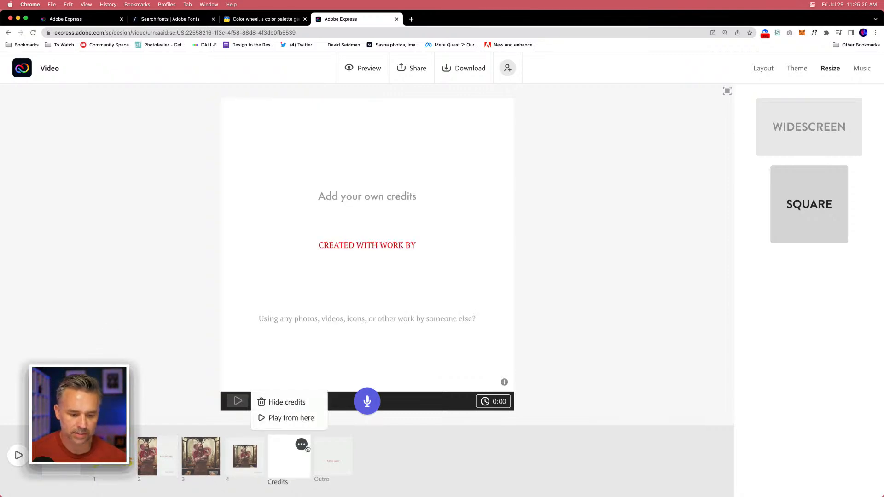
{"action": "left_click", "coordinate": [276, 402]}
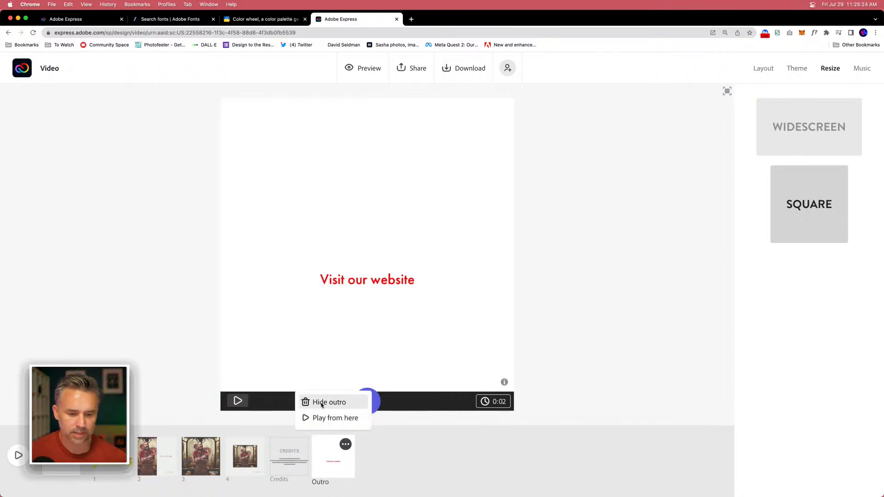
{"action": "left_click", "coordinate": [321, 404]}
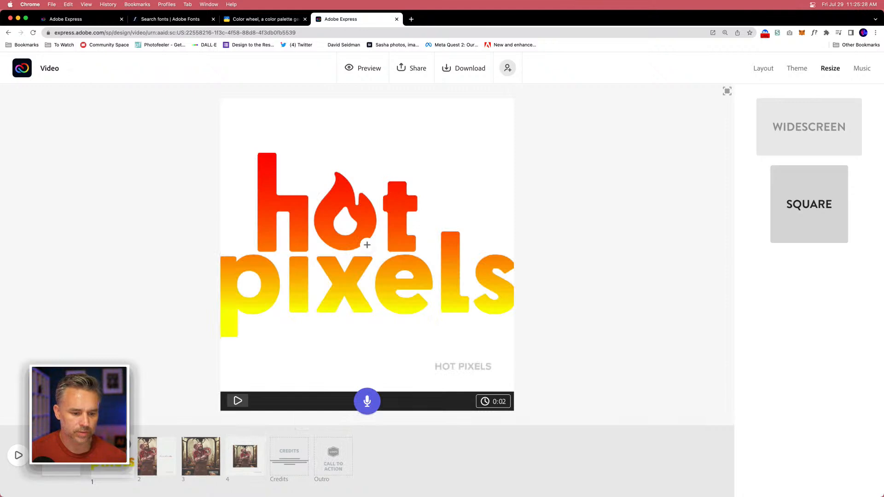
Step: Move the logo slide to the fourth position, then adjust the logo's scale and shift it slightly left in the square frame
{"action": "left_click_drag", "start_coordinate": [209, 453], "coordinate": [247, 464]}
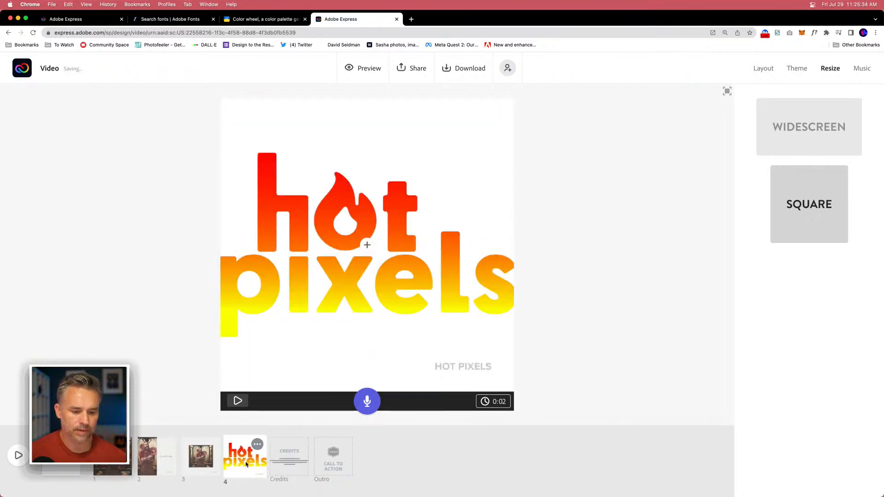
{"action": "left_click", "coordinate": [324, 231]}
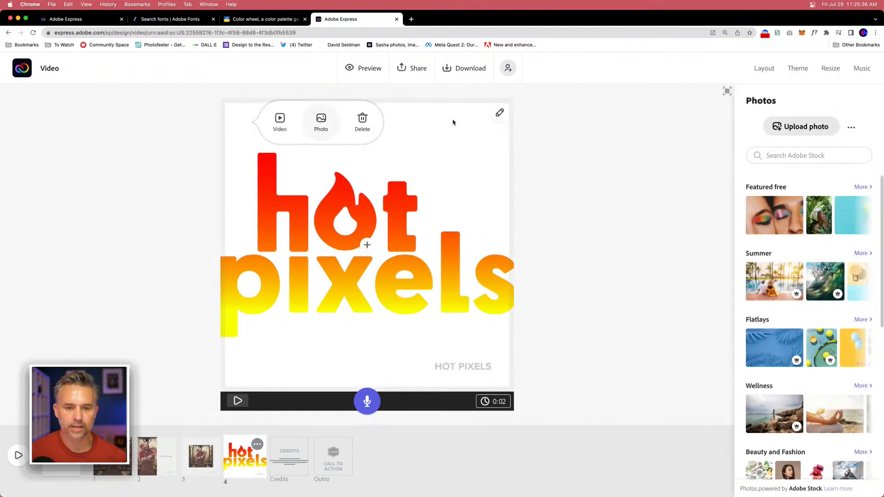
{"action": "left_click", "coordinate": [498, 114]}
{"action": "left_click", "coordinate": [500, 146]}
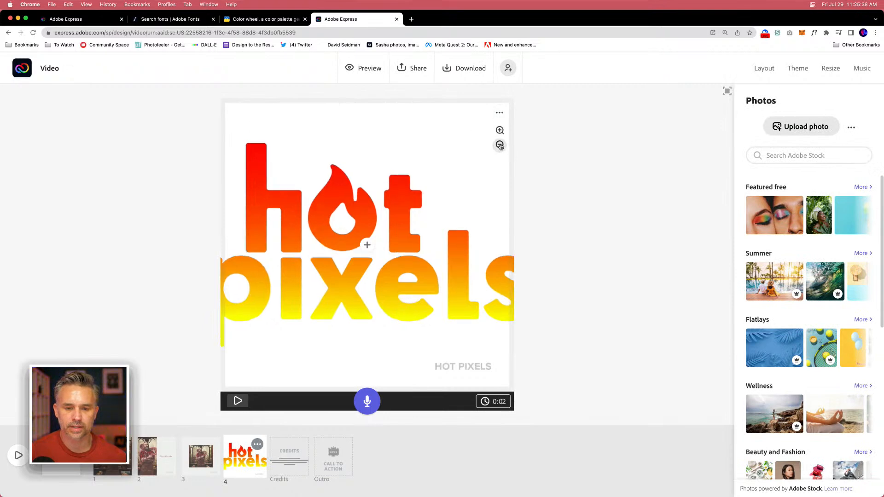
{"action": "left_click_drag", "start_coordinate": [283, 214], "coordinate": [275, 233]}
{"action": "left_click_drag", "start_coordinate": [379, 198], "coordinate": [377, 198]}
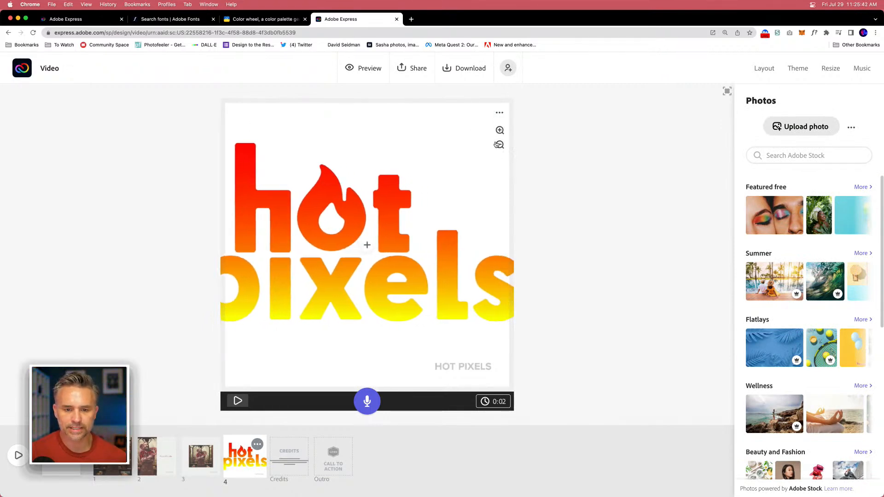
{"action": "left_click", "coordinate": [179, 245]}
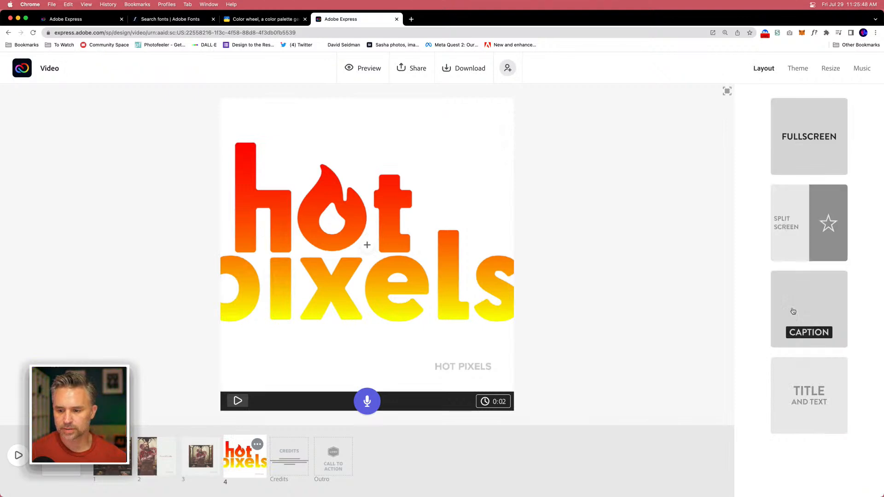
Step: Apply the Title and Text layout to the logo slide 4 and review slides 1, 2 and 3
{"action": "left_click", "coordinate": [781, 401]}
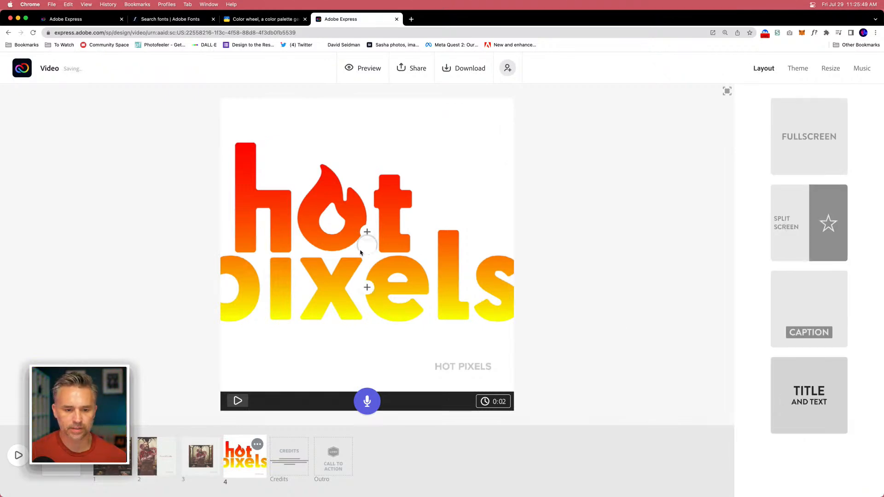
{"action": "left_click", "coordinate": [287, 171]}
{"action": "left_click", "coordinate": [112, 456]}
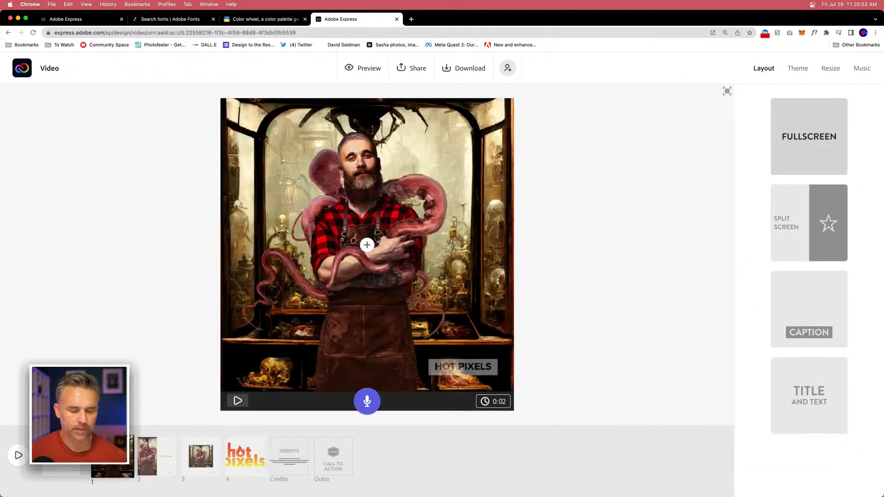
{"action": "left_click", "coordinate": [159, 459]}
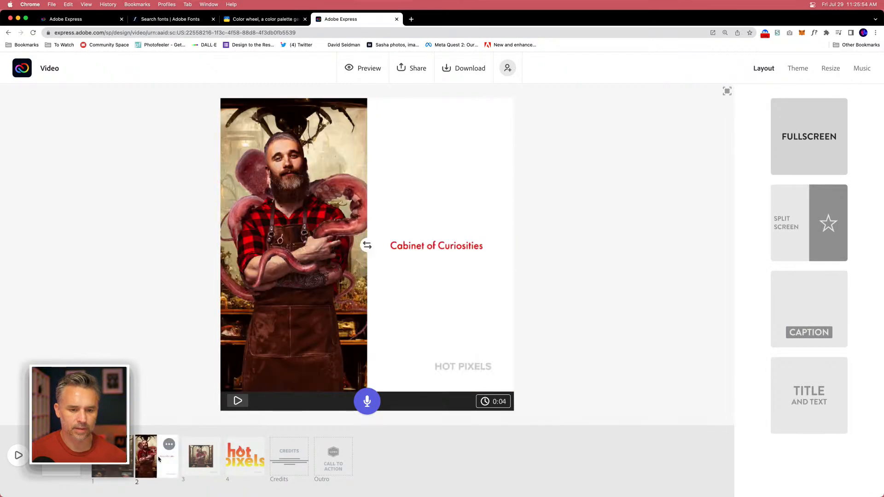
{"action": "left_click", "coordinate": [188, 462]}
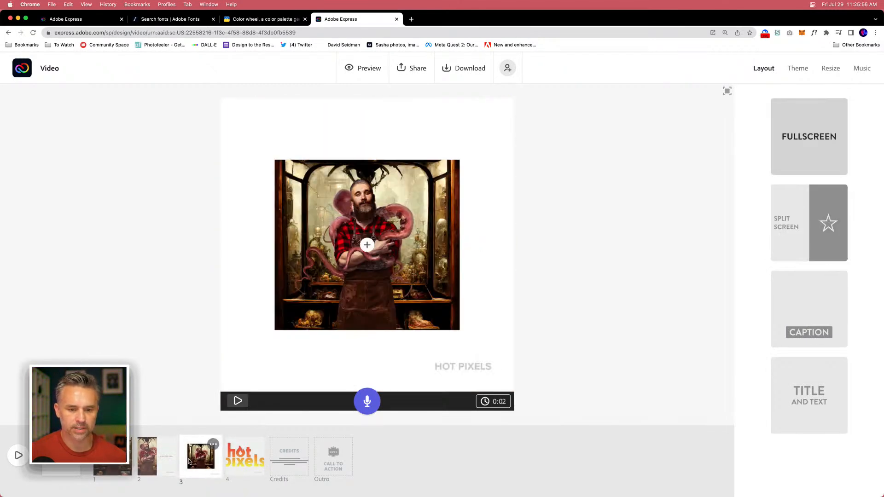
Step: Review slides 4 and 1, play slide 1, and play the full video preview from the start
{"action": "left_click", "coordinate": [233, 464]}
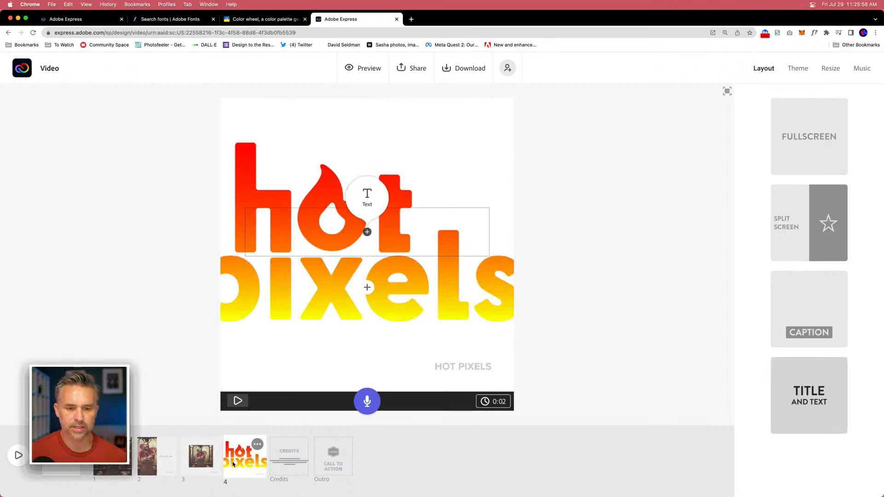
{"action": "left_click", "coordinate": [371, 277]}
{"action": "left_click", "coordinate": [120, 467]}
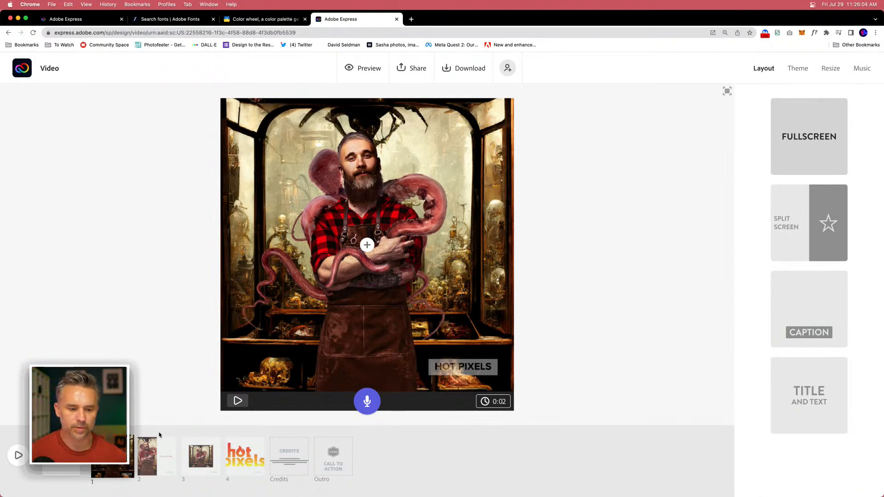
{"action": "left_click", "coordinate": [237, 402]}
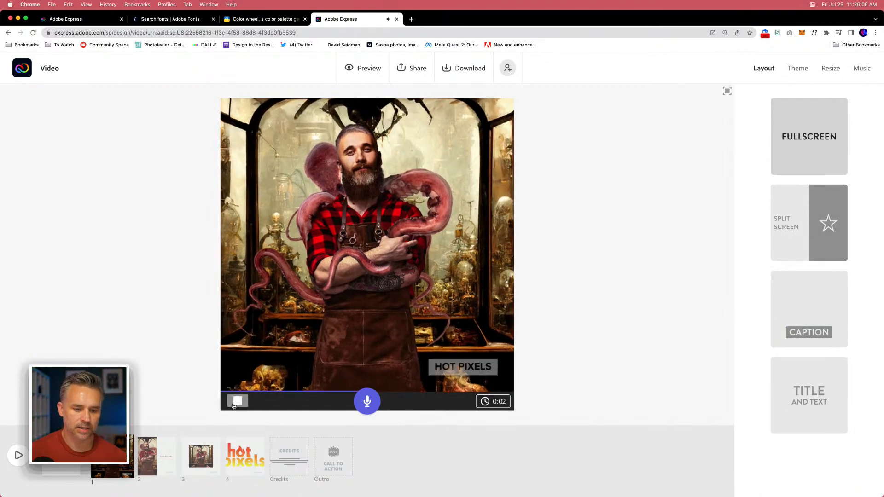
{"action": "left_click", "coordinate": [17, 455]}
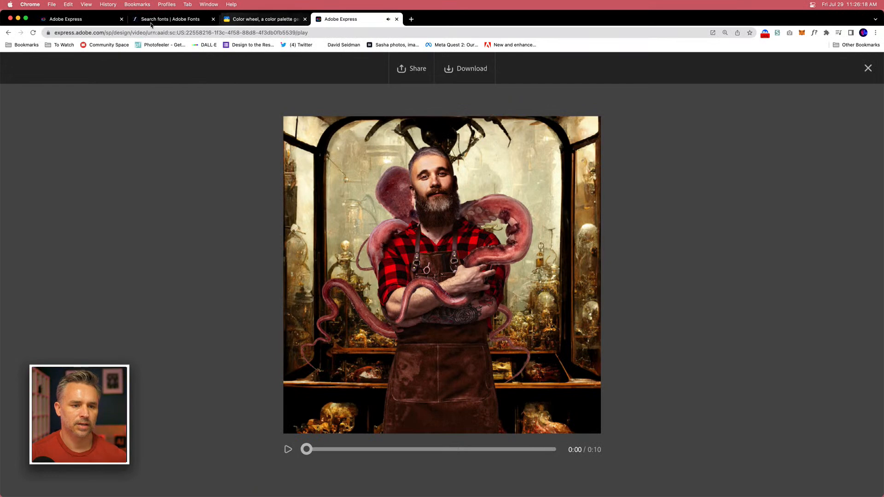
Step: Return to the Projects page from the Social1 project and open the Hot Pixels video for editing
{"action": "left_click", "coordinate": [71, 20]}
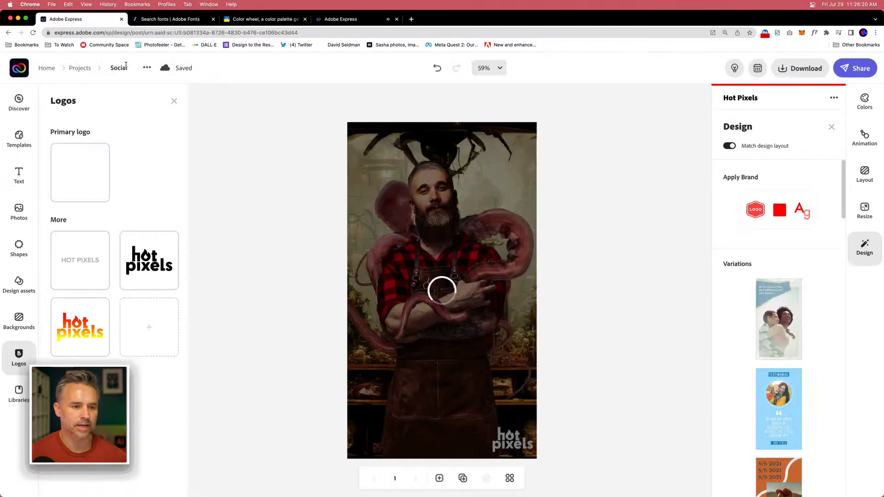
{"action": "left_click", "coordinate": [81, 69]}
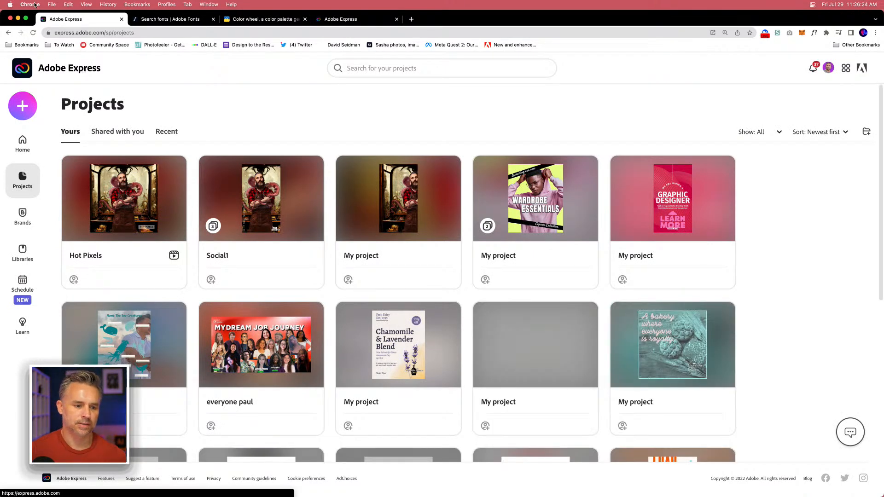
{"action": "mouse_move", "coordinate": [118, 176]}
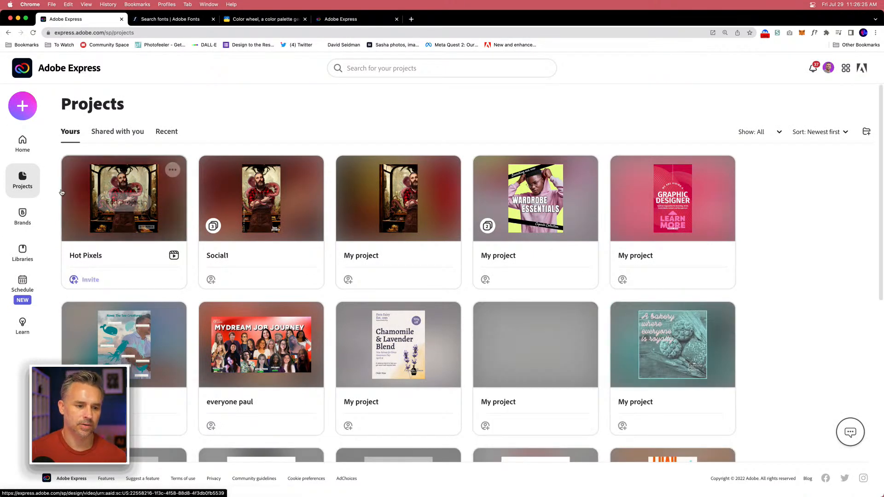
{"action": "left_click", "coordinate": [120, 172]}
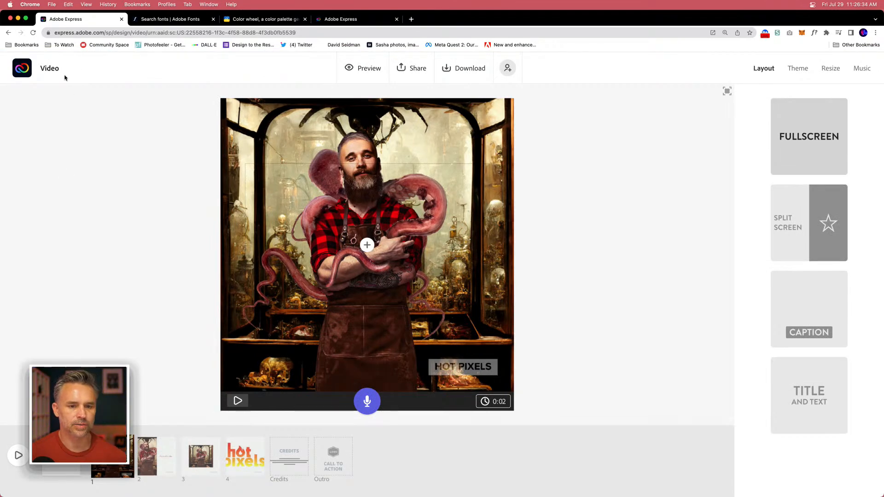
Step: Publish the video with the title Hot Pixels and create its shareable link
{"action": "left_click", "coordinate": [401, 69]}
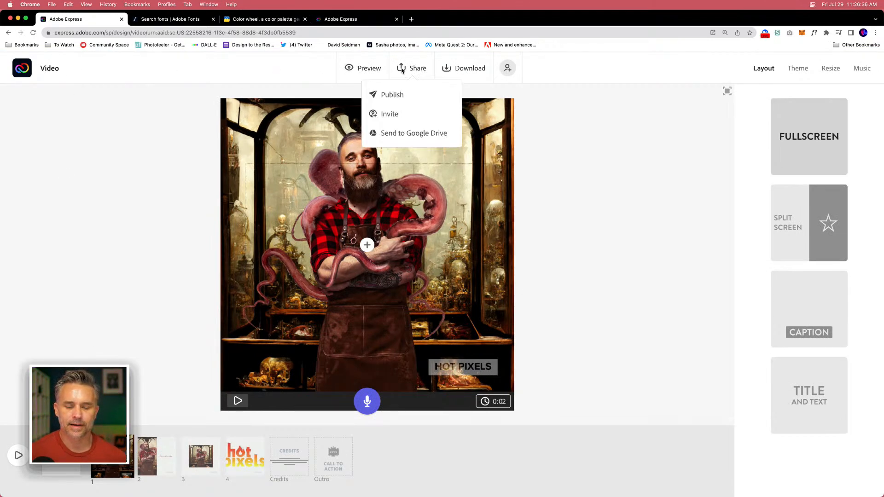
{"action": "left_click", "coordinate": [382, 94]}
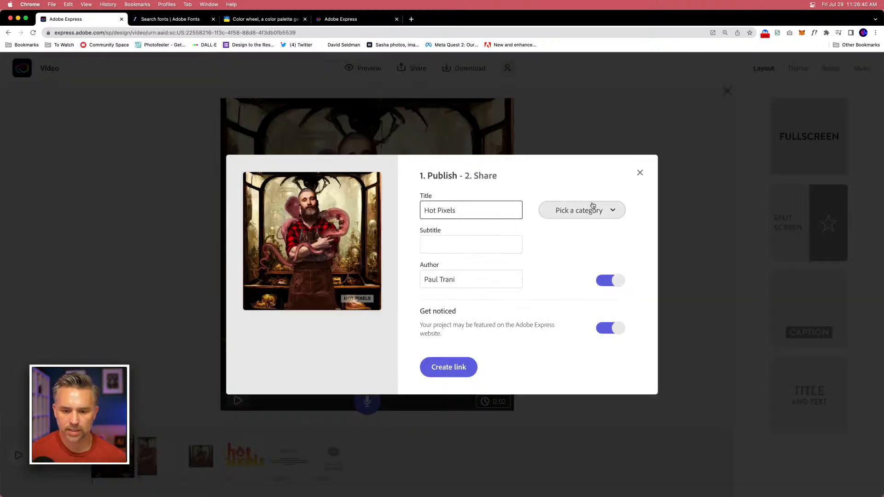
{"action": "left_click", "coordinate": [446, 367]}
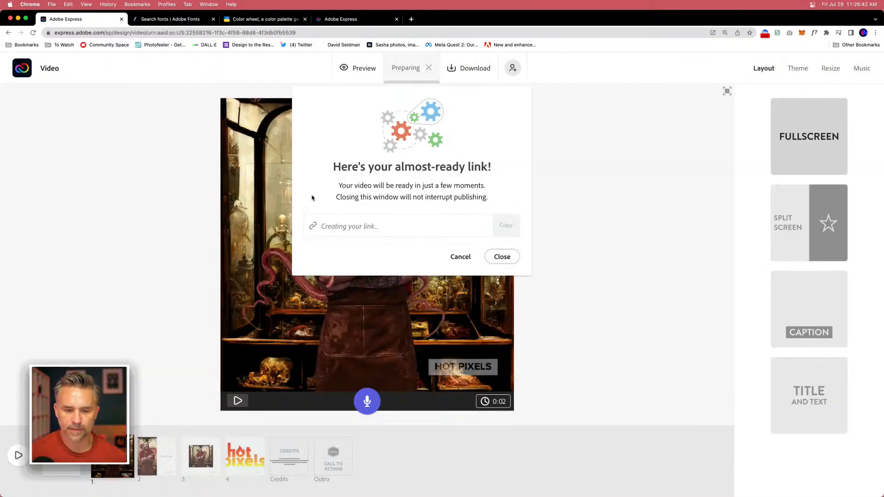